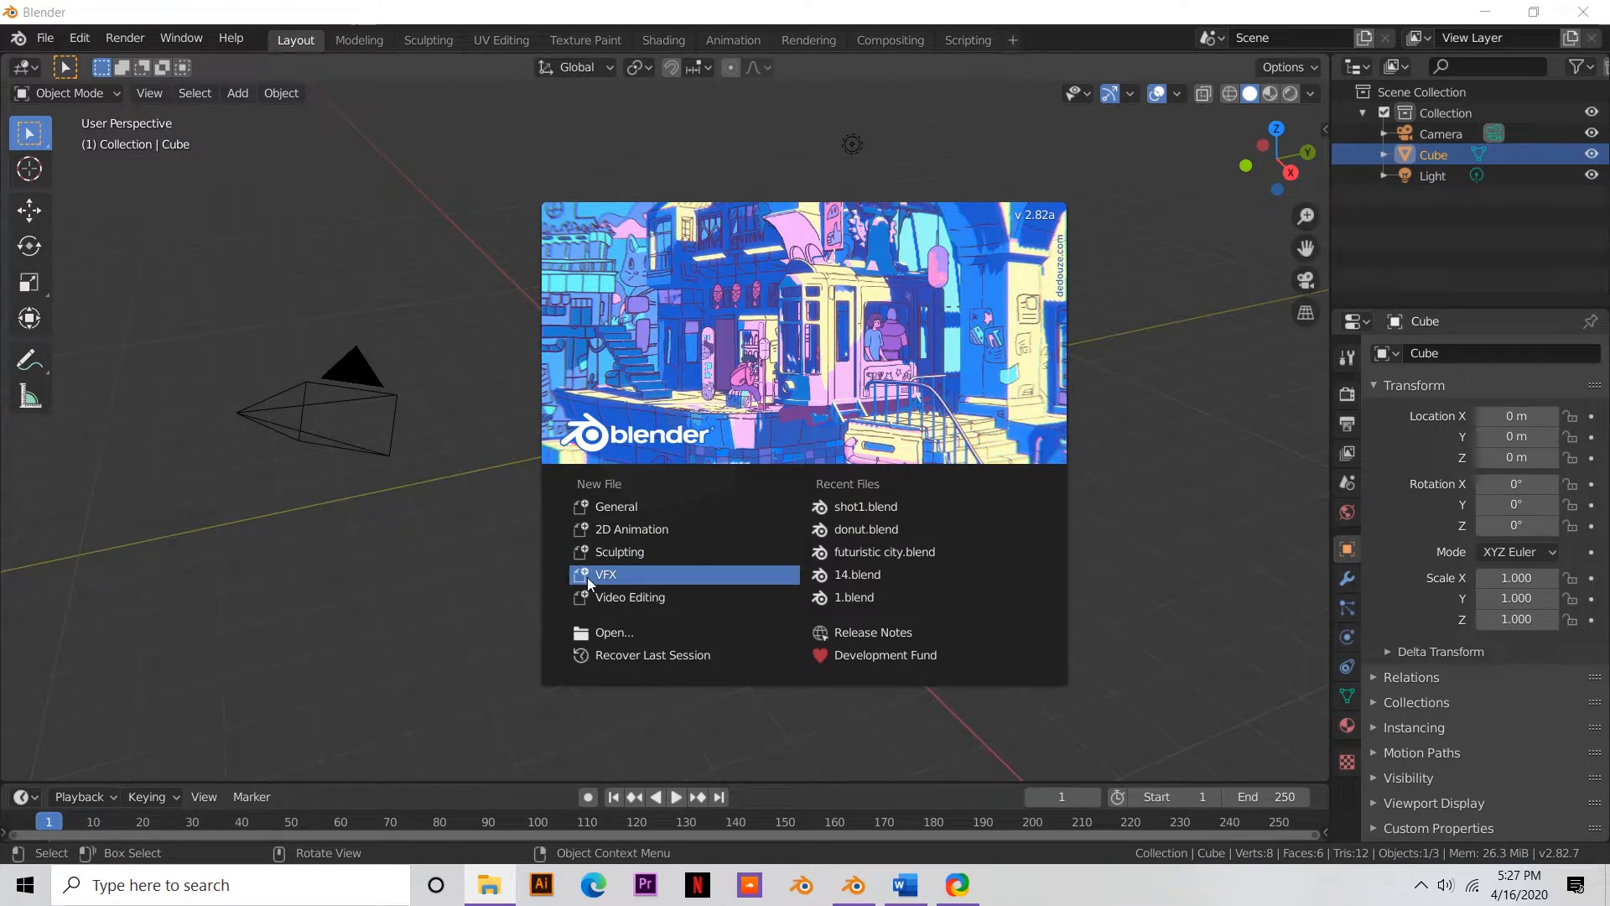
- Start a new VFX project and match the scene frame range to the opened "iphone with track marks" clip
click(588, 575)
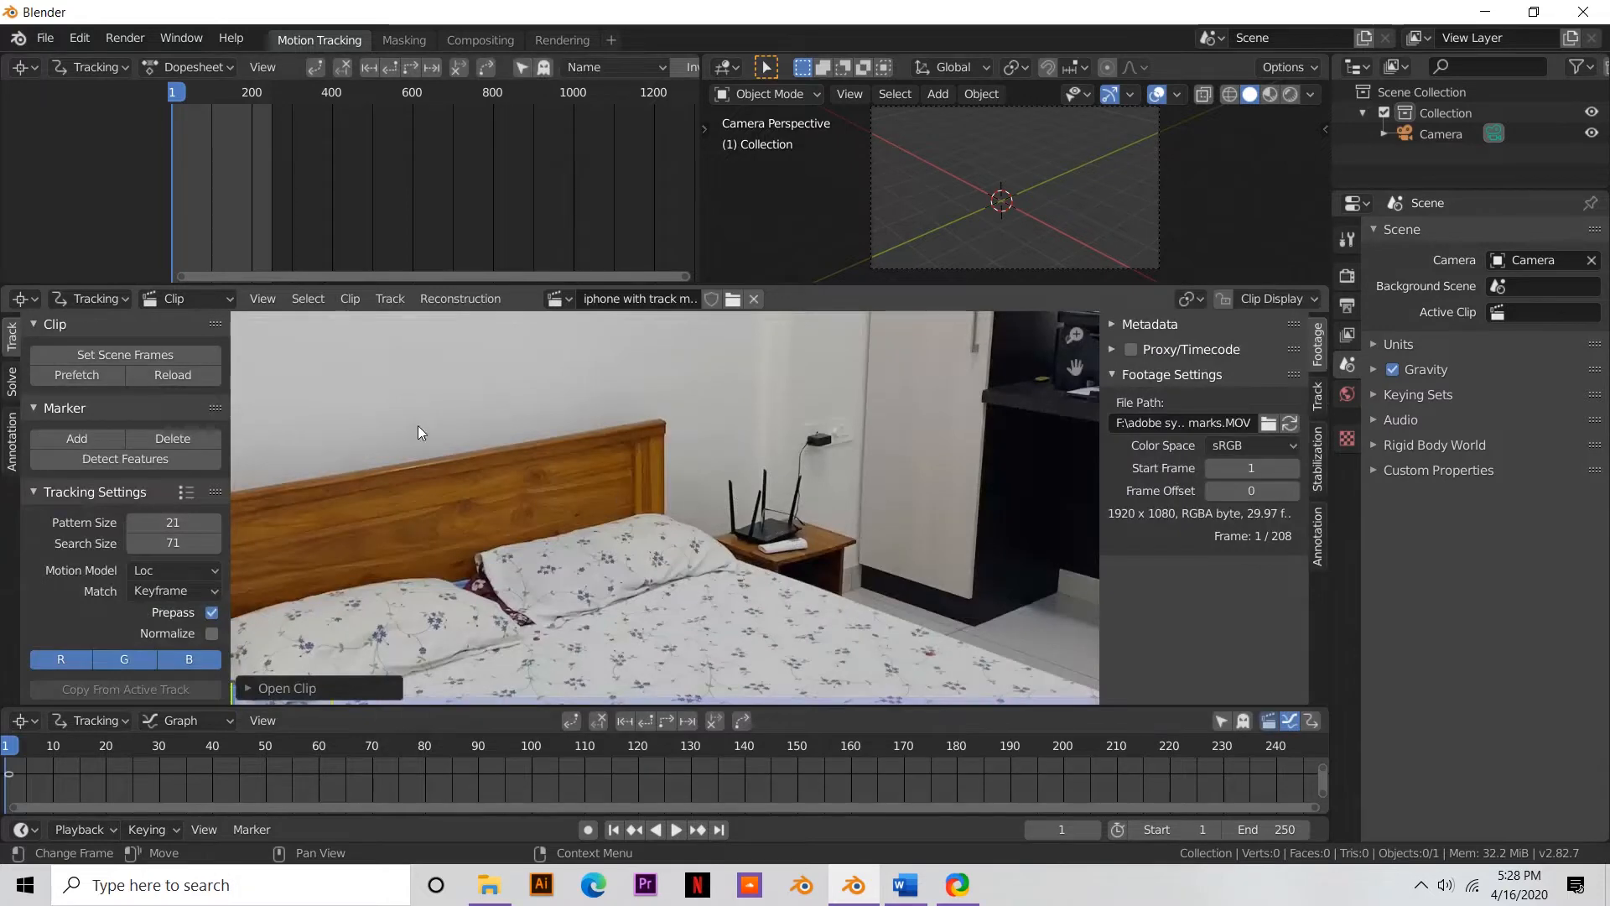
scroll(434, 443, down, 3)
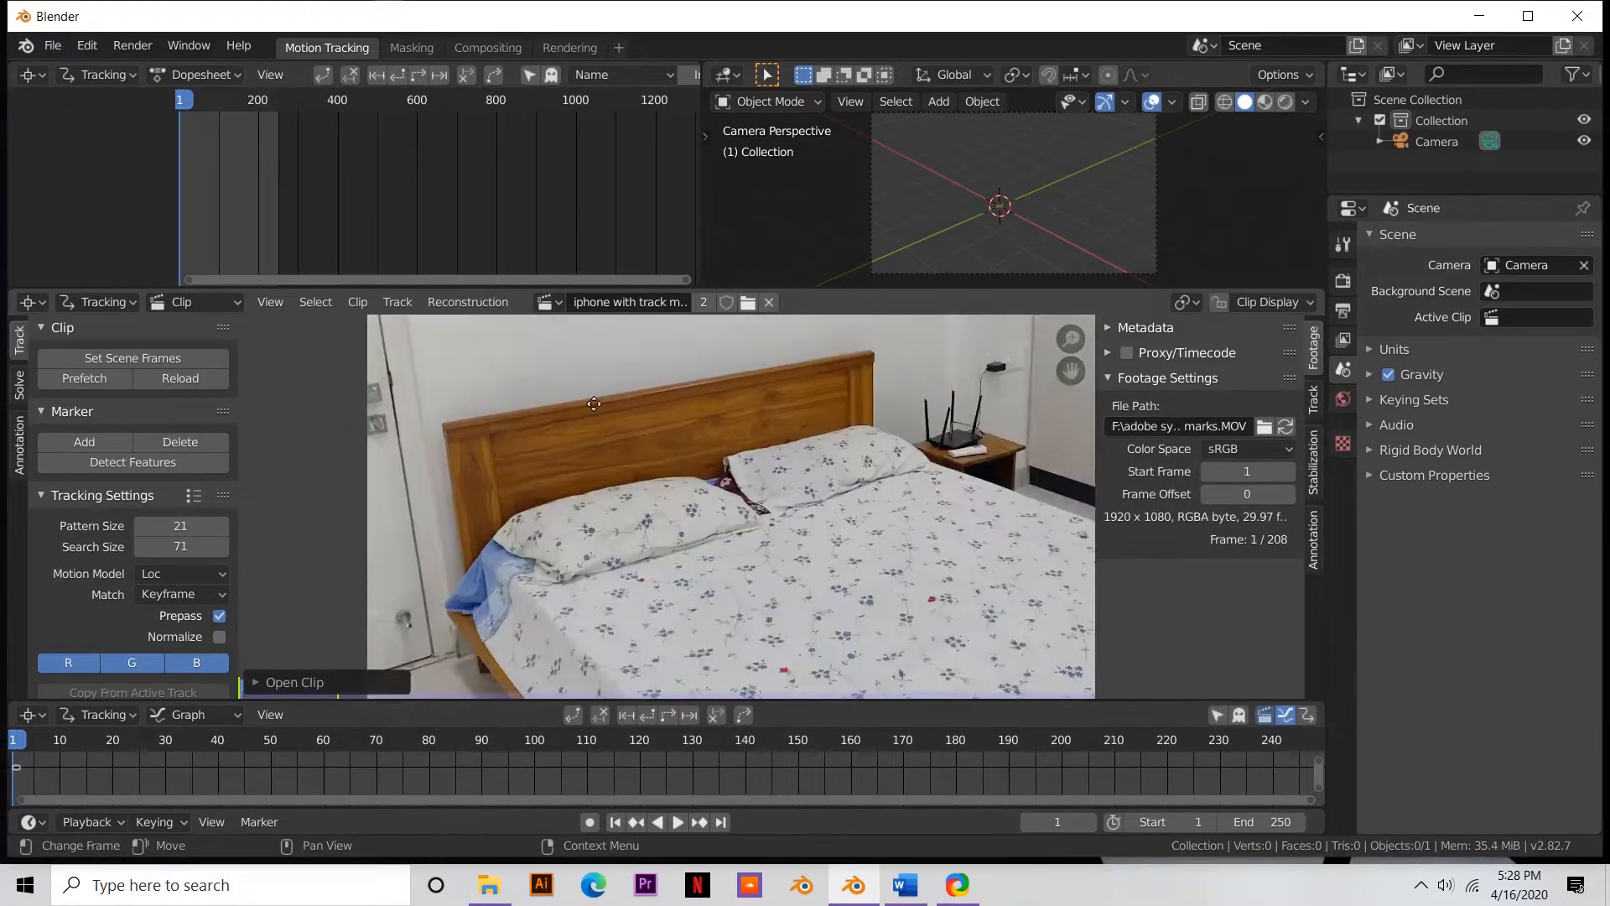
middle_drag(594, 404, 766, 541)
middle_drag(696, 441, 622, 551)
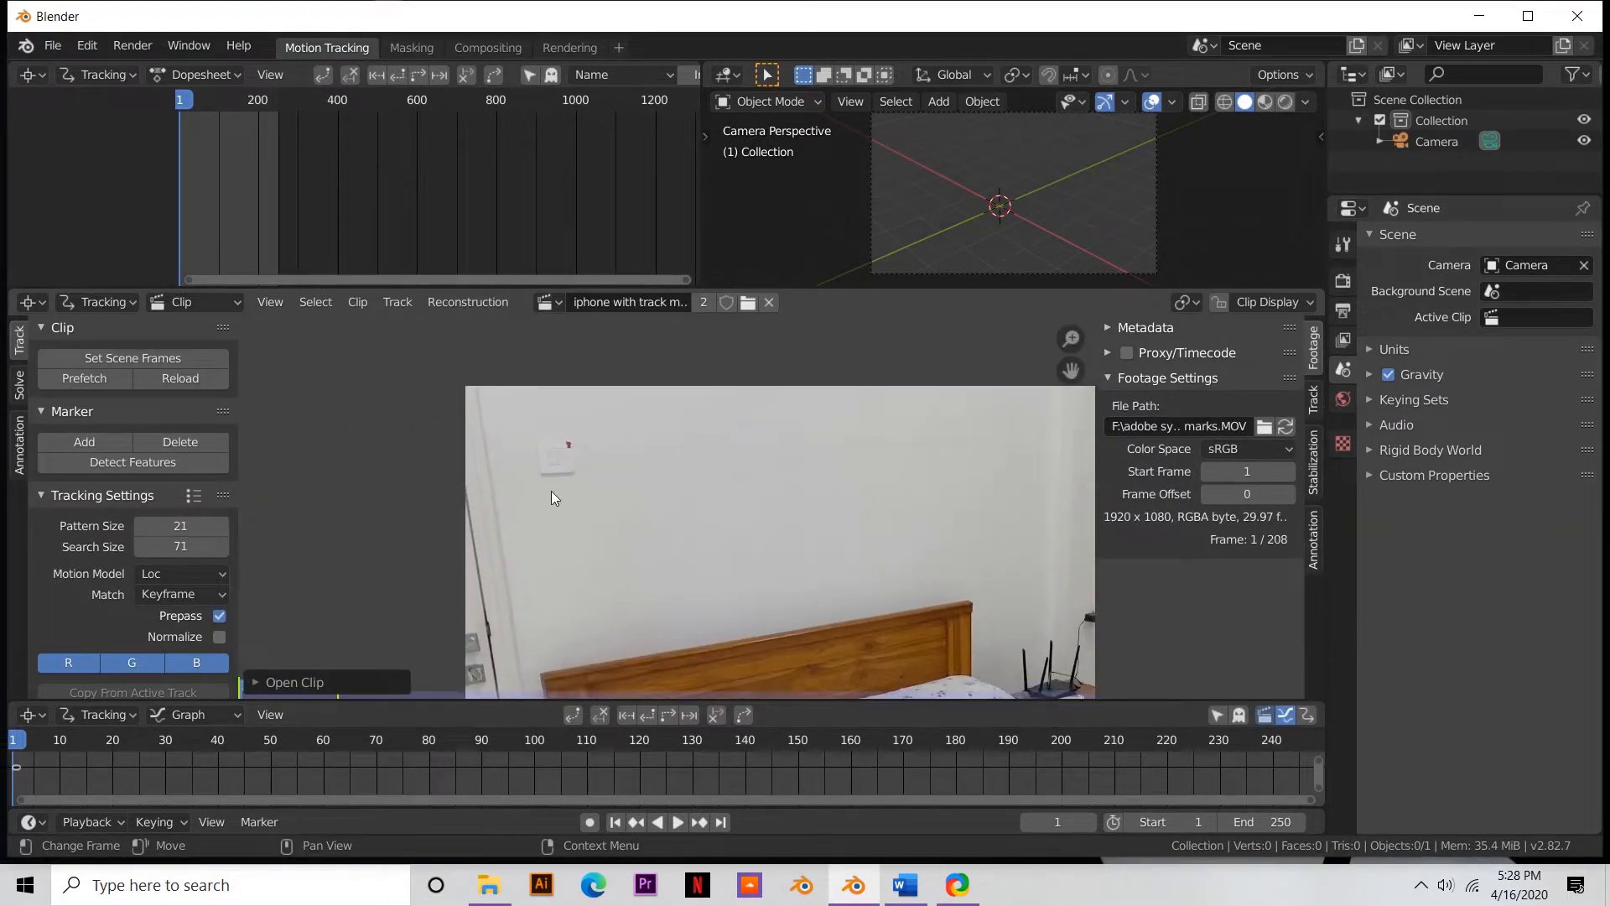
click(185, 352)
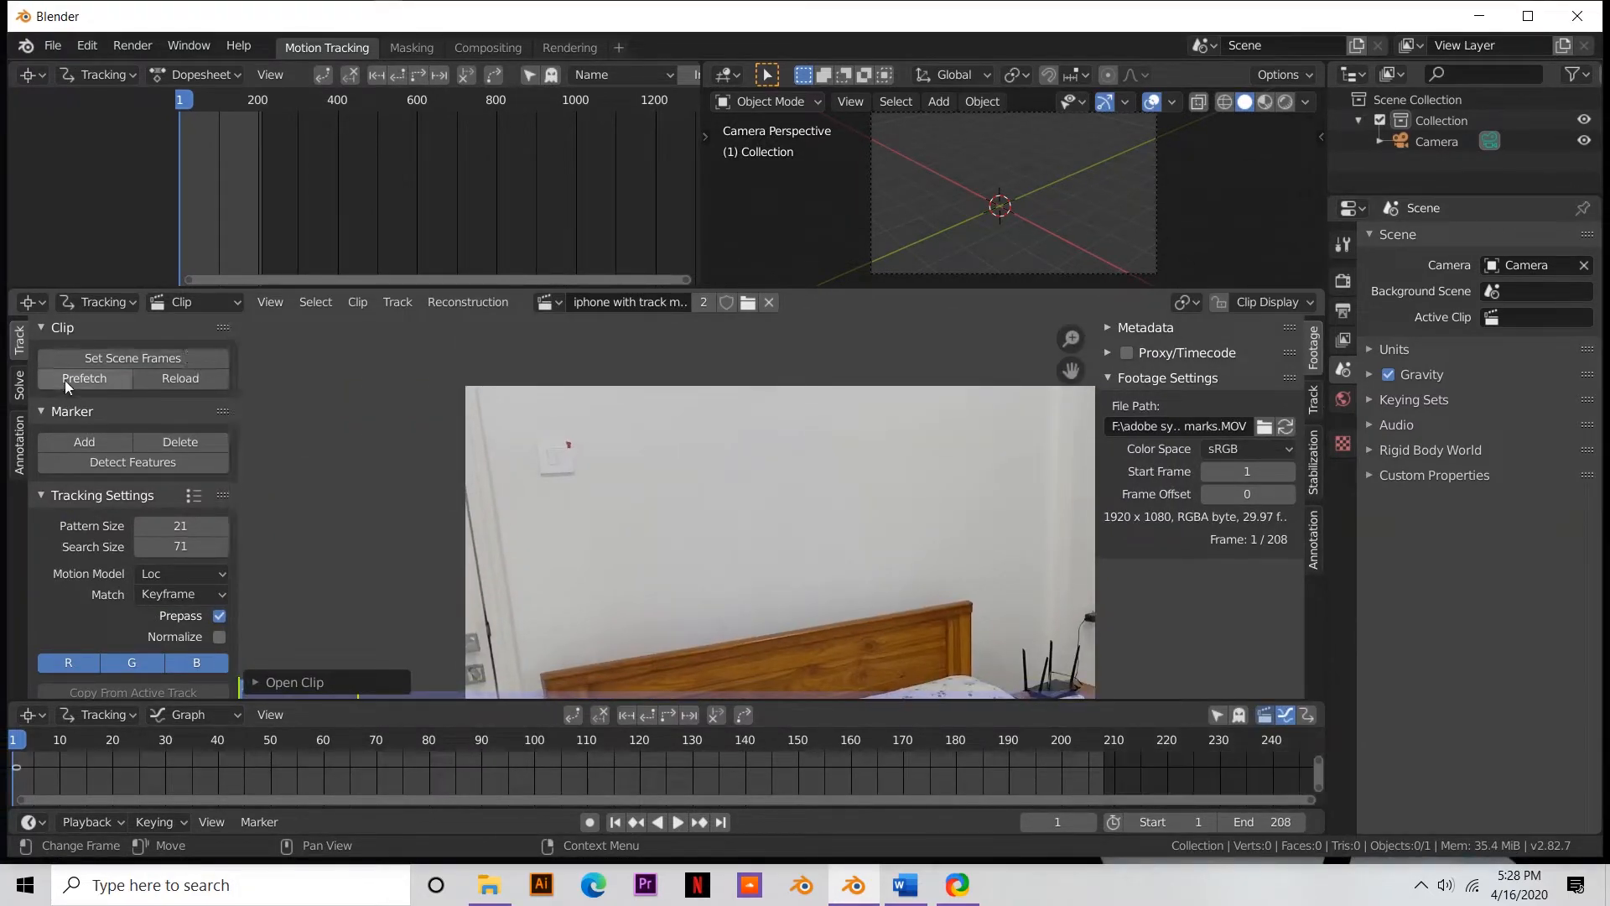
- Switch to File Explorer and check the frame rate in the "iphone with track marks" video's file properties
drag(0, 478, 972, 0)
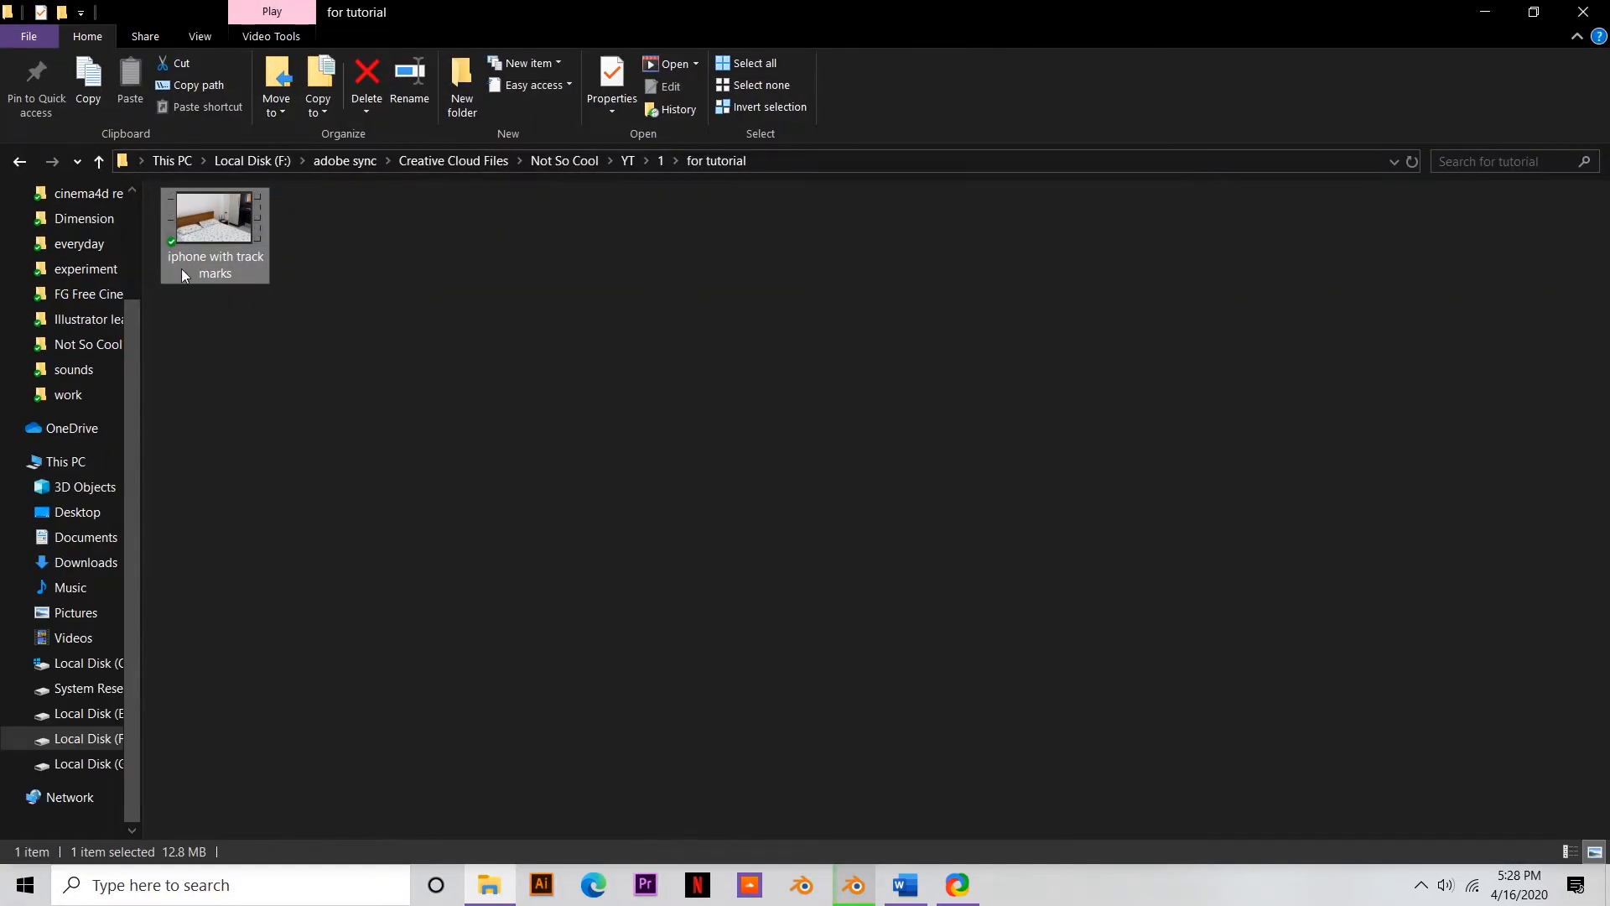
right_click(229, 243)
click(300, 710)
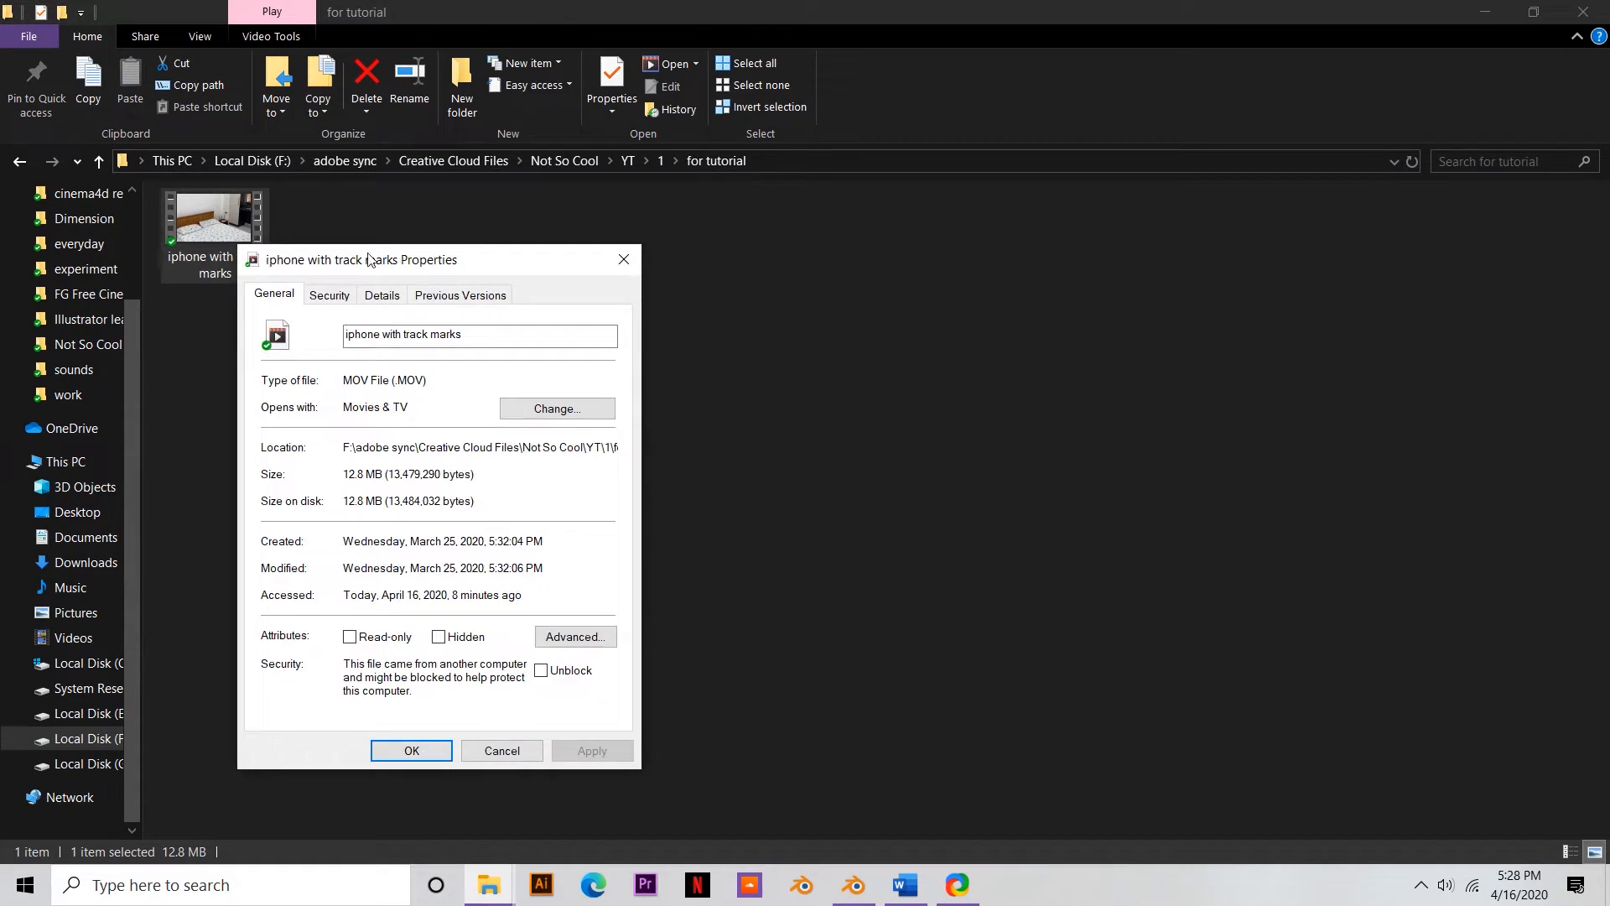
click(382, 295)
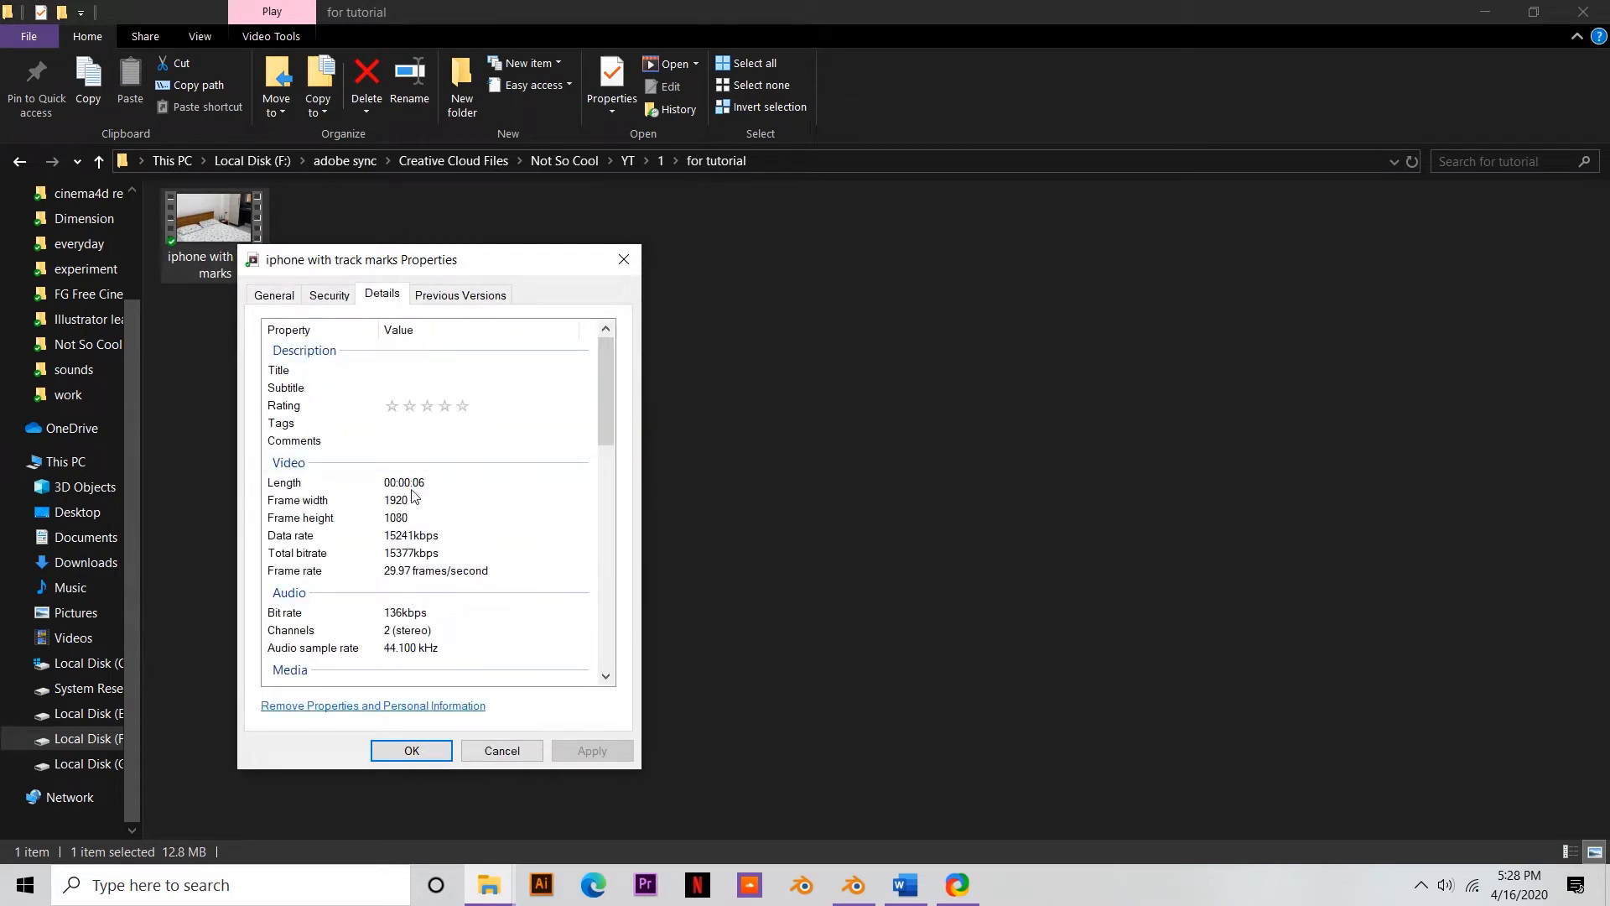
click(401, 572)
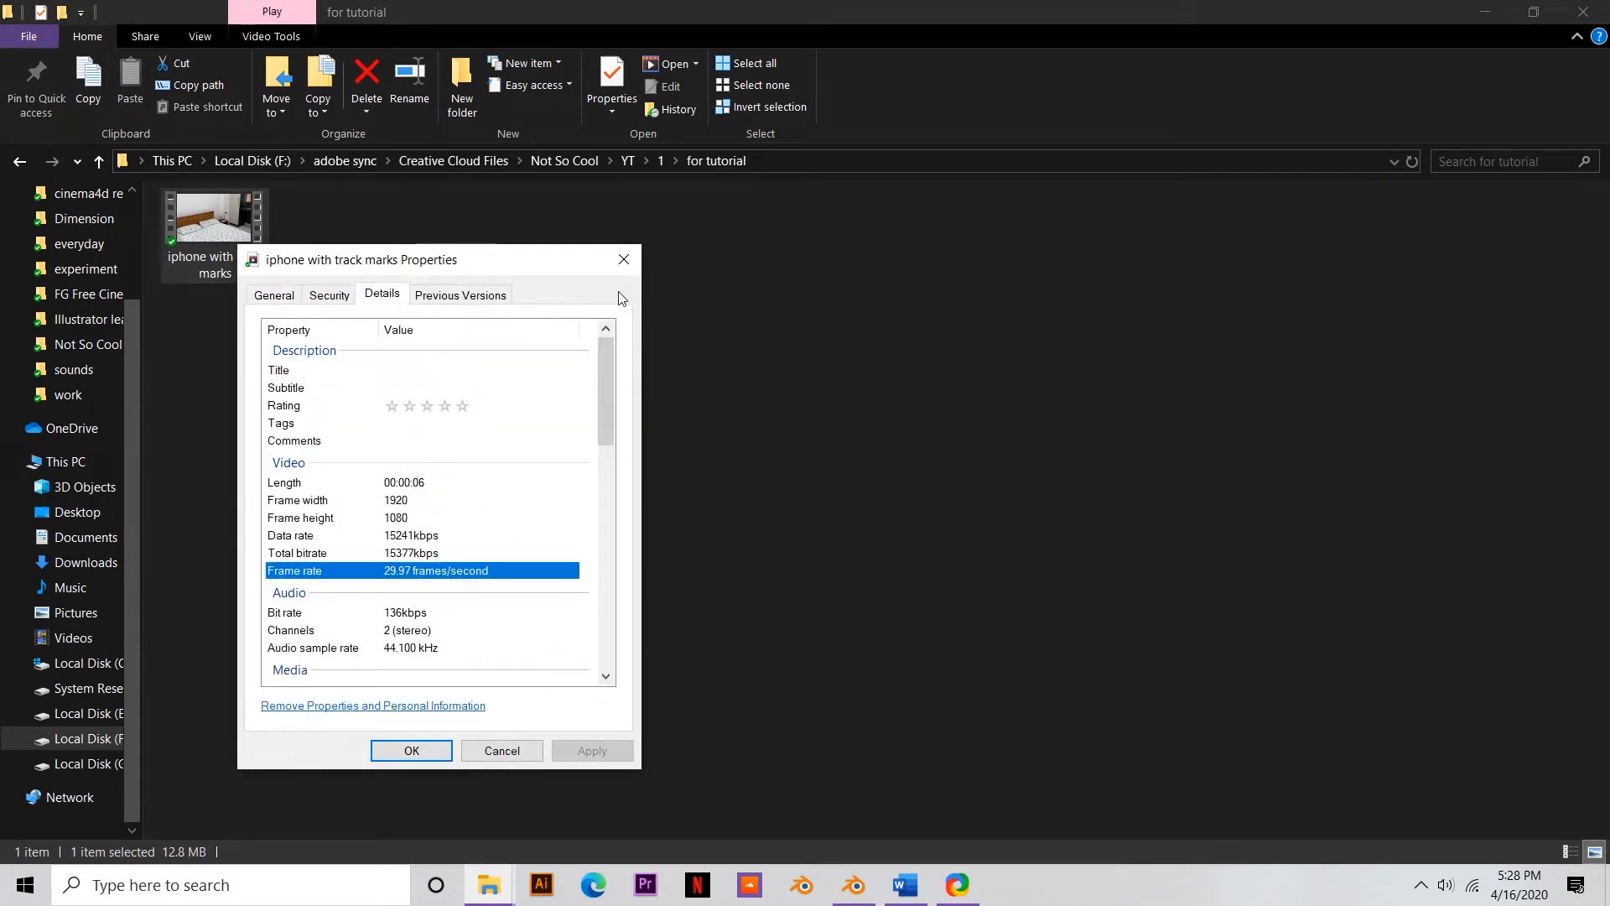
click(623, 262)
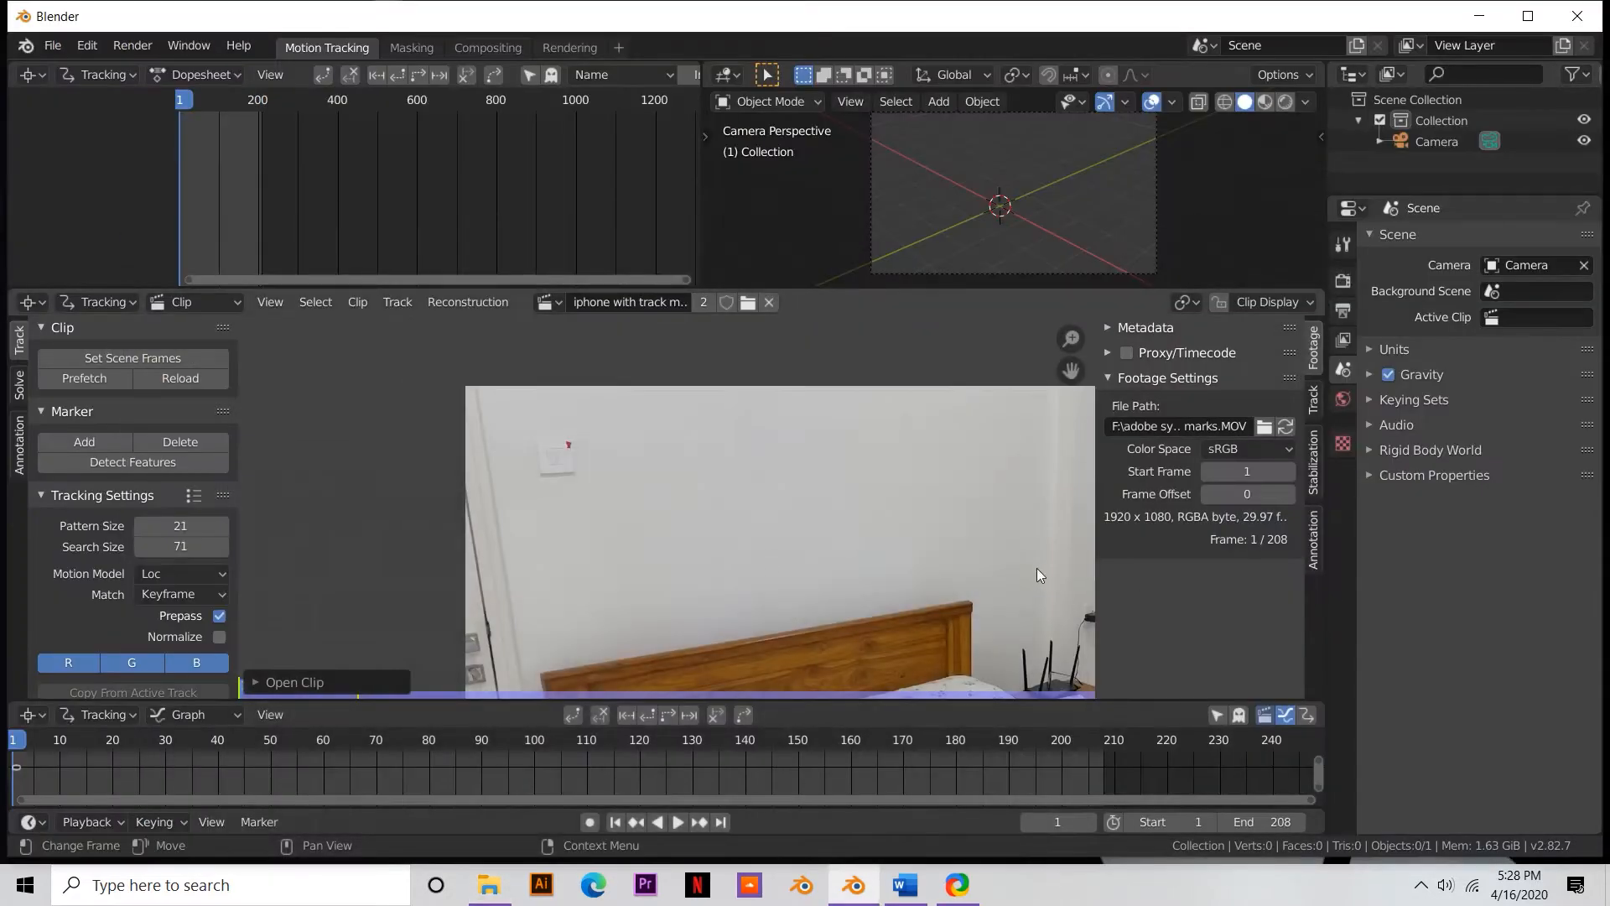
- Back in Blender, set the scene's output frame rate to 29.97 fps
middle_drag(693, 556, 645, 537)
scroll(634, 445, up, 1)
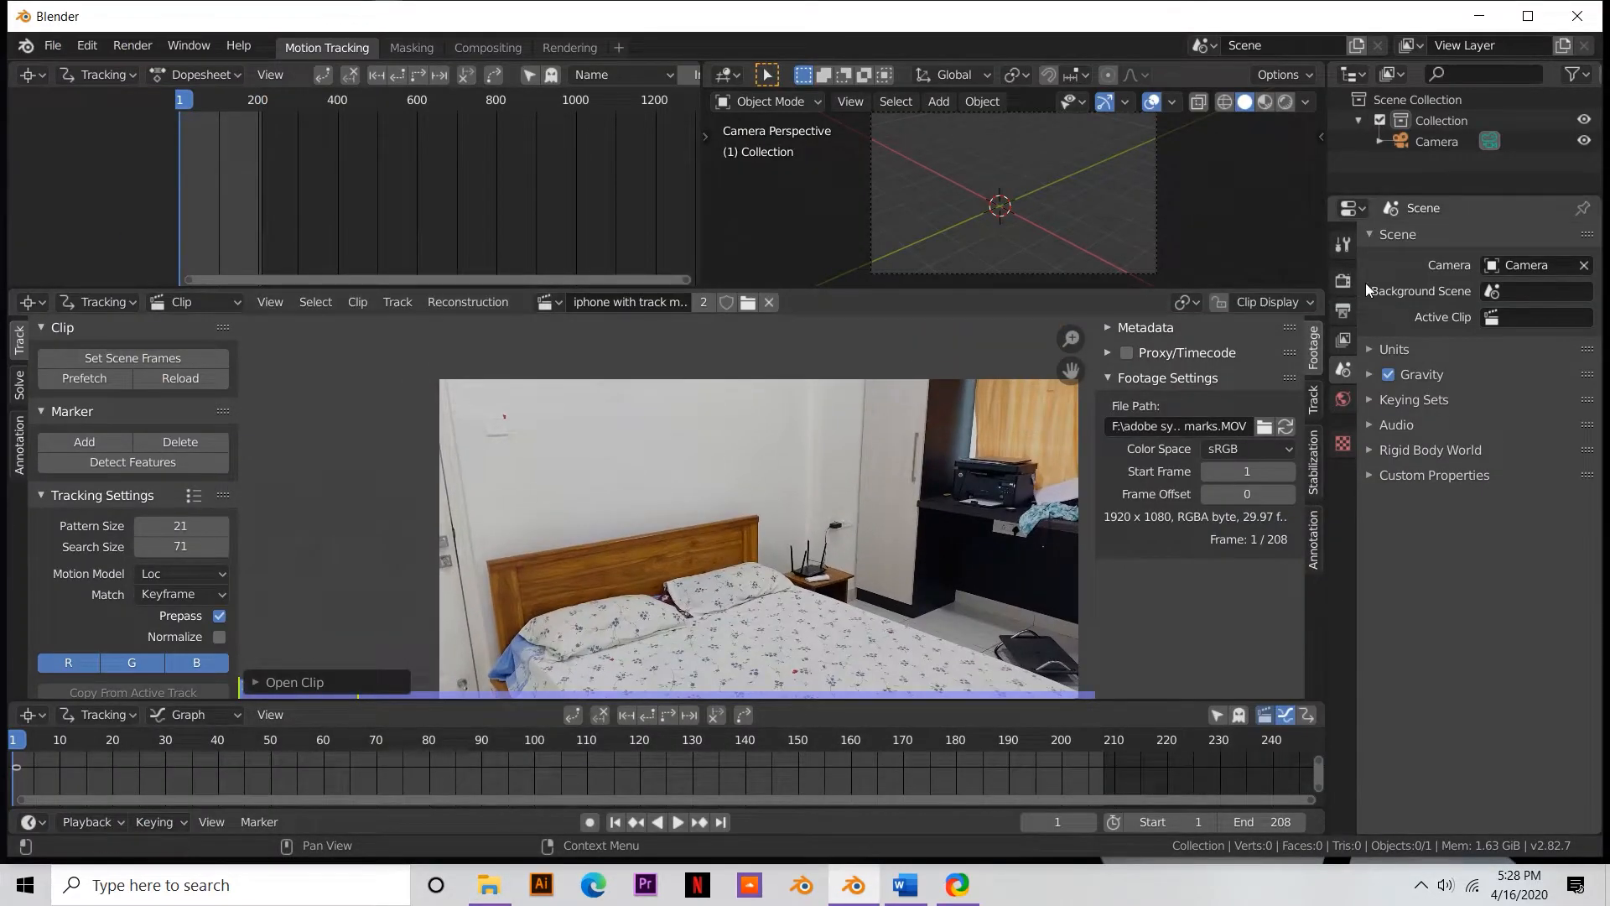
click(1344, 283)
click(1341, 252)
click(1342, 280)
click(1345, 311)
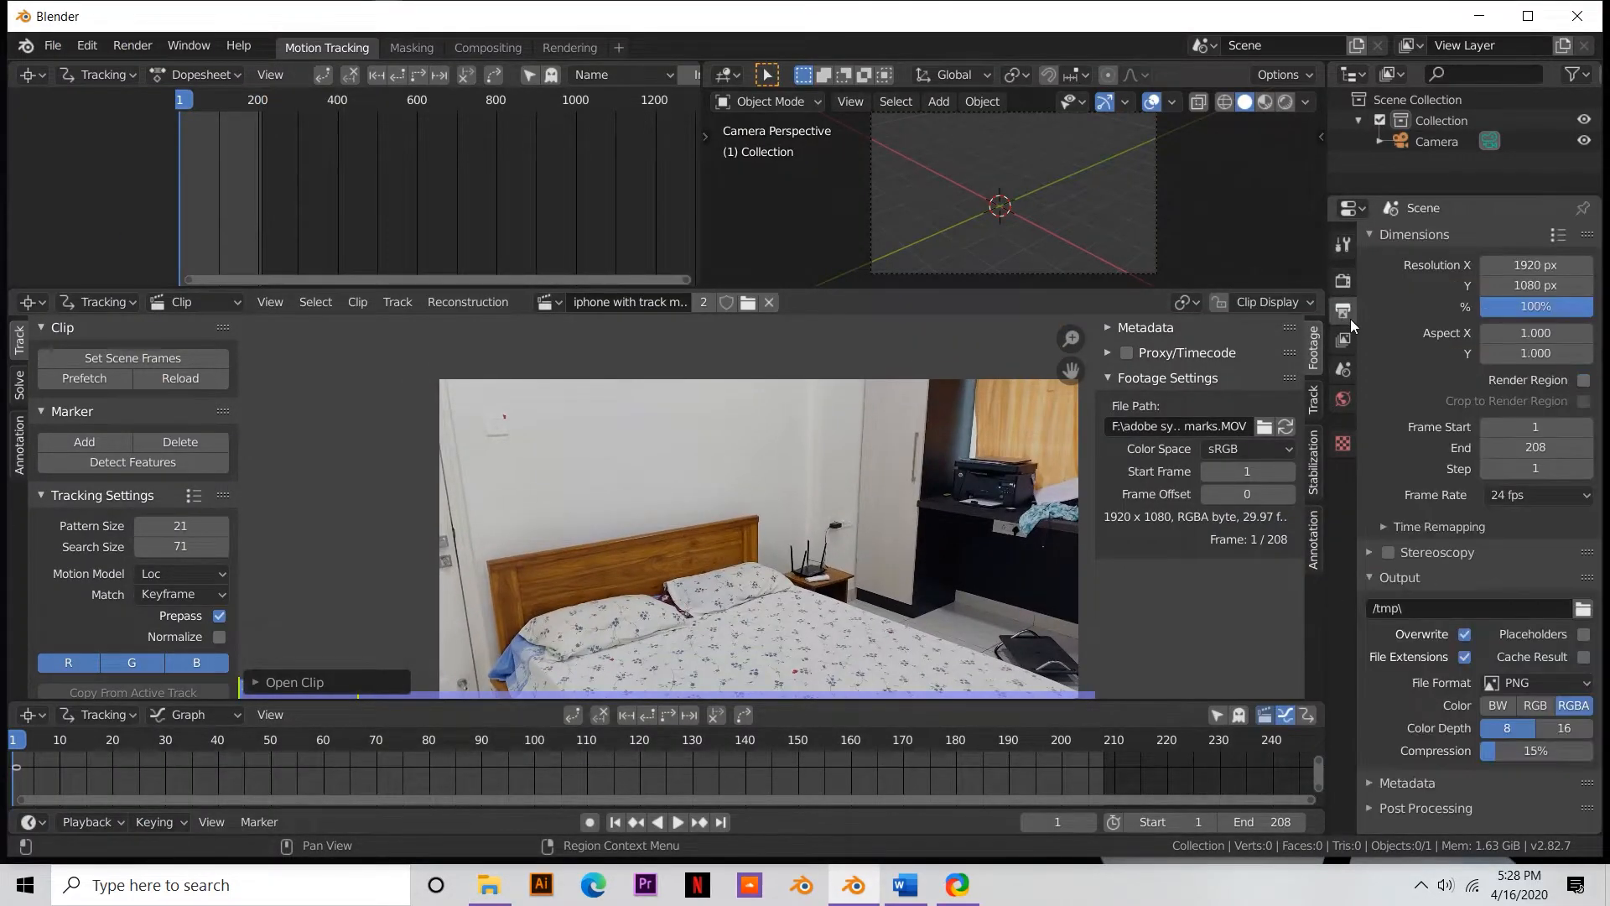
click(1523, 497)
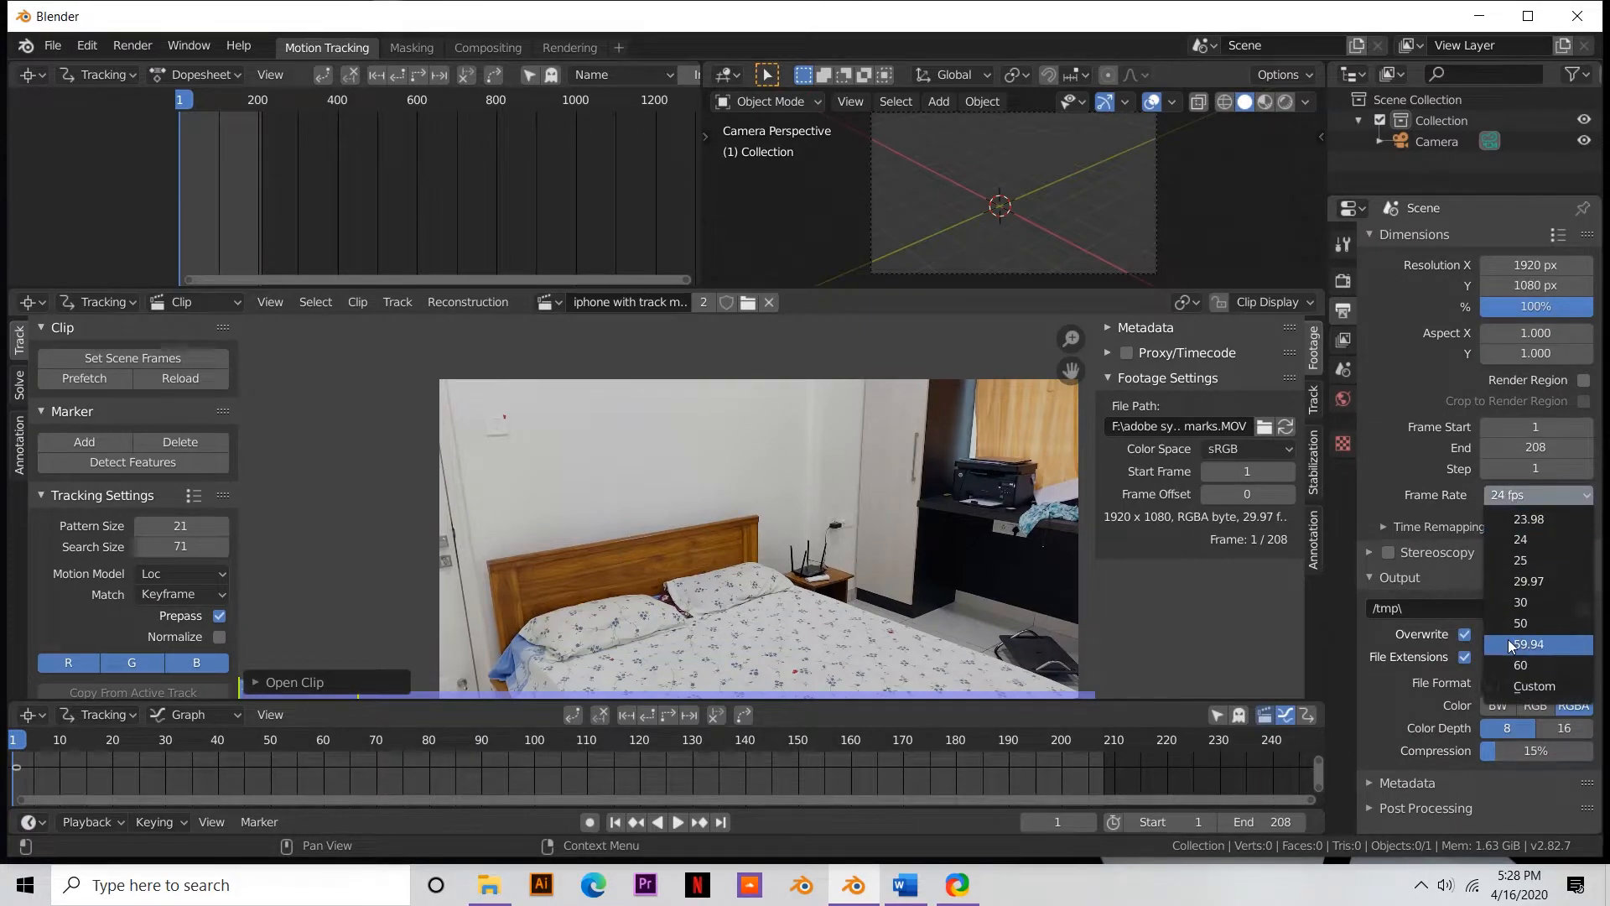
click(1528, 581)
- Add tracking markers on the four red marks across the bedsheet and one on the black game controller
scroll(617, 486, up, 5)
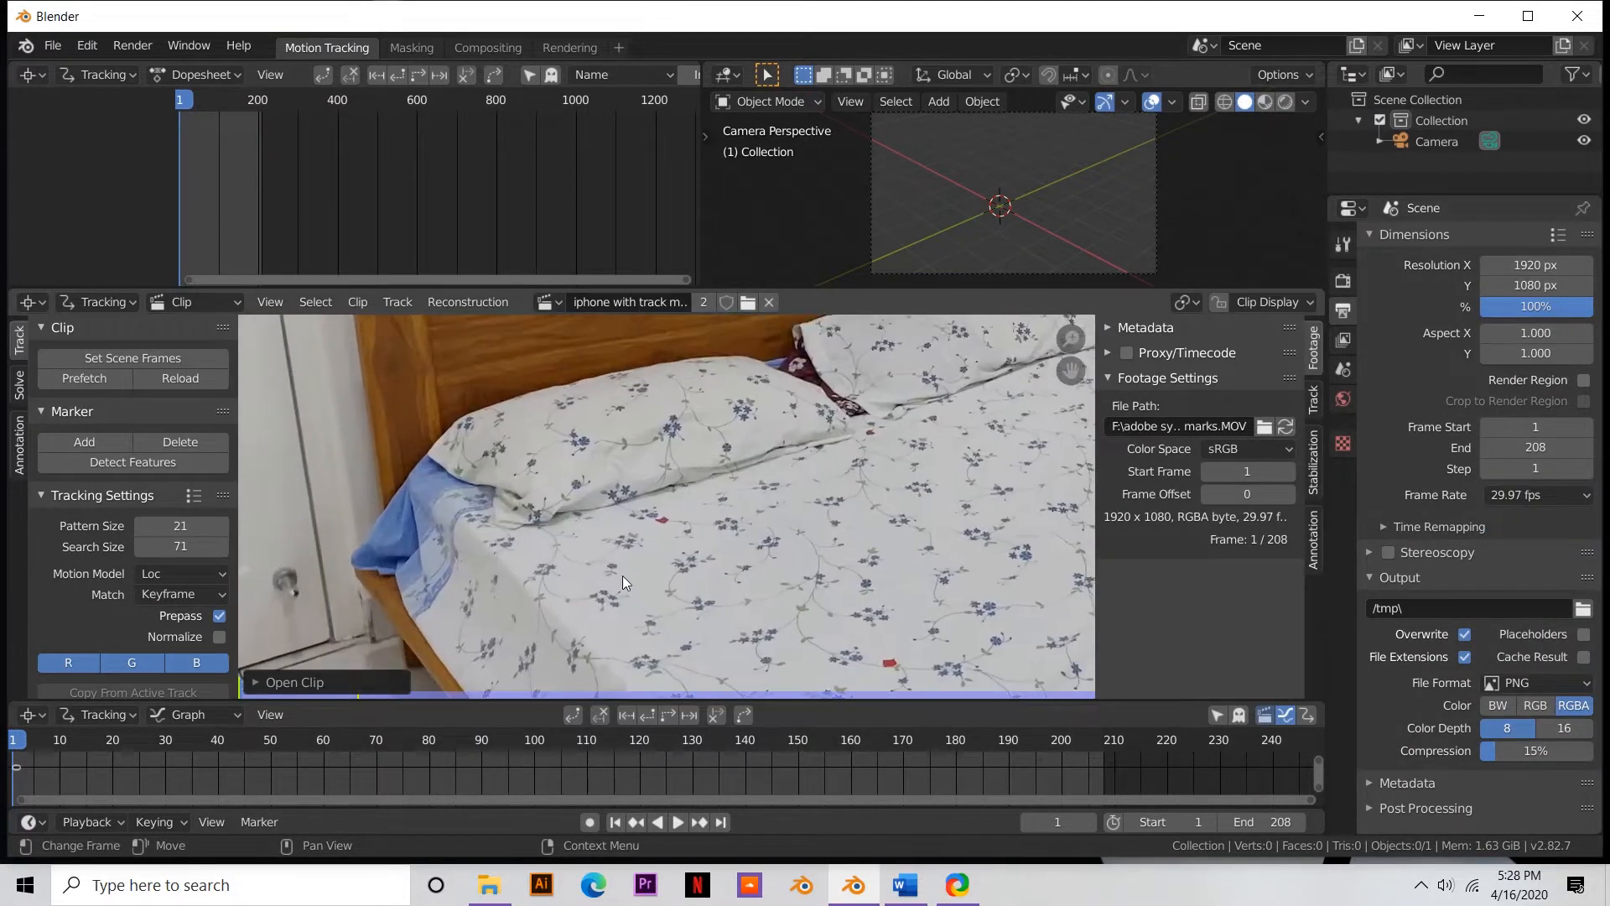
ctrl+click(661, 519)
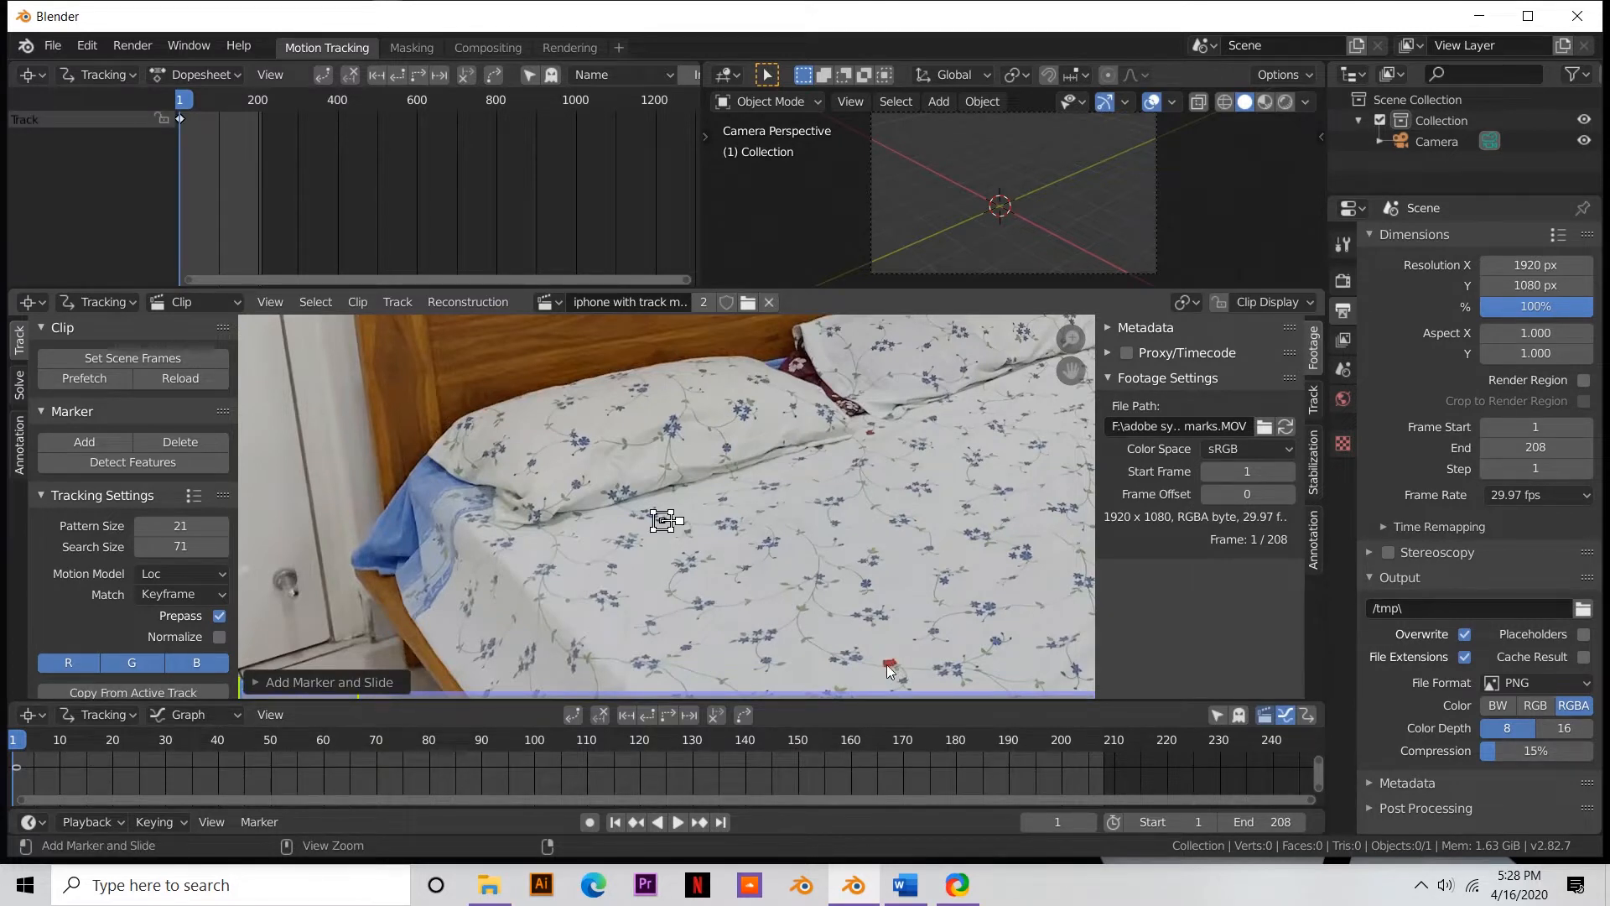
middle_drag(890, 663, 485, 562)
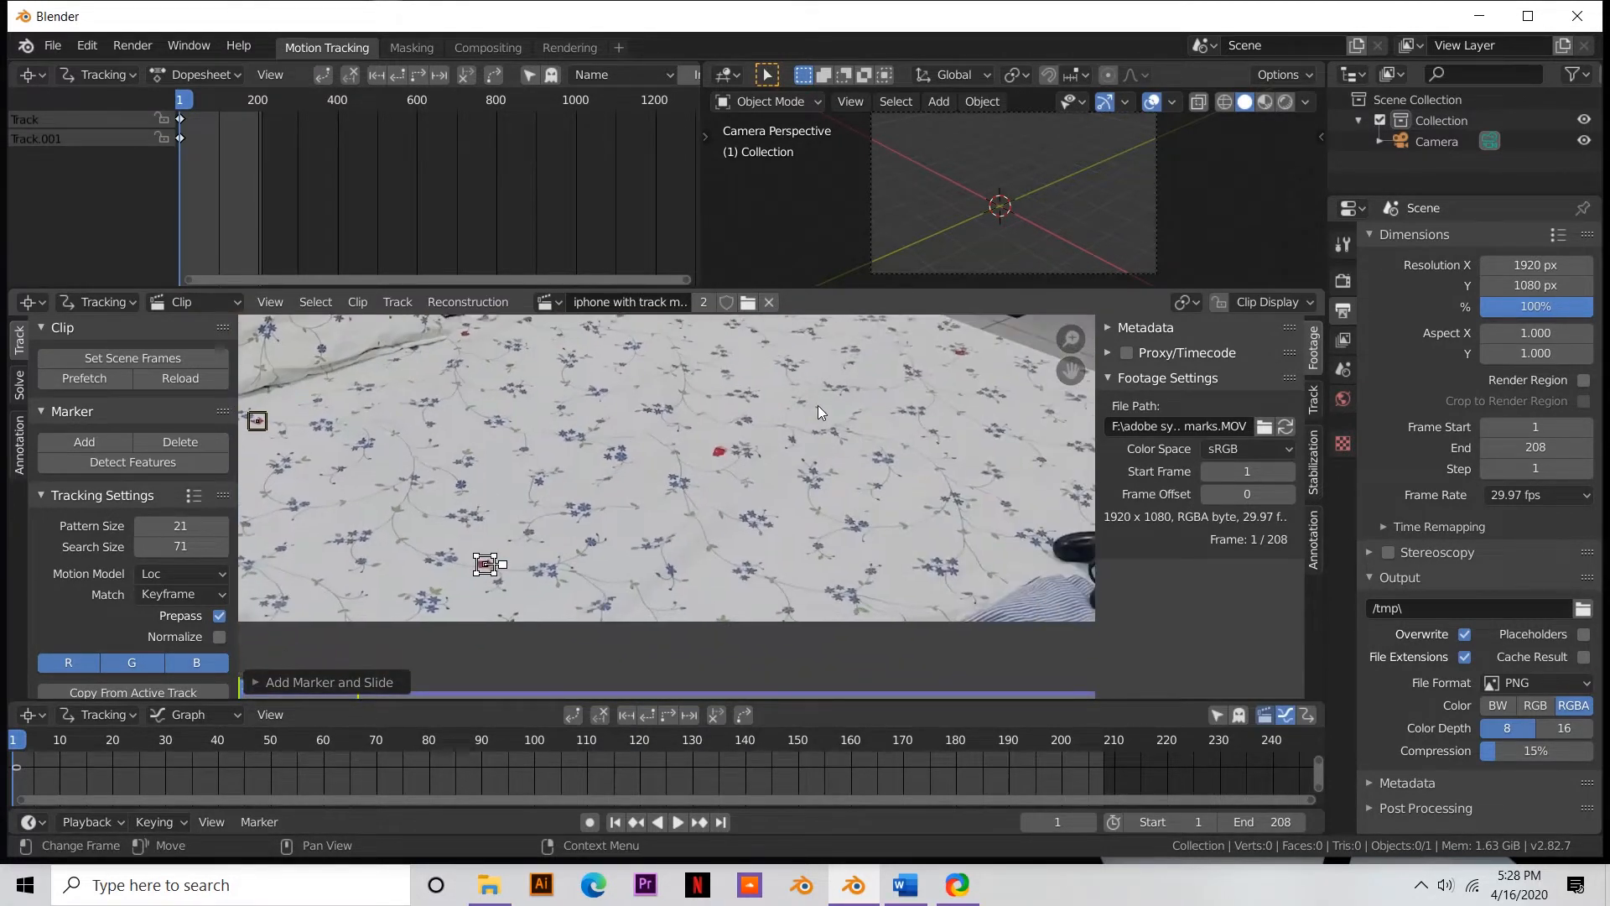
ctrl+click(719, 451)
middle_drag(928, 375, 691, 489)
scroll(690, 489, up, 3)
ctrl+drag(758, 443, 776, 475)
mouse_move(729, 560)
middle_down()
mouse_move(679, 471)
mouse_move(881, 419)
mouse_move(1056, 475)
middle_up()
ctrl+click(954, 453)
- Add two tracking markers on neighbouring dark stem tips of the bedsheet's floral pattern and shrink both
middle_drag(486, 470, 720, 503)
scroll(720, 503, up, 2)
ctrl+click(721, 503)
ctrl+click(769, 370)
click(1314, 399)
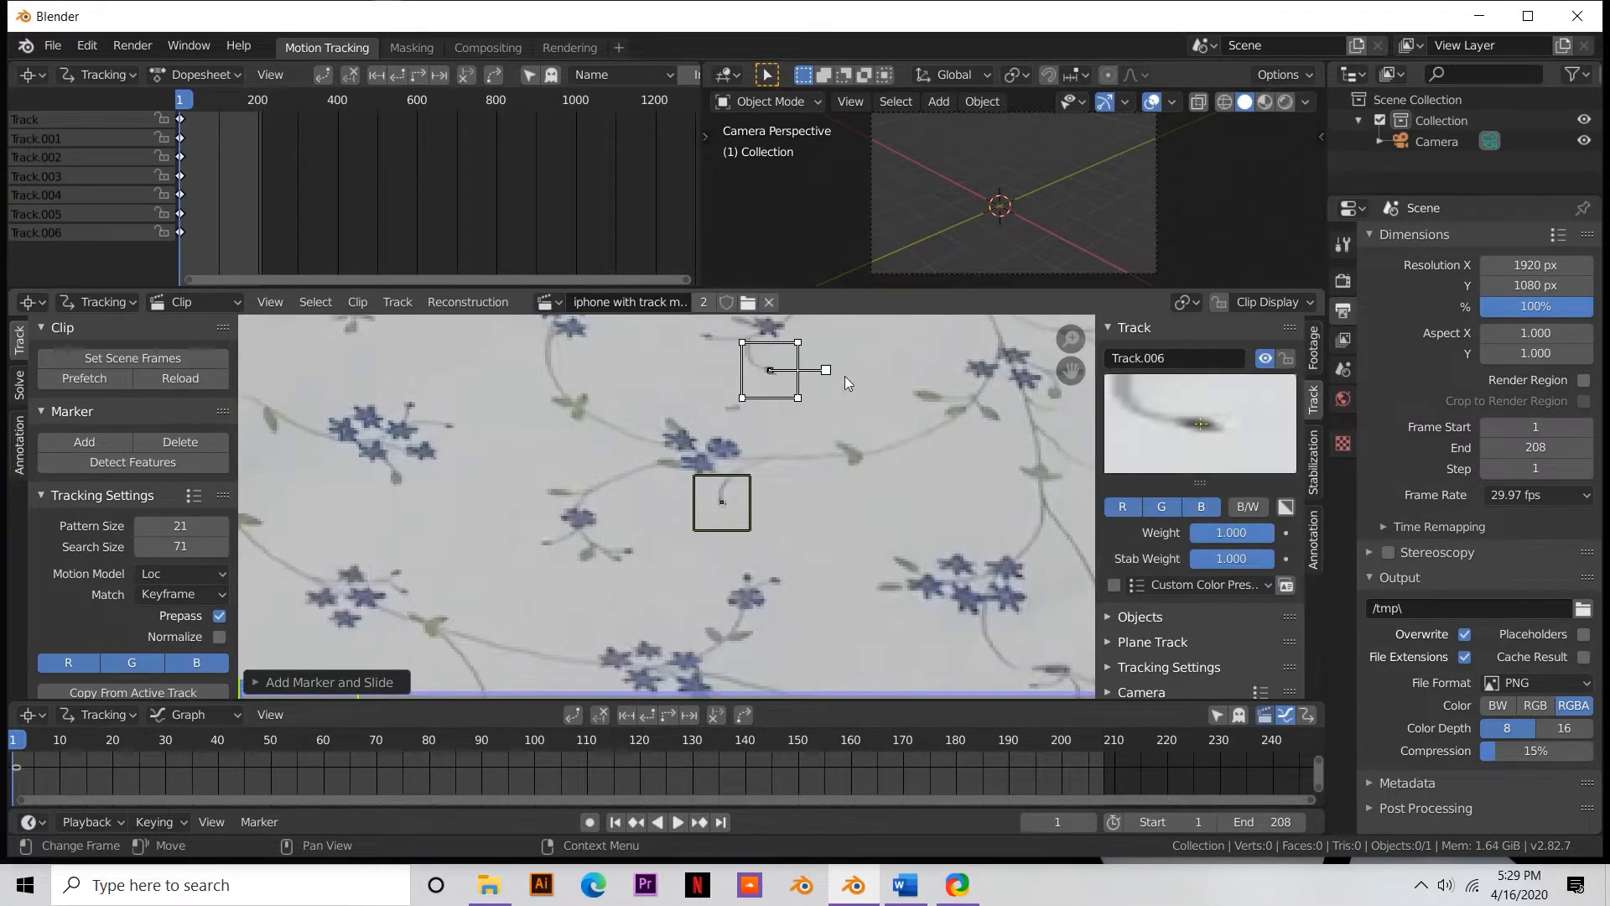
key(s)
click(818, 374)
click(722, 503)
key(s)
- Add a tracking marker on a dark leaf detail of the bedsheet just above the central red mark
middle_drag(386, 663, 720, 473)
mouse_move(485, 475)
middle_down()
mouse_move(713, 553)
mouse_move(607, 587)
middle_up()
ctrl+click(719, 493)
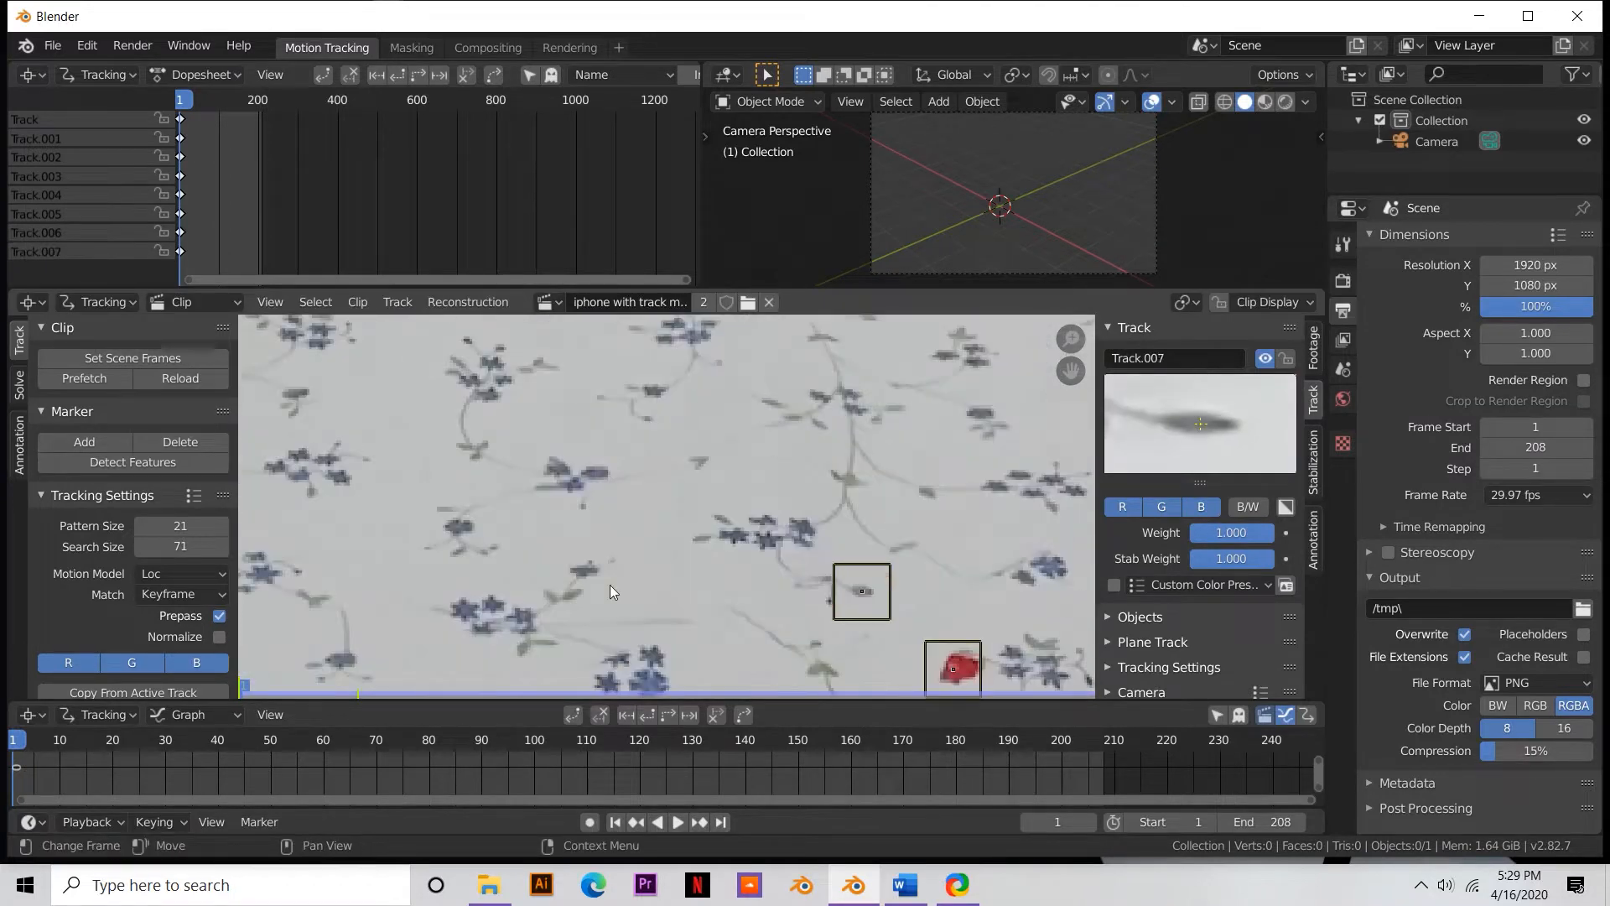
- Add three tracking markers on small dark details of the floral pattern on the far pillow
mouse_move(537, 336)
middle_down()
mouse_move(595, 402)
mouse_move(609, 510)
mouse_move(596, 637)
middle_up()
ctrl+click(613, 510)
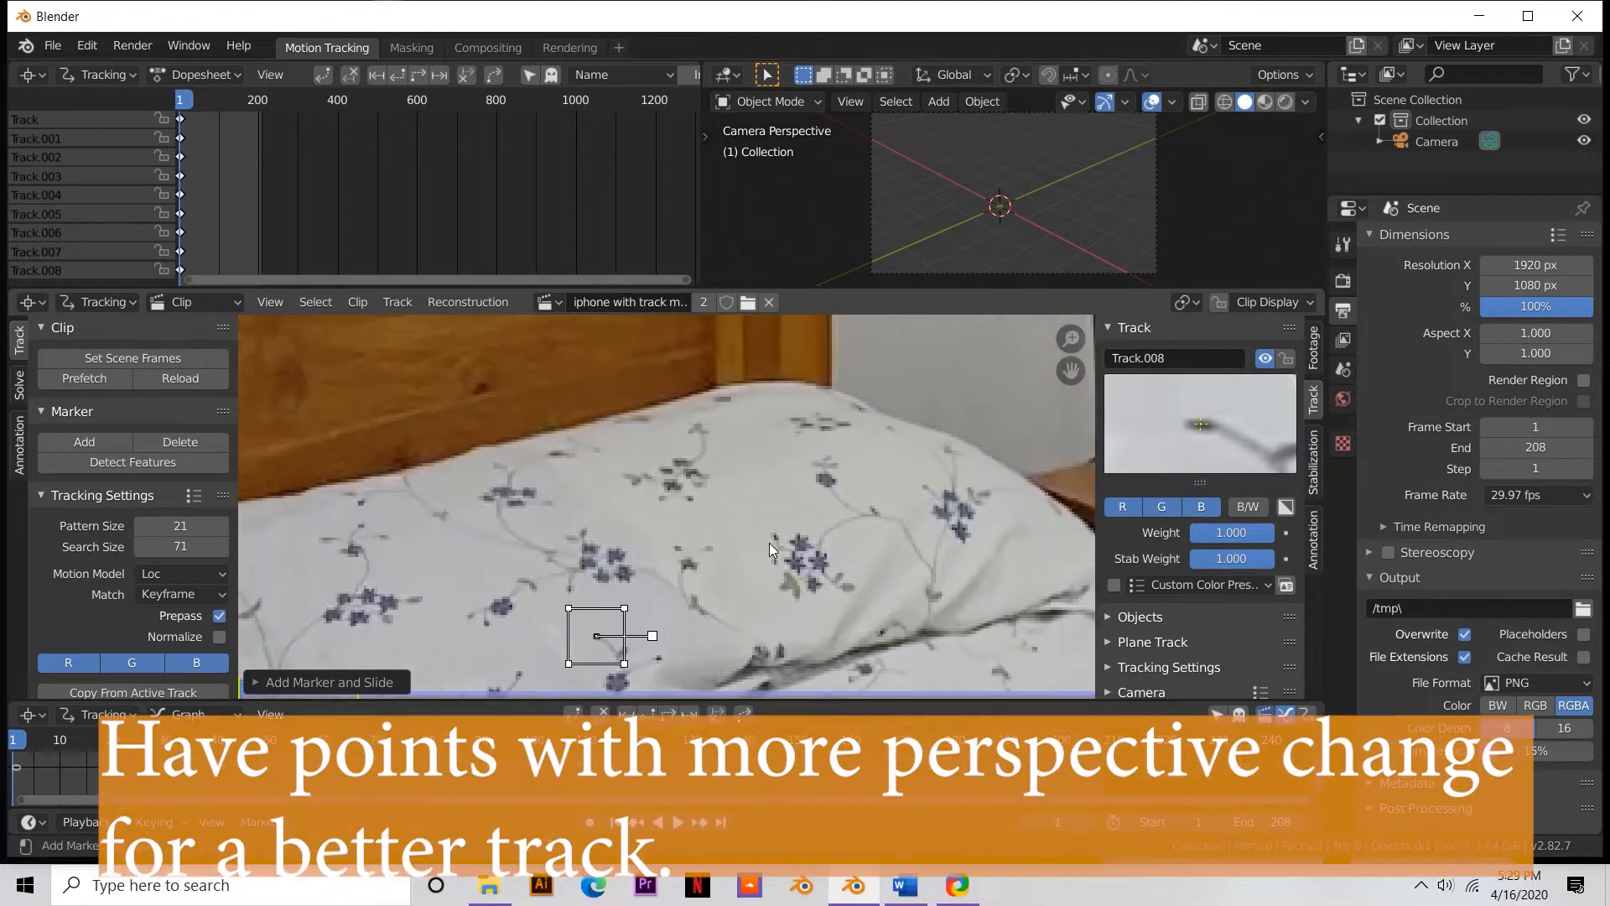
ctrl+click(770, 541)
middle_drag(770, 541, 732, 626)
scroll(544, 610, up, 1)
mouse_move(335, 579)
middle_down()
mouse_move(604, 518)
mouse_move(535, 611)
middle_up()
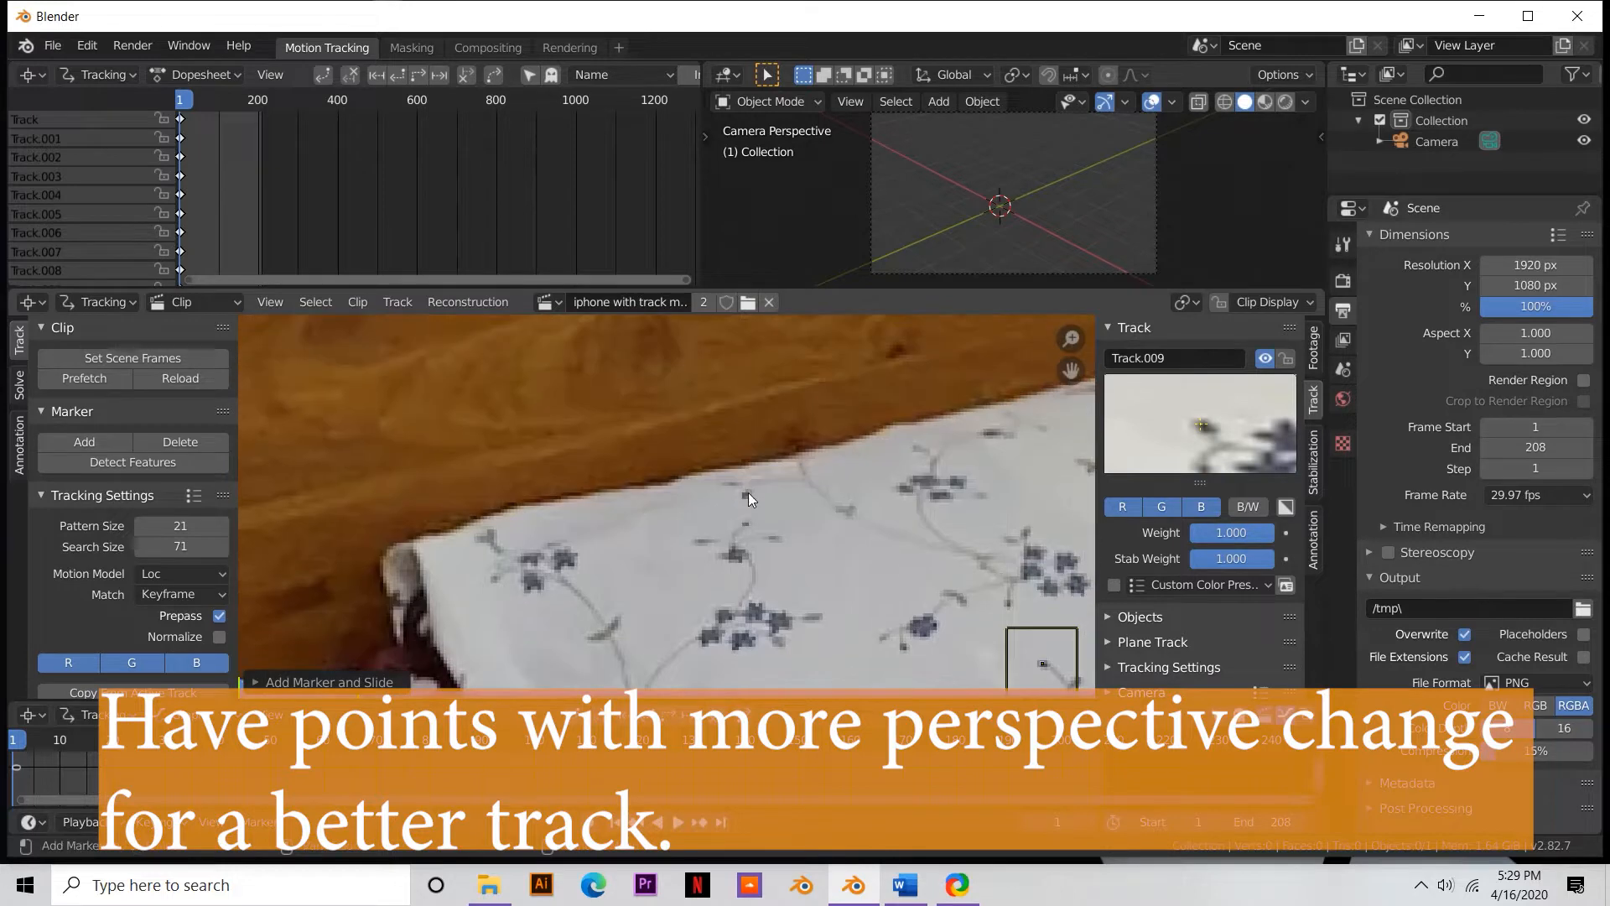
ctrl+click(746, 496)
- Add five tracking markers on flower and stem tips spread across the near pillow
mouse_move(554, 683)
middle_down()
mouse_move(651, 525)
mouse_move(823, 503)
mouse_move(846, 539)
middle_up()
ctrl+click(827, 491)
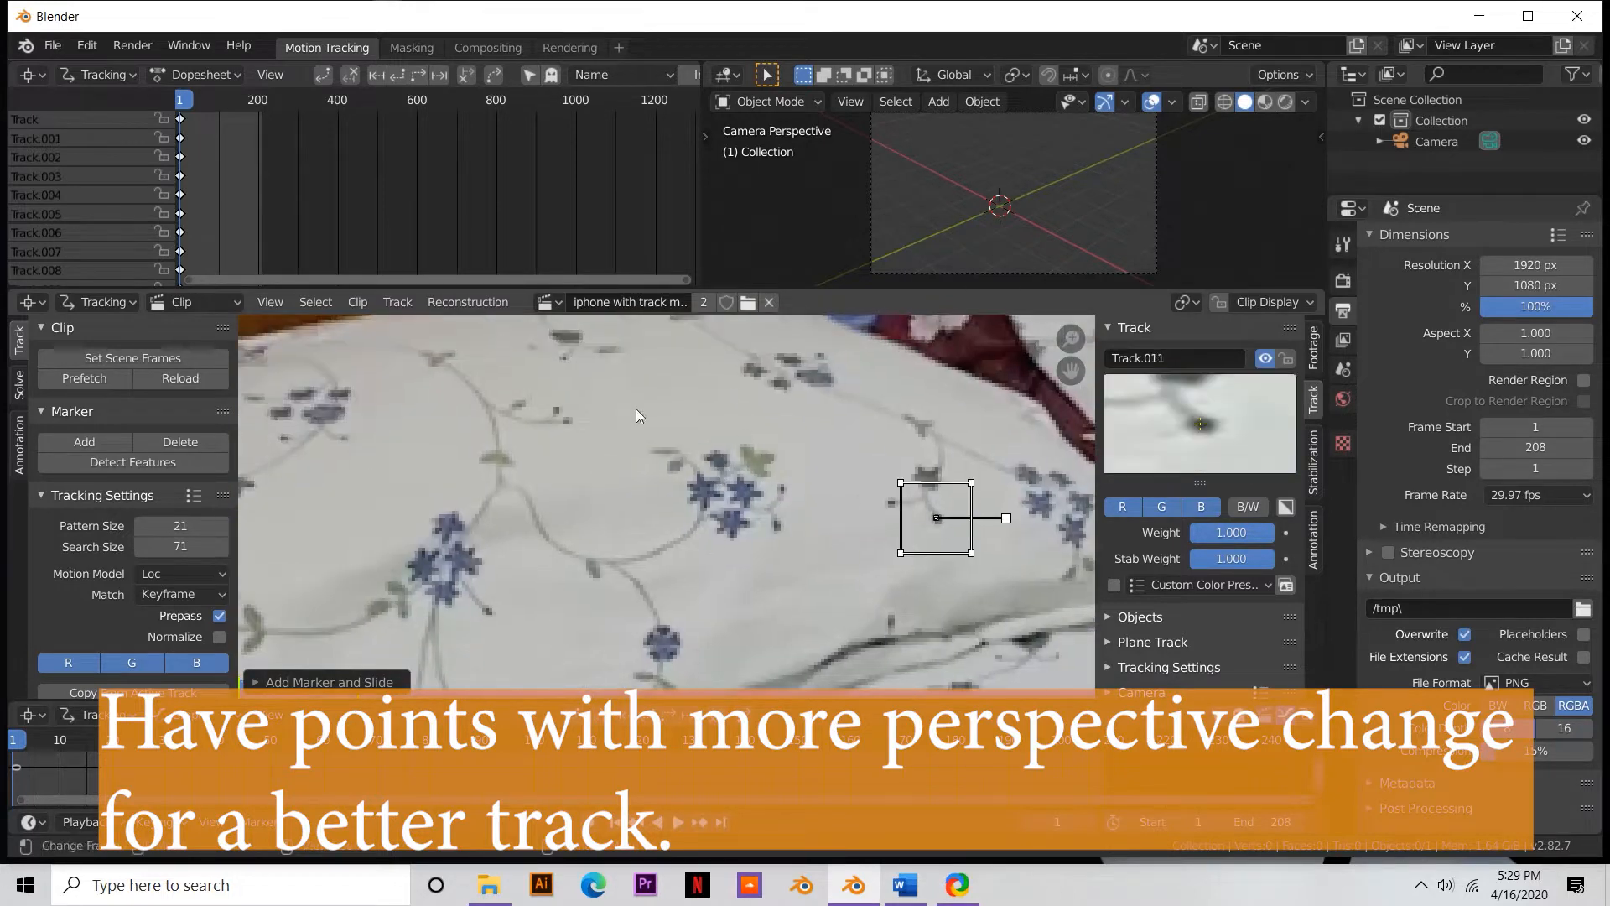
ctrl+click(562, 356)
middle_drag(571, 514, 691, 386)
ctrl+click(608, 481)
middle_drag(390, 481, 579, 510)
ctrl+click(495, 414)
middle_drag(470, 537, 567, 457)
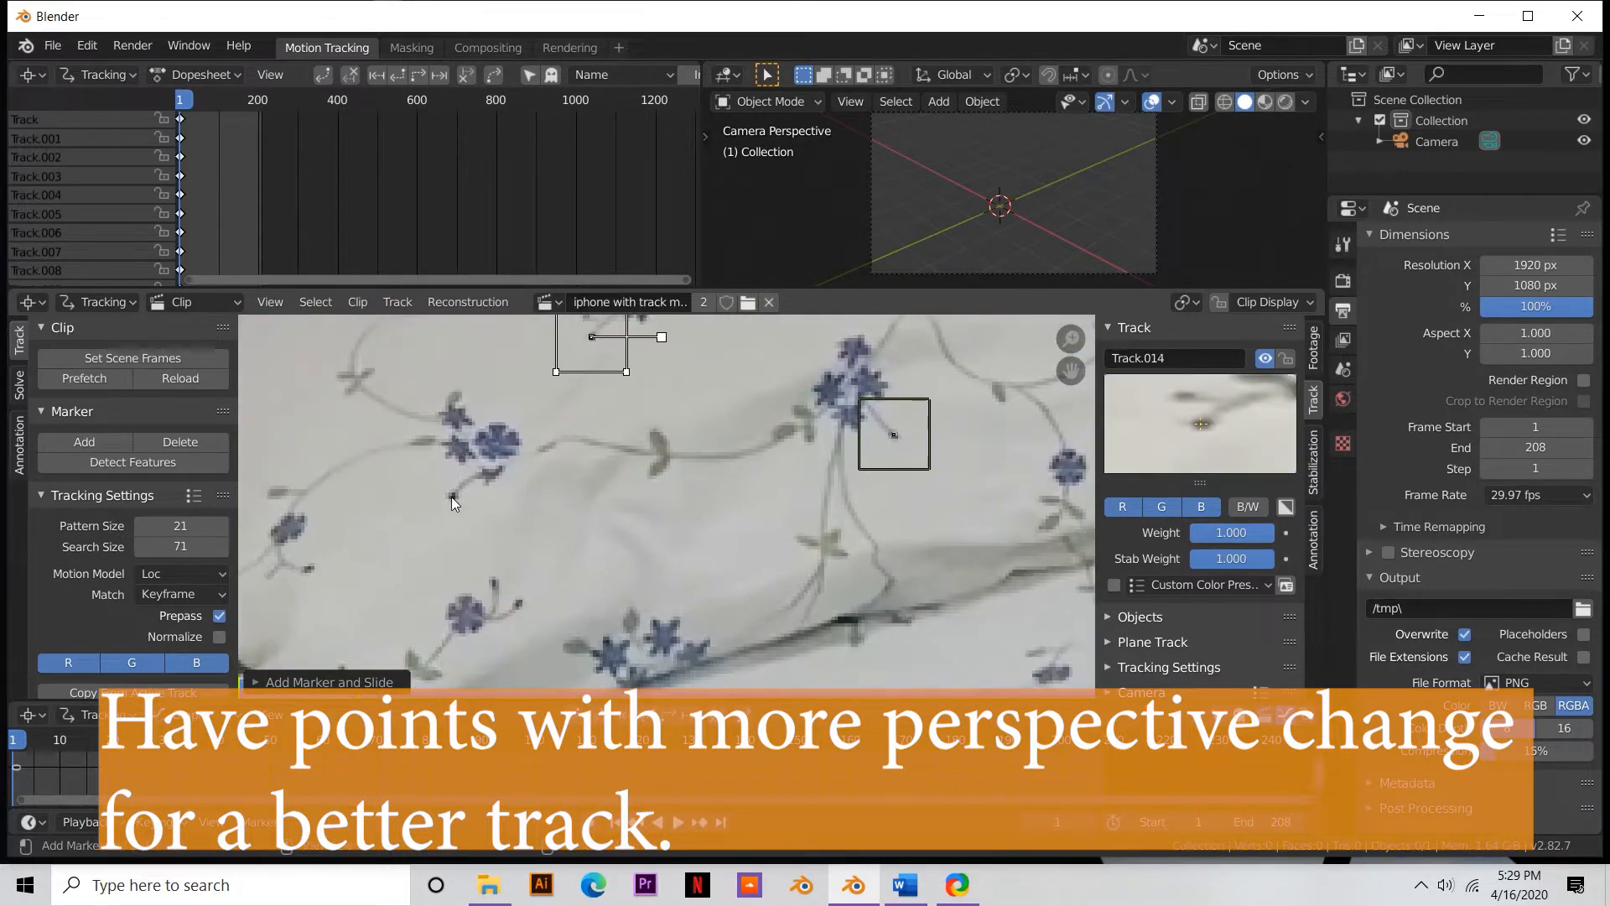
ctrl+click(478, 495)
- Add a tracking marker centred on another red mark in the footage
scroll(478, 495, down, 3)
middle_drag(377, 570, 618, 439)
scroll(553, 545, up, 2)
middle_drag(537, 603, 572, 497)
scroll(572, 503, down, 4)
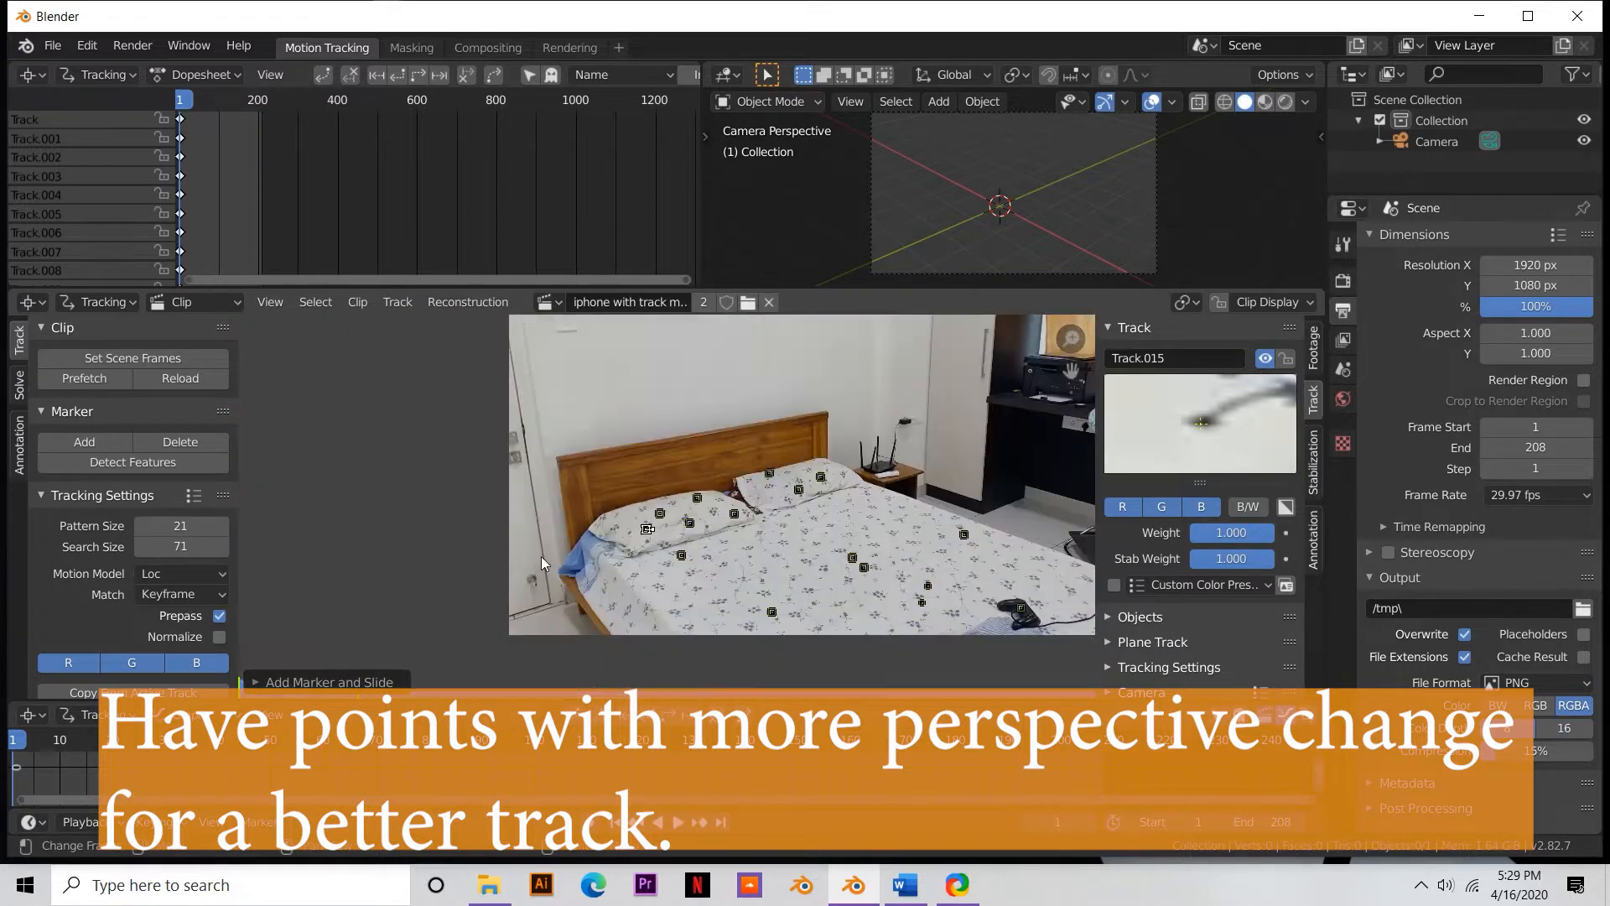
scroll(662, 521, up, 4)
ctrl+click(623, 484)
ctrl+click(623, 484)
- Add two tracking markers in the desk area, one on a dark hole of the socket plate, and shrink that one
scroll(623, 484, down, 4)
middle_drag(738, 620, 658, 528)
scroll(662, 469, up, 5)
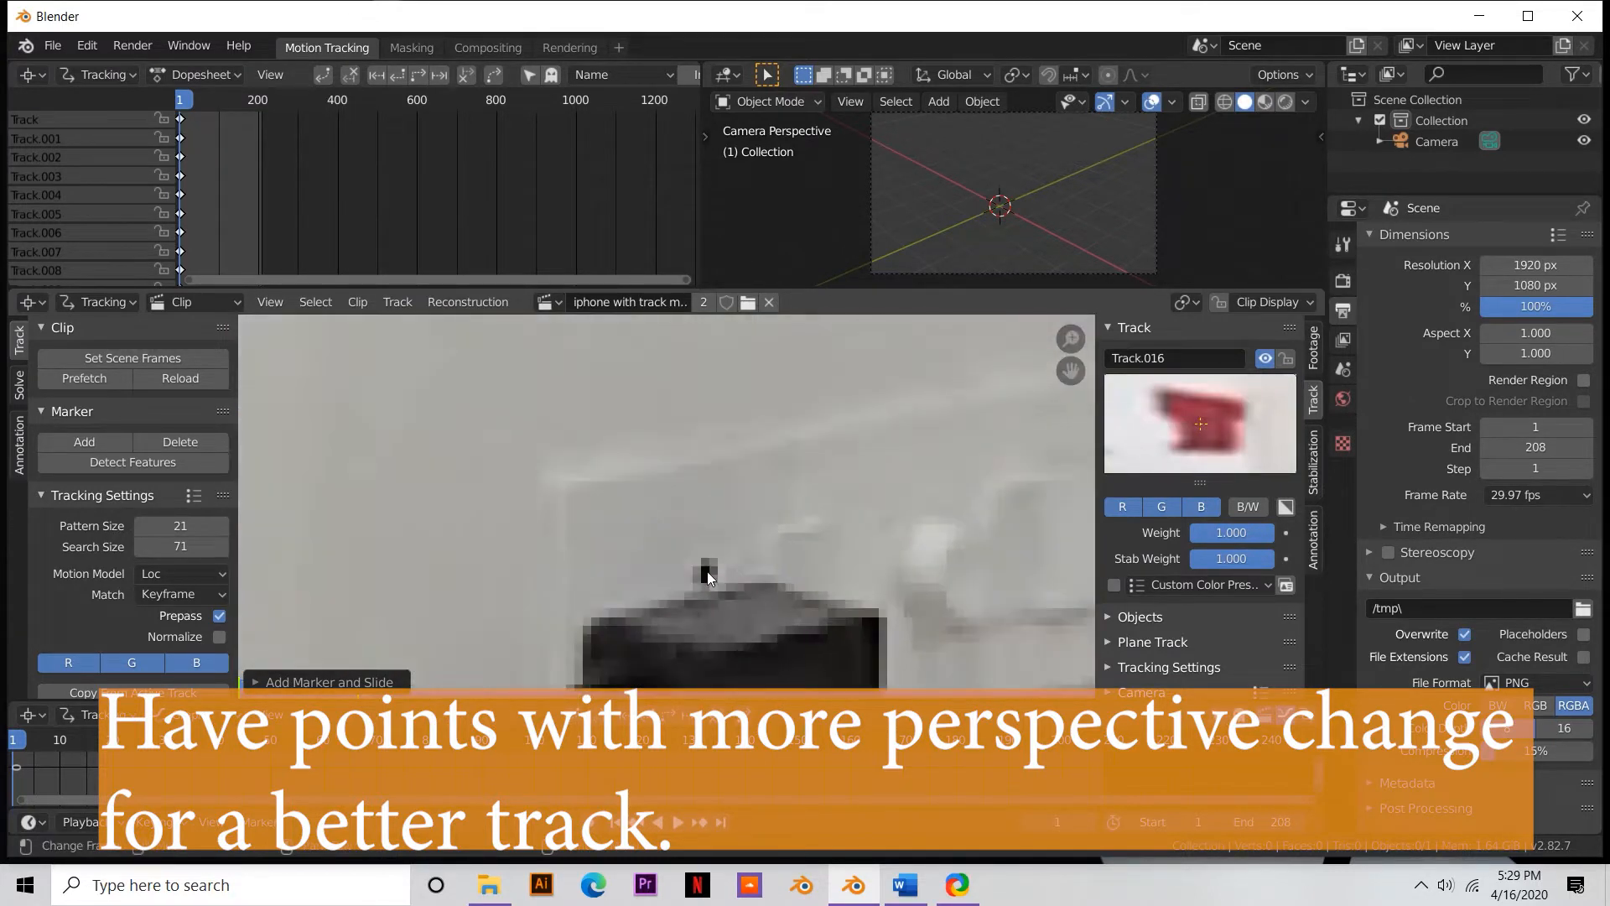
scroll(708, 575, down, 4)
mouse_move(722, 578)
middle_down()
mouse_move(589, 514)
mouse_move(596, 478)
mouse_move(743, 577)
middle_up()
ctrl+click(770, 494)
scroll(681, 480, up, 3)
ctrl+click(677, 461)
key(s)
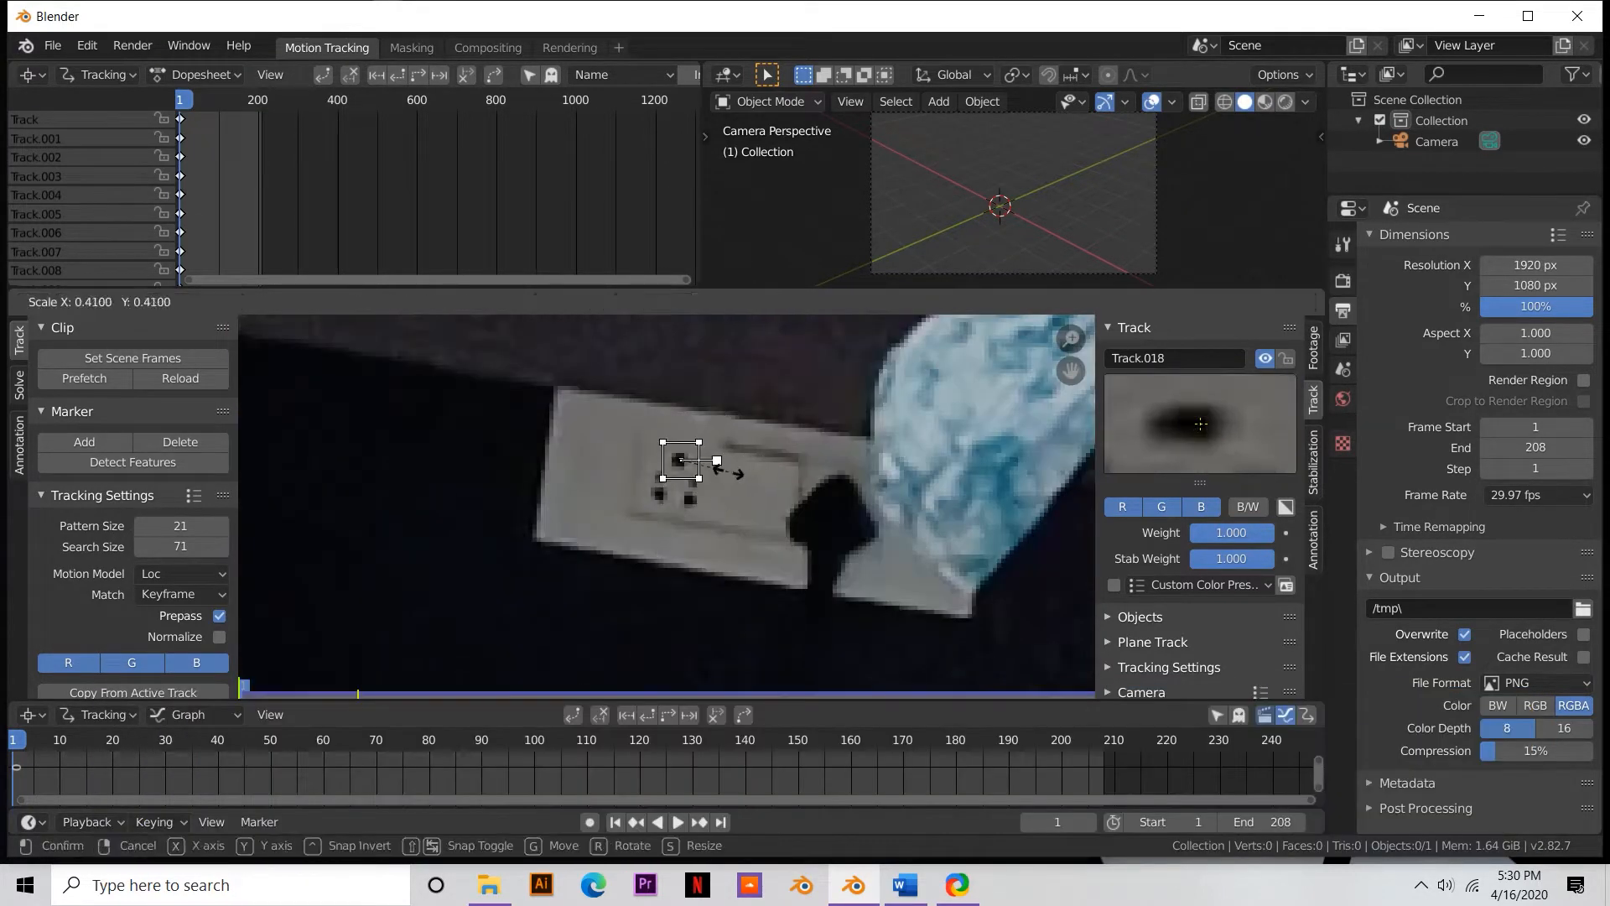
click(681, 487)
- Add a tracking marker on a small light spot of the black printer and shrink it to about 0.32
scroll(670, 503, down, 4)
scroll(786, 571, up, 4)
middle_drag(670, 497, 467, 558)
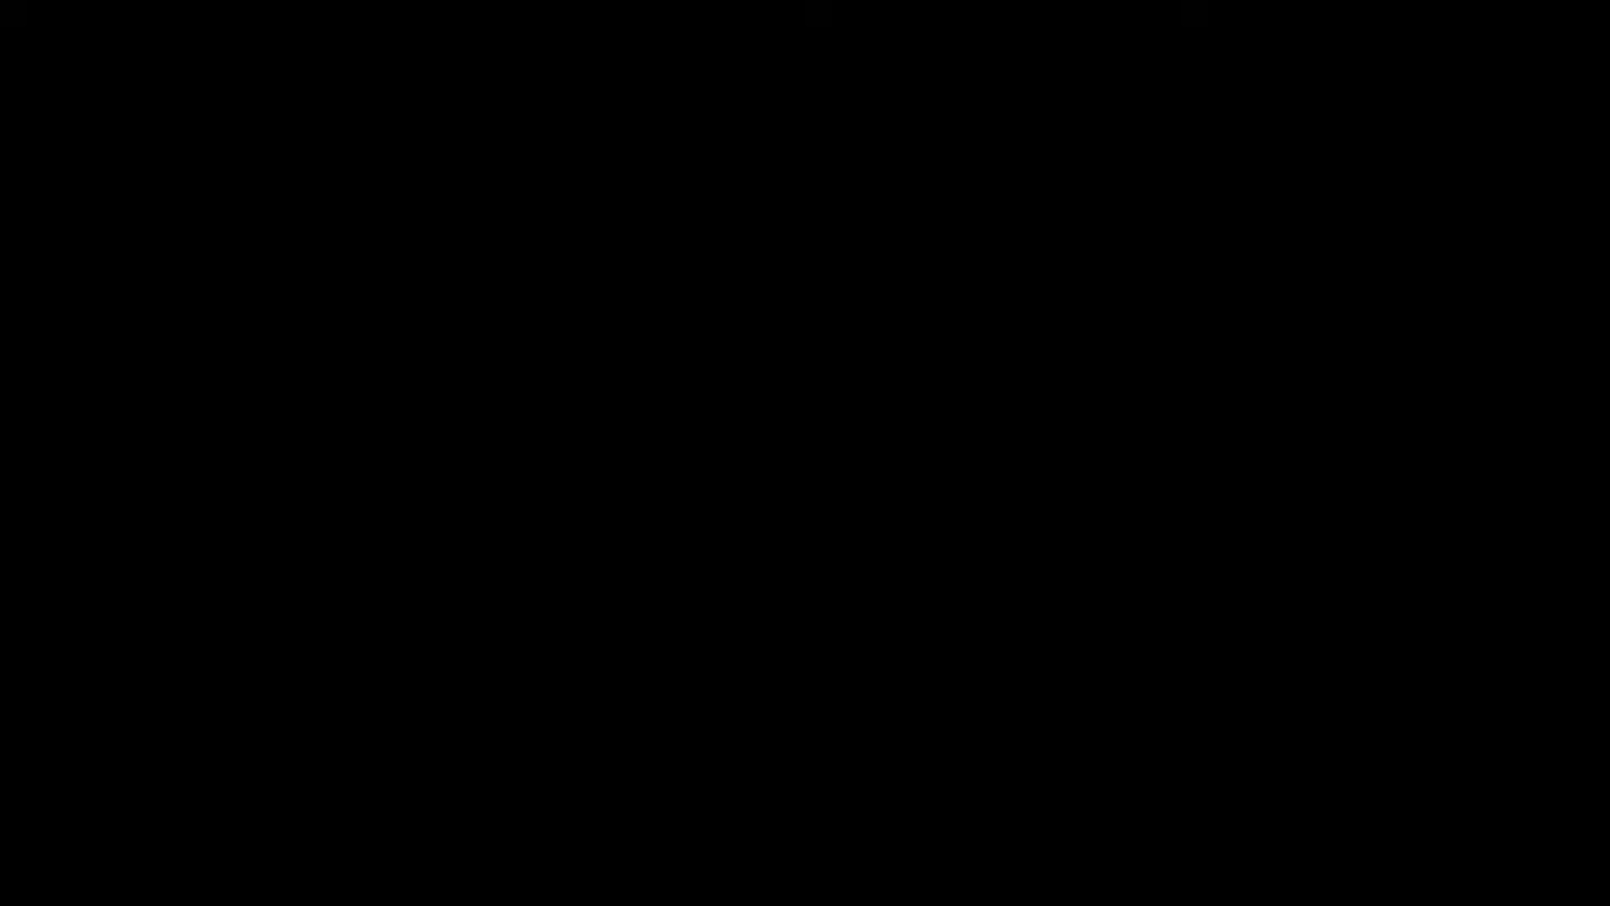
ctrl+click(639, 482)
key(s)
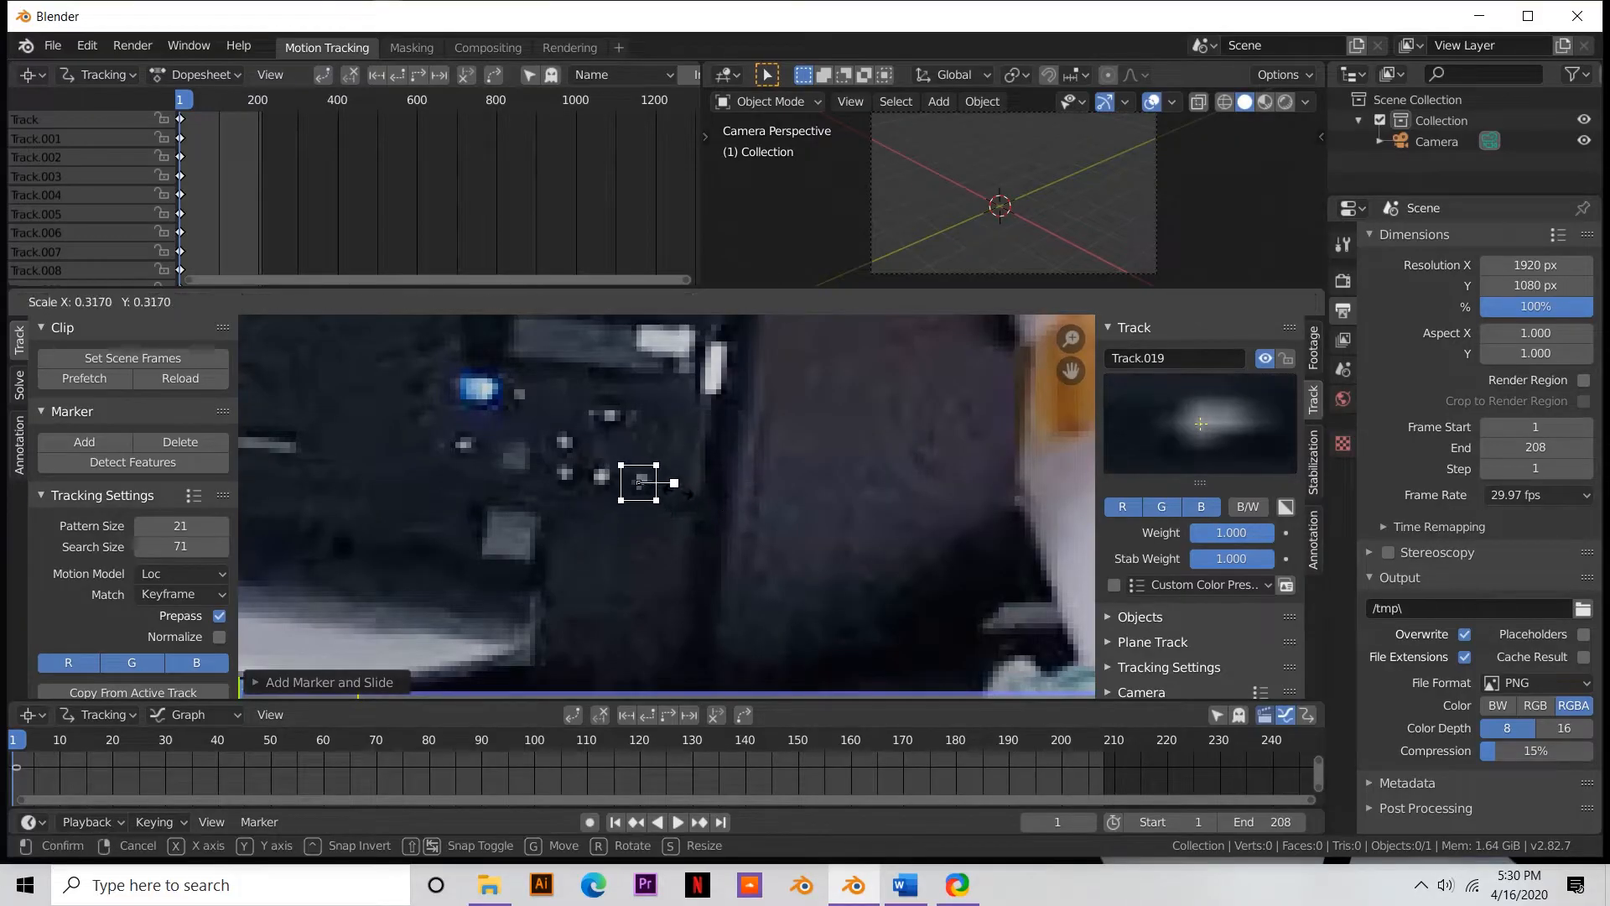
click(659, 484)
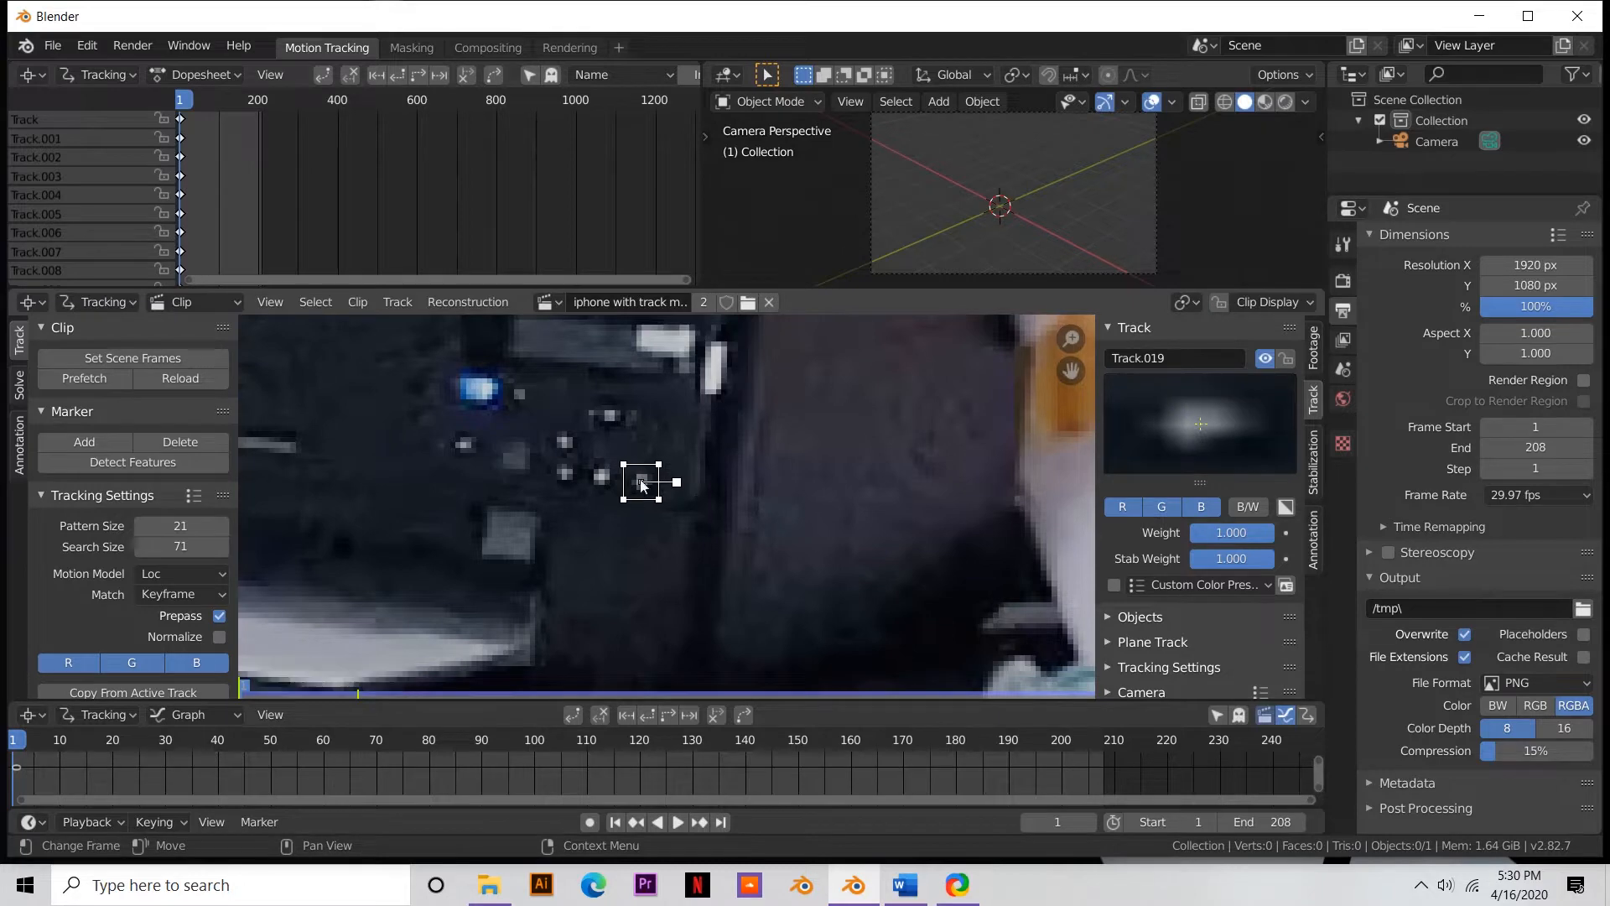
- Add a tracking marker on the floor tile joint beyond the far edge of the bed
scroll(580, 590, down, 8)
scroll(485, 576, up, 10)
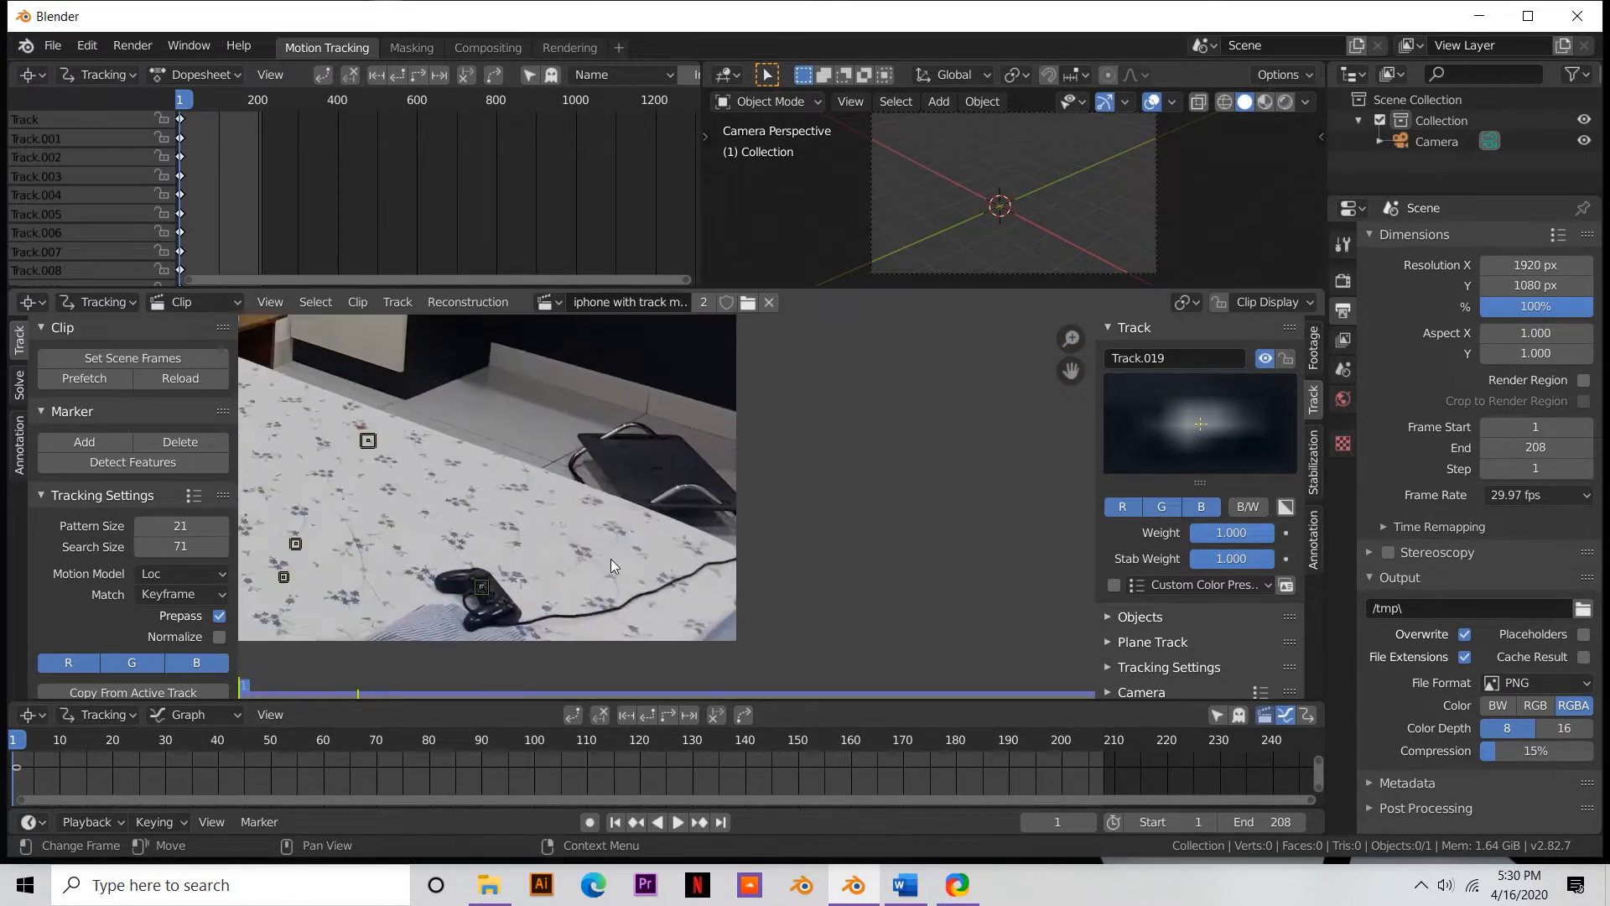
ctrl+click(588, 507)
- Track all markers forward through the clip to frame 208, and return the playhead to the start
scroll(455, 451, down, 9)
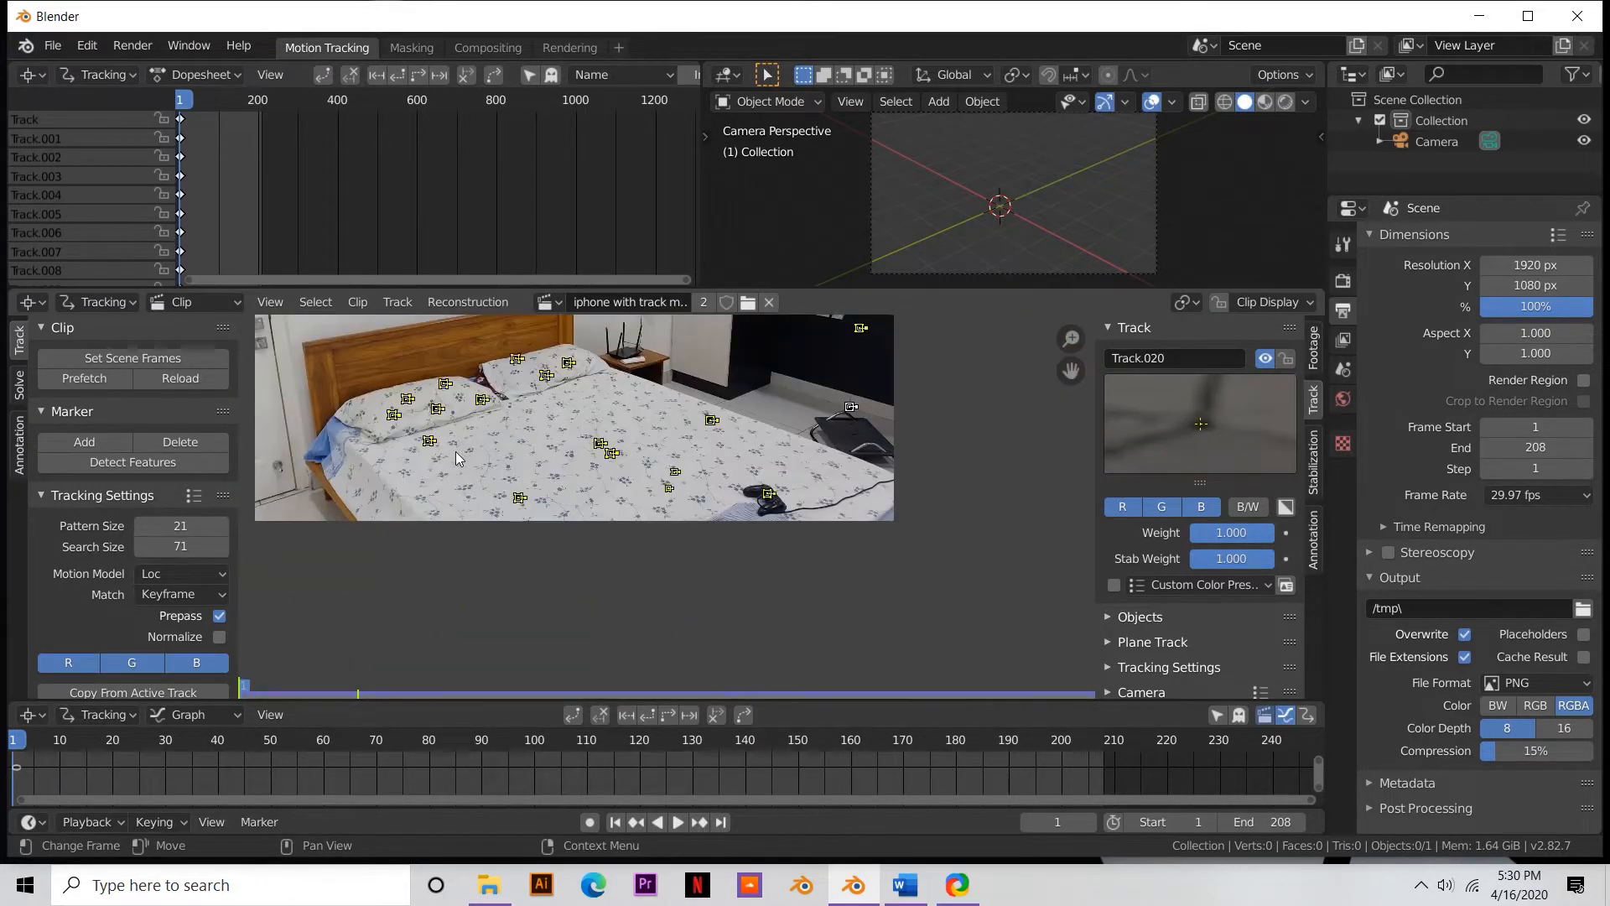
click(669, 717)
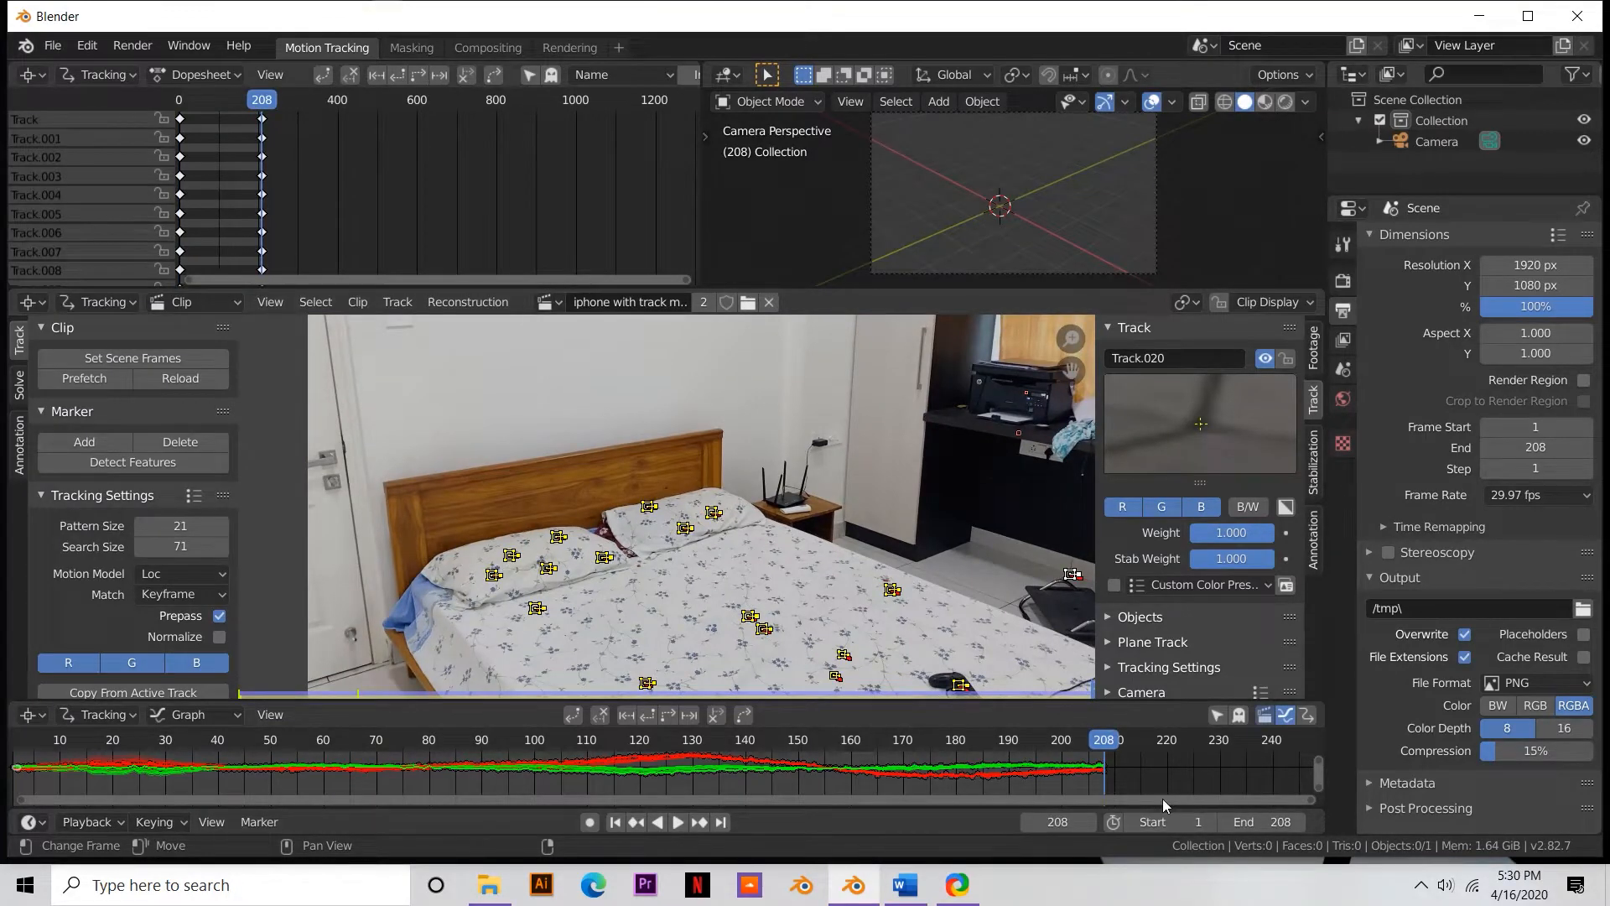
drag(1104, 743, 14, 769)
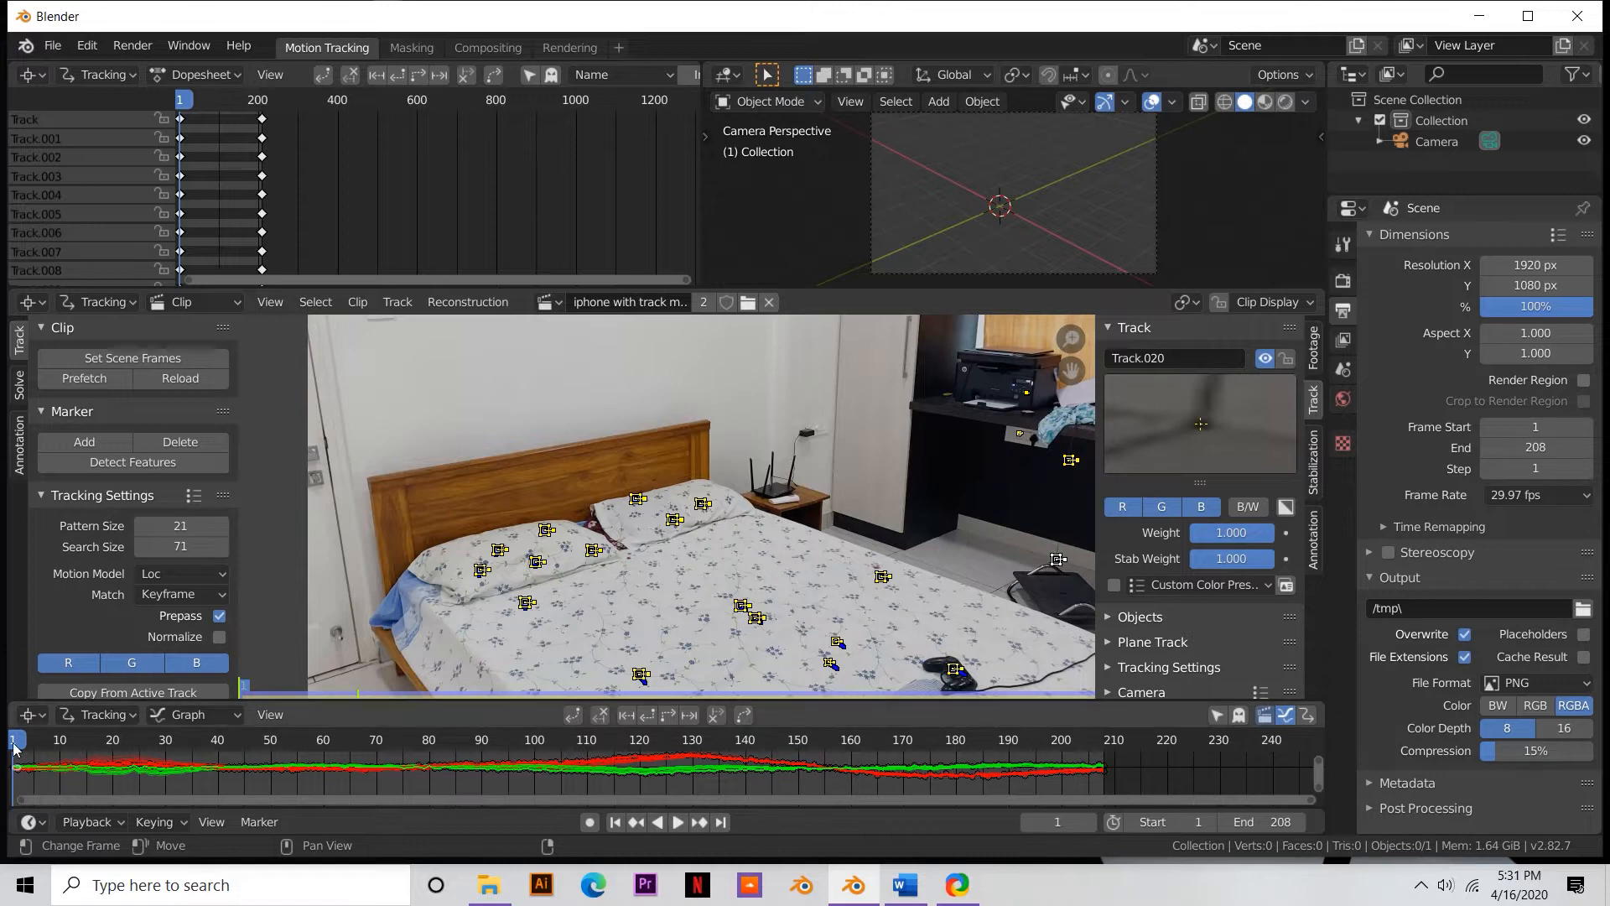
drag(13, 731, 8, 749)
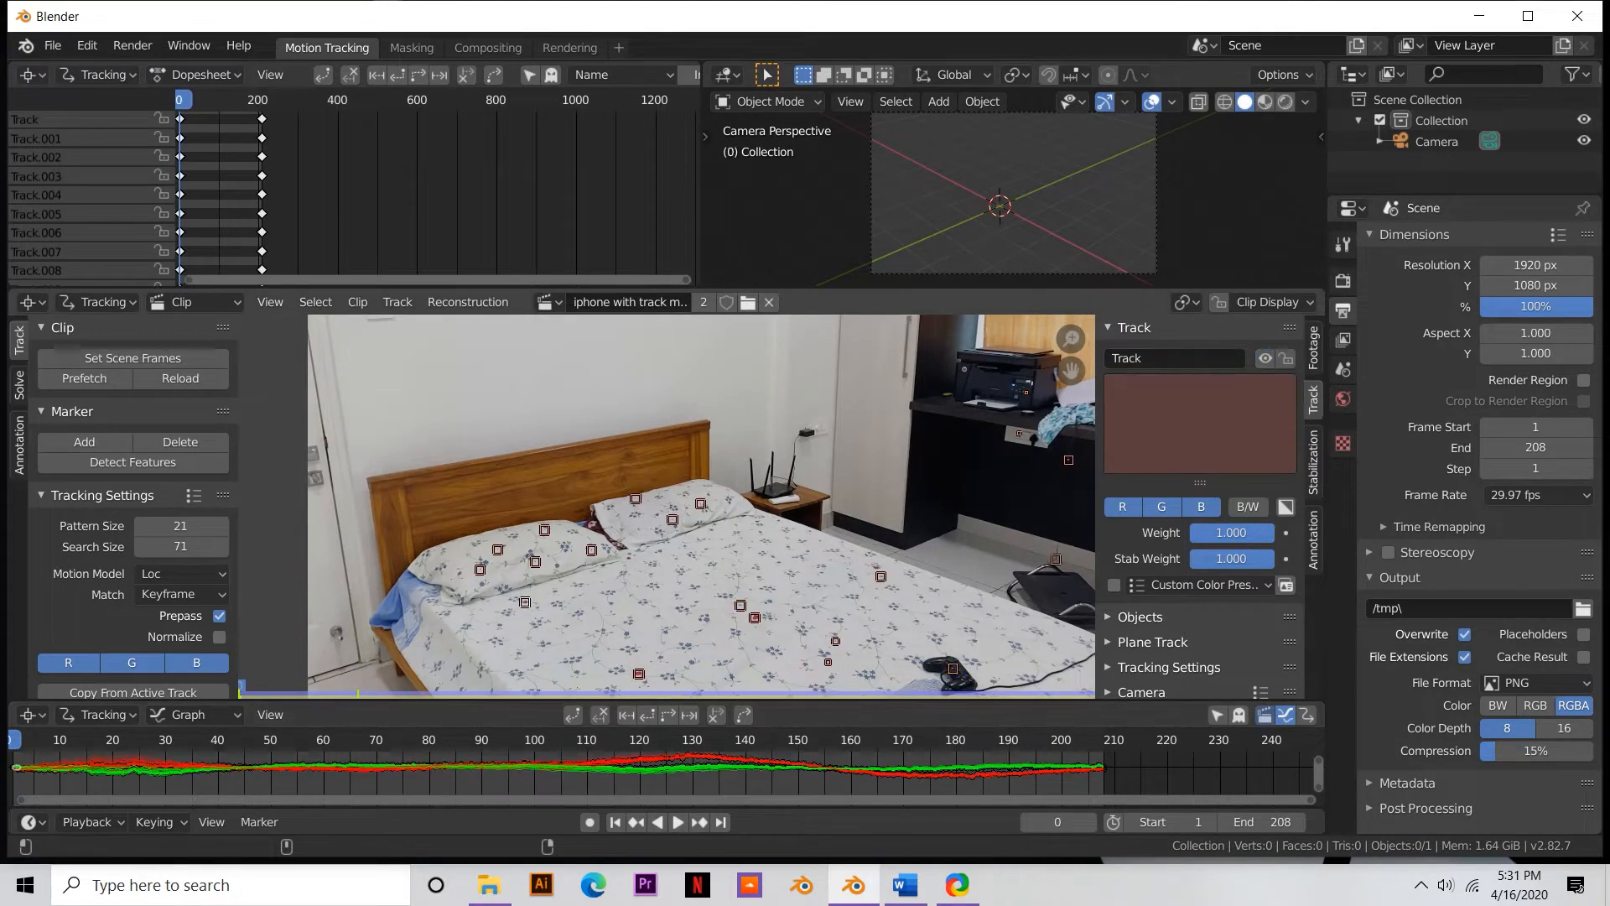
- In the camera solve settings, enable automatic keyframe selection and set Refine to Focal length, K1, K2
click(19, 388)
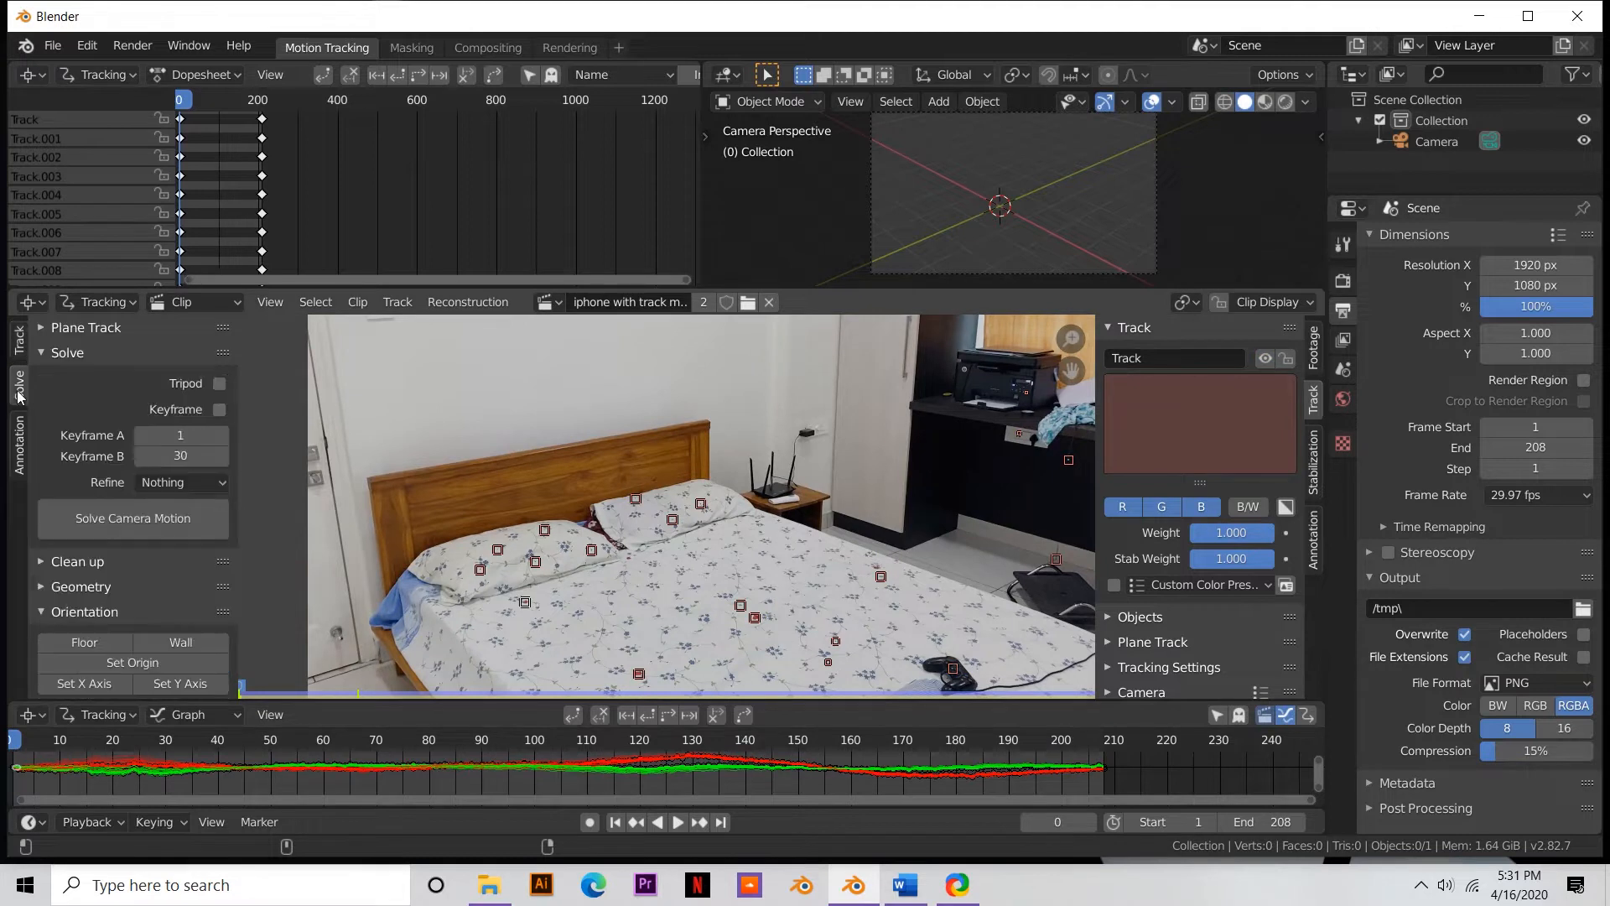
click(219, 410)
click(163, 485)
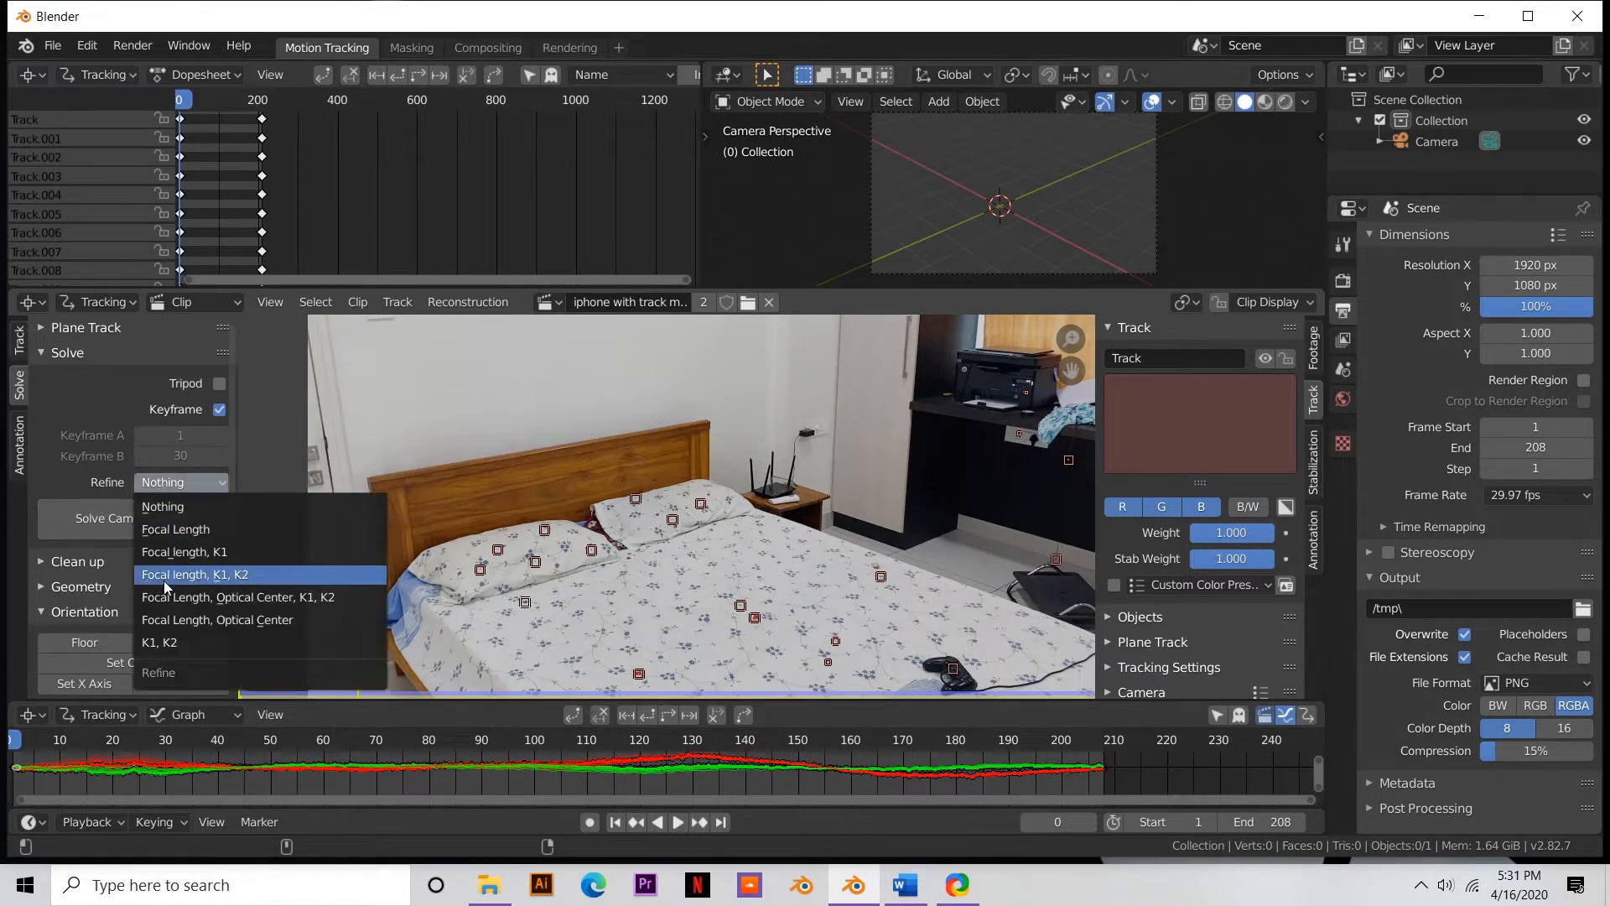
click(168, 575)
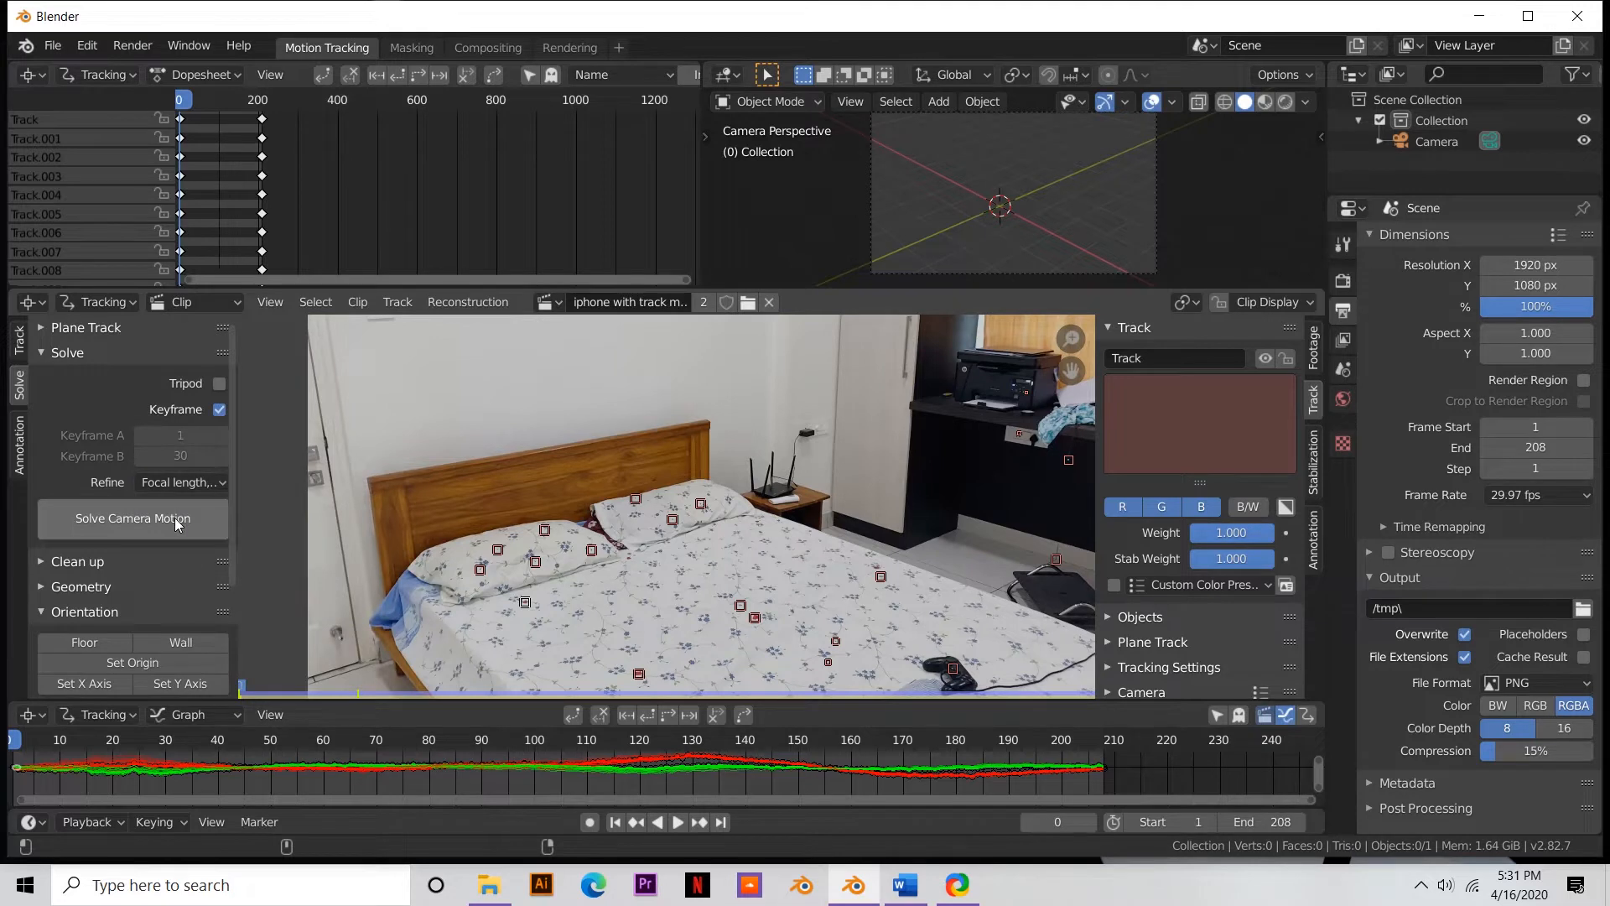
- Solve the camera motion, and define the floor plane from three markers spread across the flat bedsheet
click(174, 517)
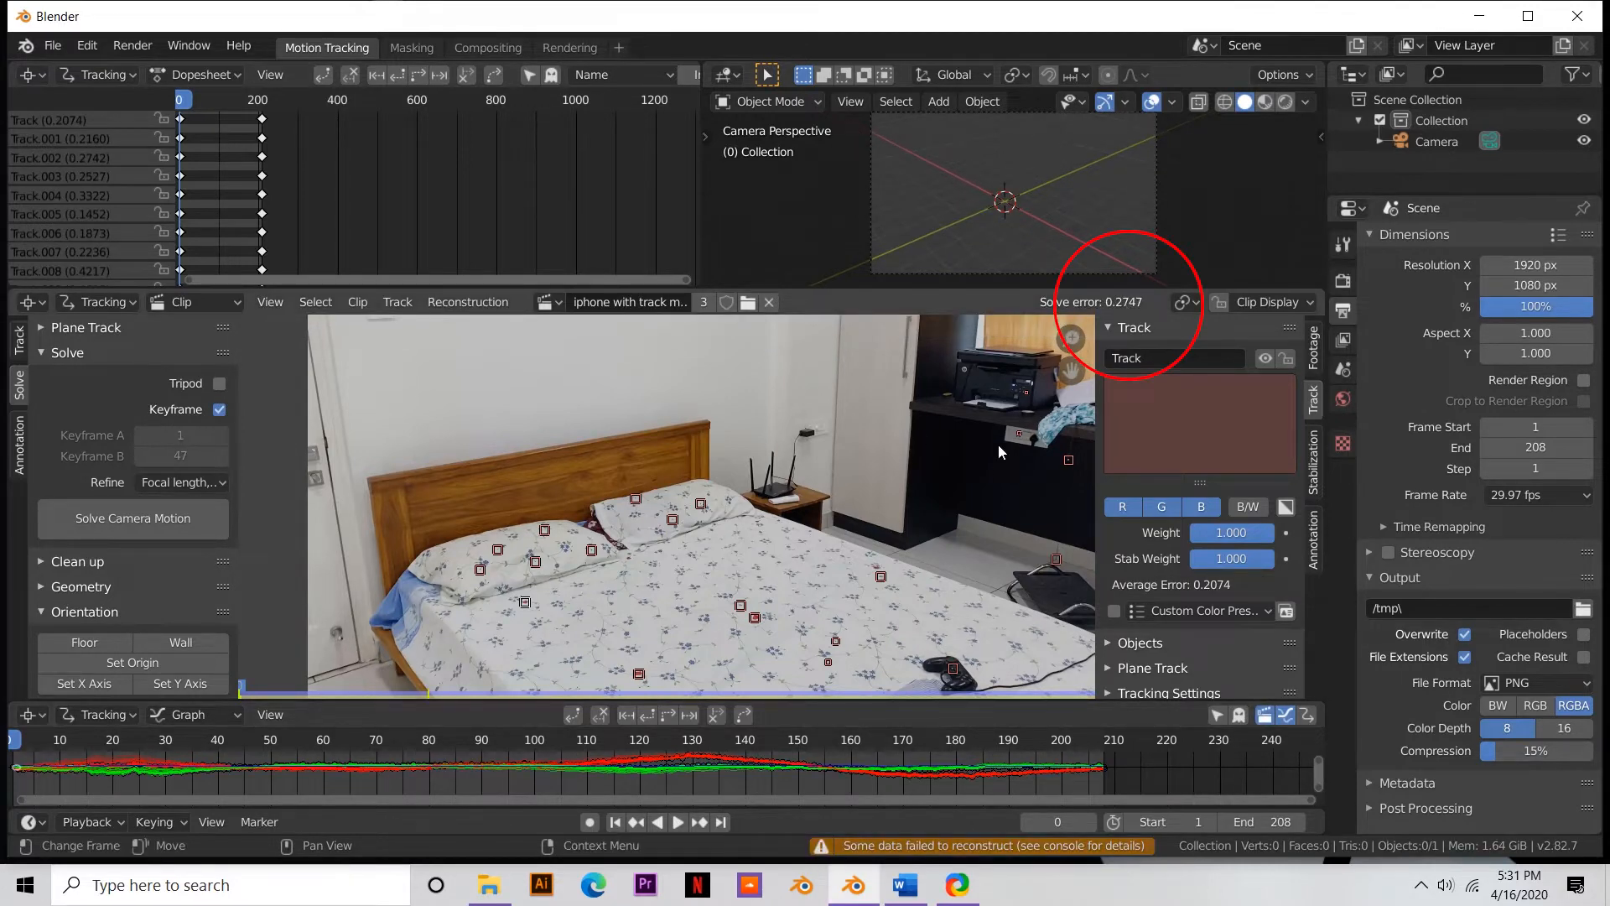
scroll(114, 581, down, 2)
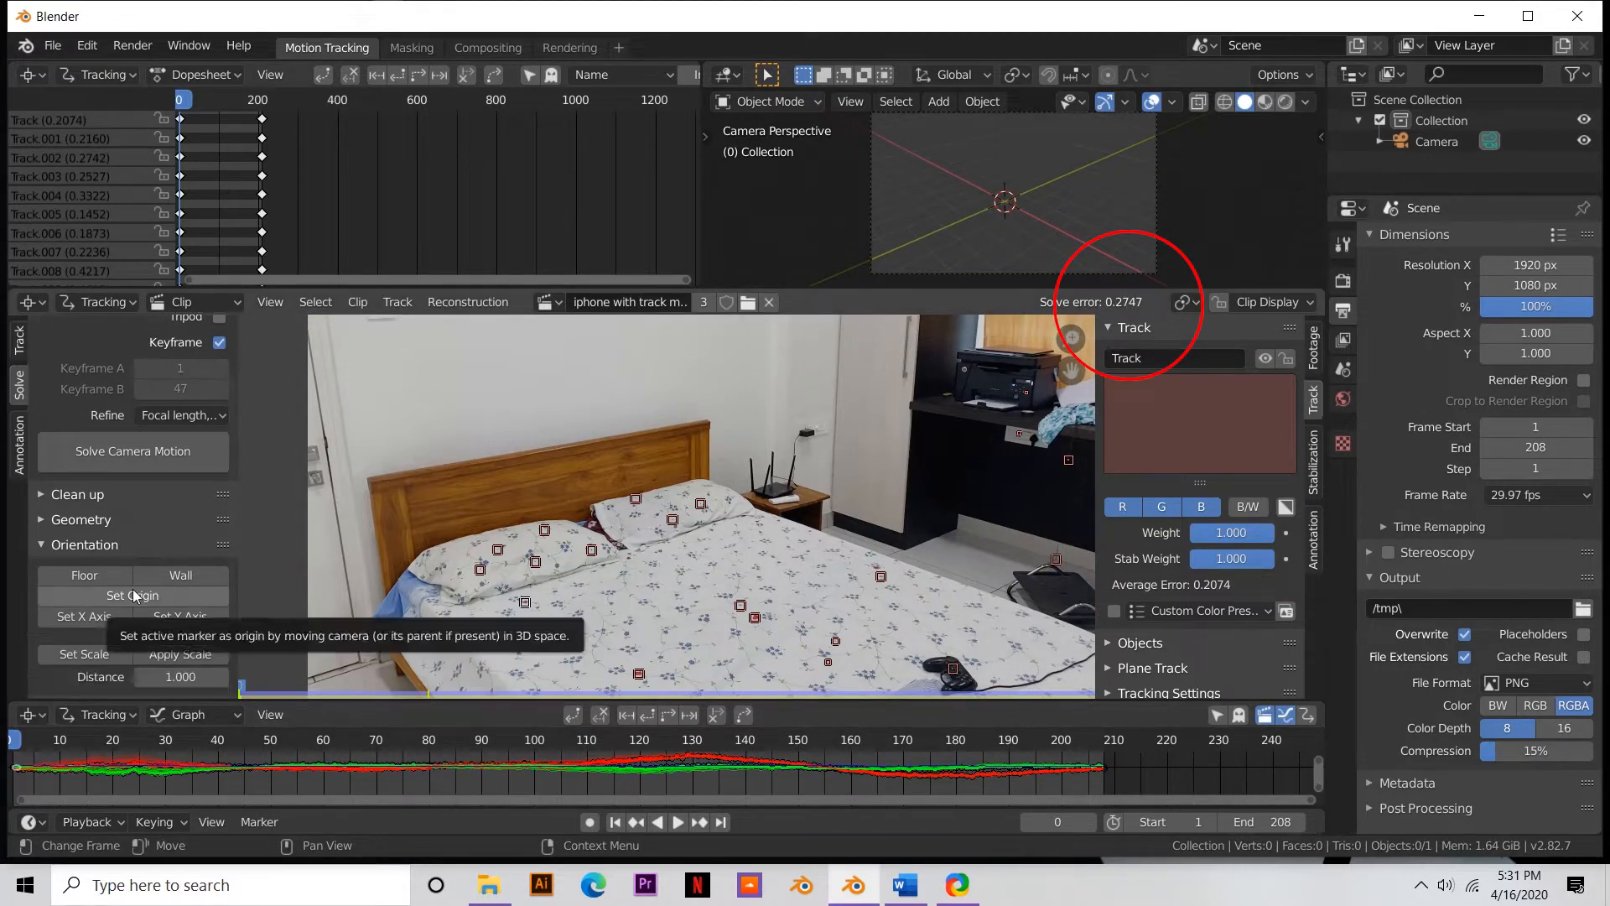
click(98, 501)
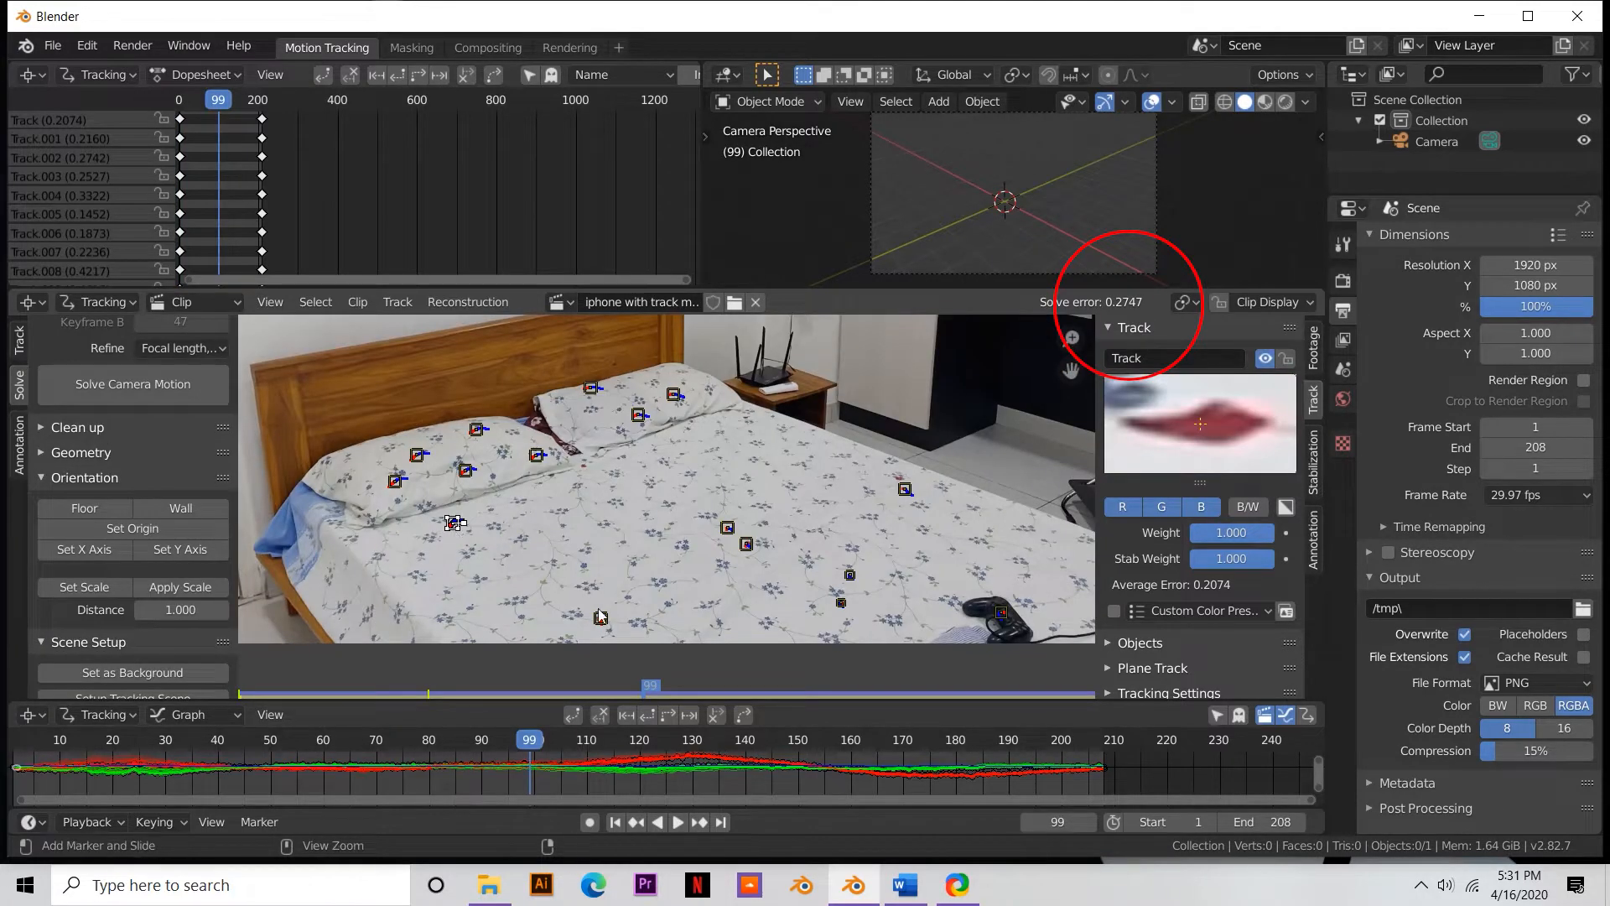
ctrl+click(775, 593)
key(ctrl+z)
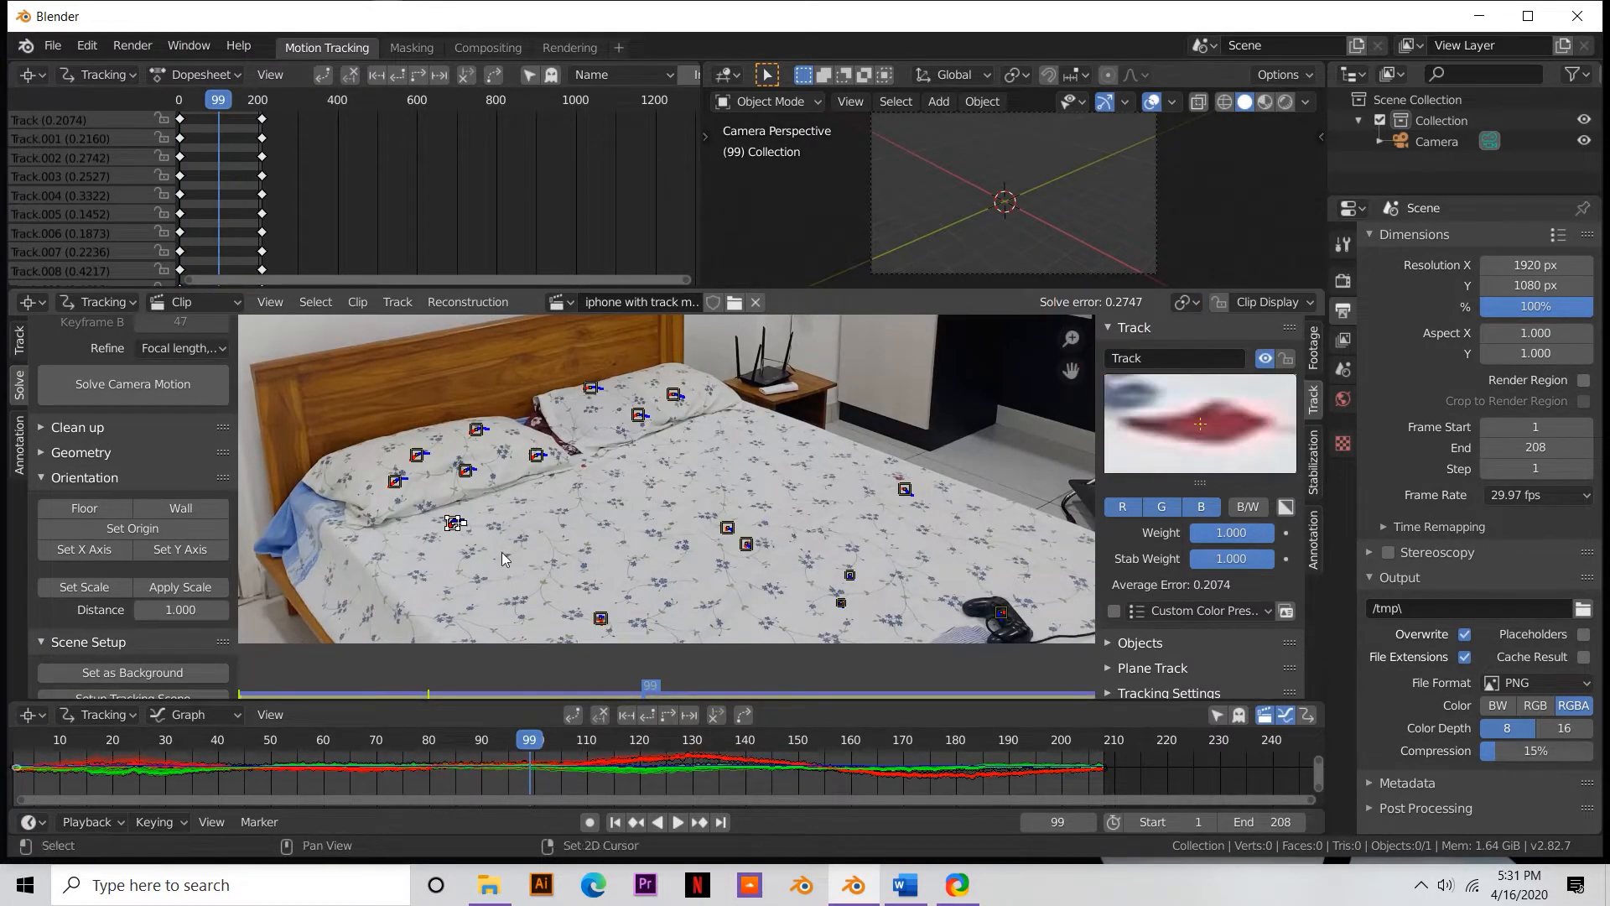
drag(168, 753, 629, 753)
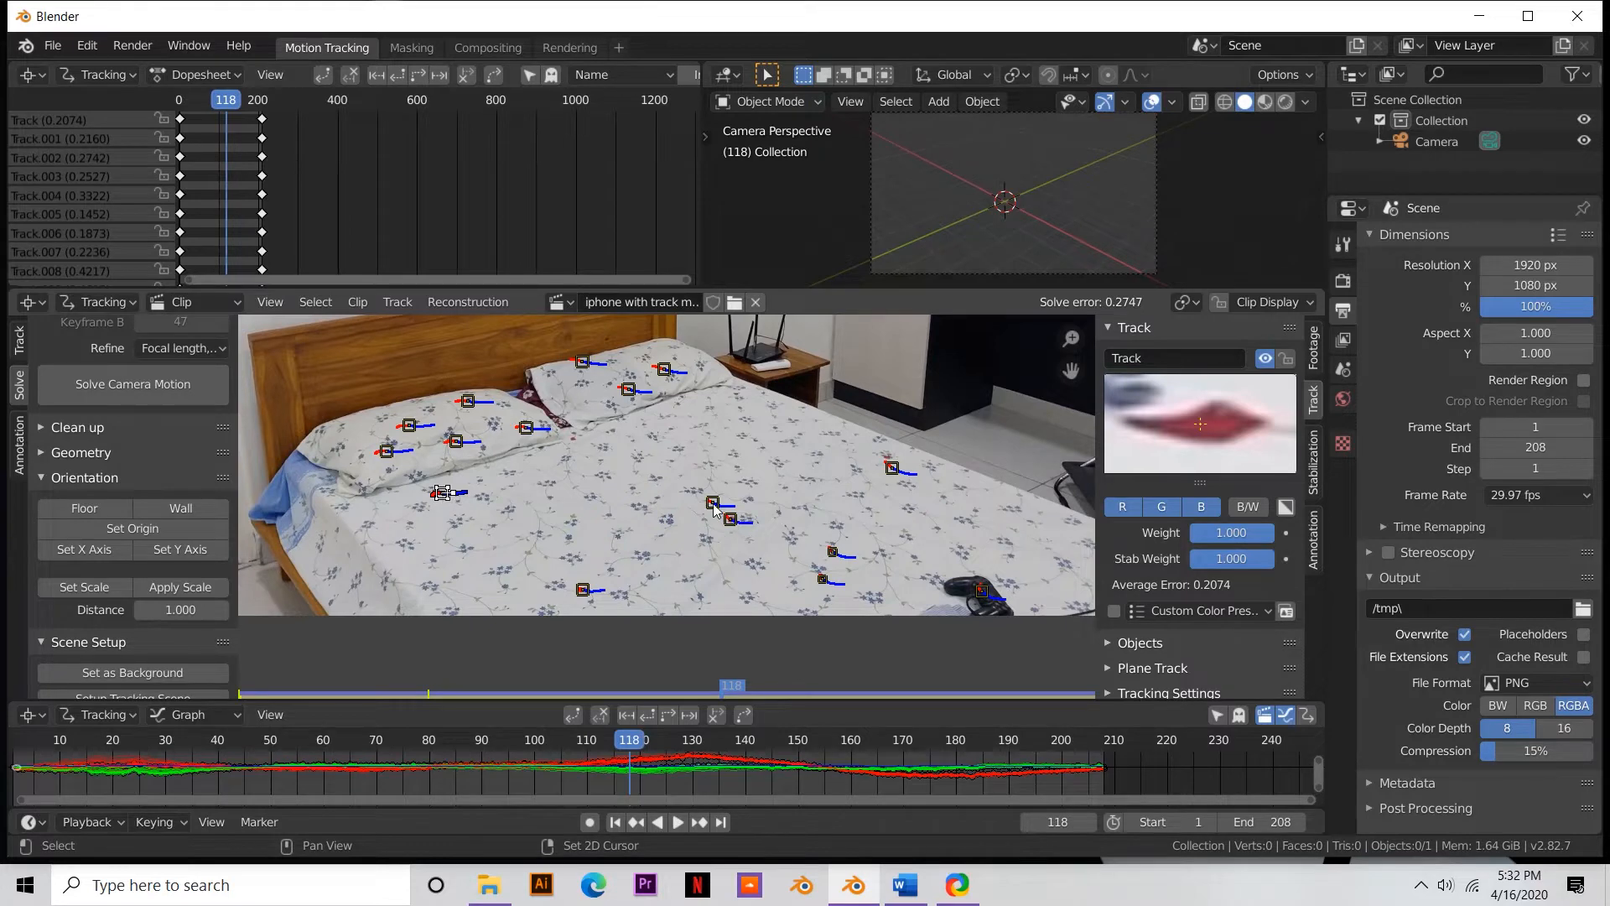
shift+click(889, 467)
shift+click(730, 520)
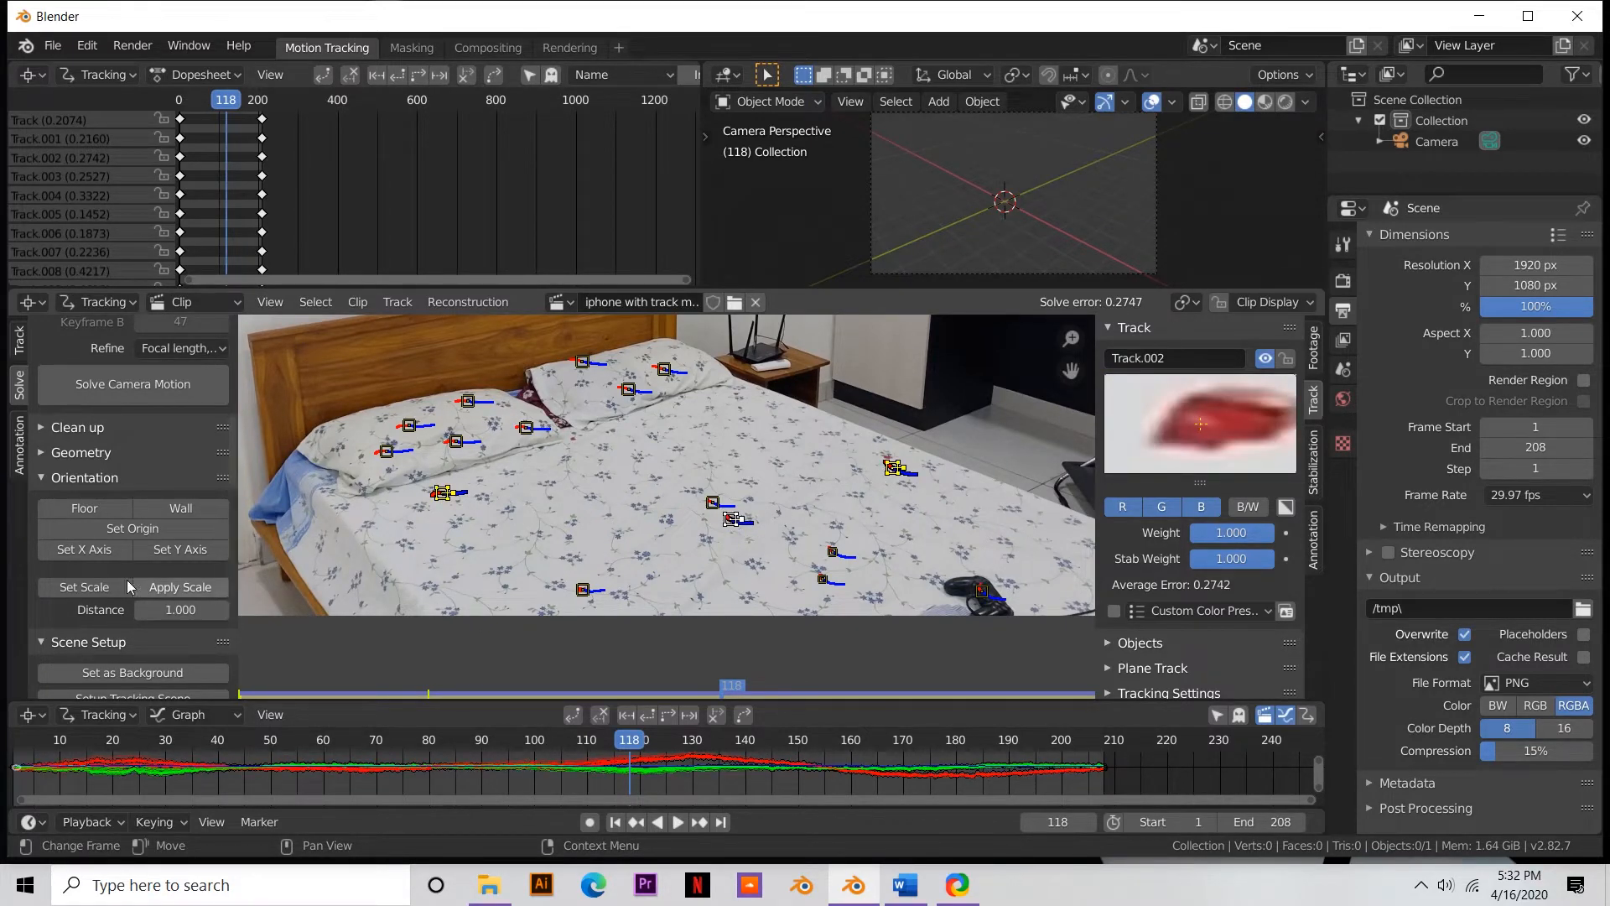
click(83, 508)
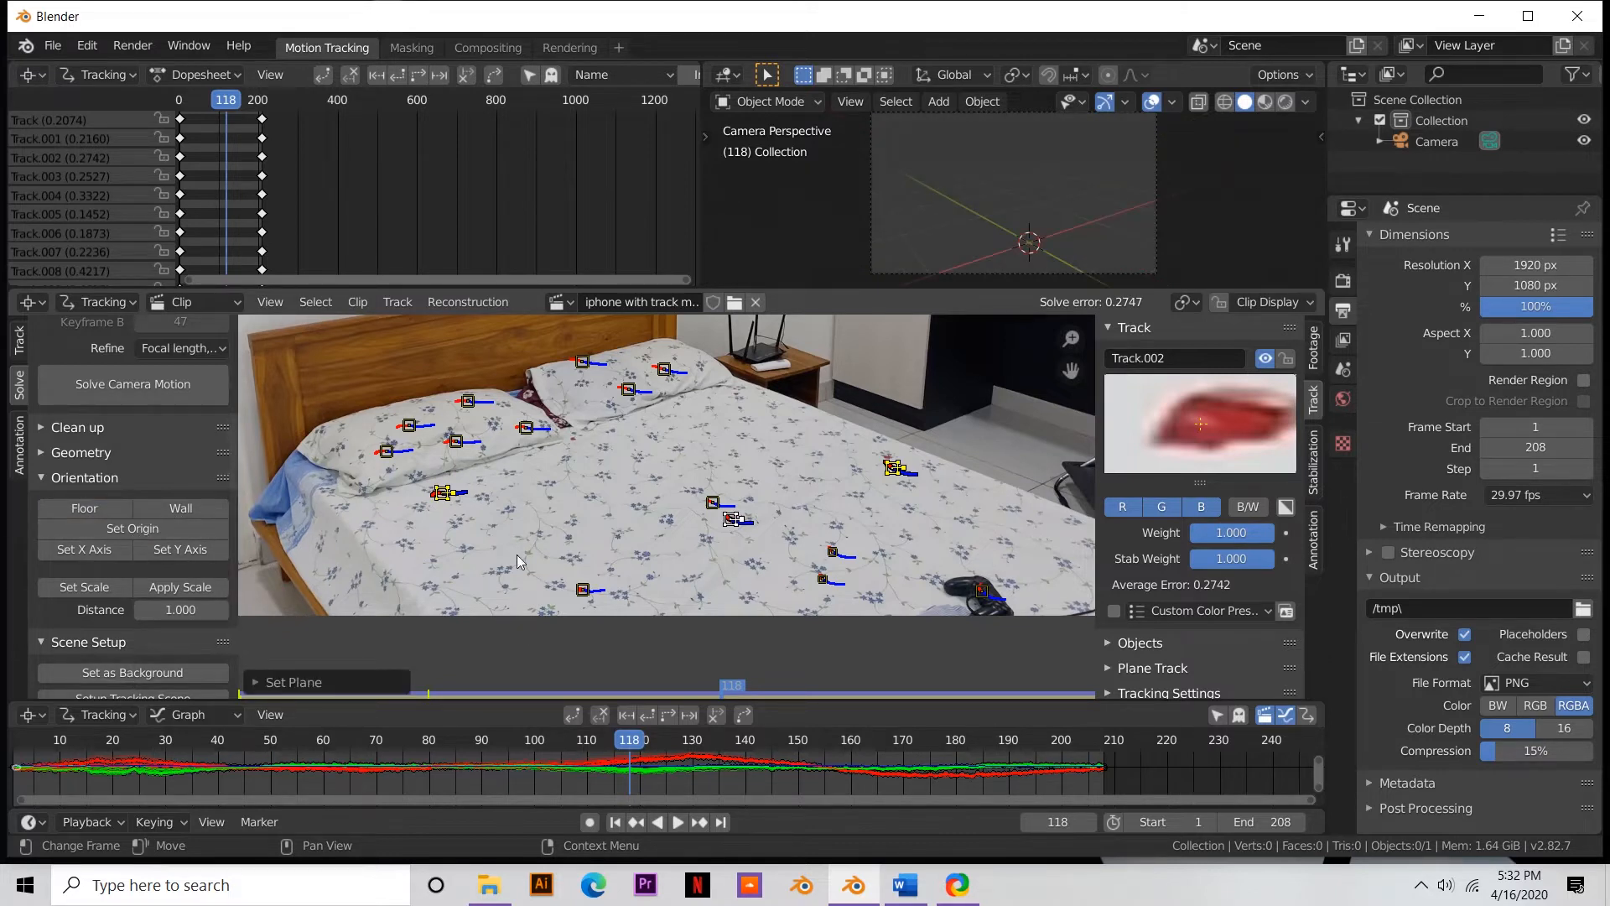
- Set the scene origin at the Track.007 marker near the middle of the bedsheet
click(712, 503)
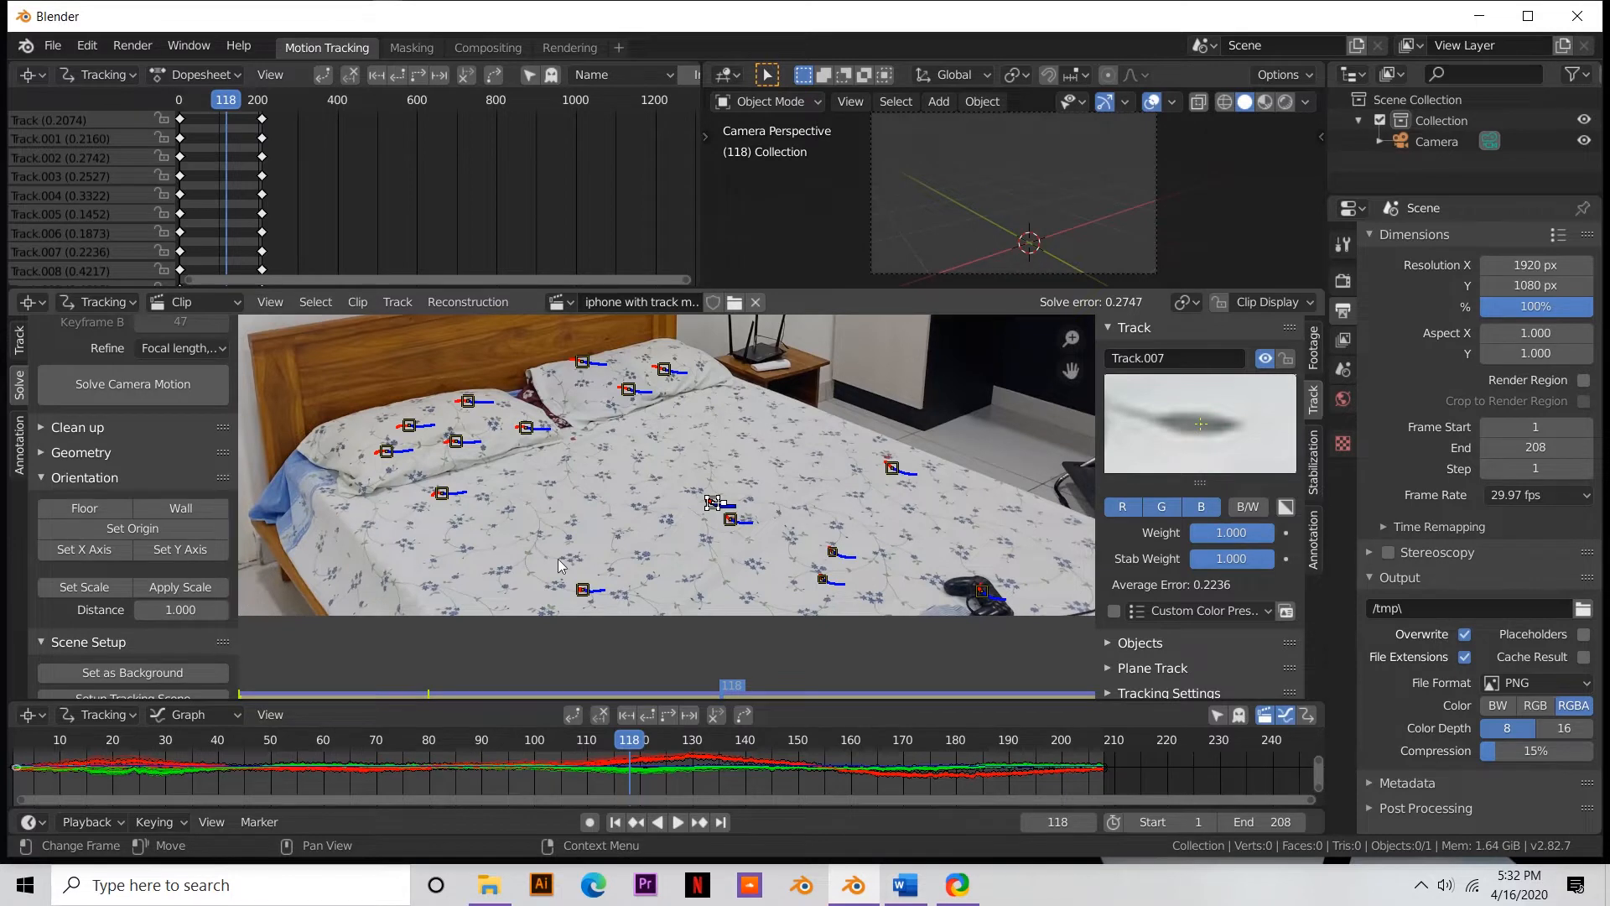
click(151, 528)
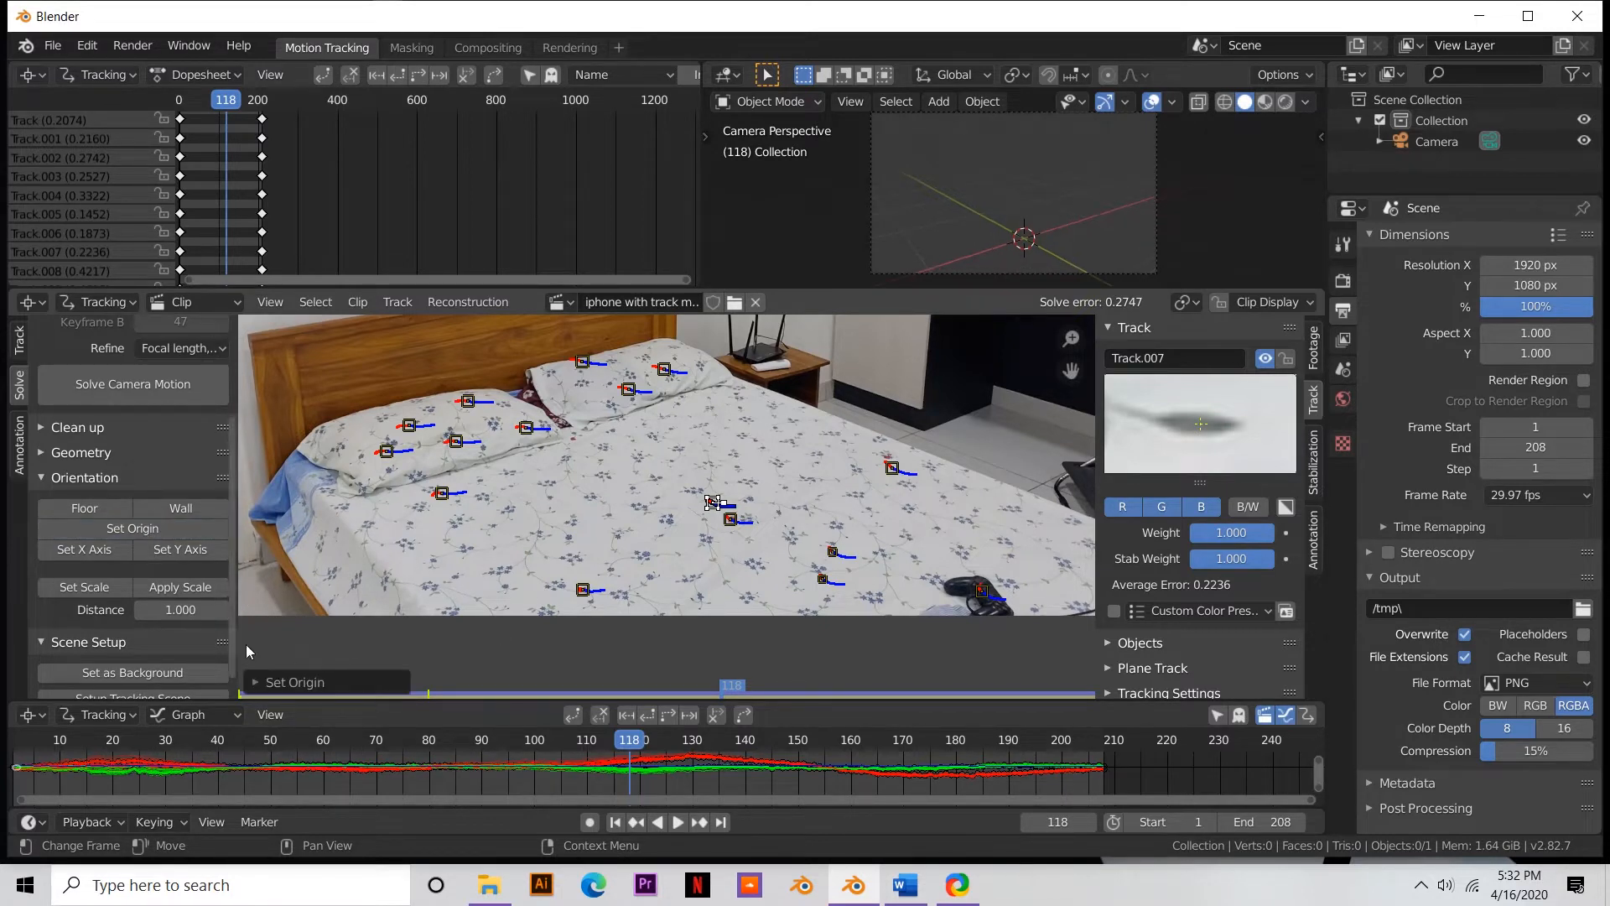
- Set the clip as the camera background and set up the tracking scene
scroll(168, 633, down, 1)
click(144, 655)
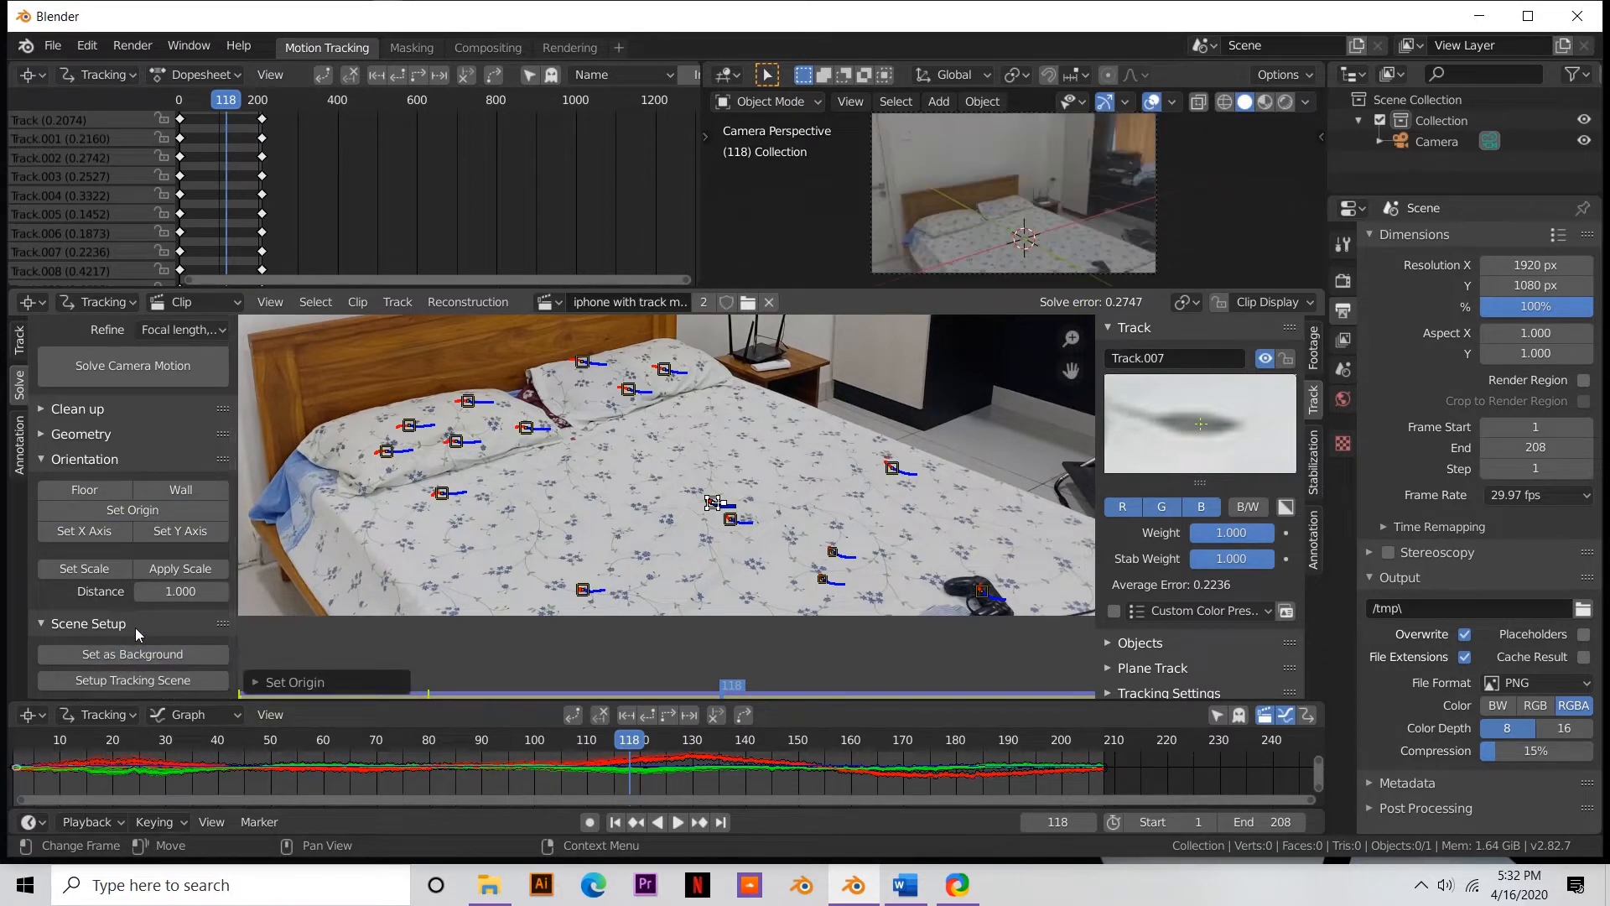
click(109, 686)
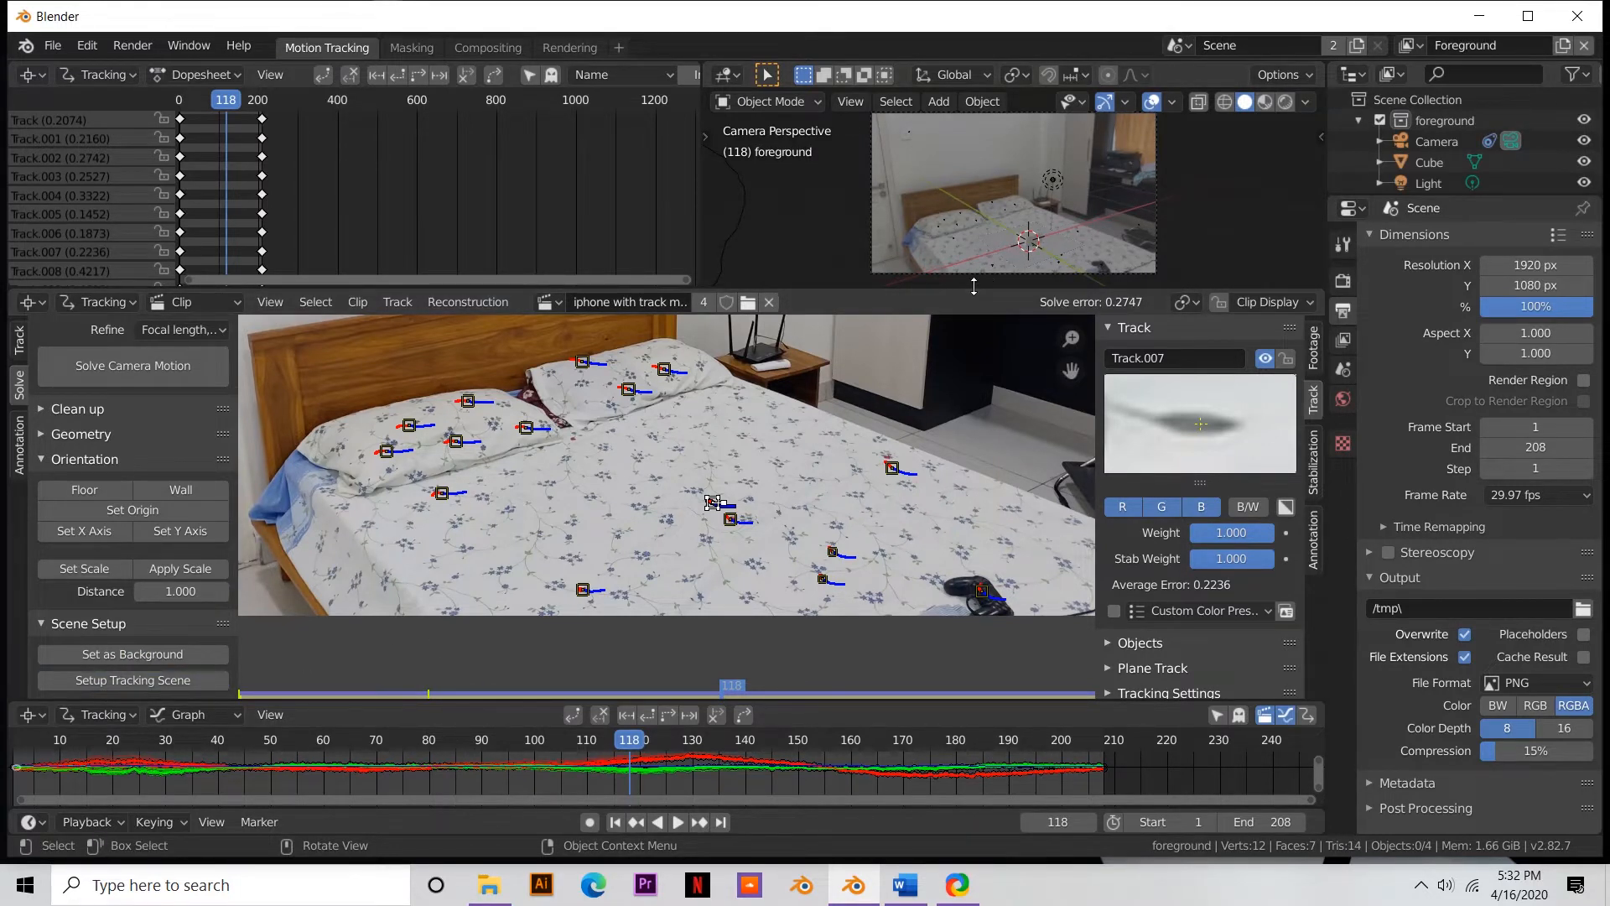
- Enlarge the 3D viewport and scrub through the frames to check how the scene follows the footage
drag(978, 288, 954, 471)
scroll(1036, 355, up, 3)
scroll(1042, 364, down, 1)
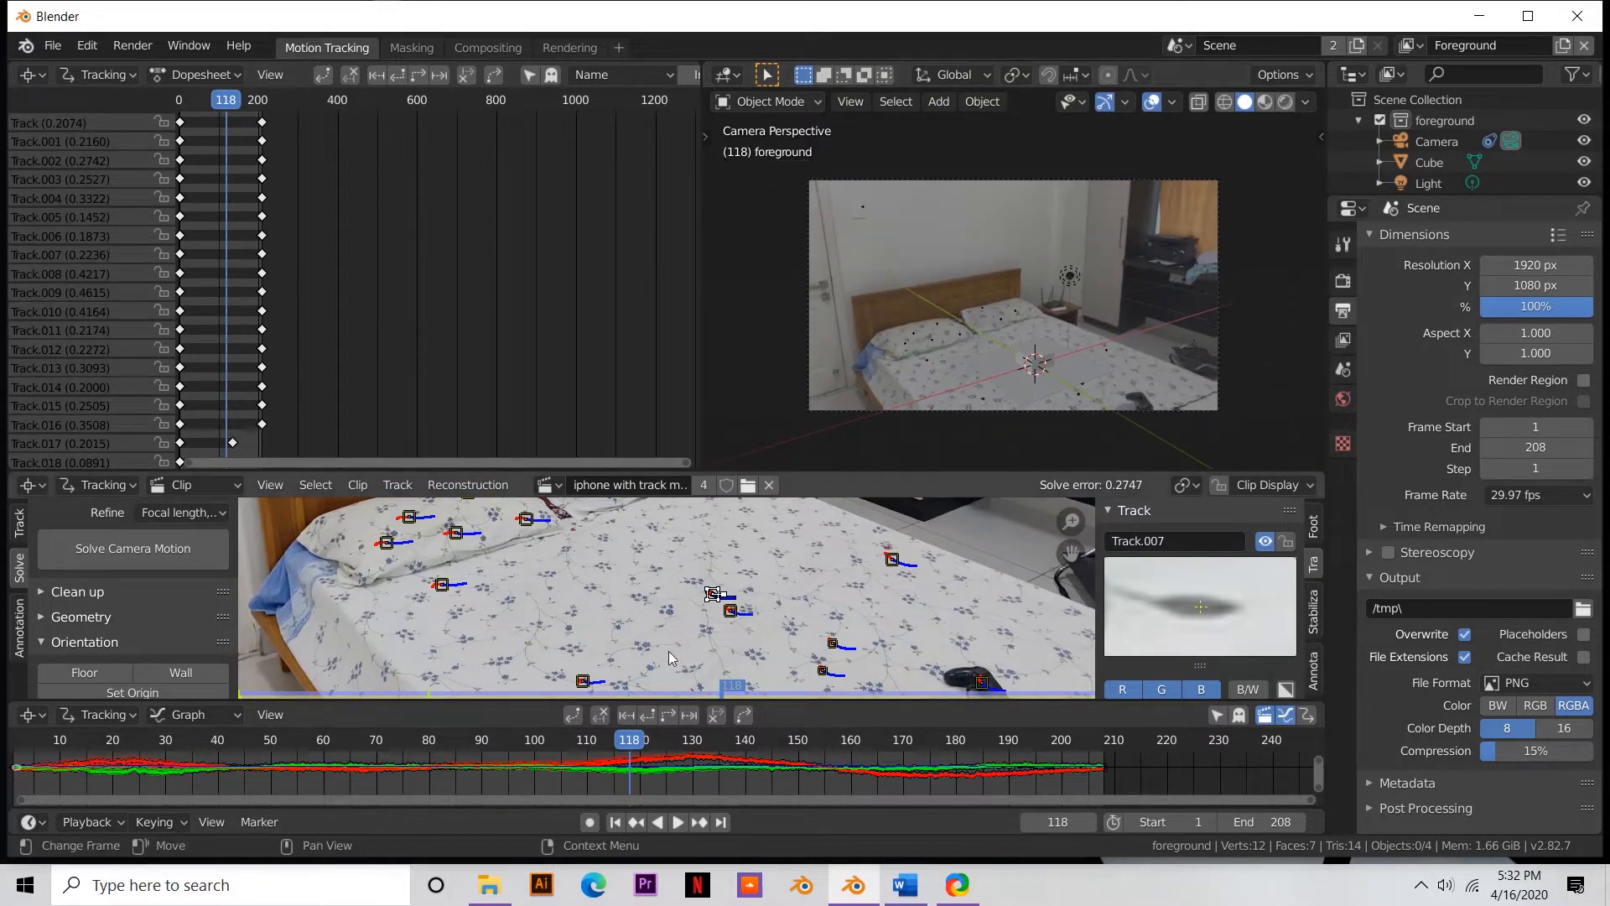
mouse_move(647, 754)
mouse_down()
mouse_move(828, 748)
mouse_move(667, 746)
mouse_up()
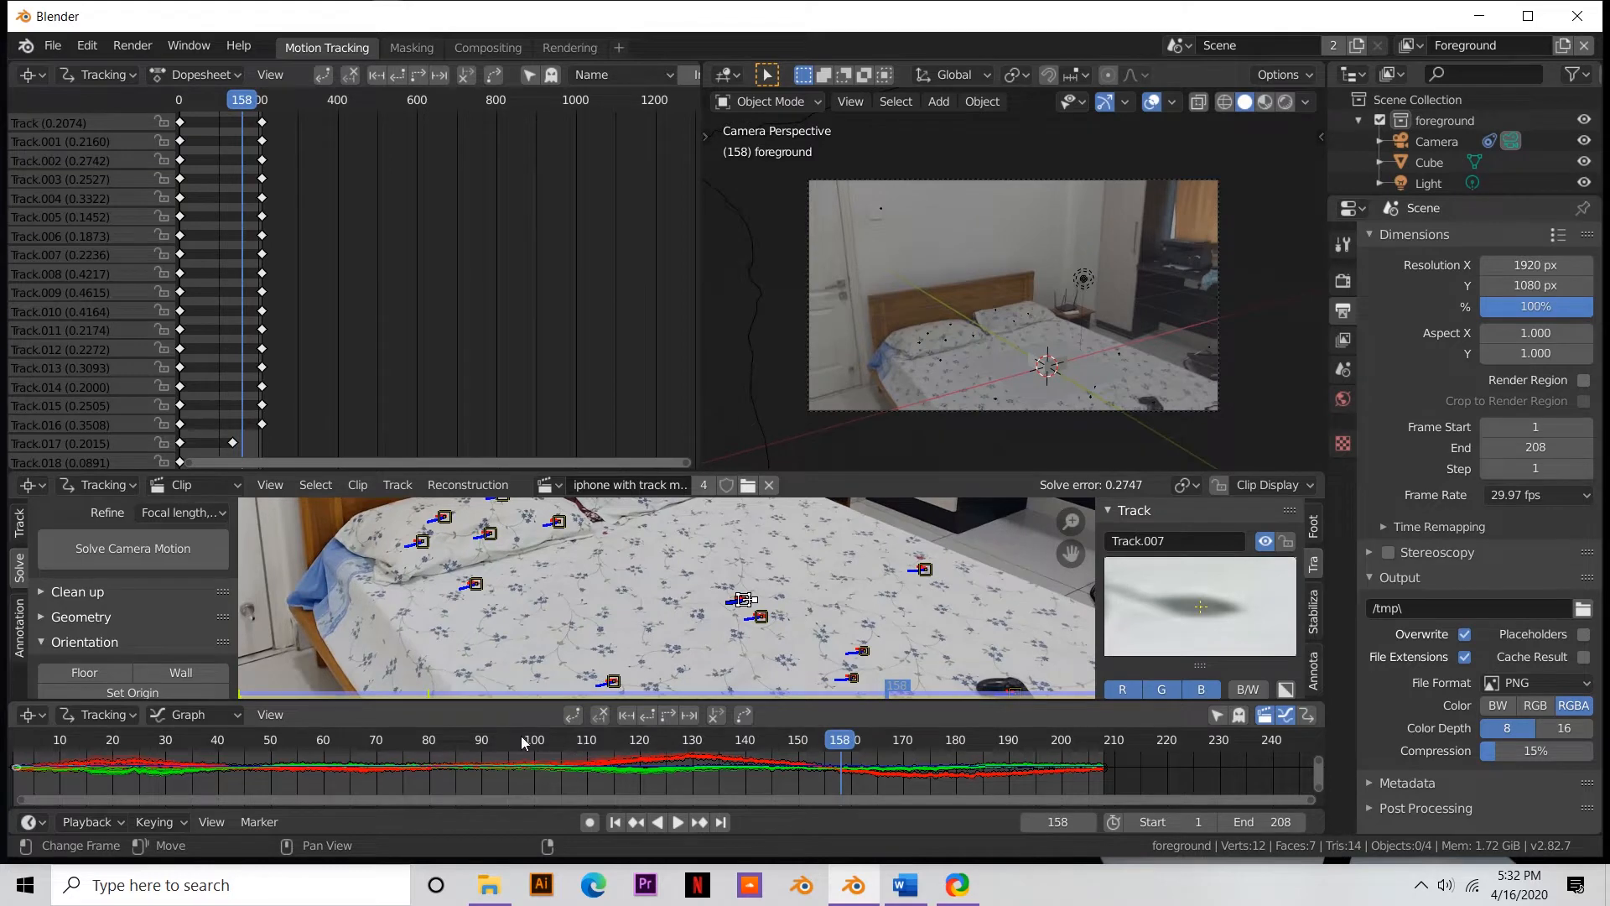
drag(521, 737, 371, 742)
- Add a General Layout workspace
click(619, 47)
mouse_move(594, 84)
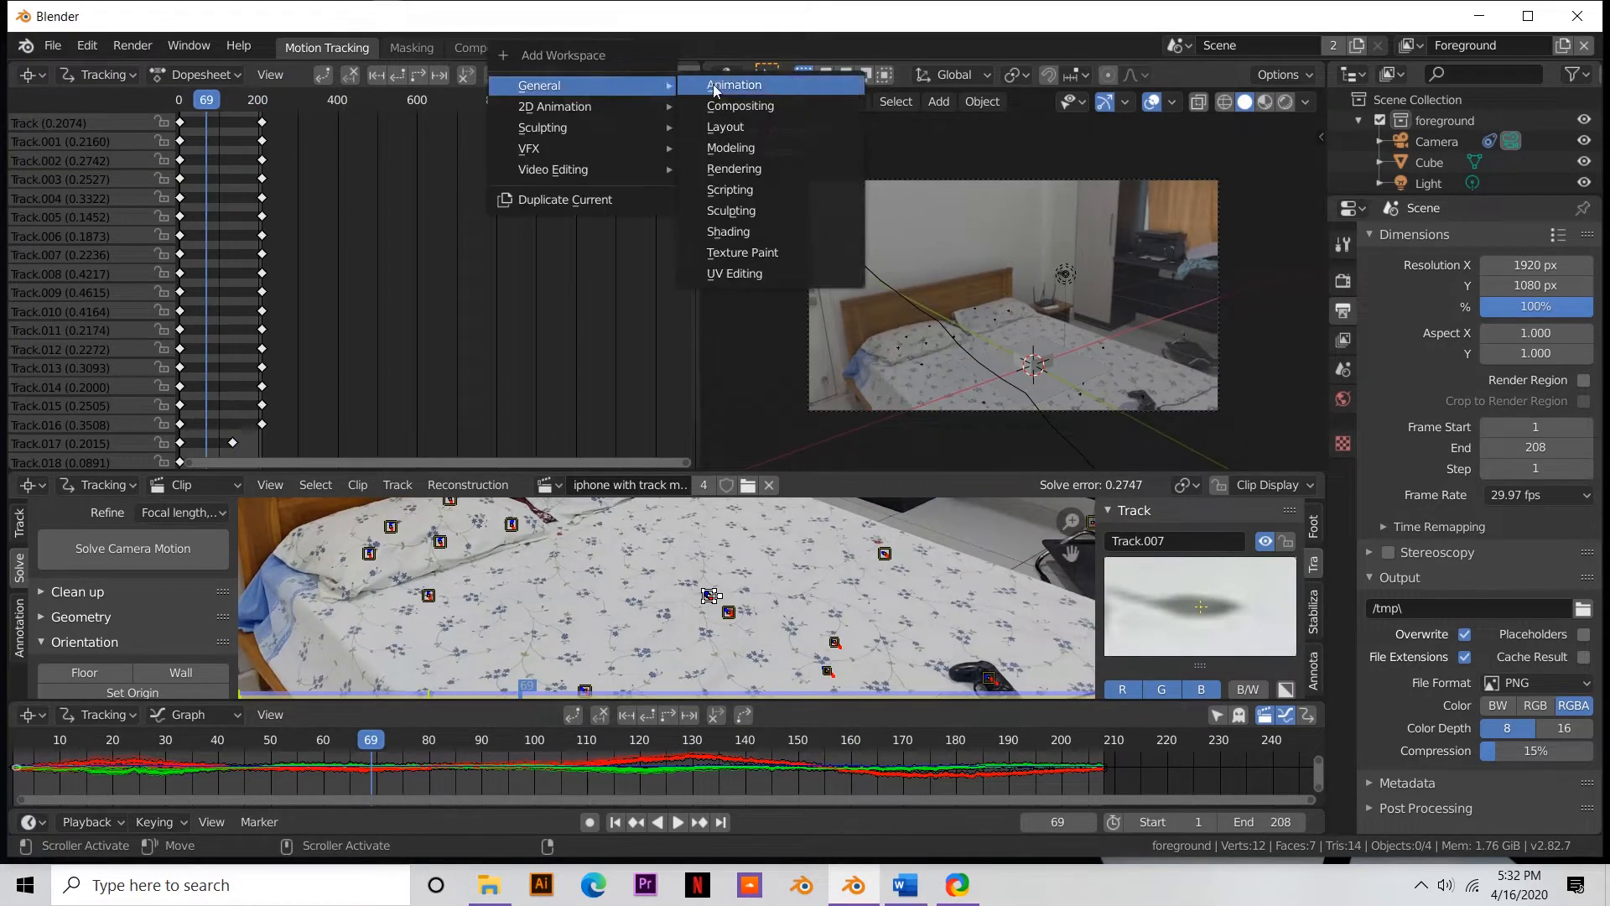
click(714, 130)
- Enable the Motion Tracking overlay in the viewport to display the reconstructed tracking points around the ground plane
middle_drag(702, 369, 660, 471)
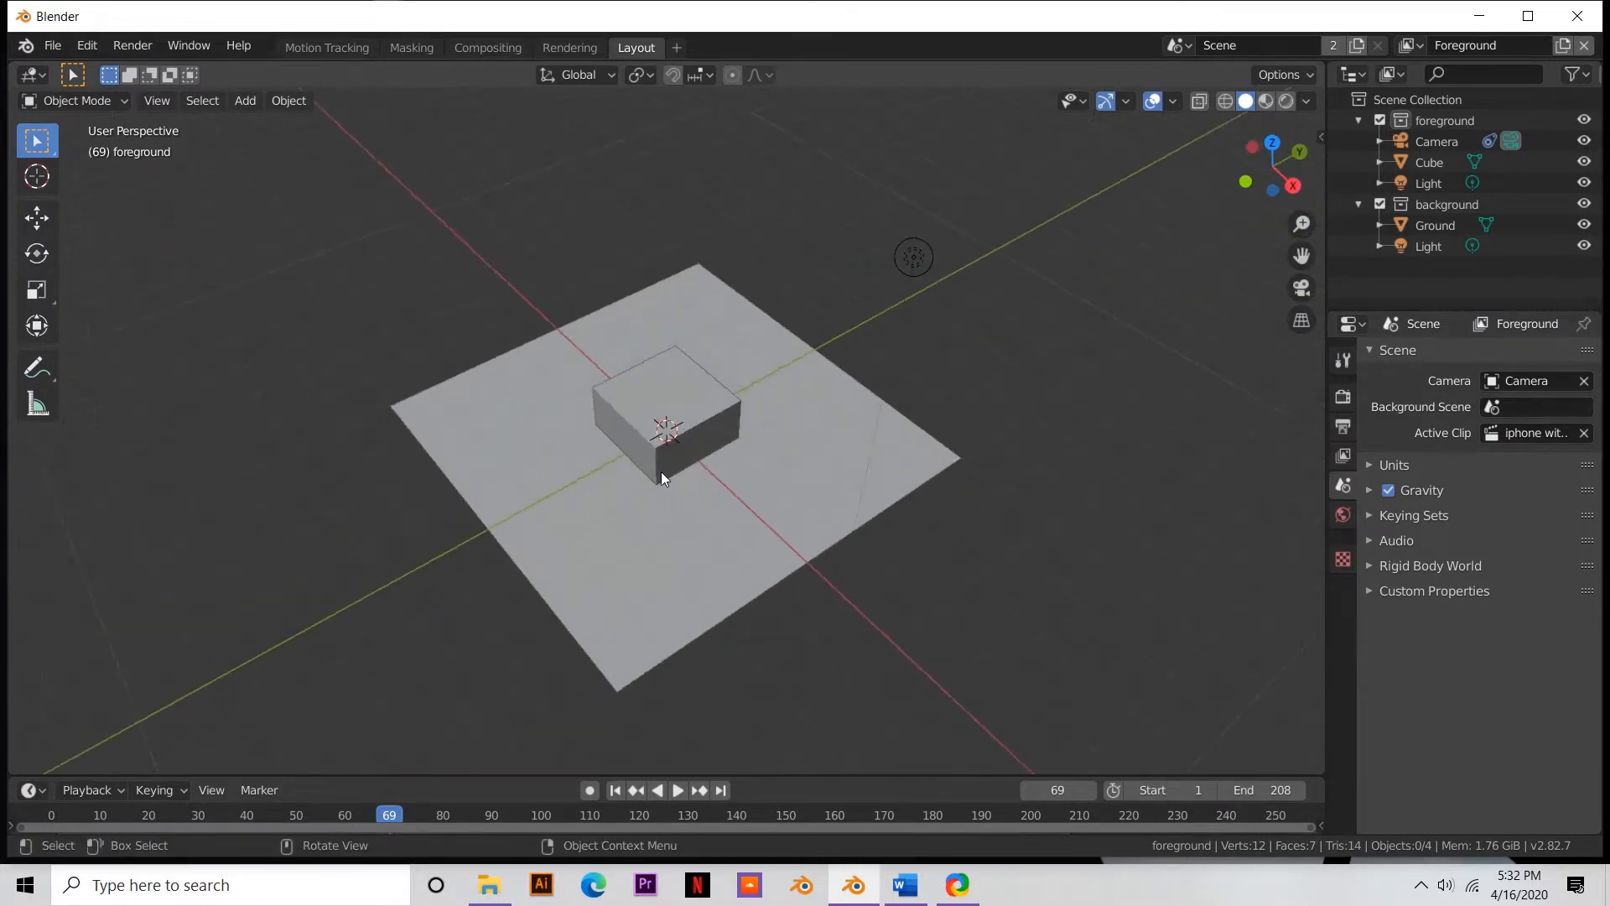
click(1172, 102)
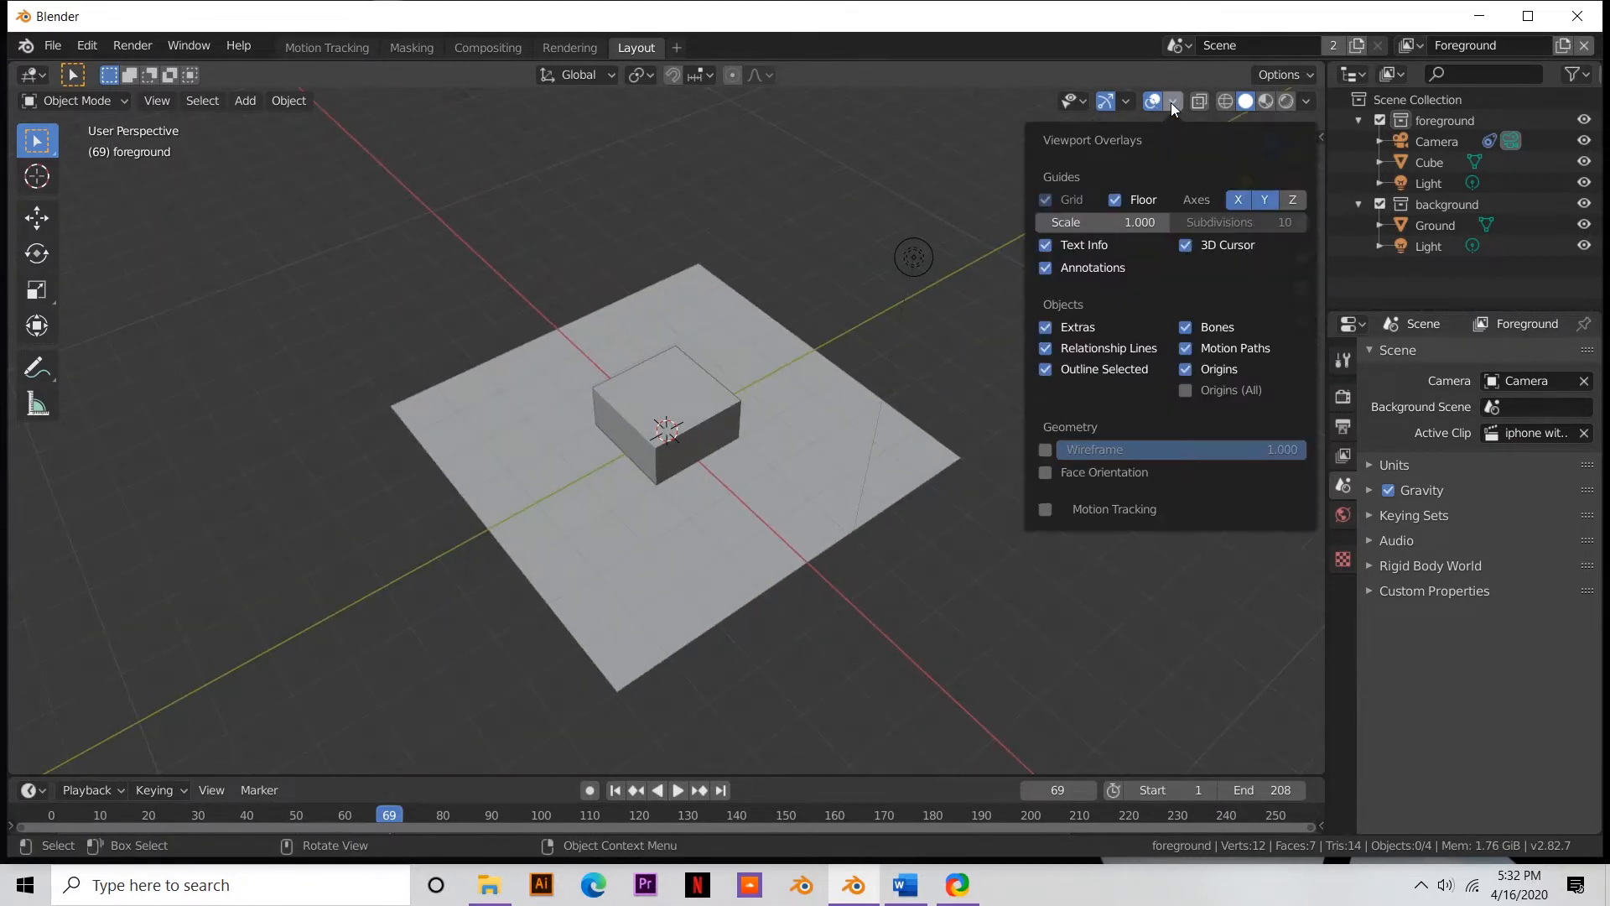
click(1045, 509)
click(883, 515)
middle_drag(883, 515, 973, 517)
scroll(878, 444, down, 3)
scroll(954, 495, down, 5)
middle_drag(898, 465, 970, 455)
- Look through the tracked camera and move the playhead to frame 160
key(grave)
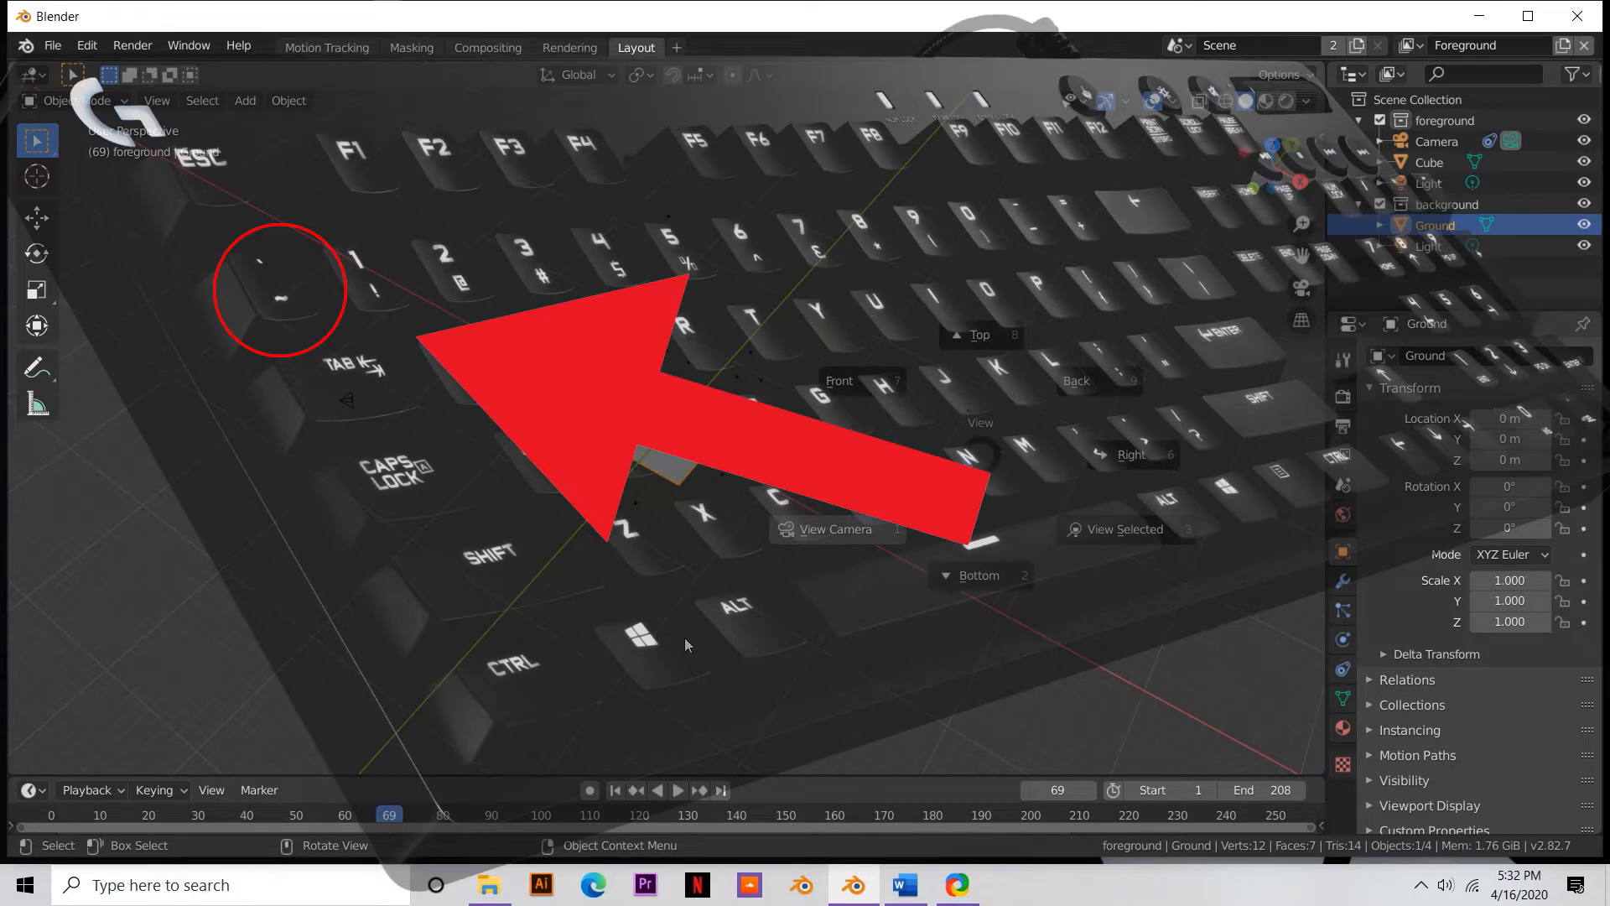
click(684, 637)
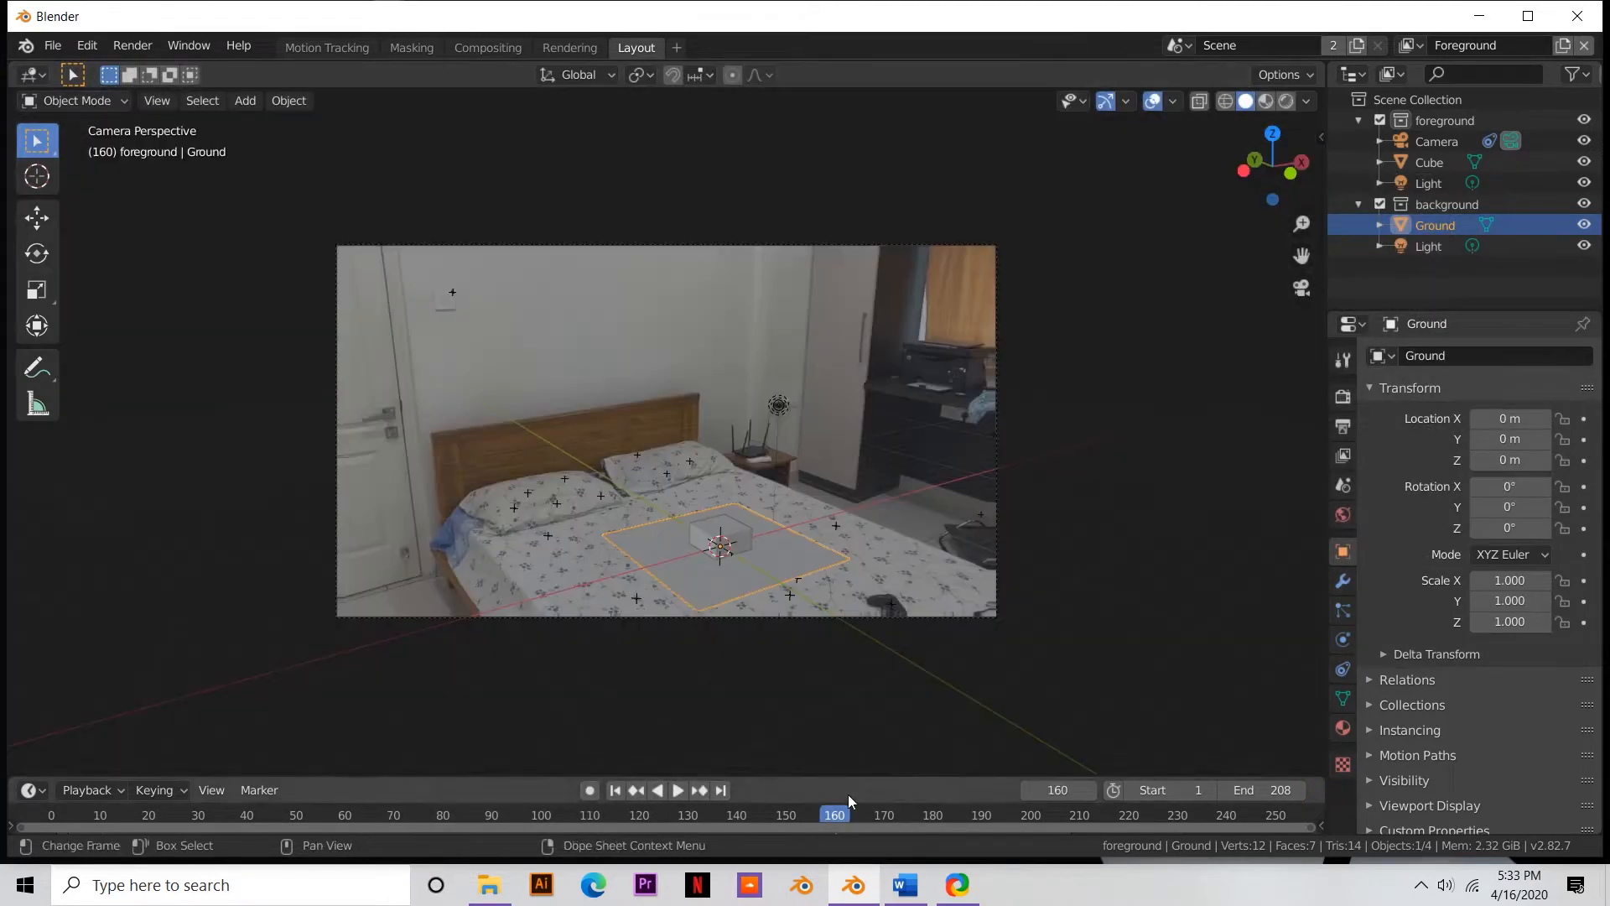
- Append the Donut collection from donut.blend in the BlenderGuru folder to the scene
click(54, 46)
click(53, 46)
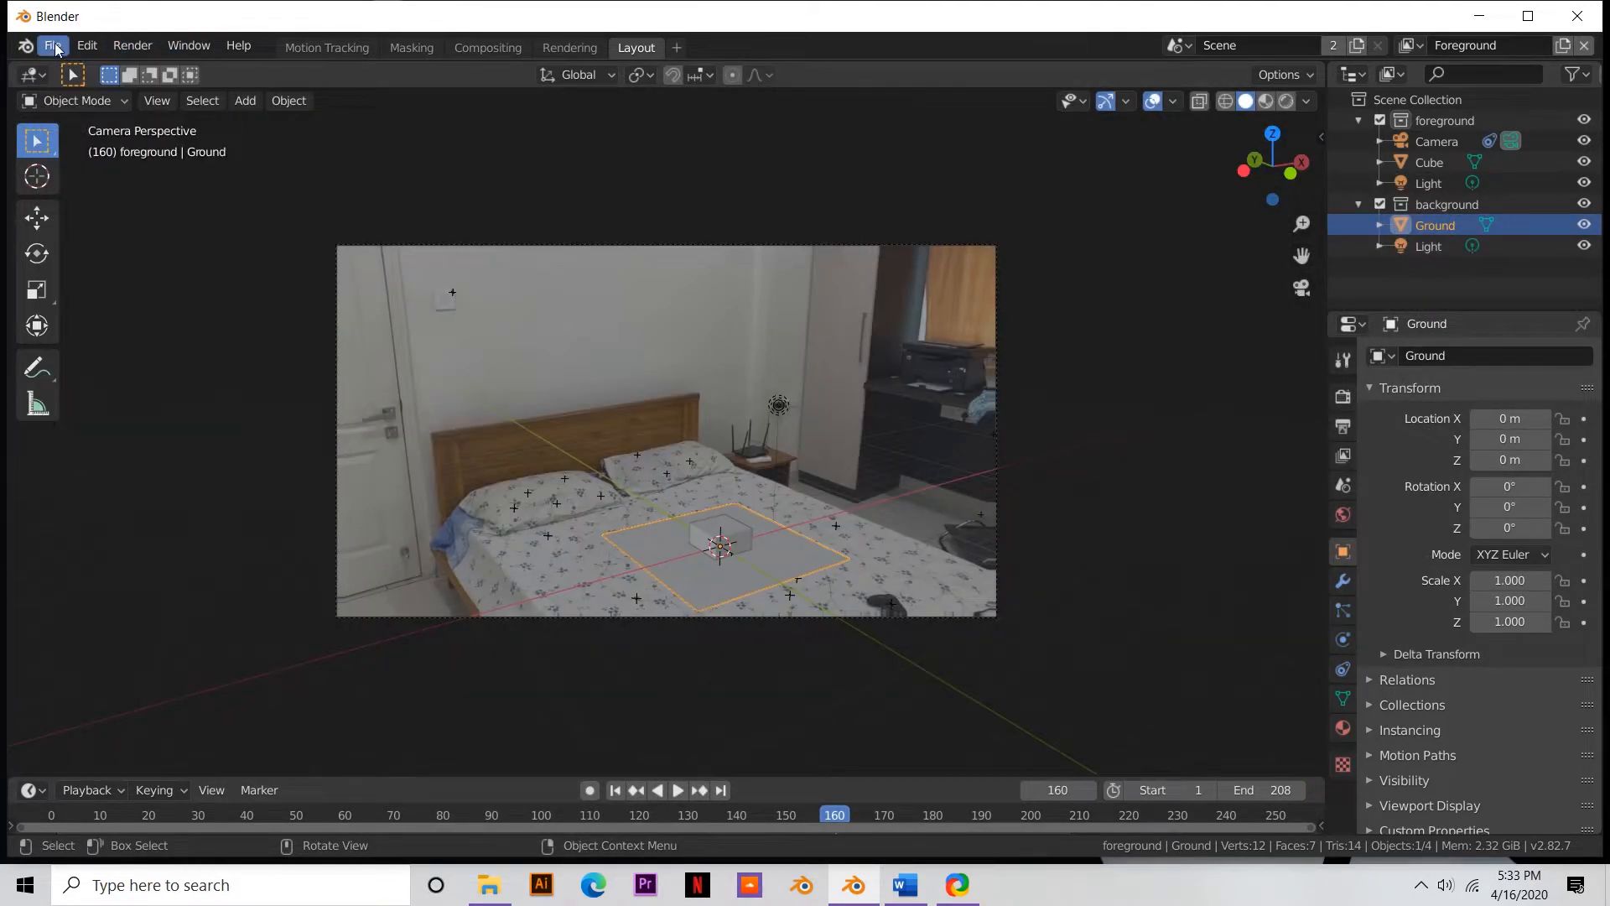
click(56, 48)
click(55, 48)
click(55, 48)
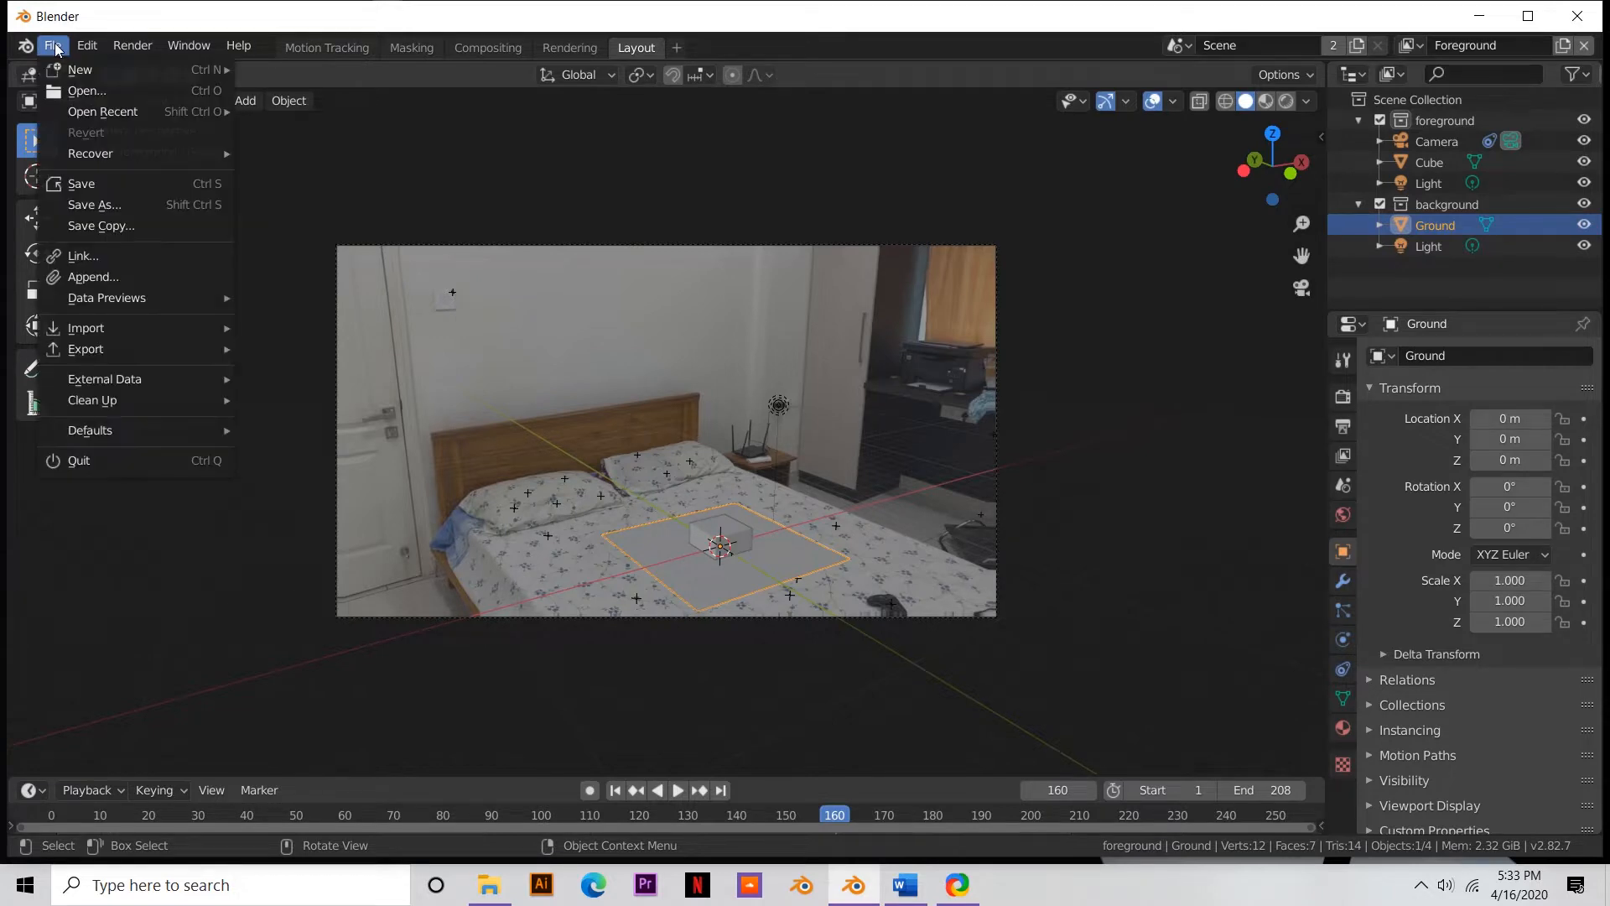
click(92, 282)
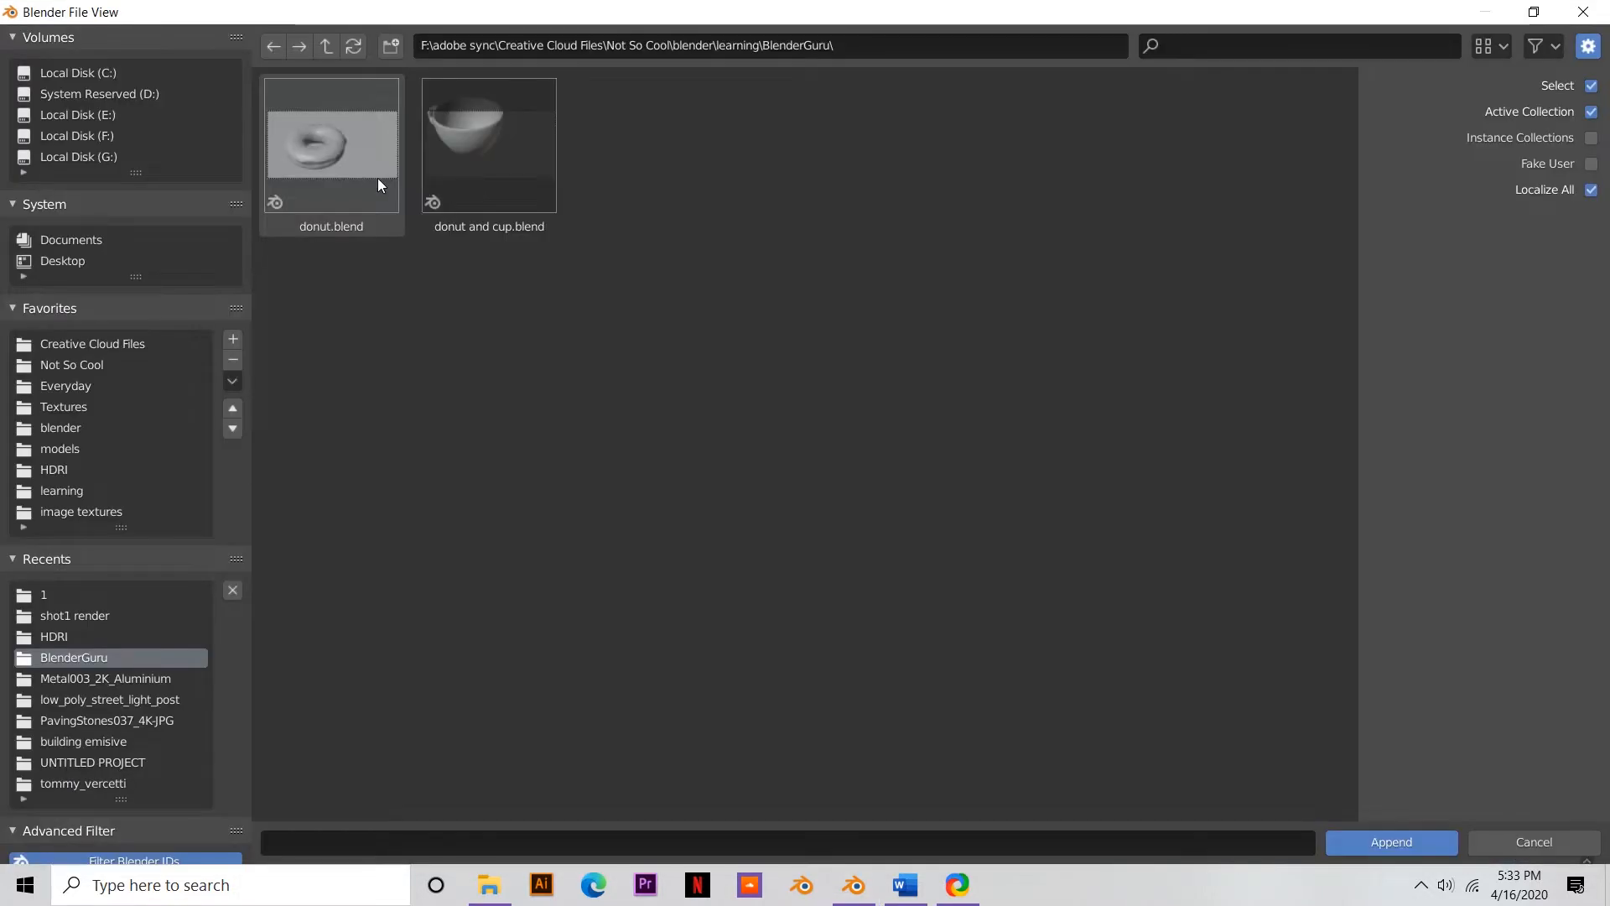
double_click(377, 178)
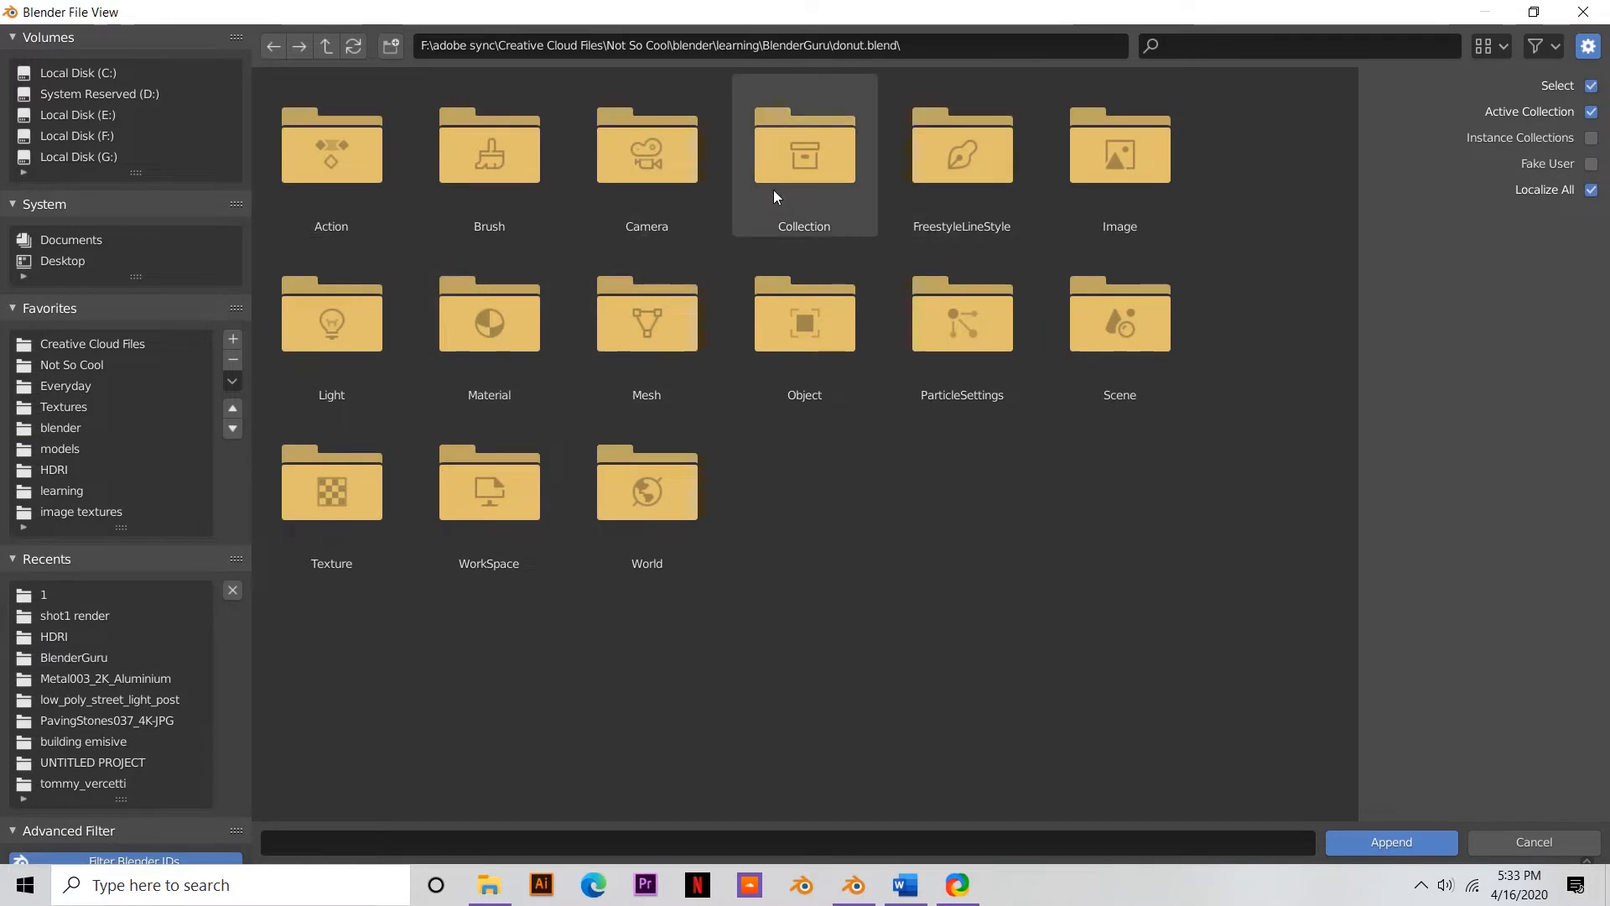
double_click(765, 171)
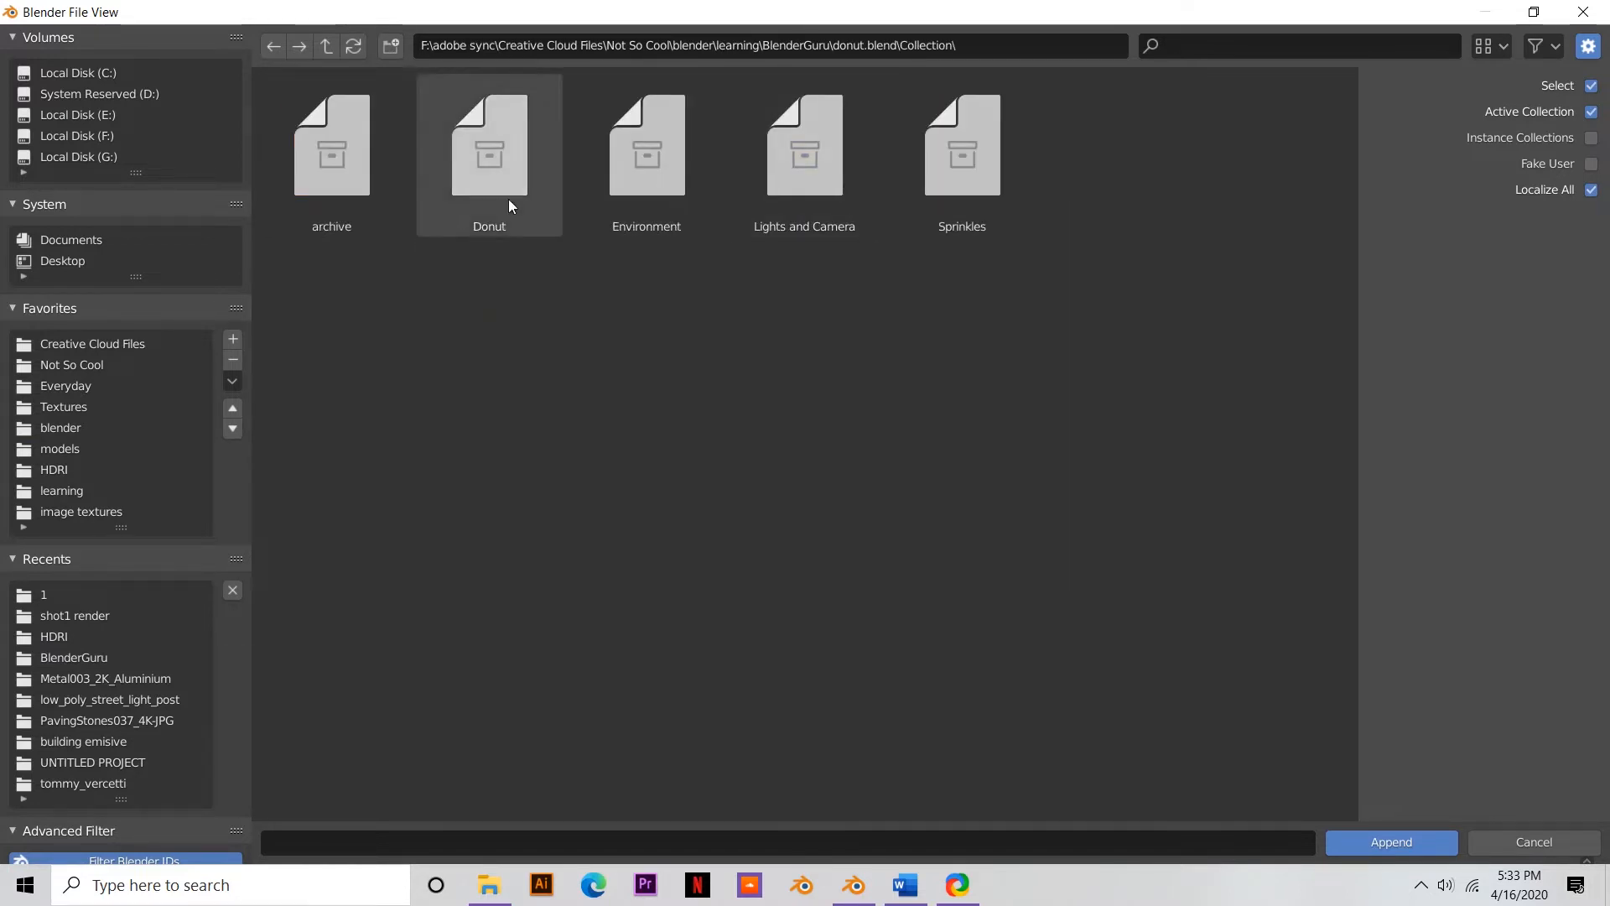
click(559, 191)
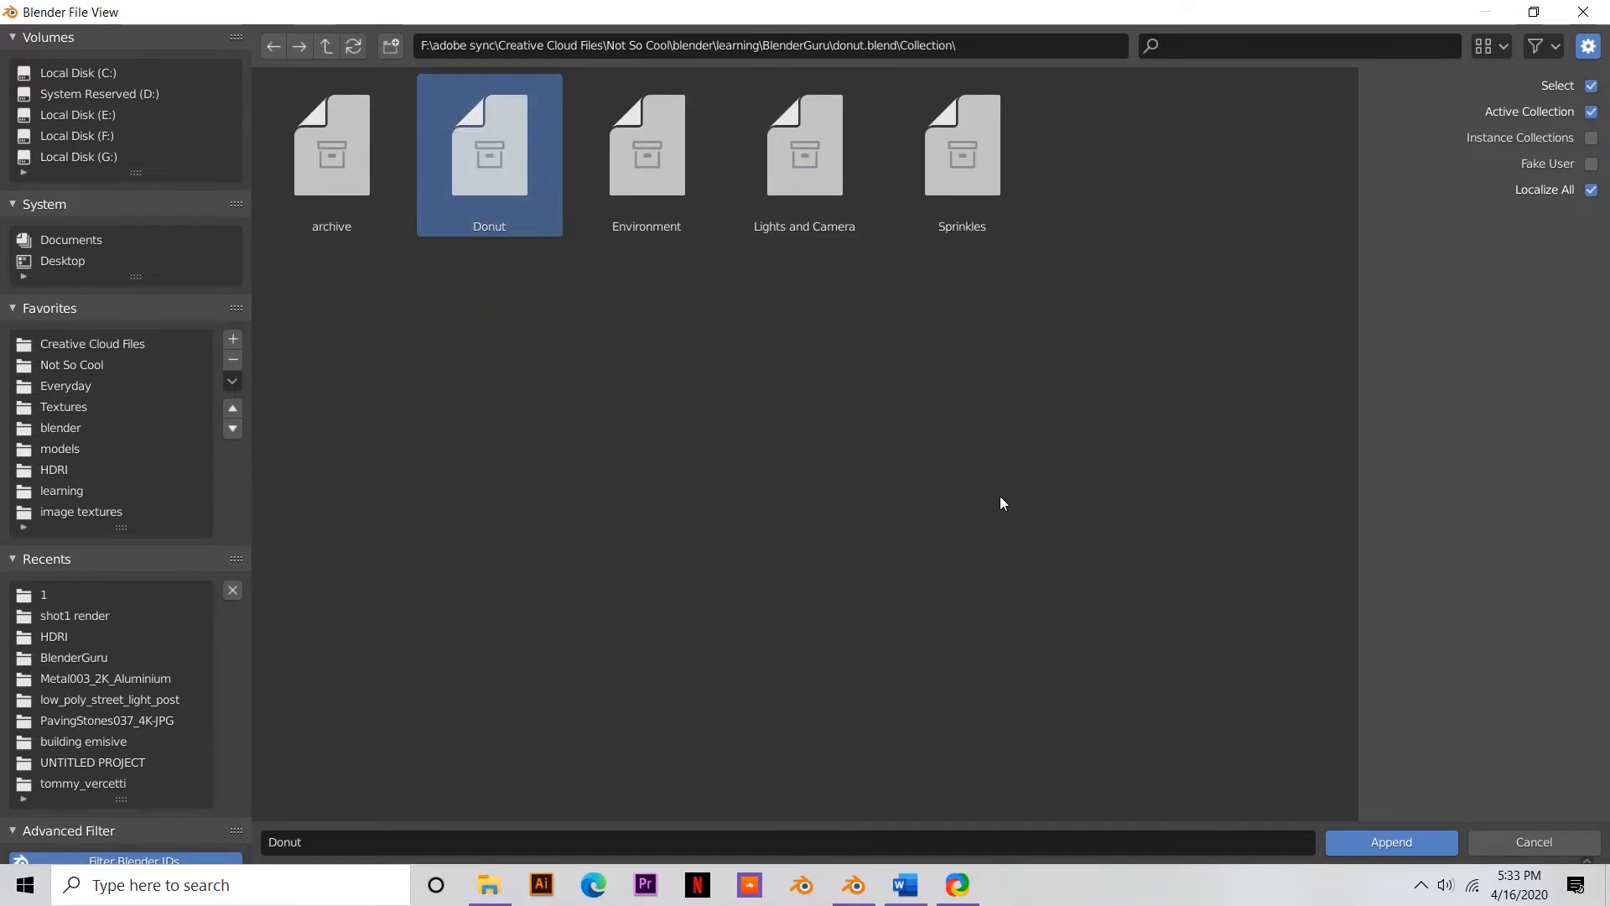
click(1386, 843)
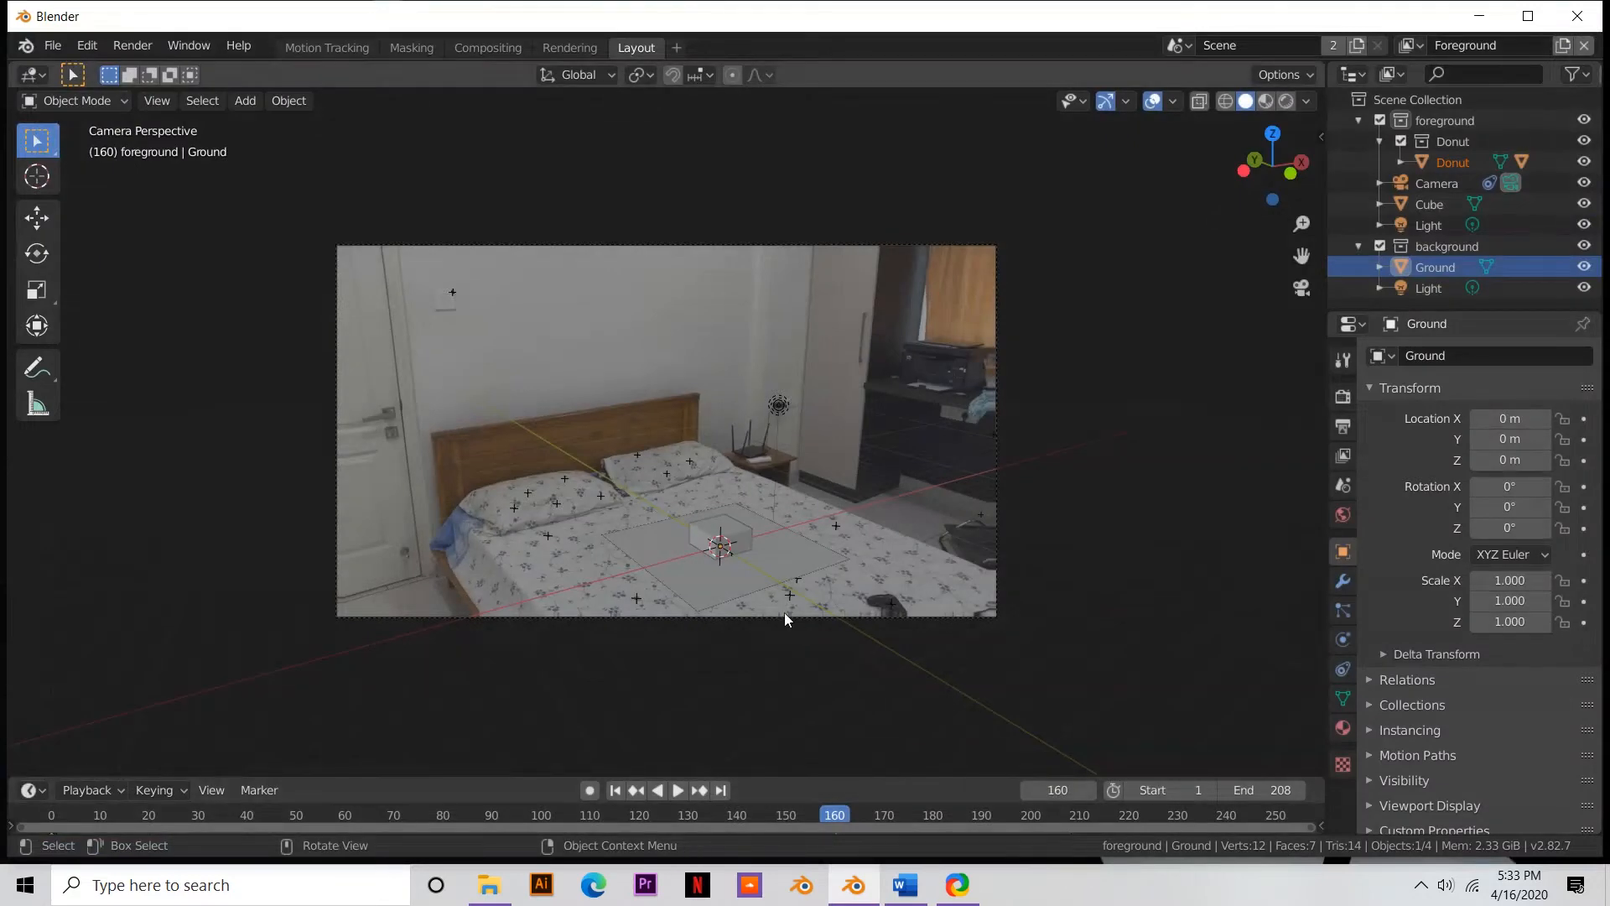
- Delete the default cube from the middle of the ground plane
scroll(783, 612, up, 3)
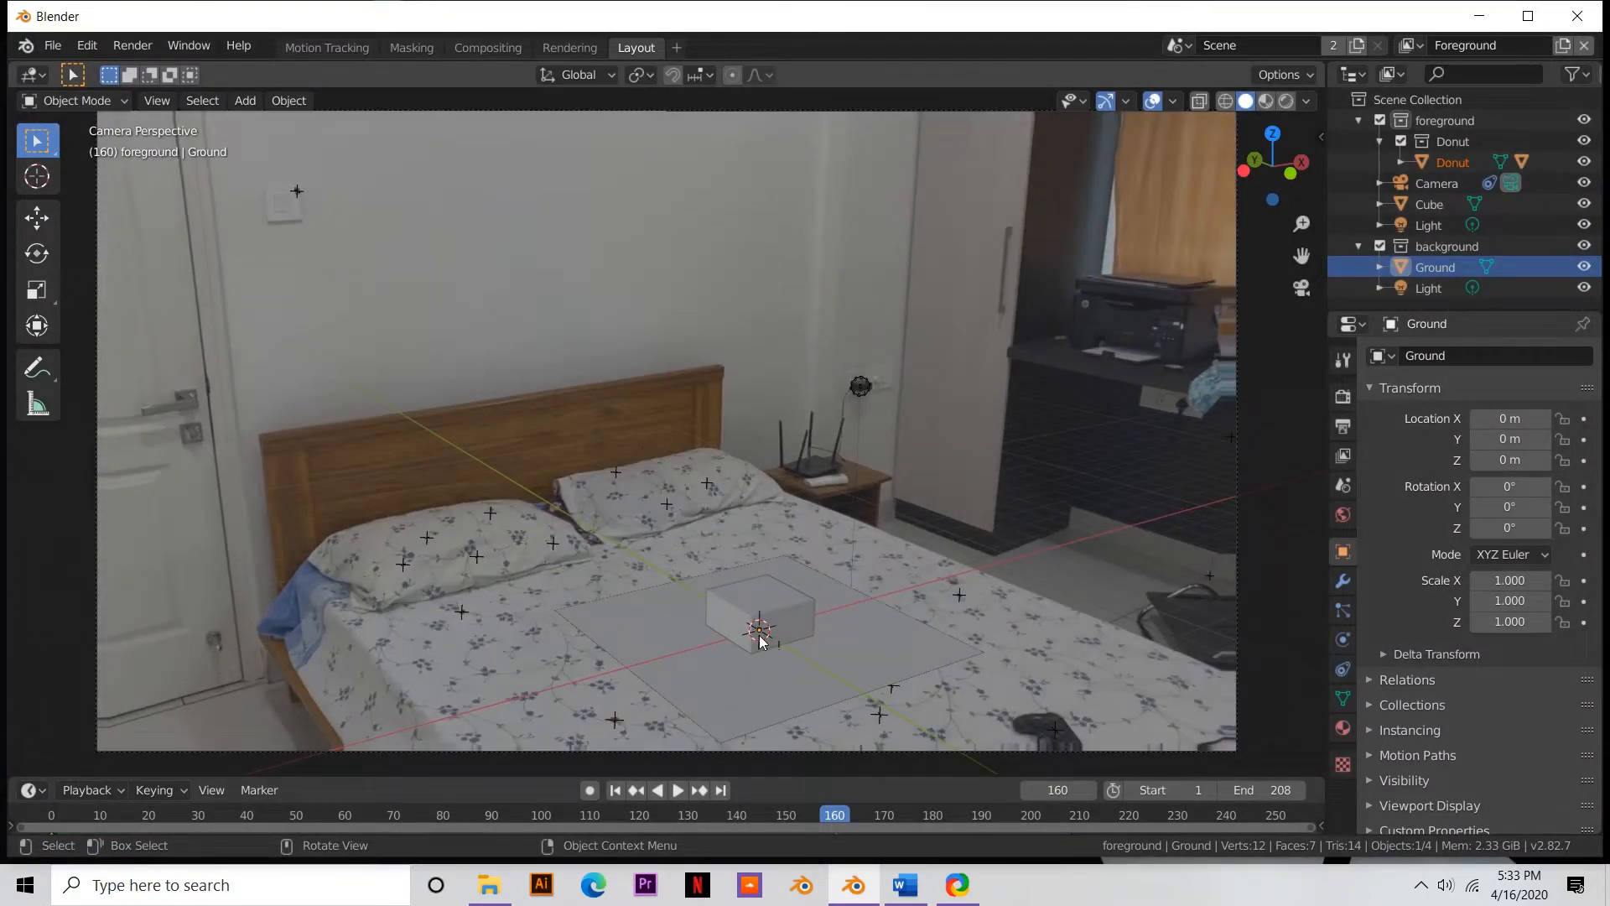
click(761, 642)
key(x)
click(766, 618)
- Find the tiny donut at the centre of the ground plane and scale it up to about 6.57
scroll(782, 636, up, 2)
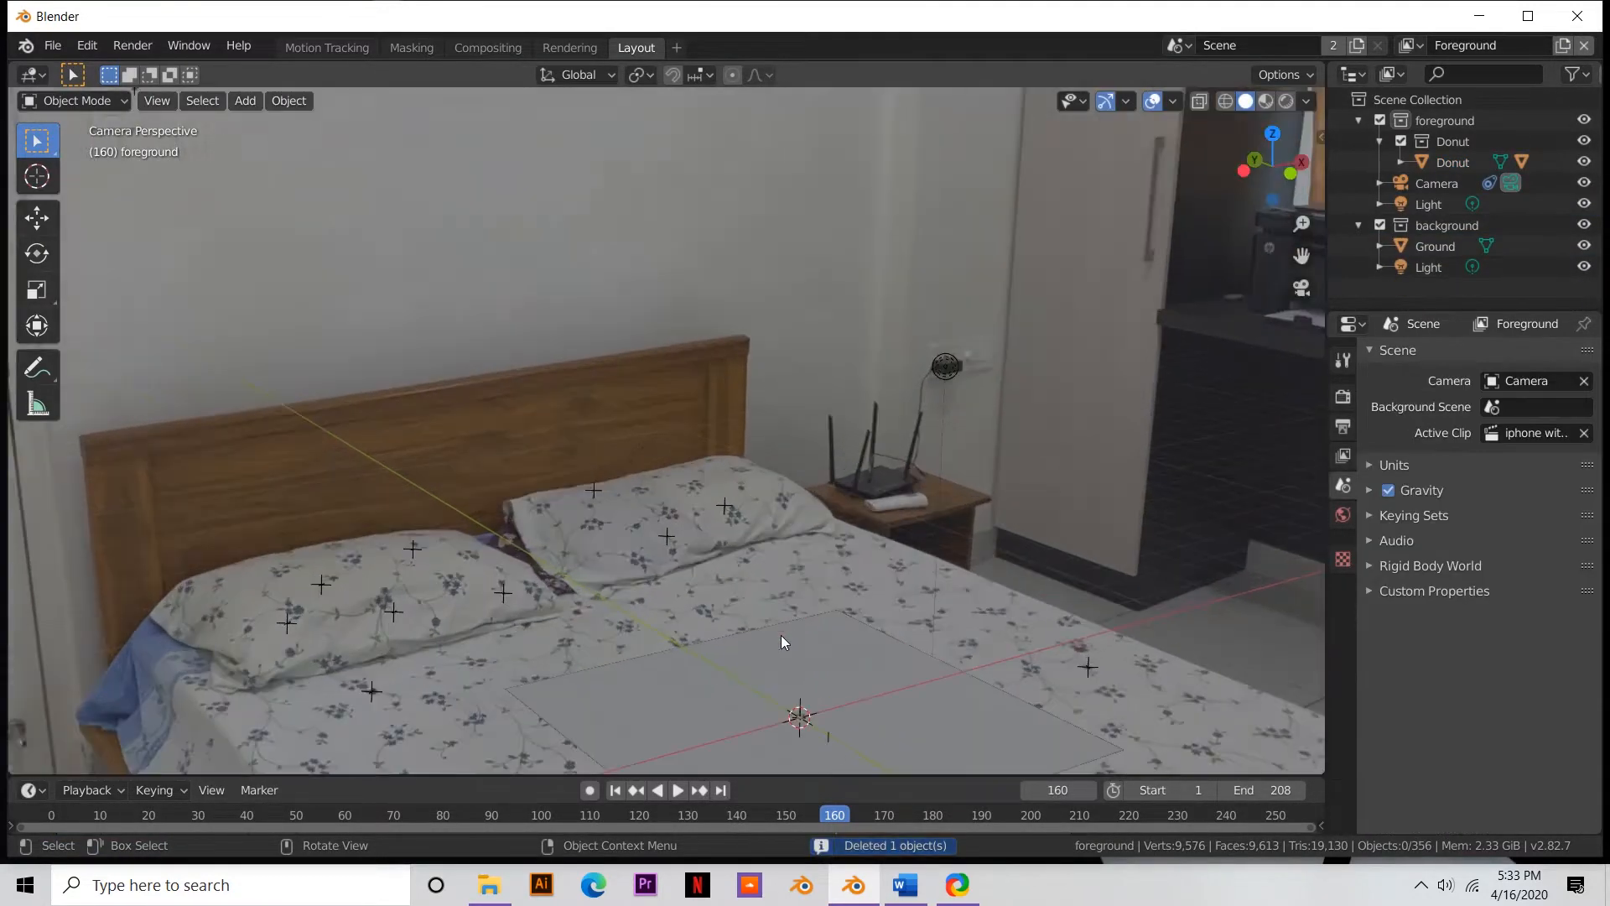
click(832, 697)
key(KP_Decimal)
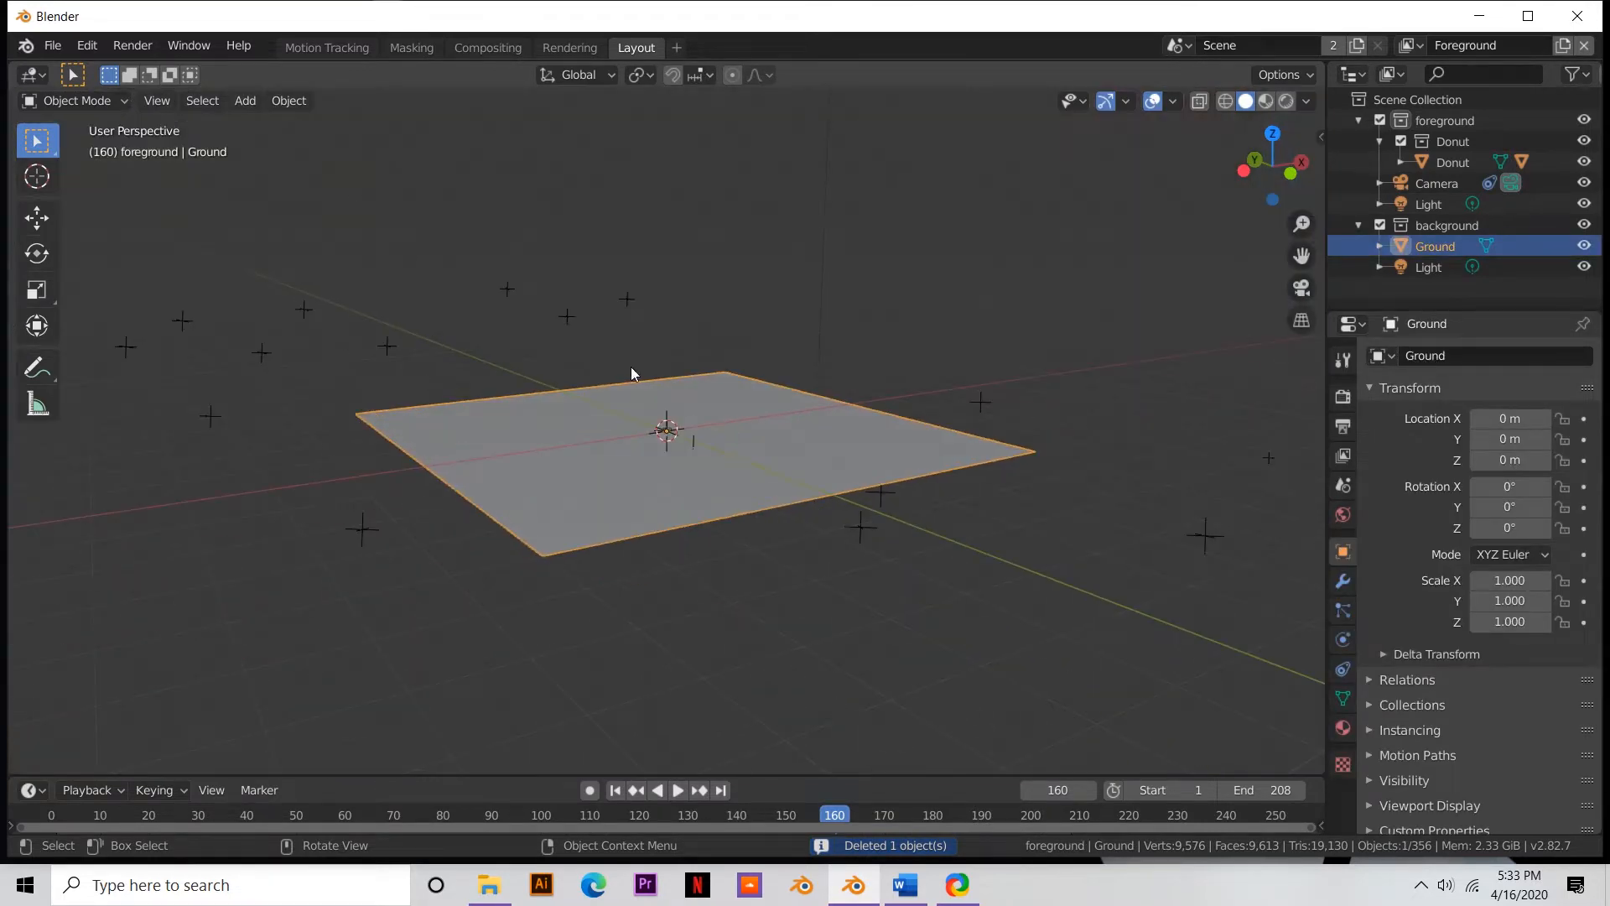
middle_drag(630, 366, 650, 424)
scroll(696, 461, up, 3)
scroll(686, 460, up, 13)
click(649, 474)
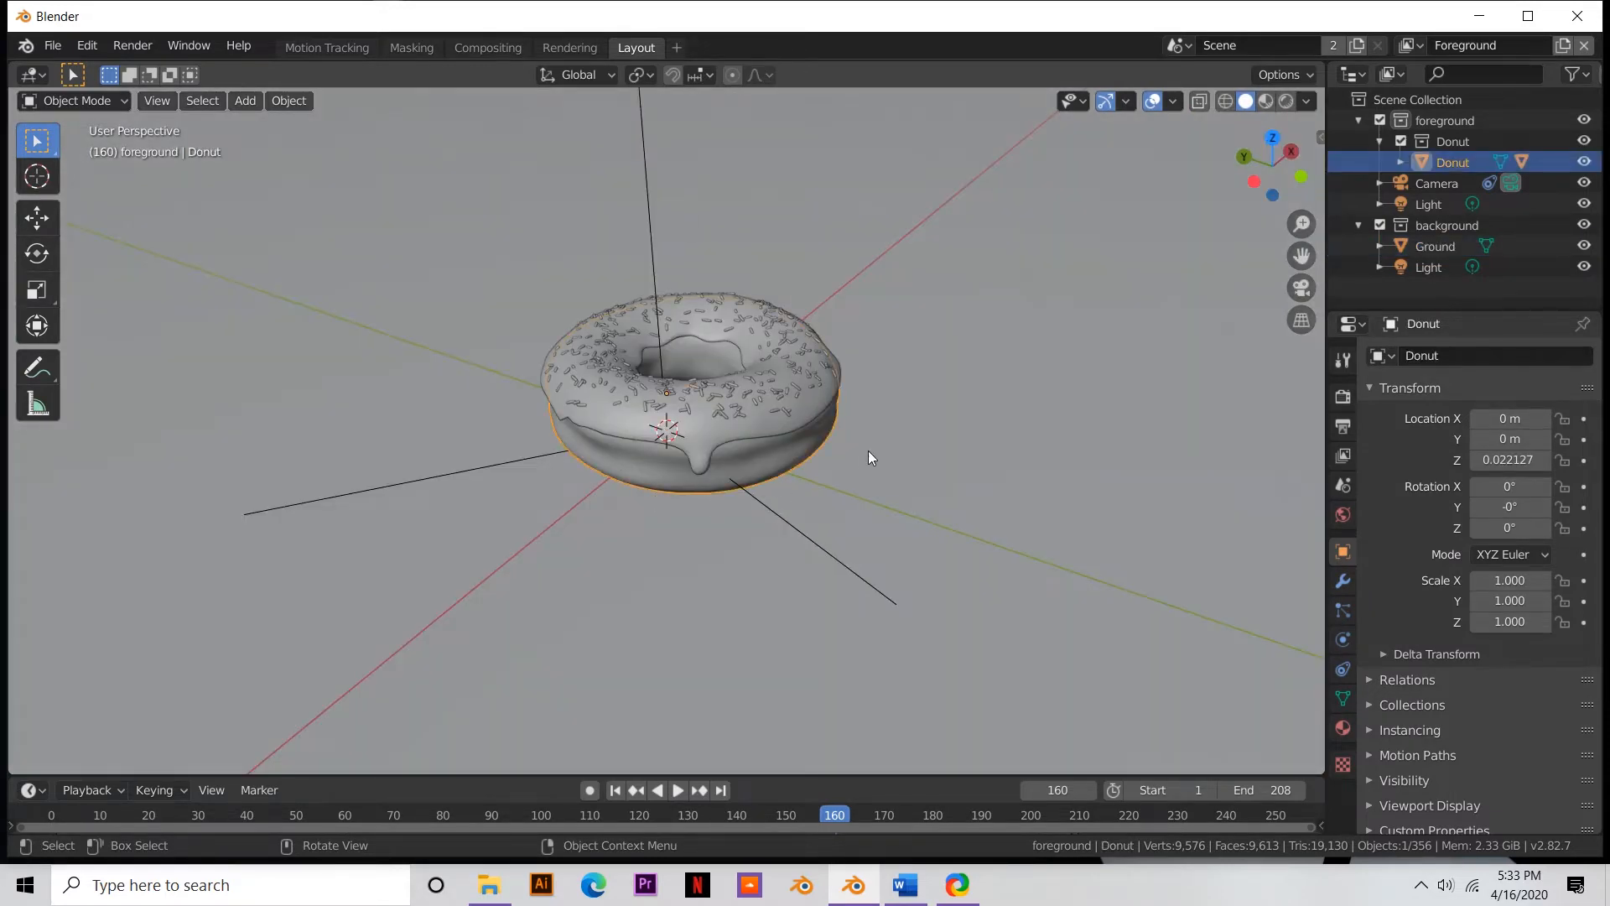
key(s)
click(1205, 503)
scroll(1191, 520, down, 7)
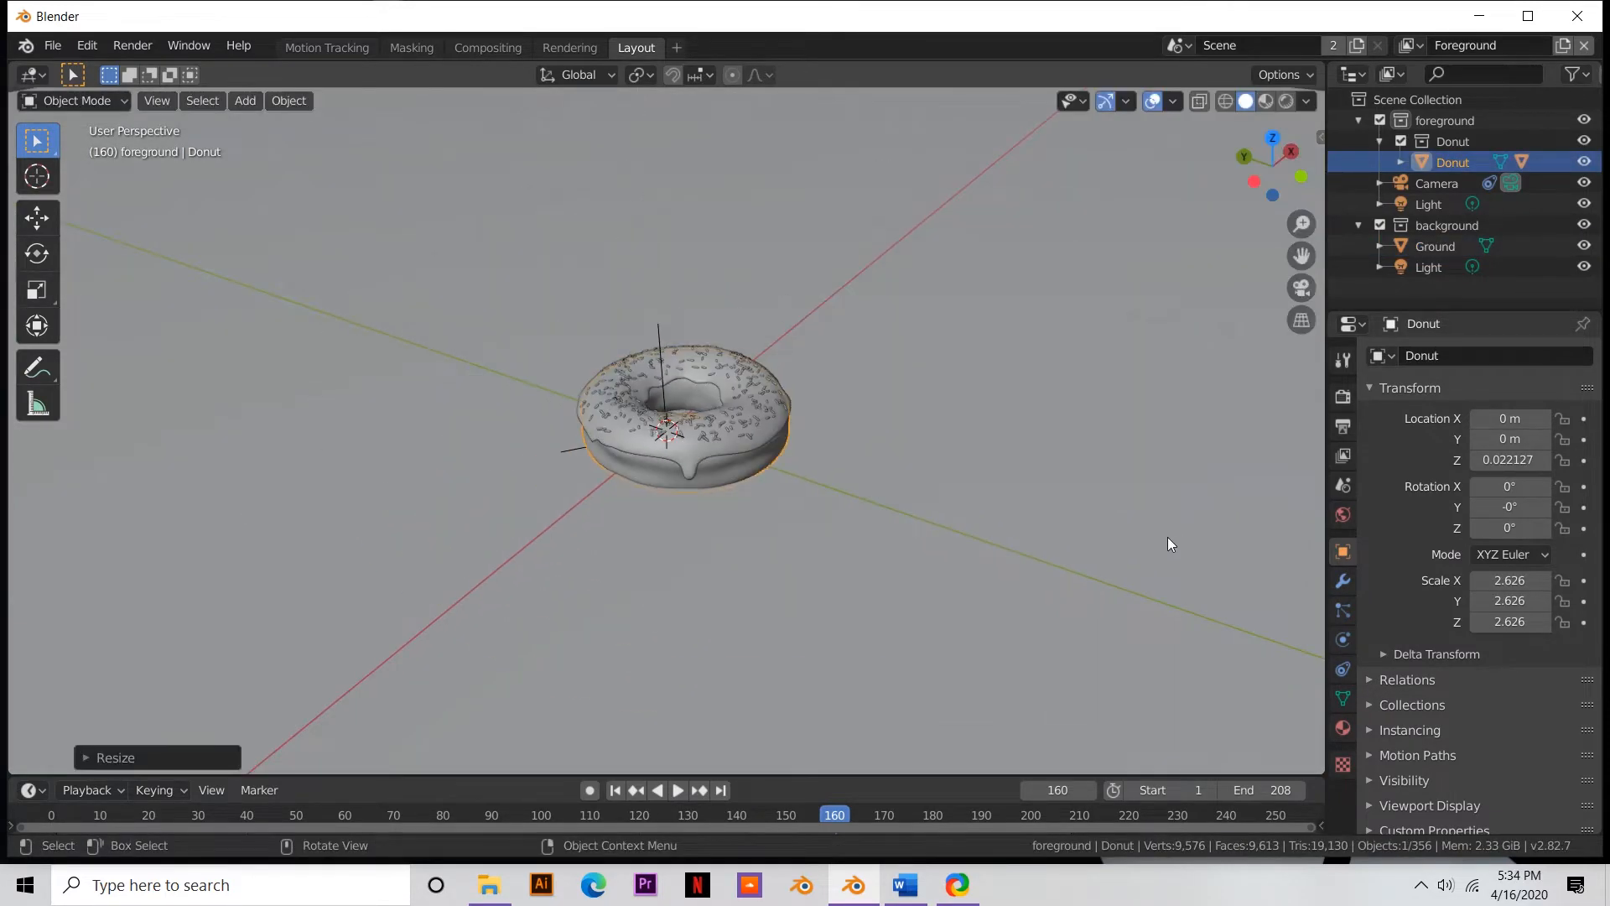
key(s)
click(1146, 513)
scroll(1111, 579, down, 7)
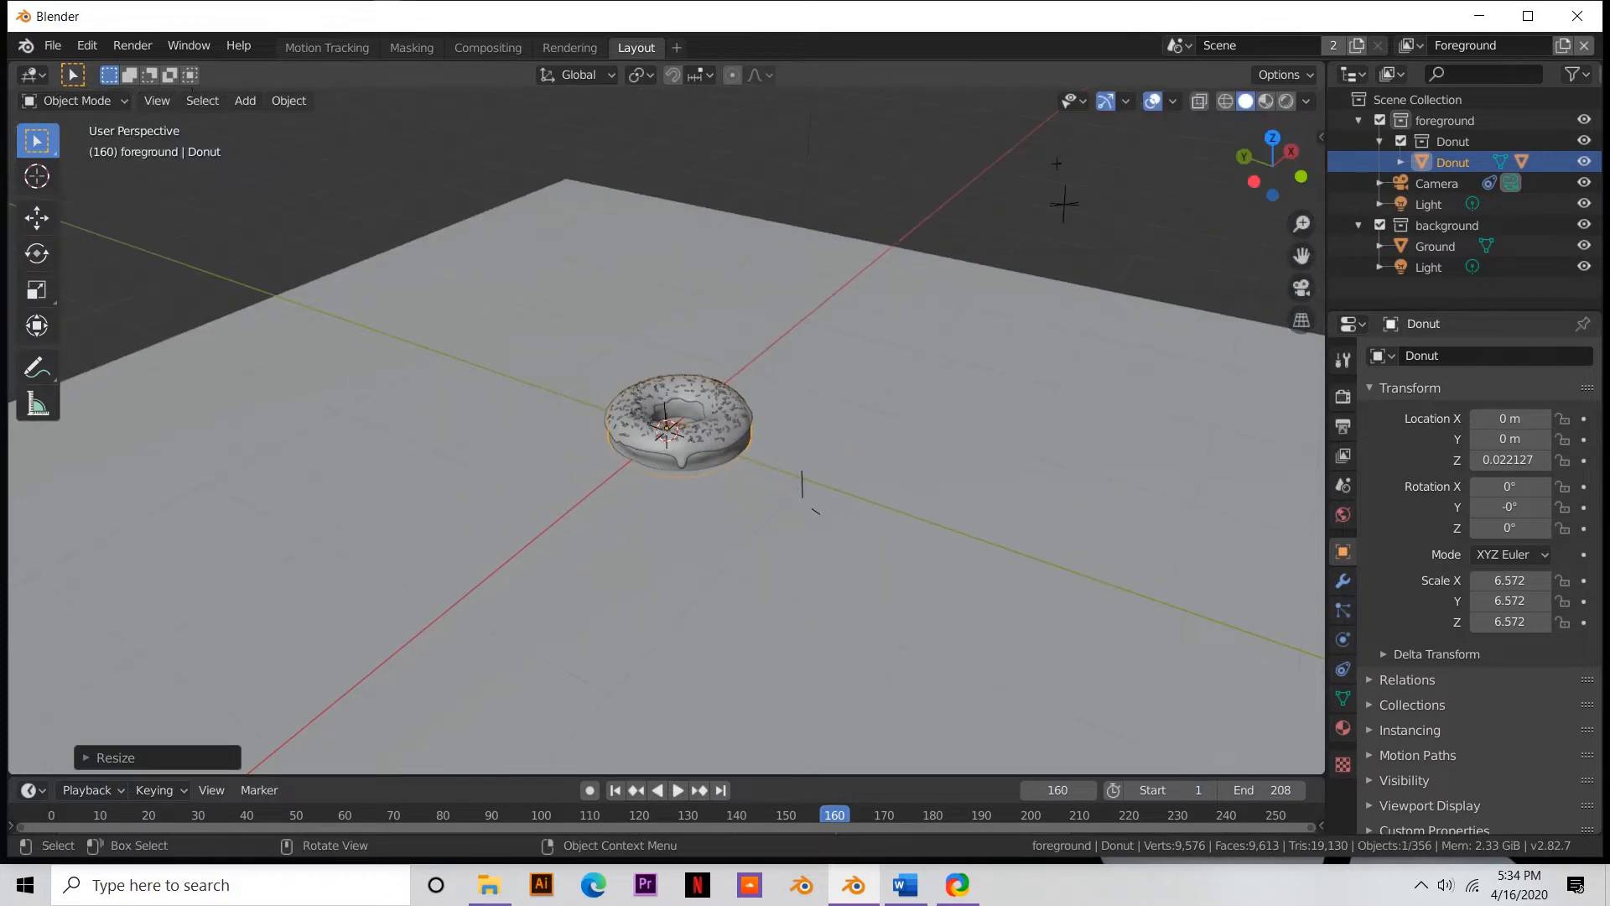
- Scale the donut up to about 42.6, judging its size on the bed through the tracked camera
key(s)
click(1195, 593)
click(964, 718)
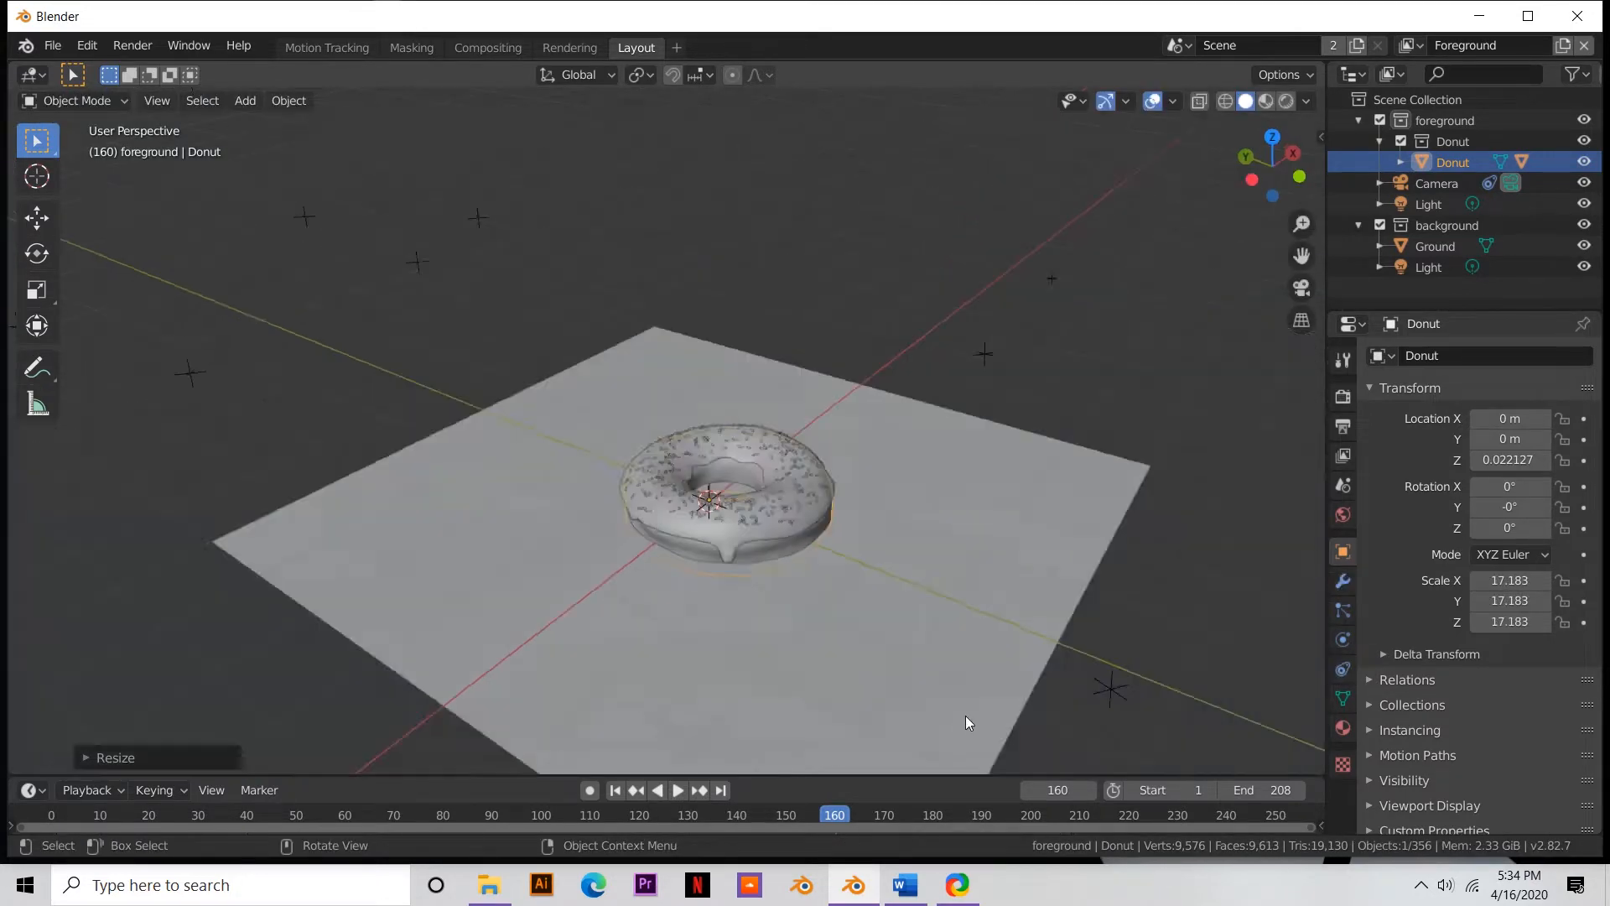
key(s)
click(987, 107)
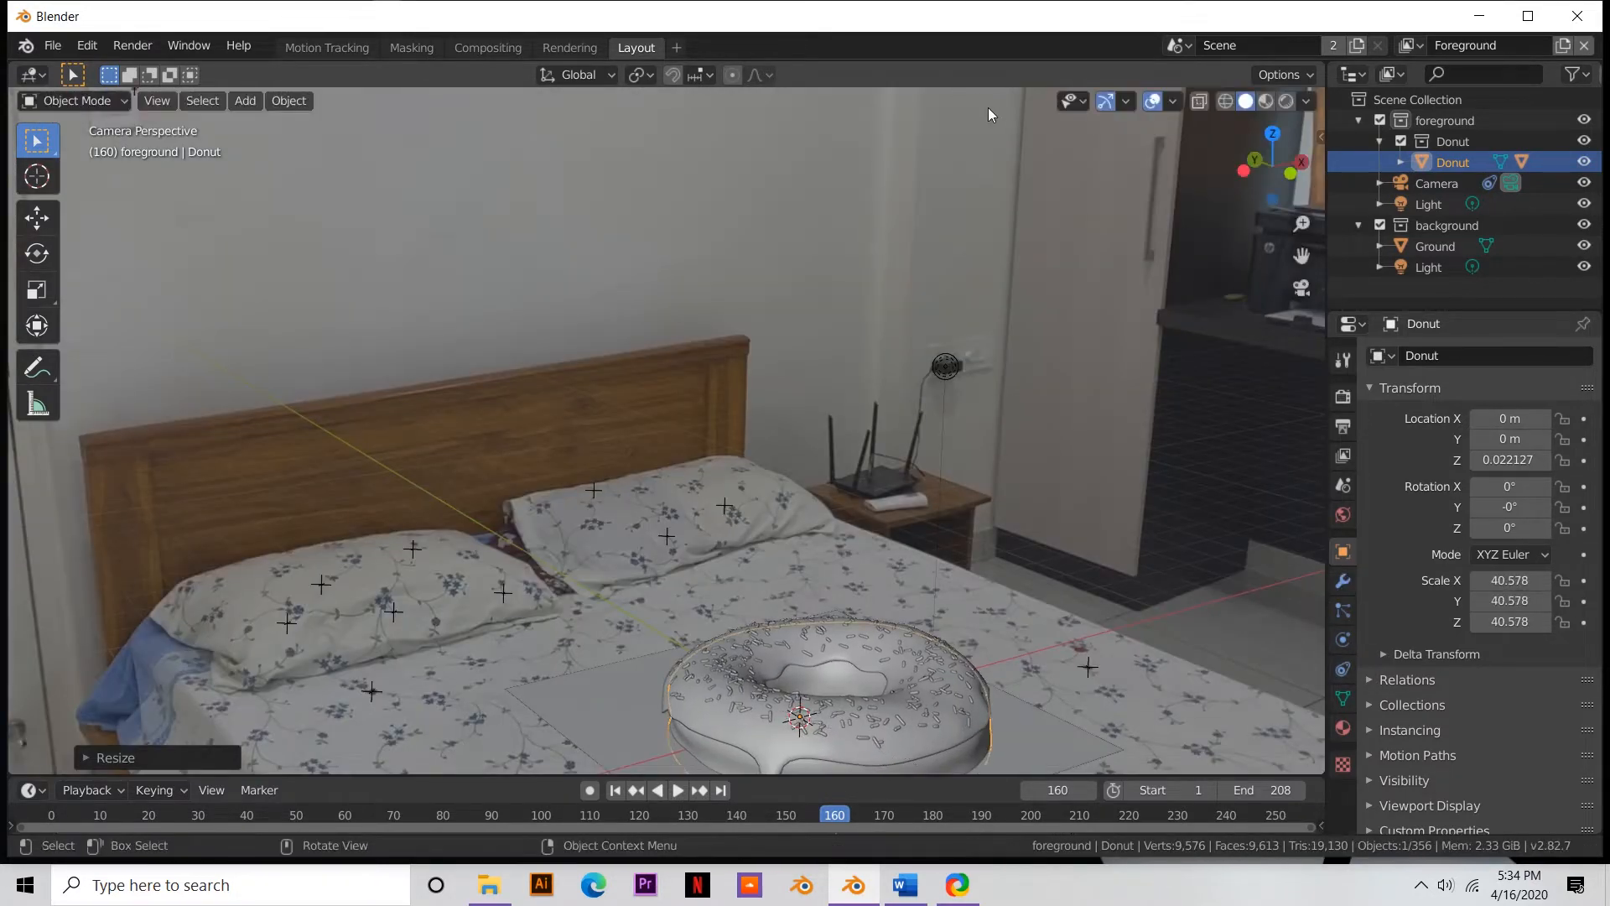
scroll(972, 209, down, 3)
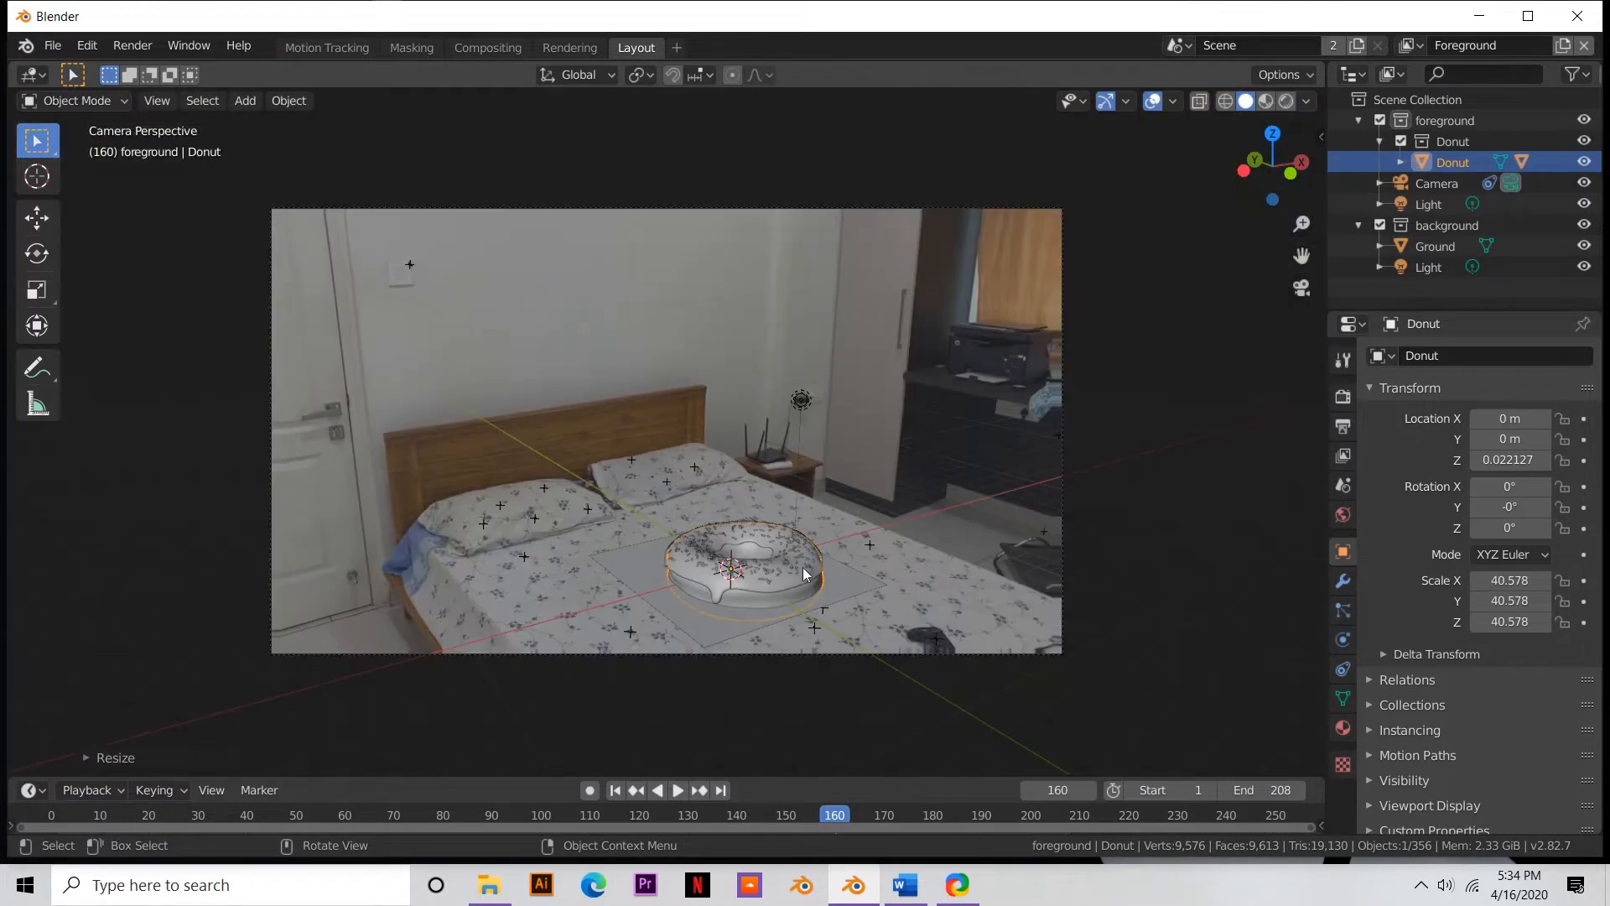
key(s)
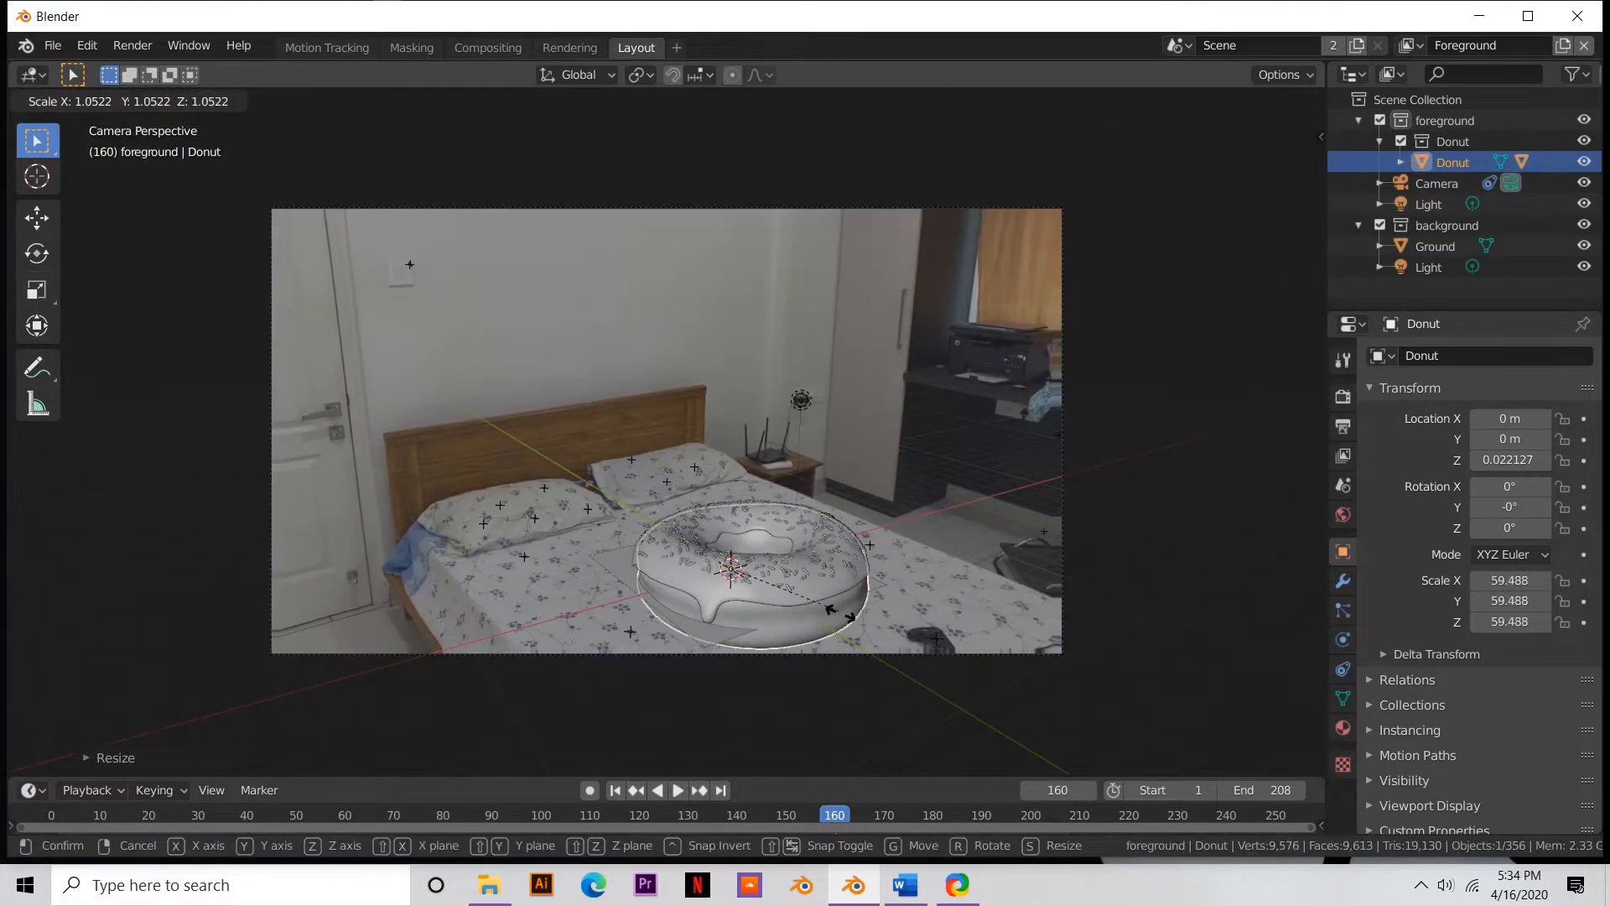
click(808, 600)
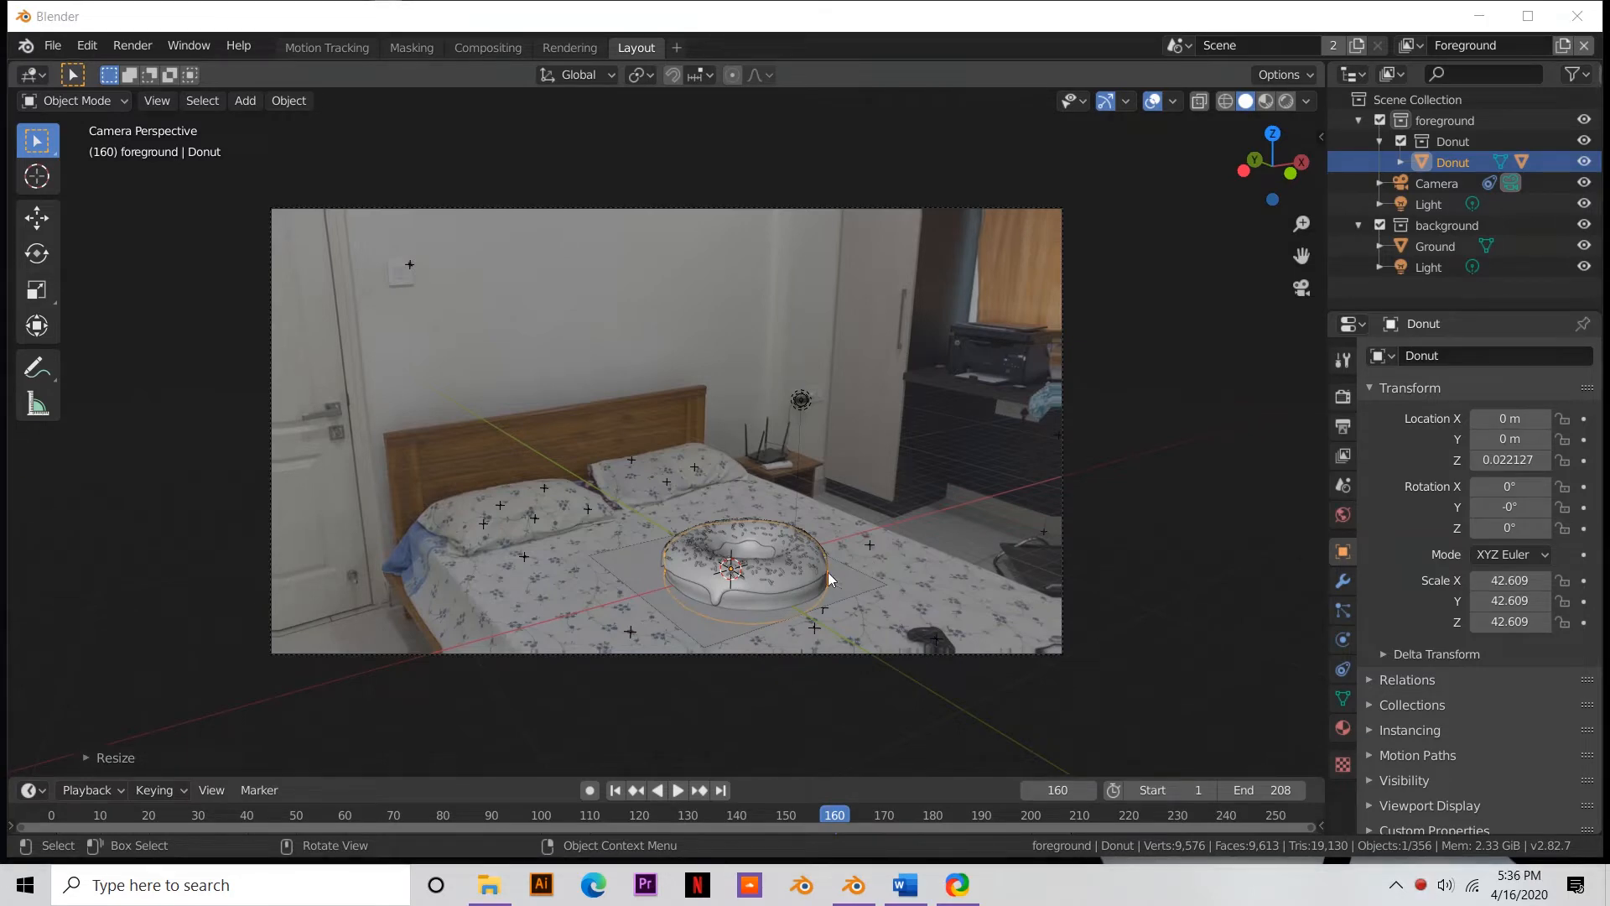
- Scale the ground plane under the donut up to about 1.56
scroll(827, 572, up, 4)
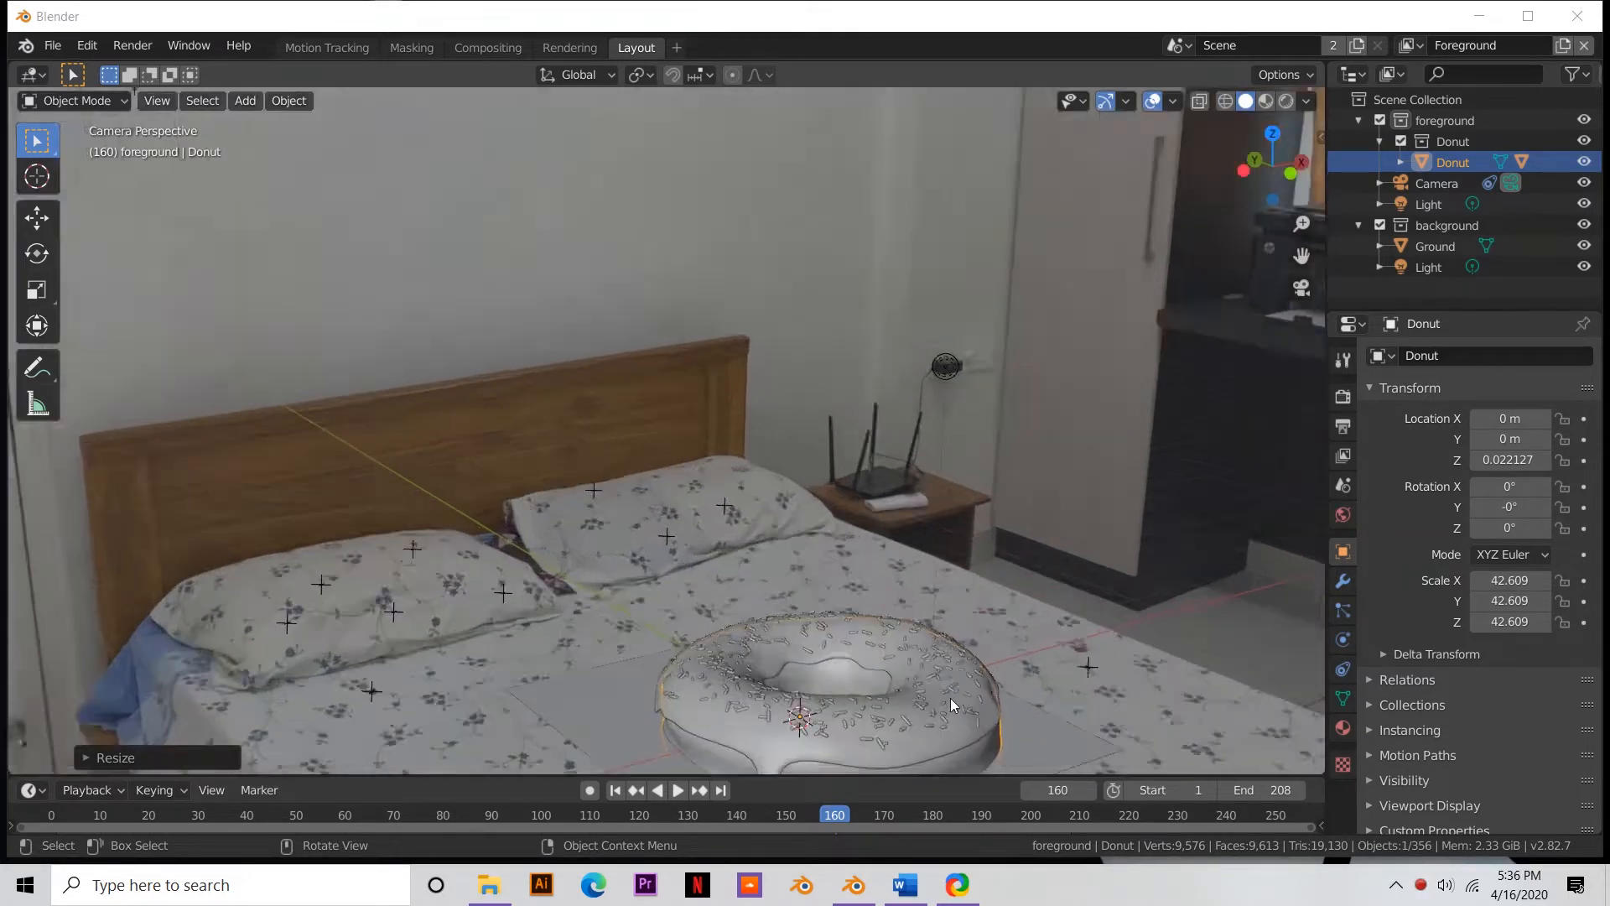
scroll(964, 679, down, 1)
click(958, 659)
key(s)
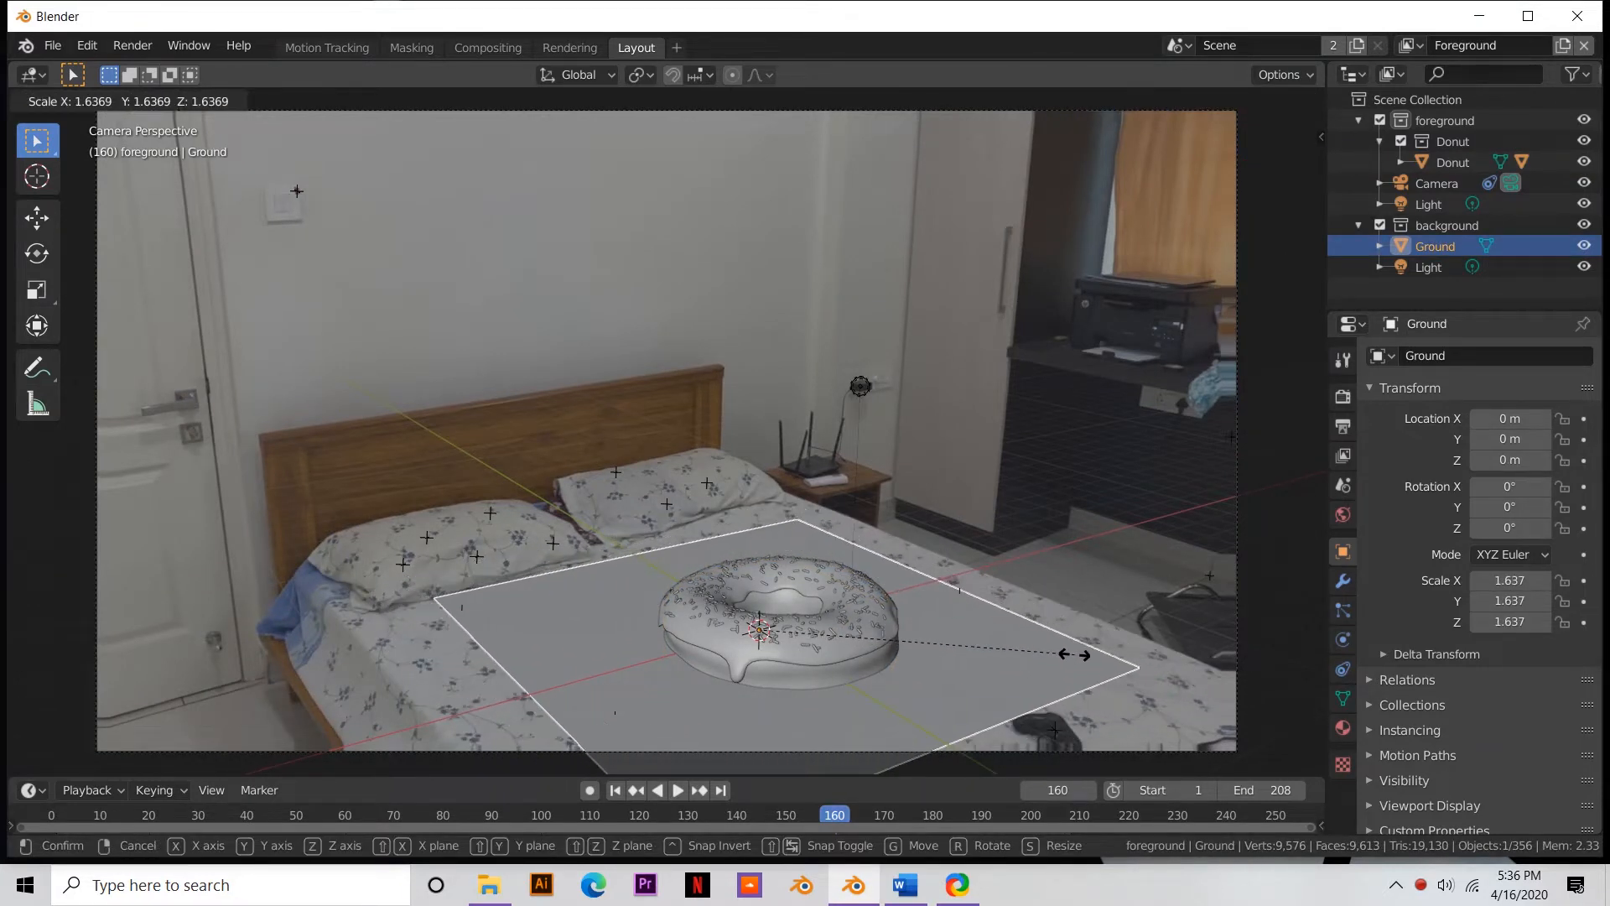
click(952, 670)
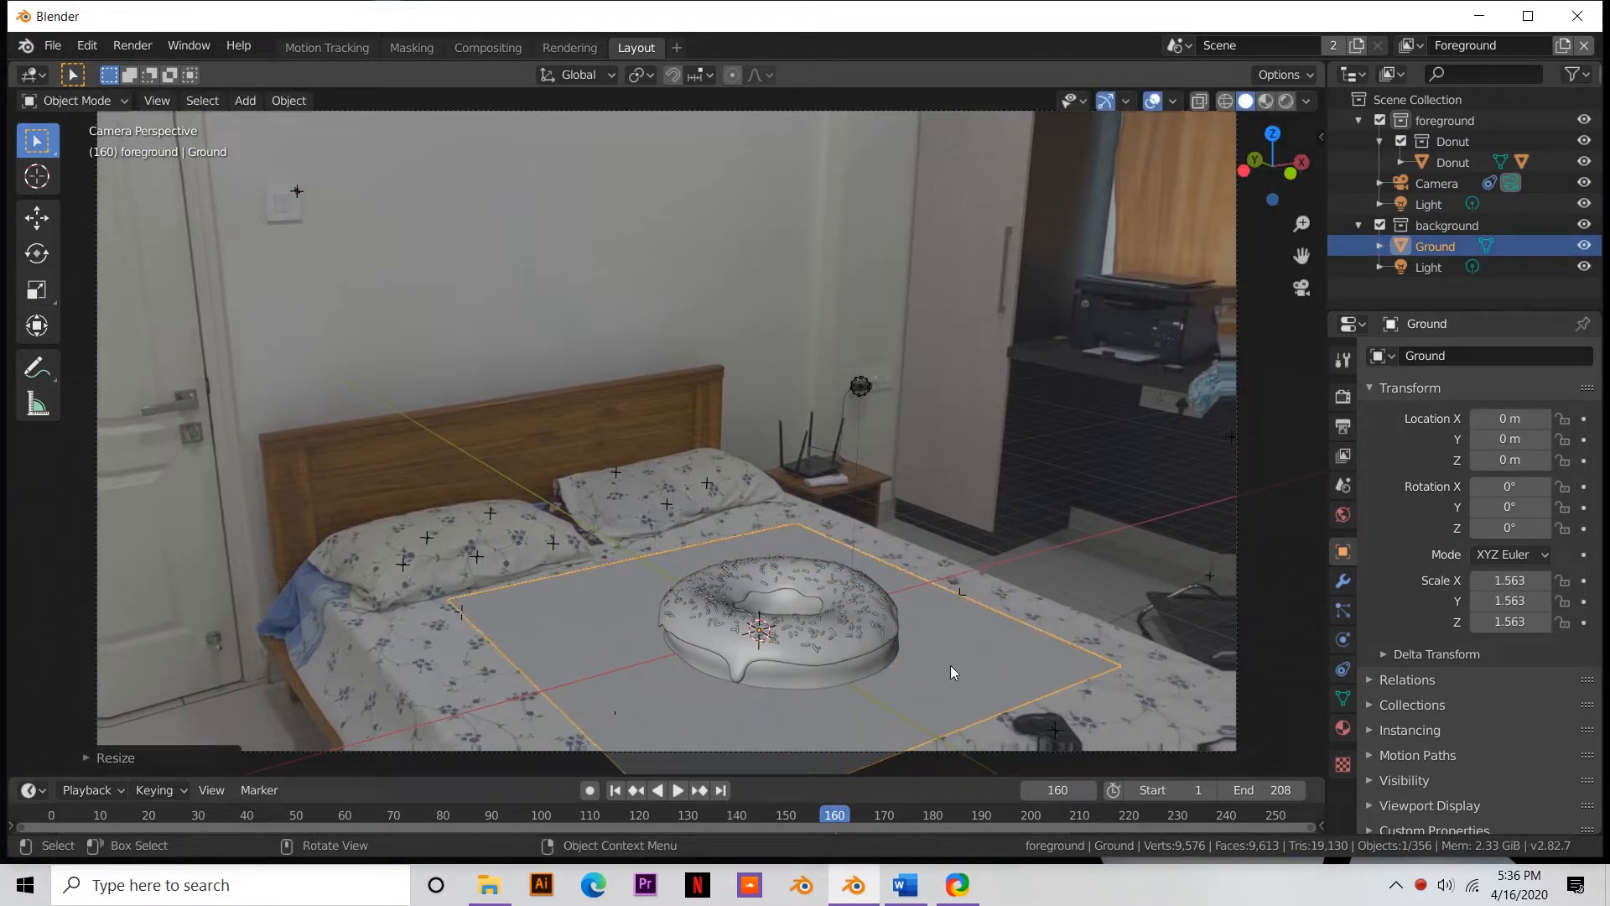
- Raise the whole donut about 0.5 m along the Z axis so its base sits on the ground plane
click(833, 664)
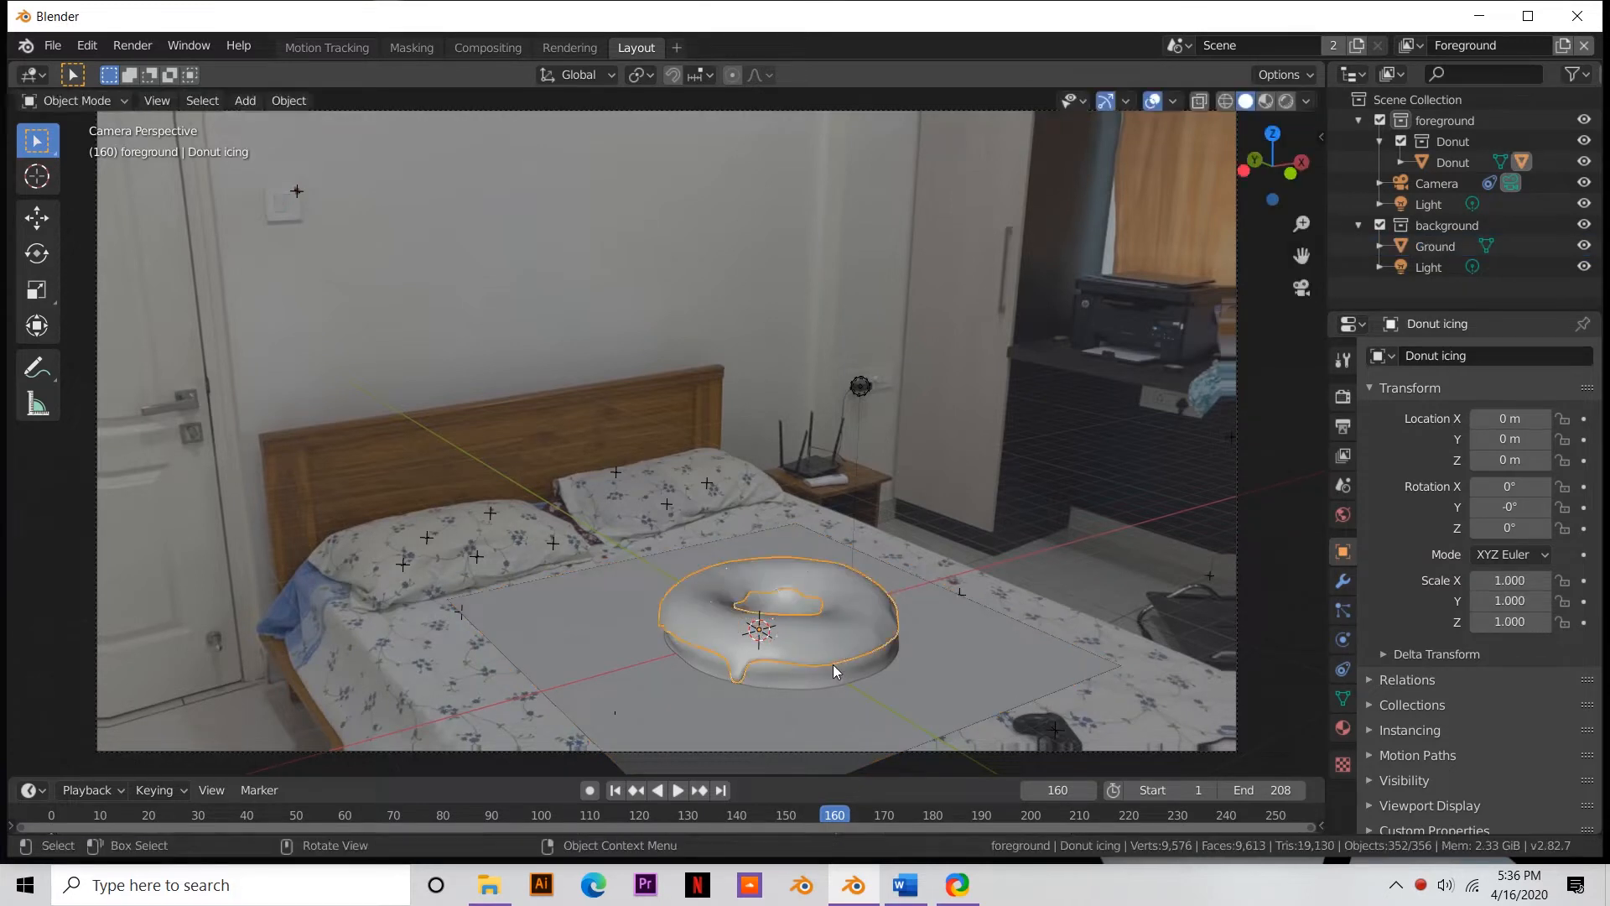
click(835, 673)
key(g)
key(z)
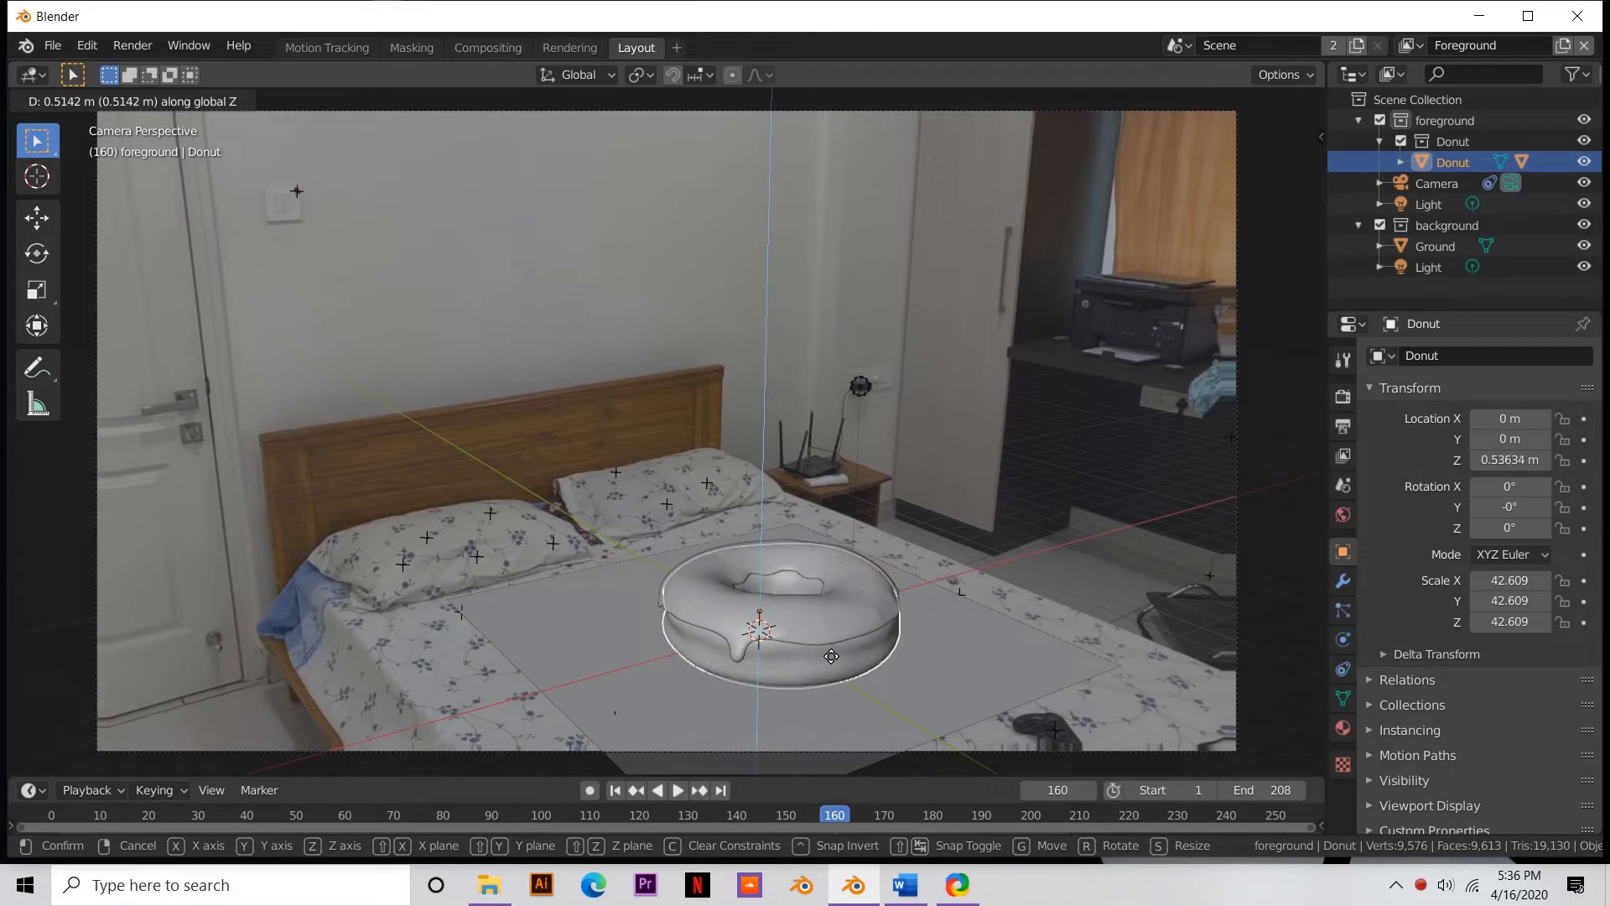
click(827, 641)
- Set the hair length of the donut icing's particle system to 170 m
click(891, 610)
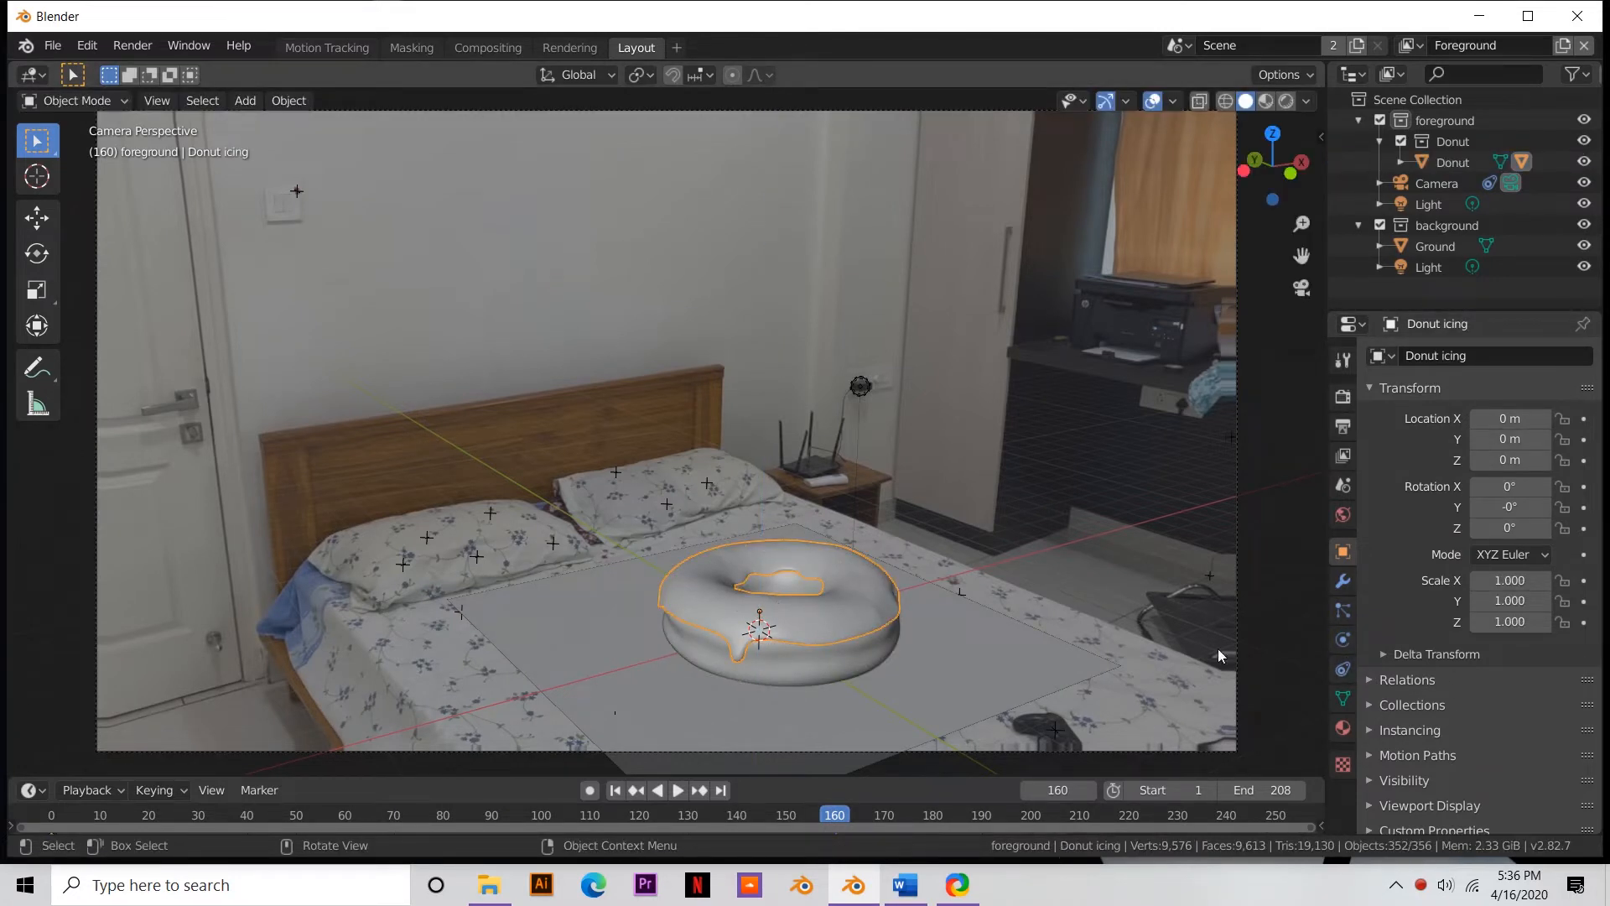
click(1343, 668)
click(1344, 646)
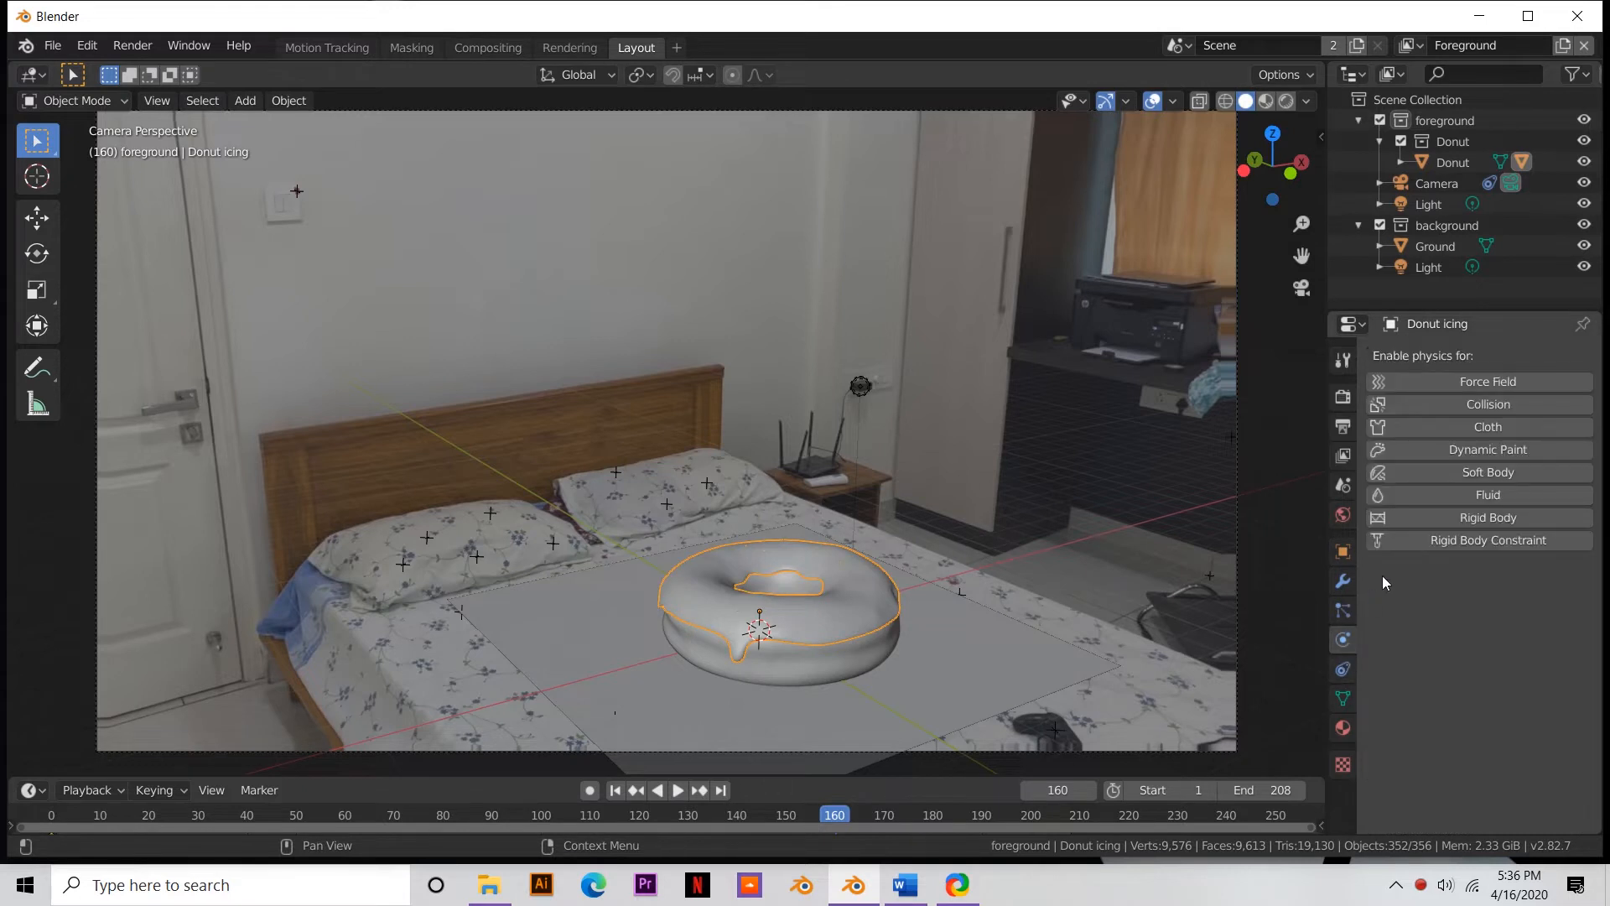
click(1344, 612)
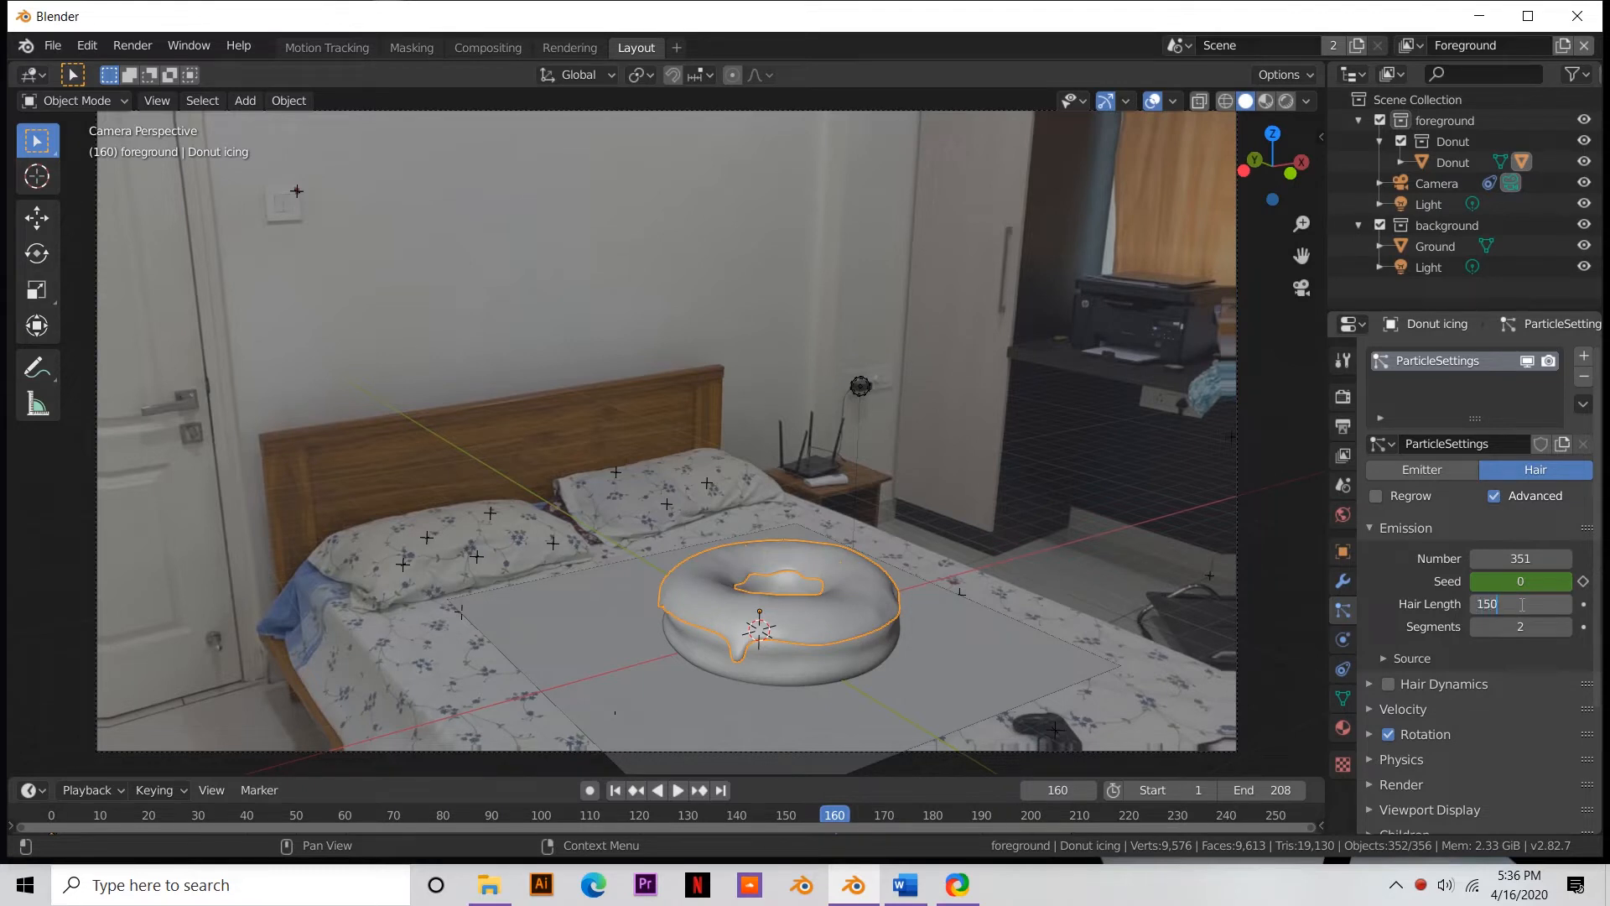
key(Return)
key(Return)
click(1013, 455)
scroll(790, 644, up, 2)
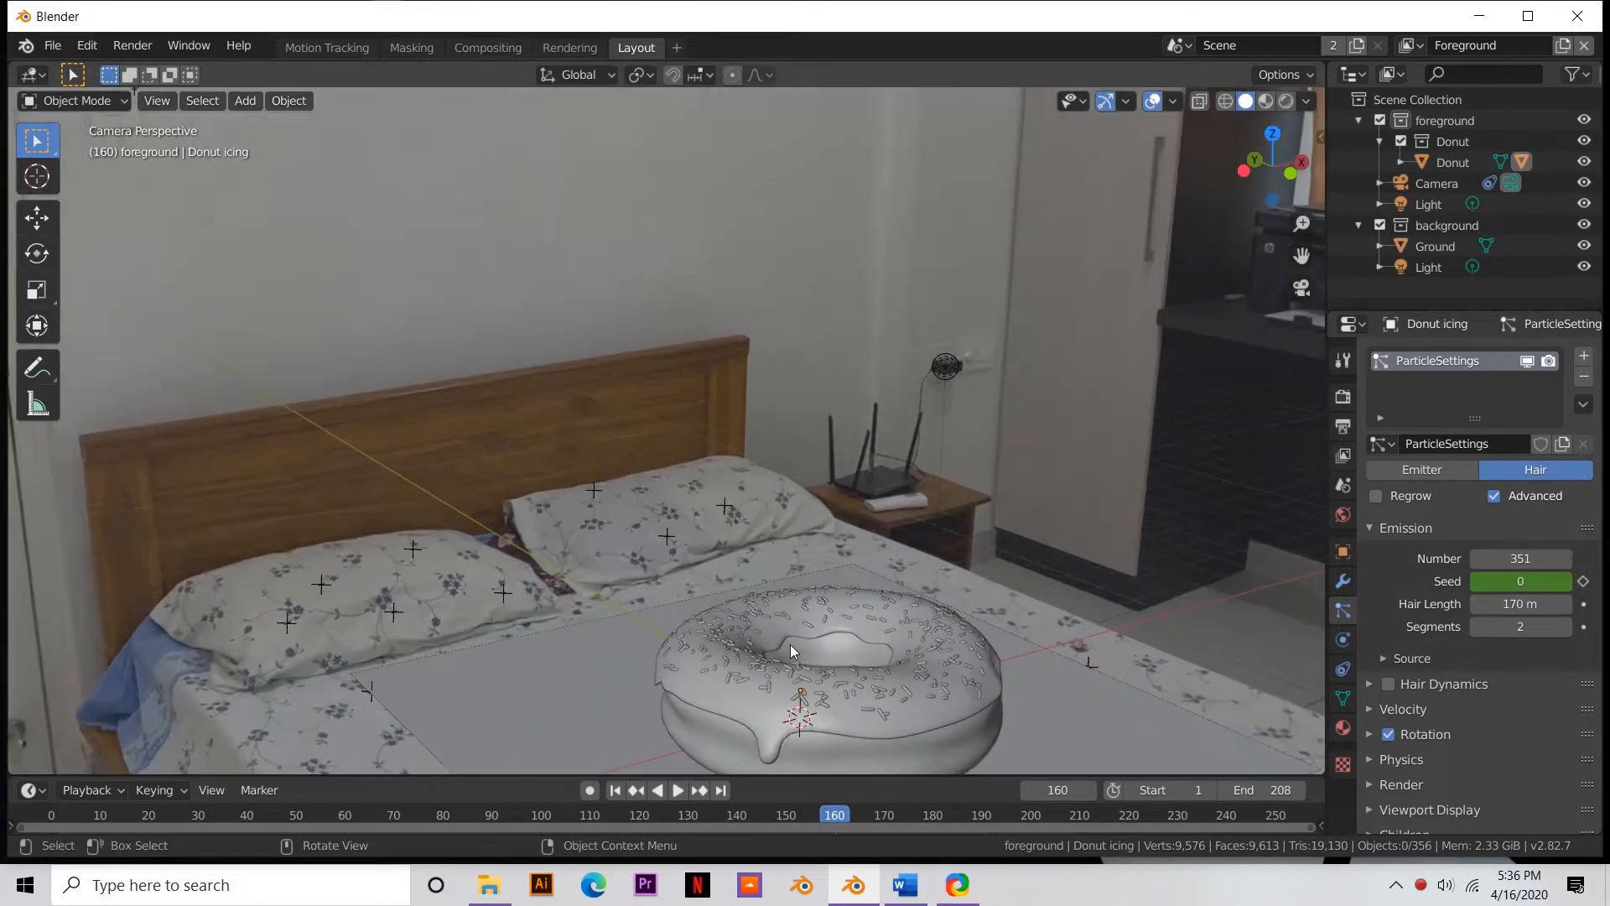
- Switch the camera view to rendered shading with the donut and ground plane in frame
scroll(796, 646, down, 3)
scroll(882, 539, up, 2)
key(z)
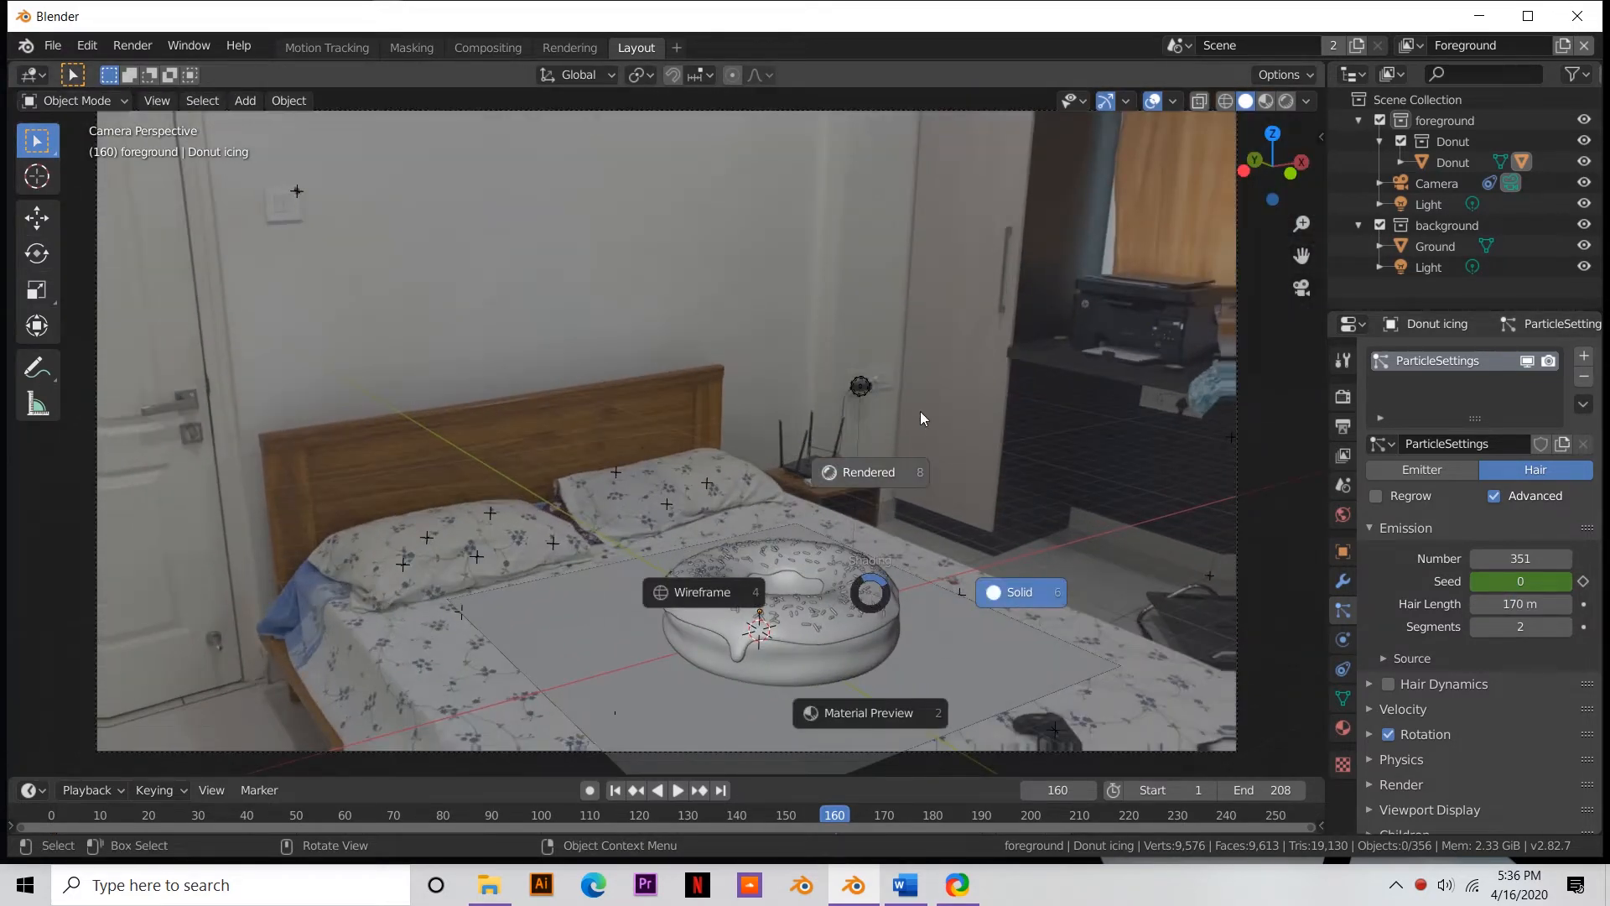
click(899, 538)
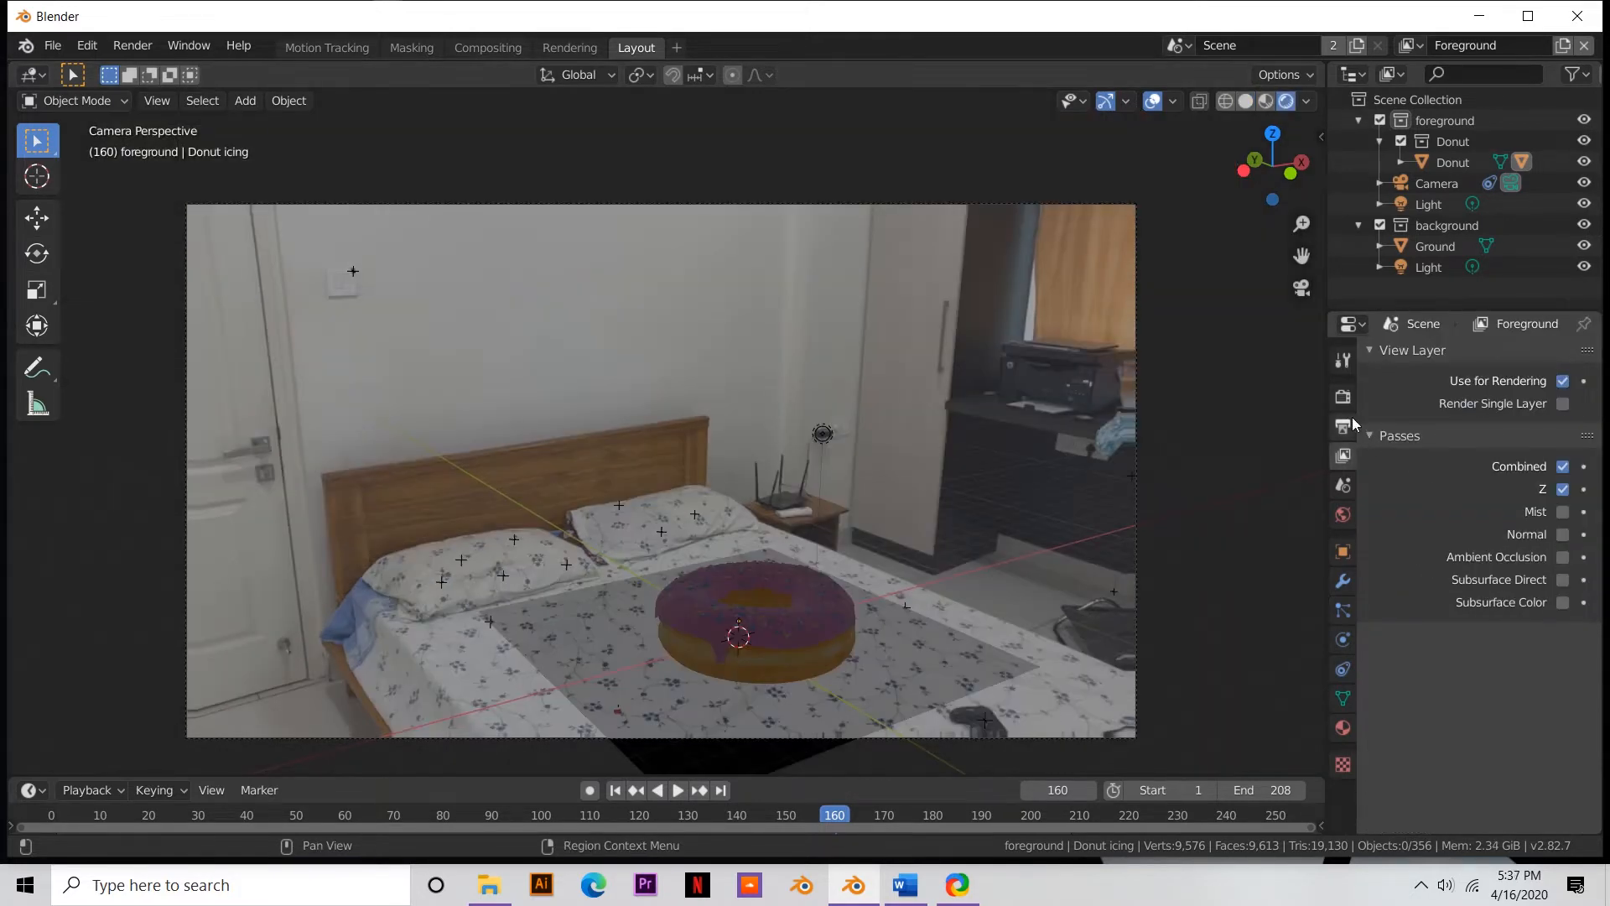
- Enable a transparent film background in the render settings
click(1343, 397)
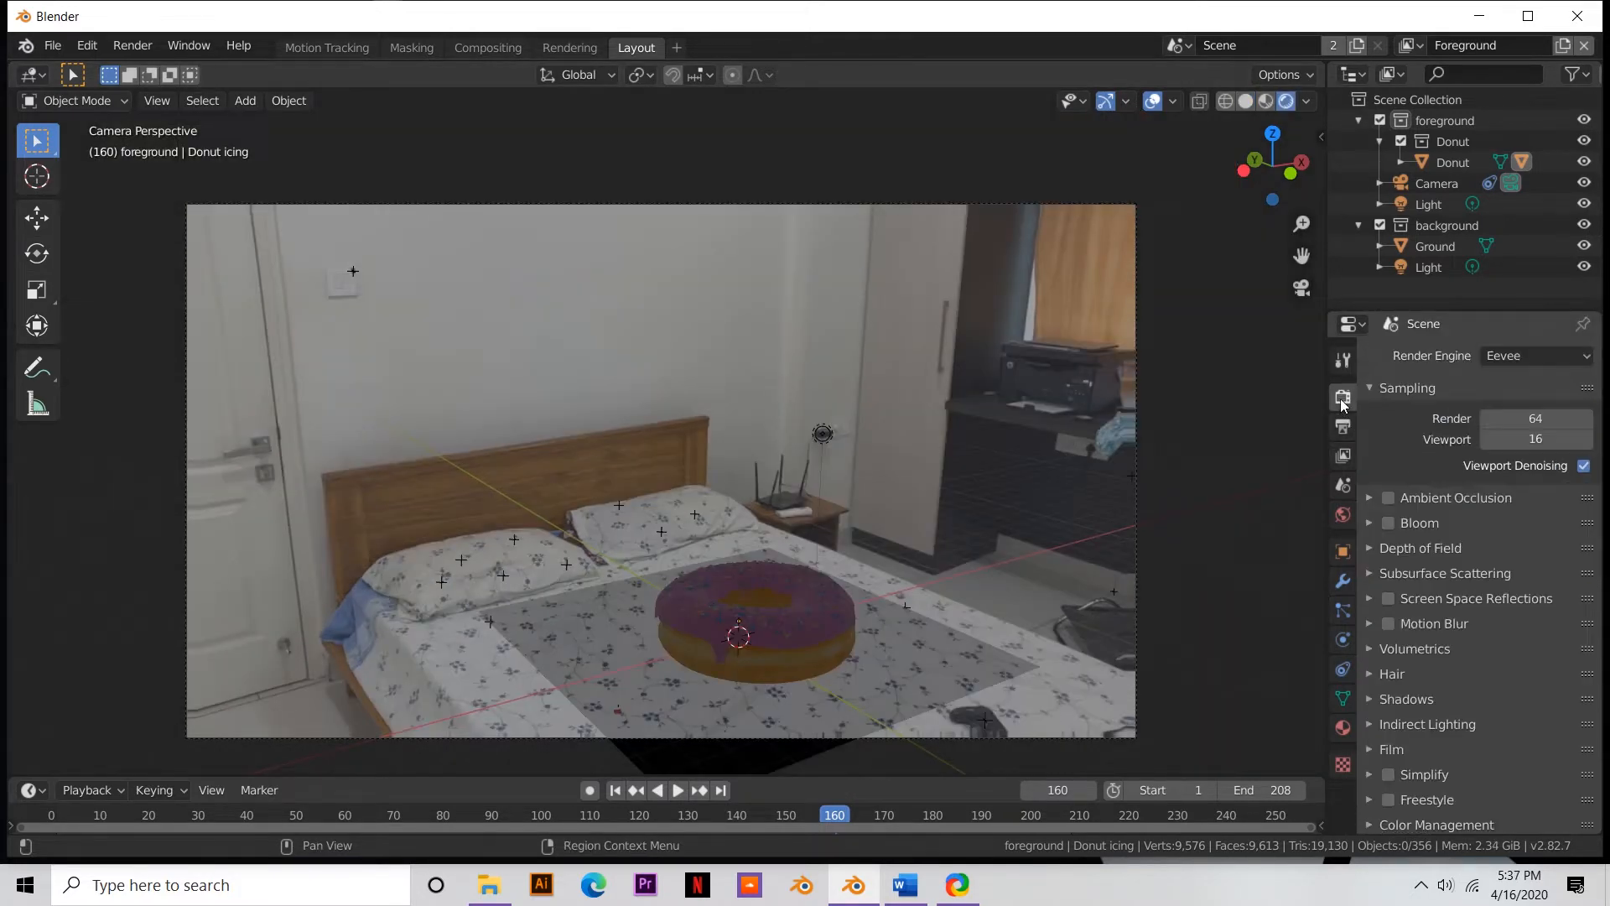
click(1392, 749)
scroll(1405, 754, down, 2)
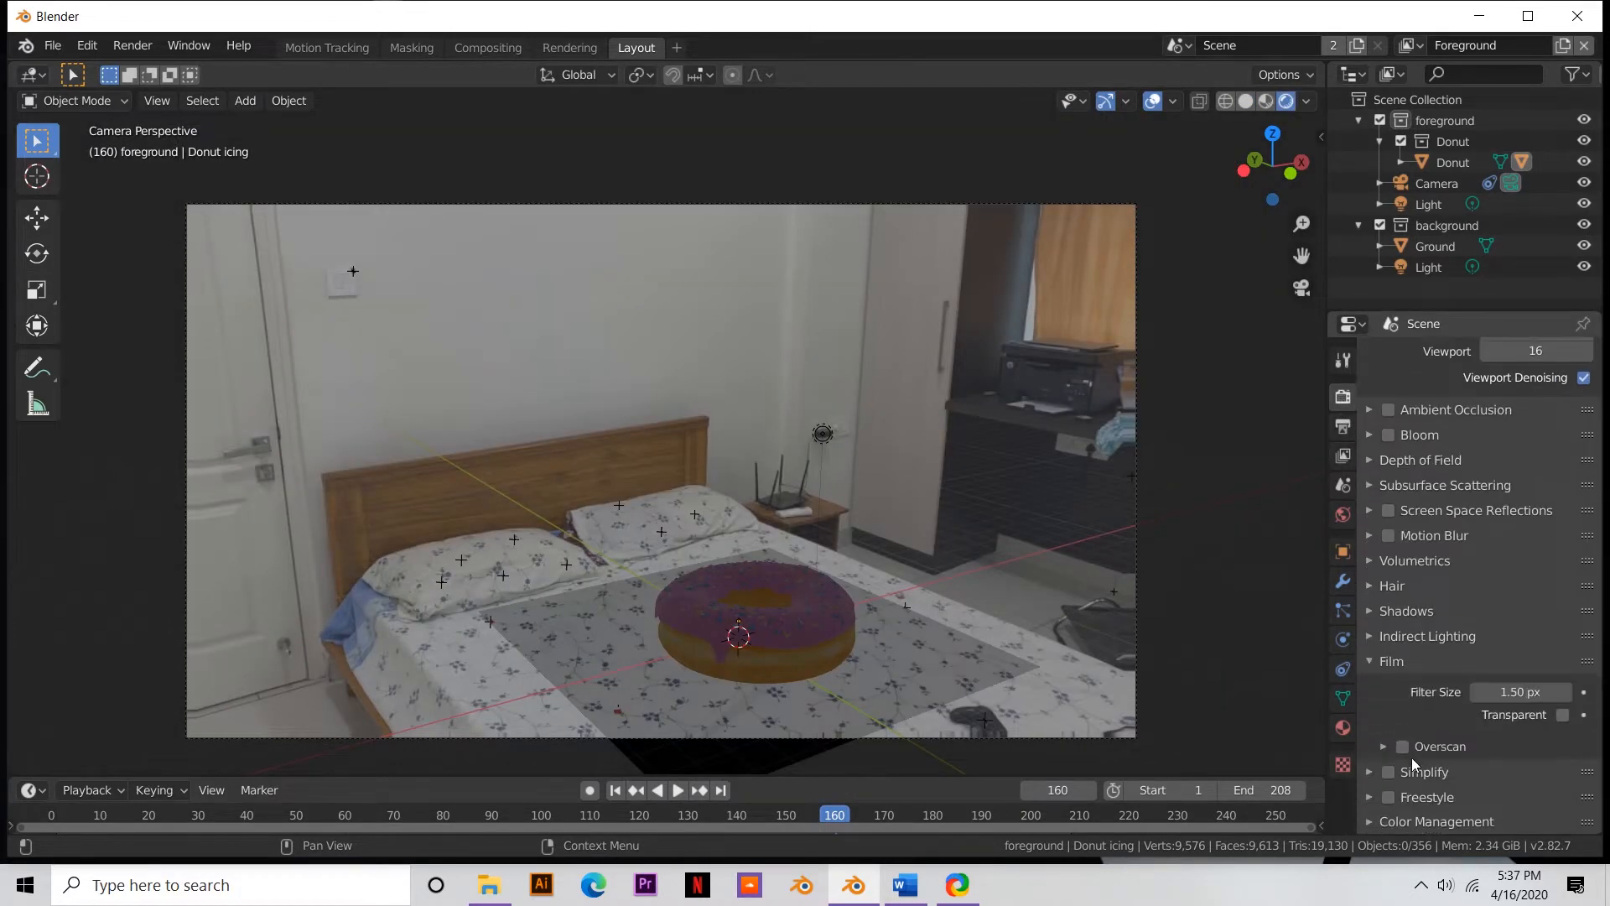
click(1545, 715)
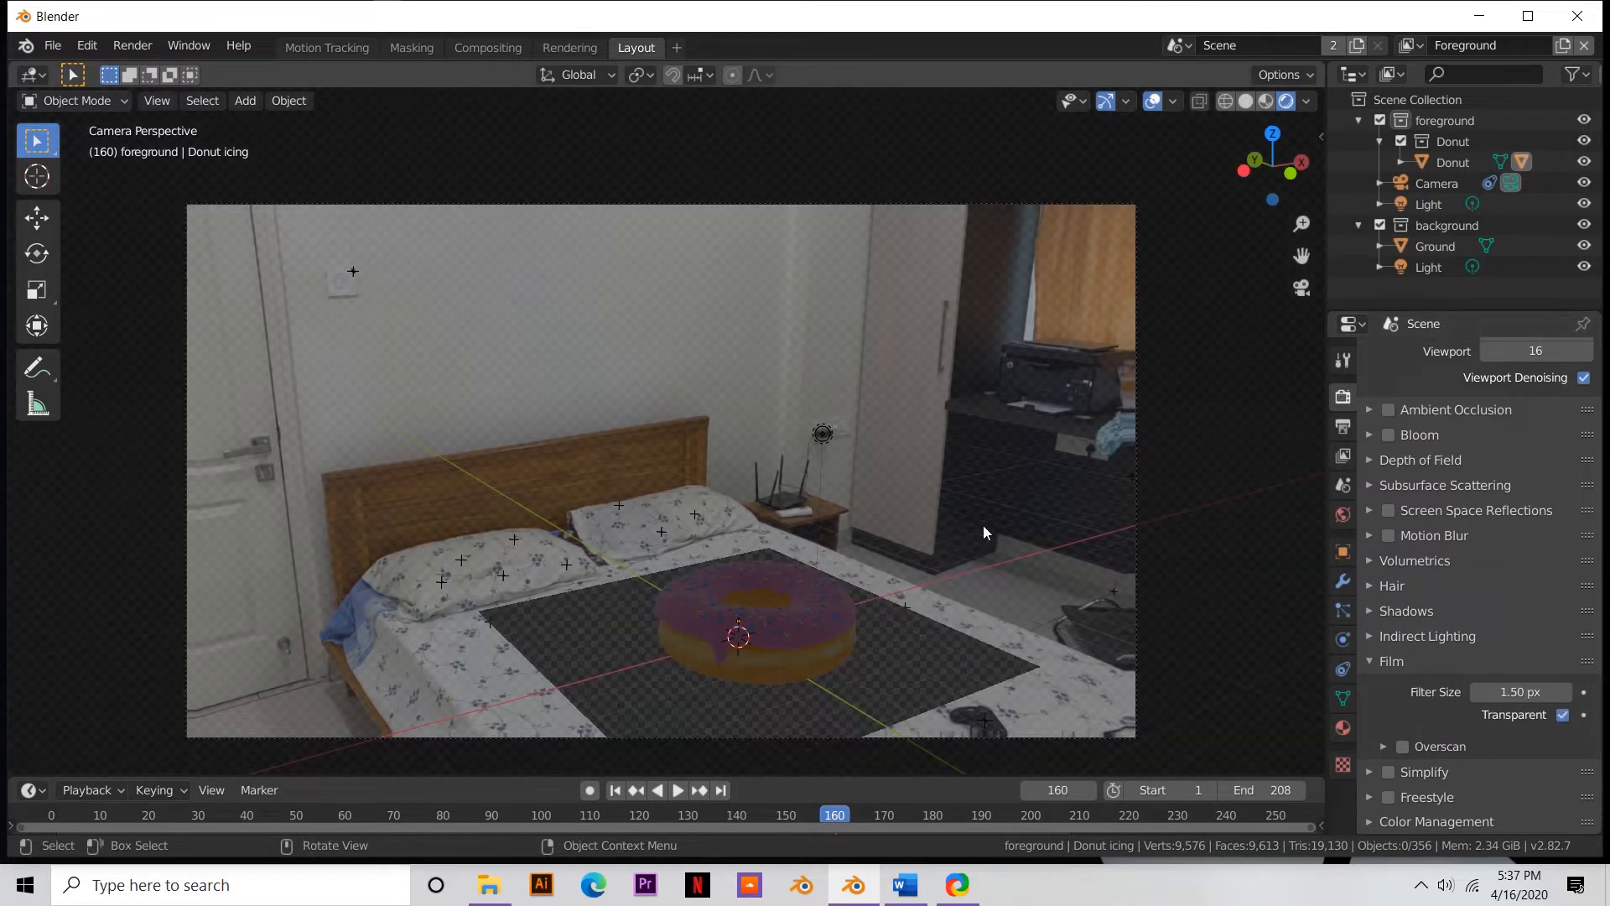
- Change the render engine to Cycles
scroll(908, 562, down, 1)
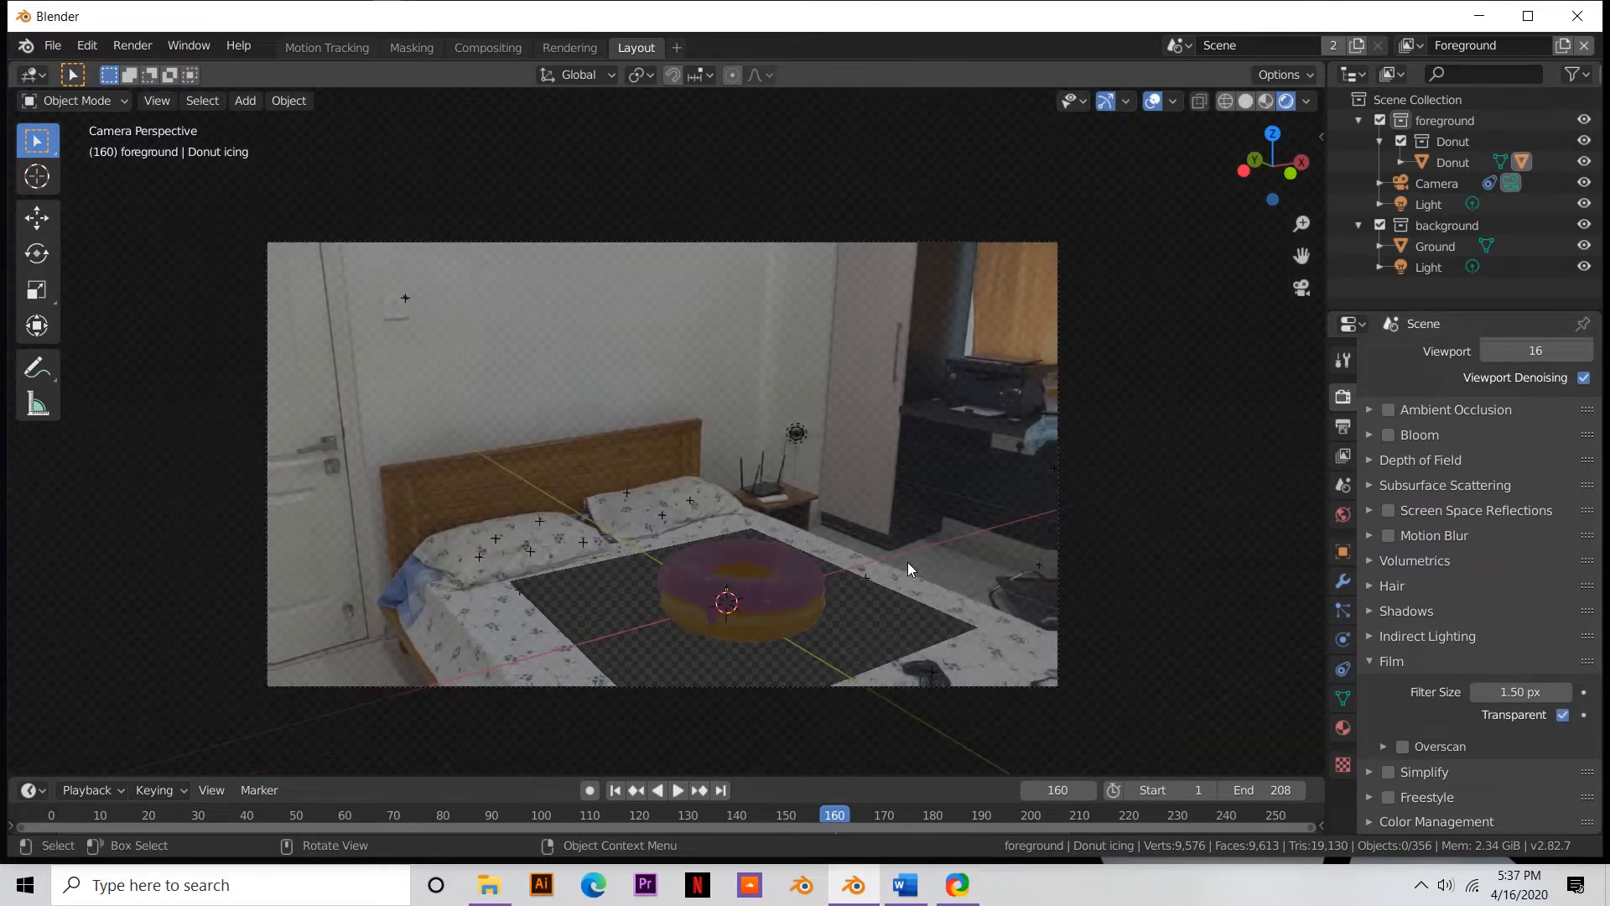
scroll(907, 562, up, 2)
scroll(908, 562, down, 1)
scroll(1492, 521, up, 2)
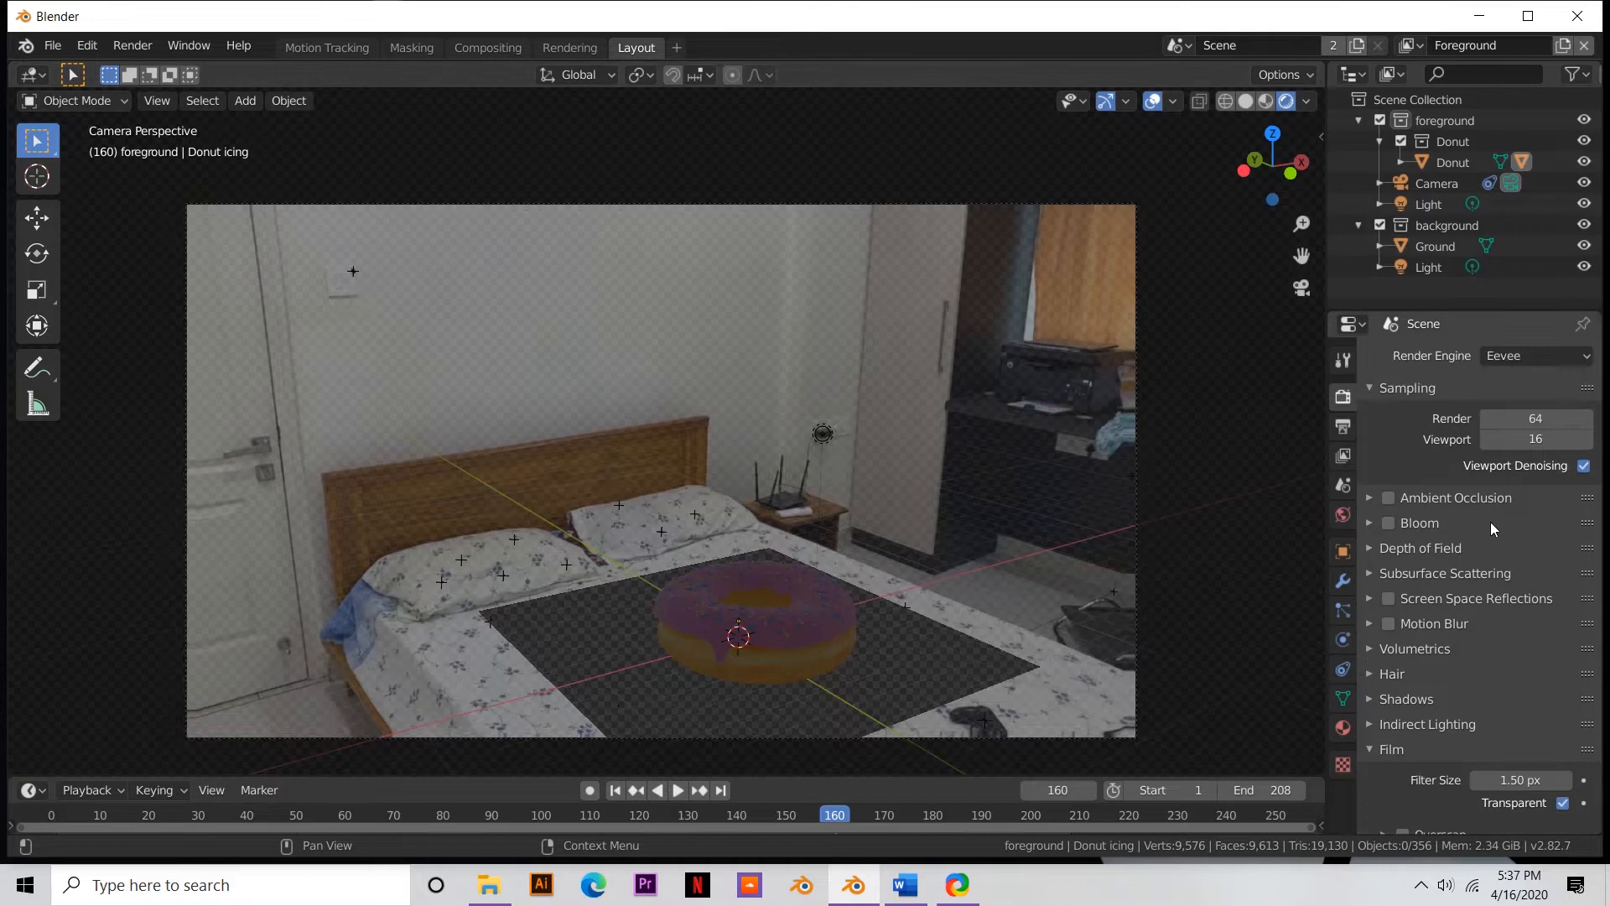
click(1536, 355)
click(1520, 425)
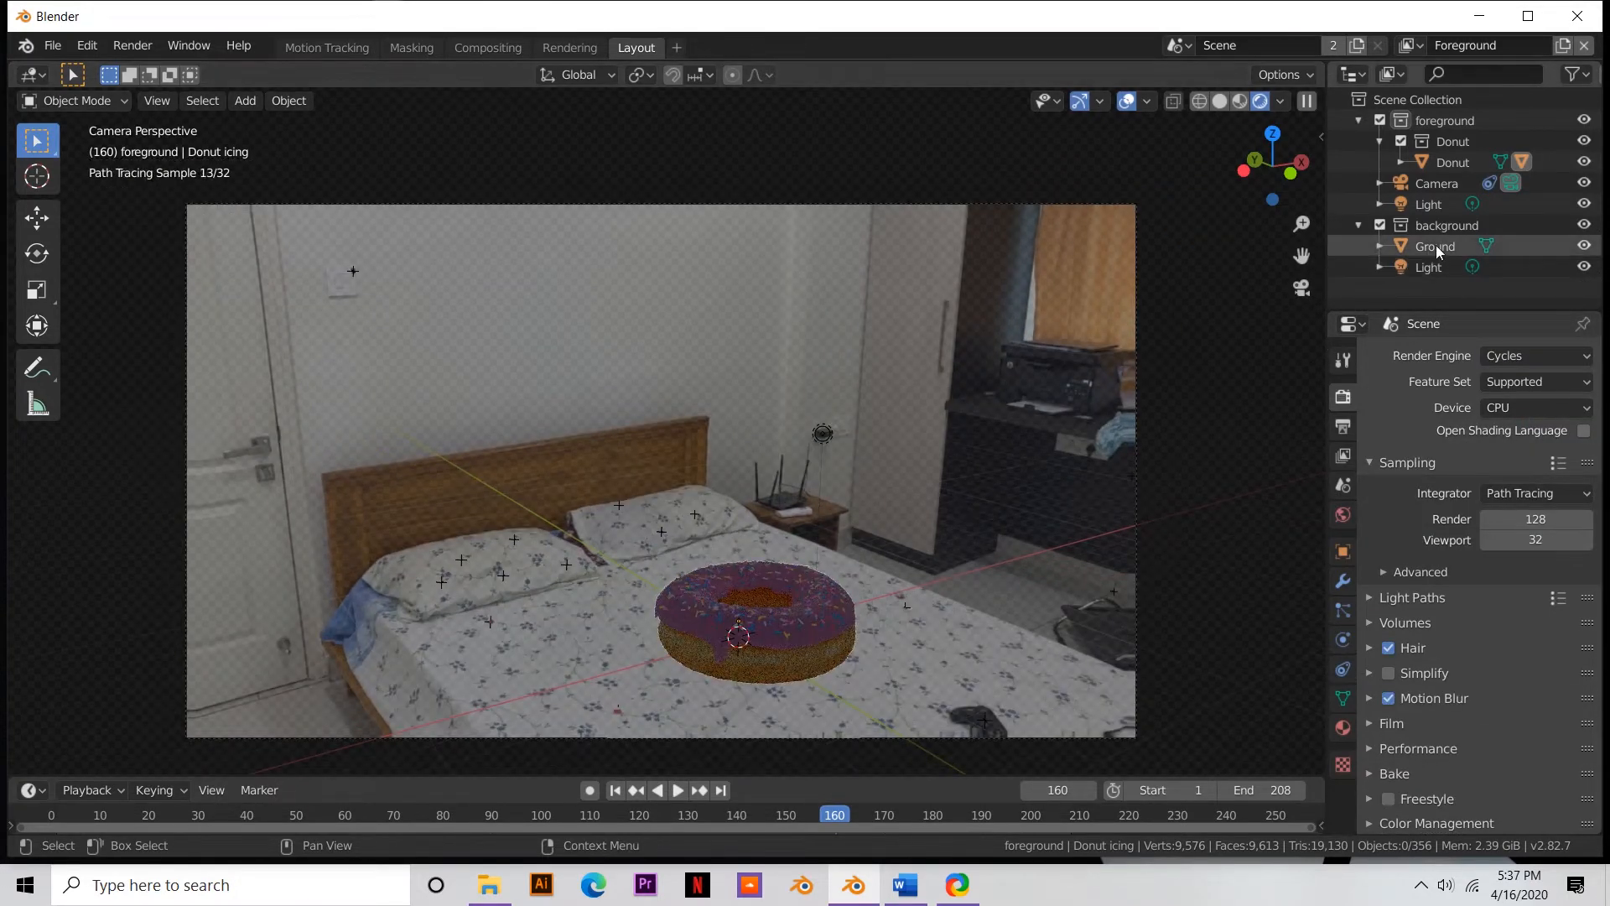
- Move the Ground plane from the background collection into the foreground collection
click(1435, 247)
click(1436, 267)
click(1440, 247)
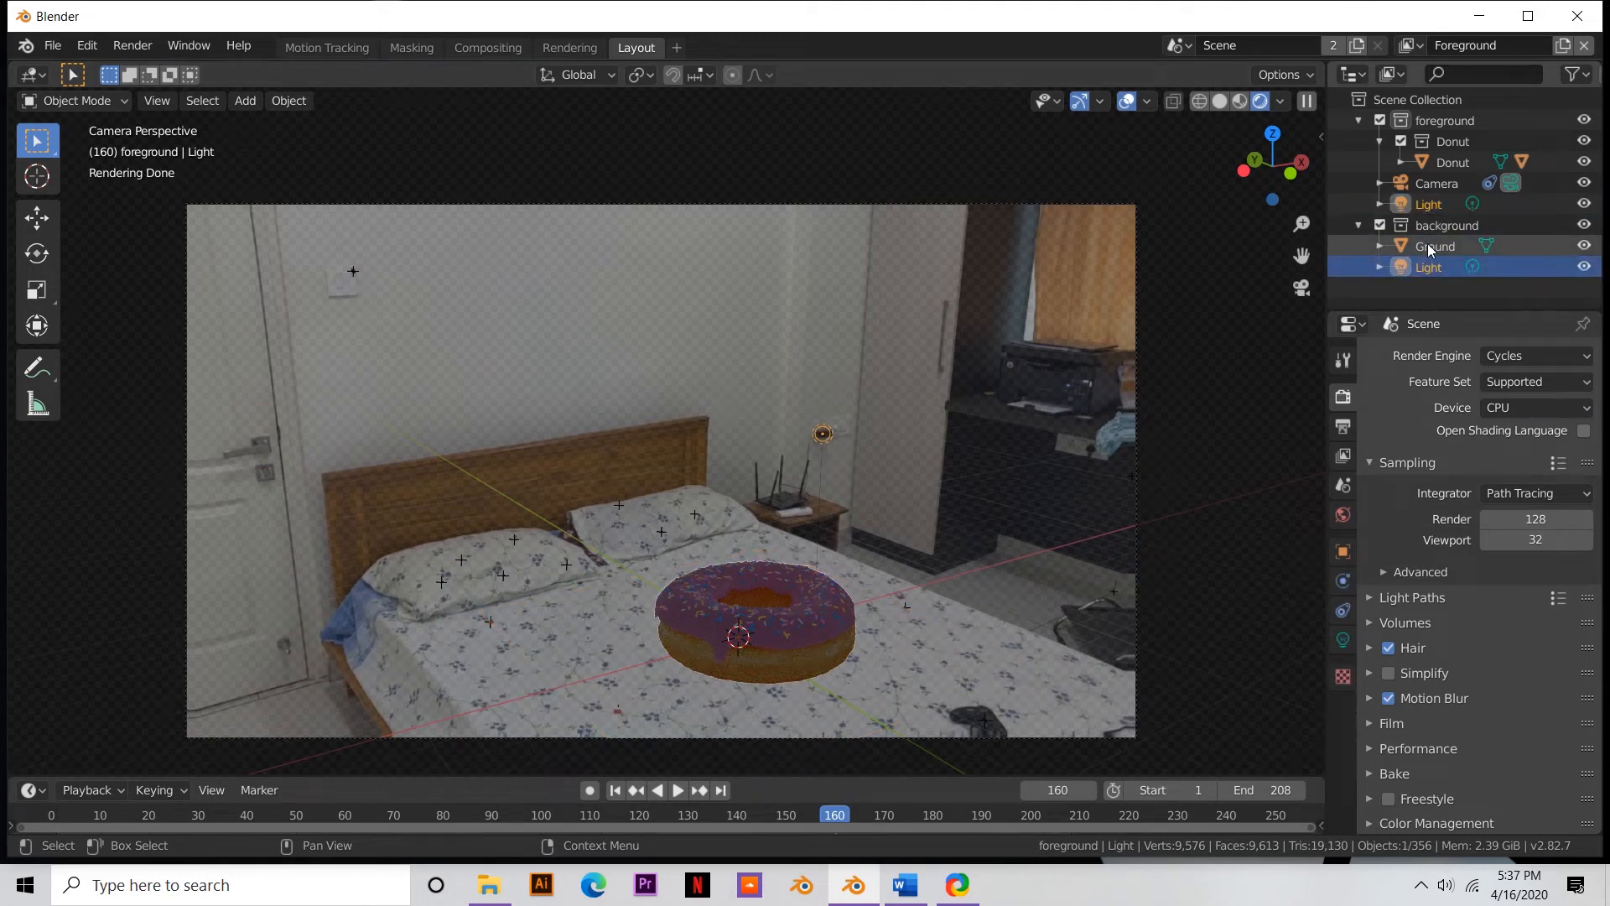
drag(1436, 248, 1423, 199)
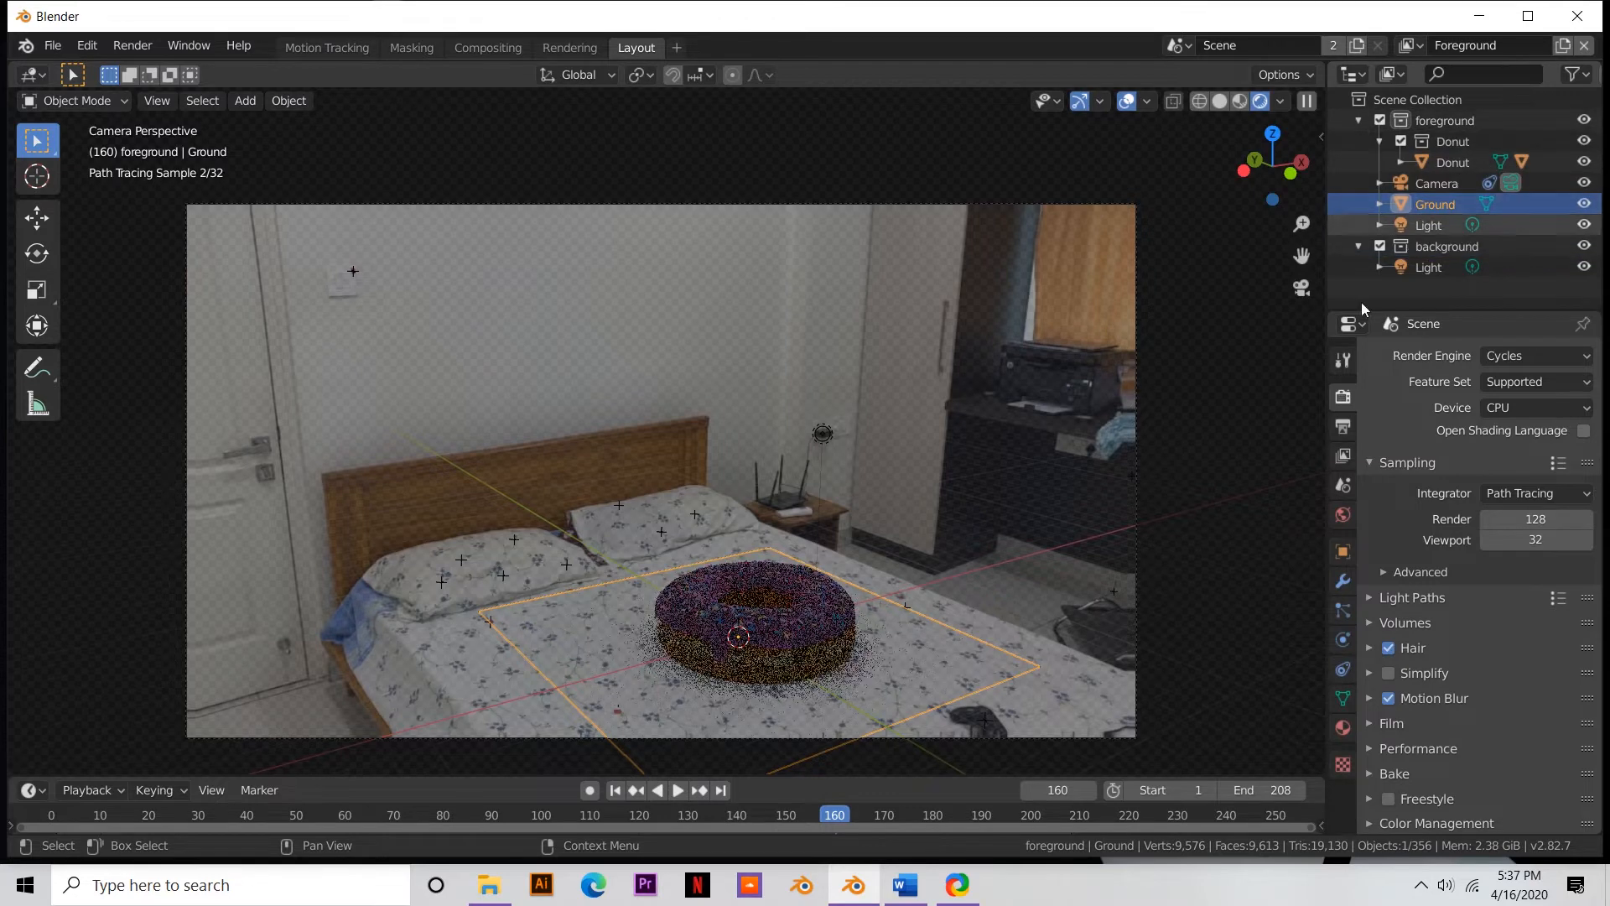
- Raise the donut straight up along Z to about 6.94 m so it floats above the bed
click(953, 472)
click(793, 661)
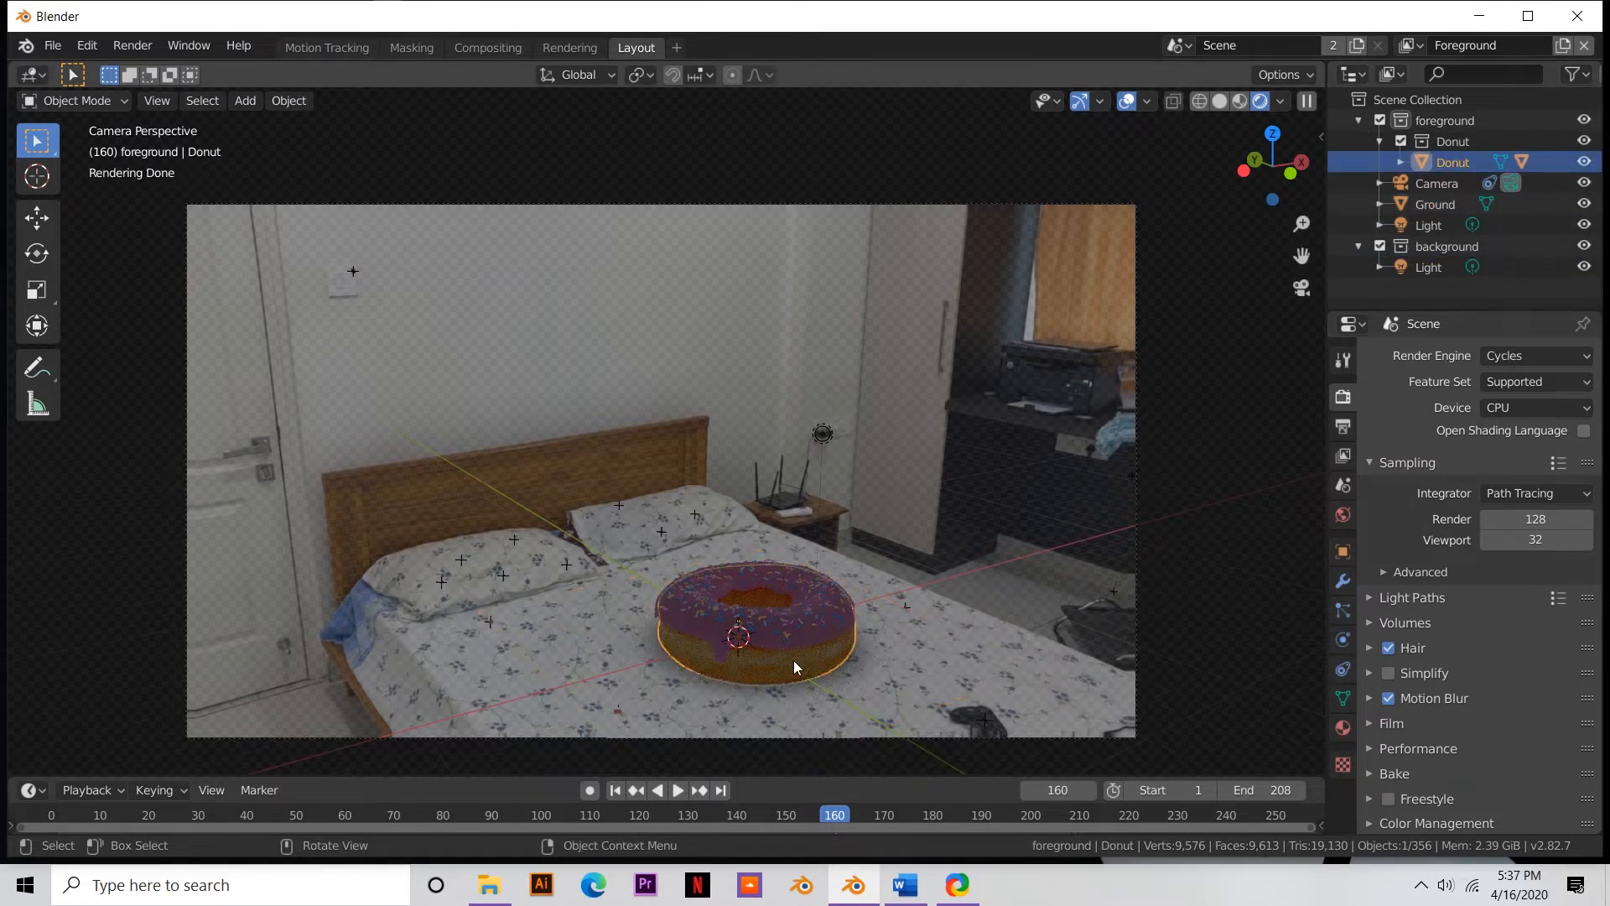
key(g)
key(z)
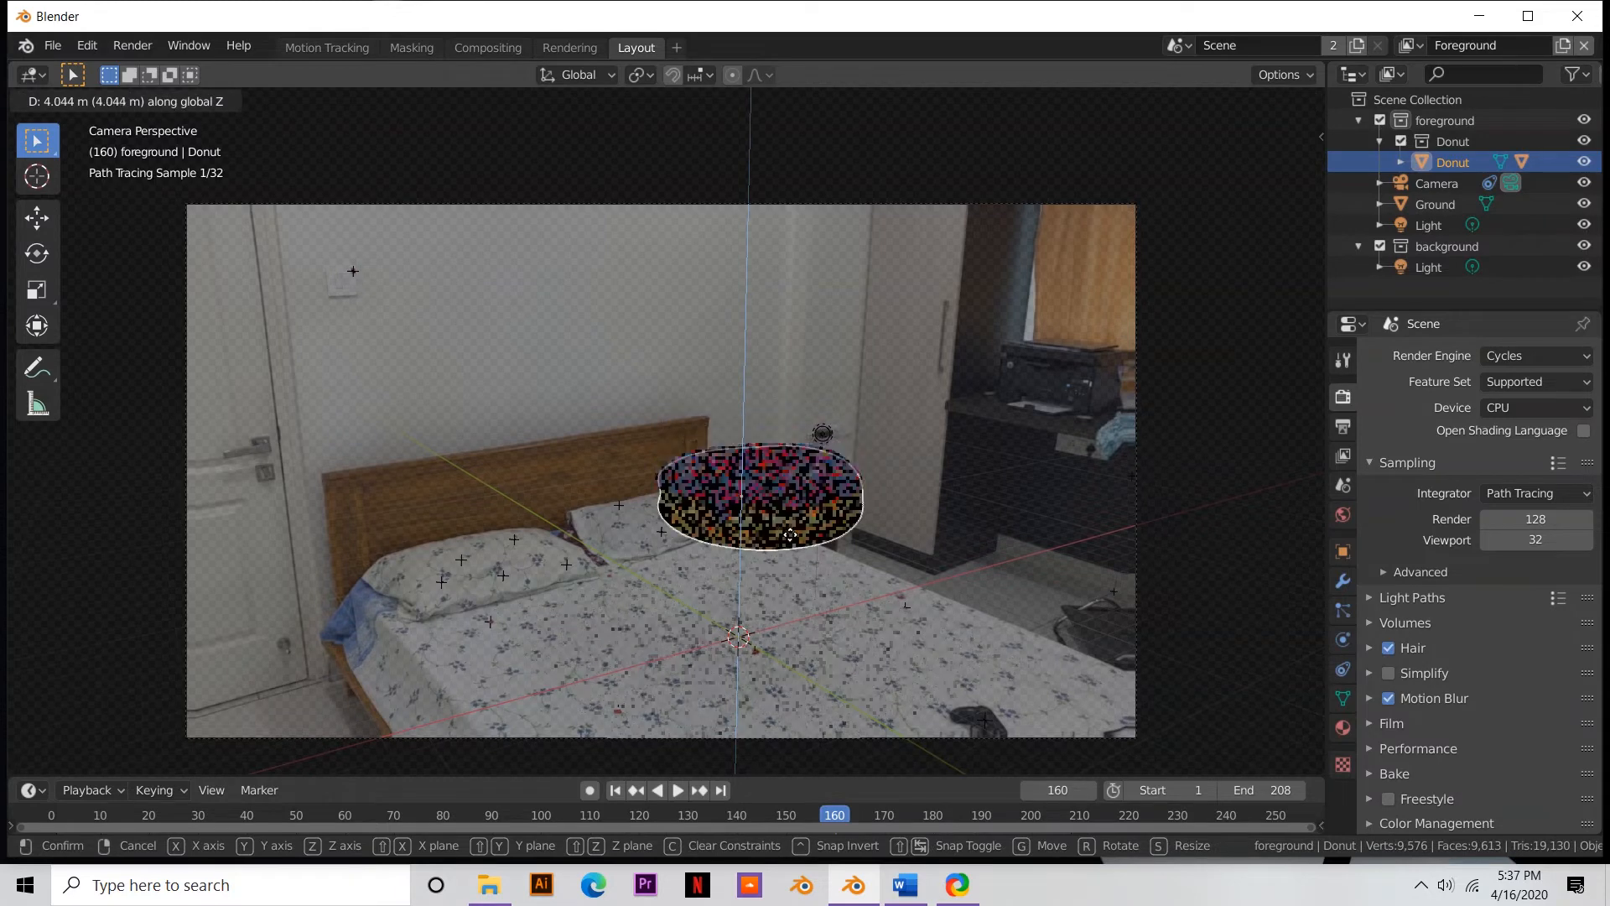
click(944, 555)
scroll(882, 531, up, 3)
scroll(898, 554, down, 4)
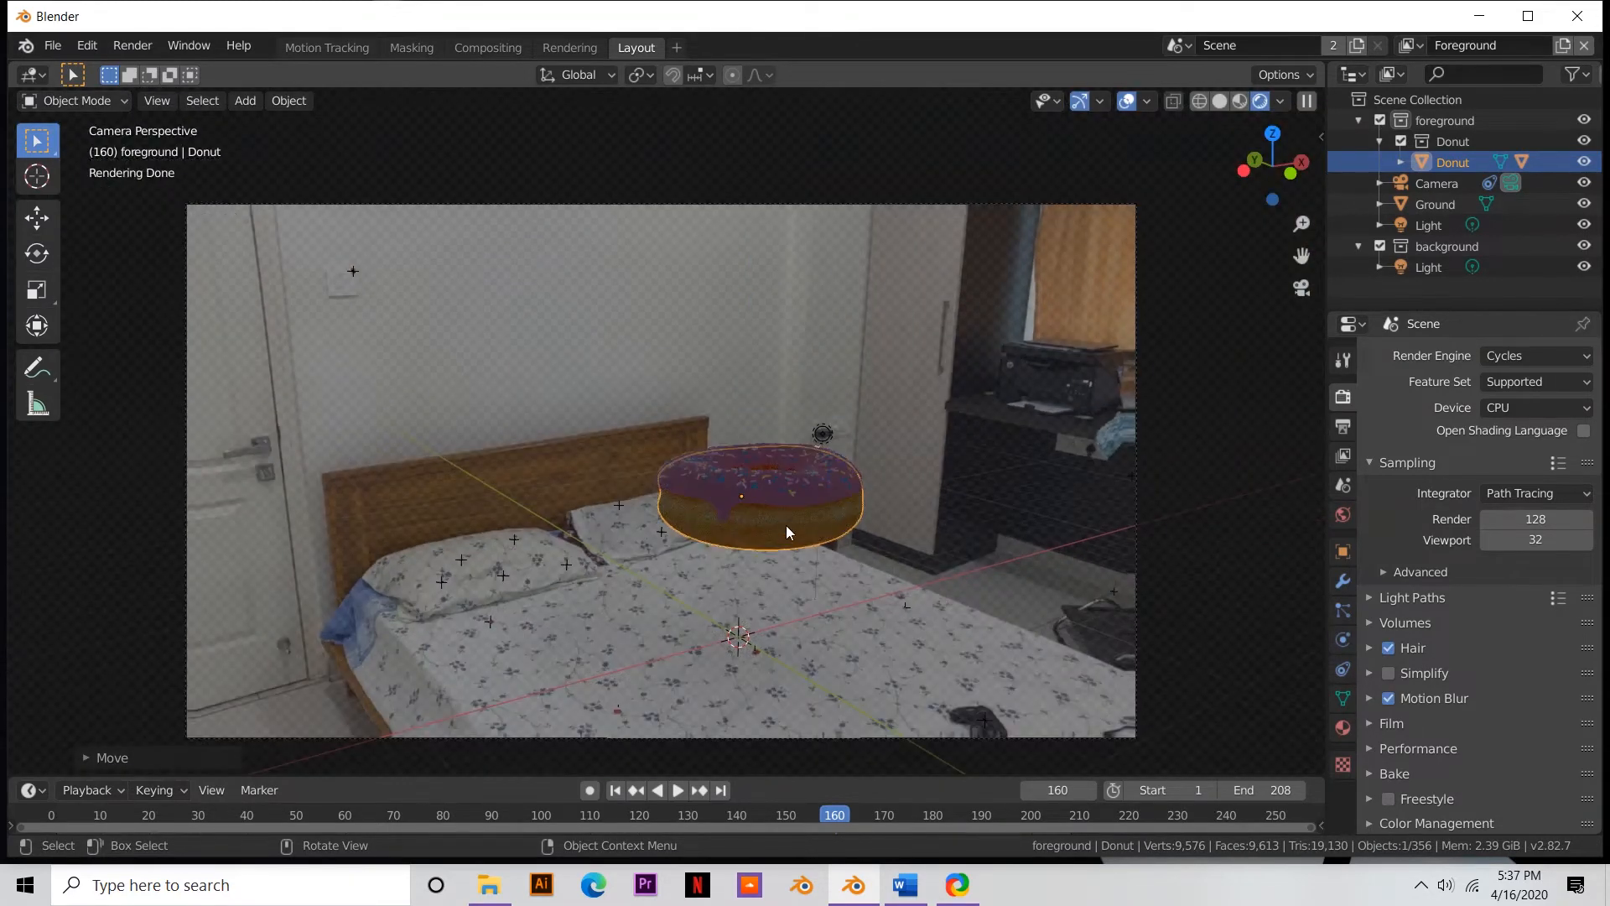
key(g)
key(z)
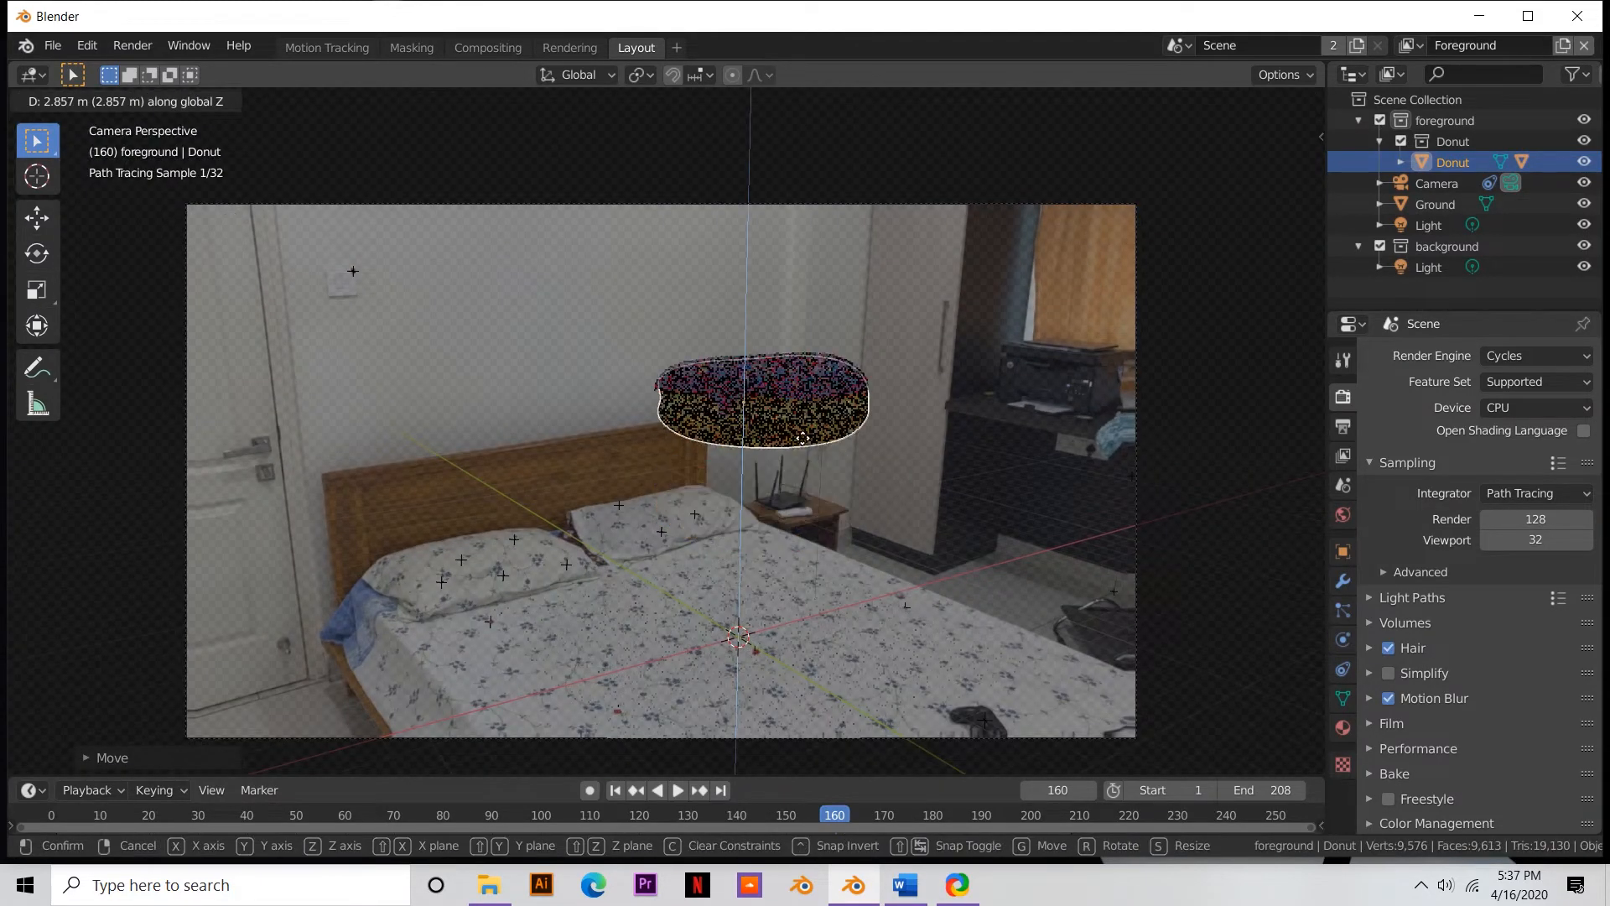
click(787, 450)
- Rotate the floating donut onto its edge and adjust its rotation to about 59.6° on Y and 6.8° on Z
key(r)
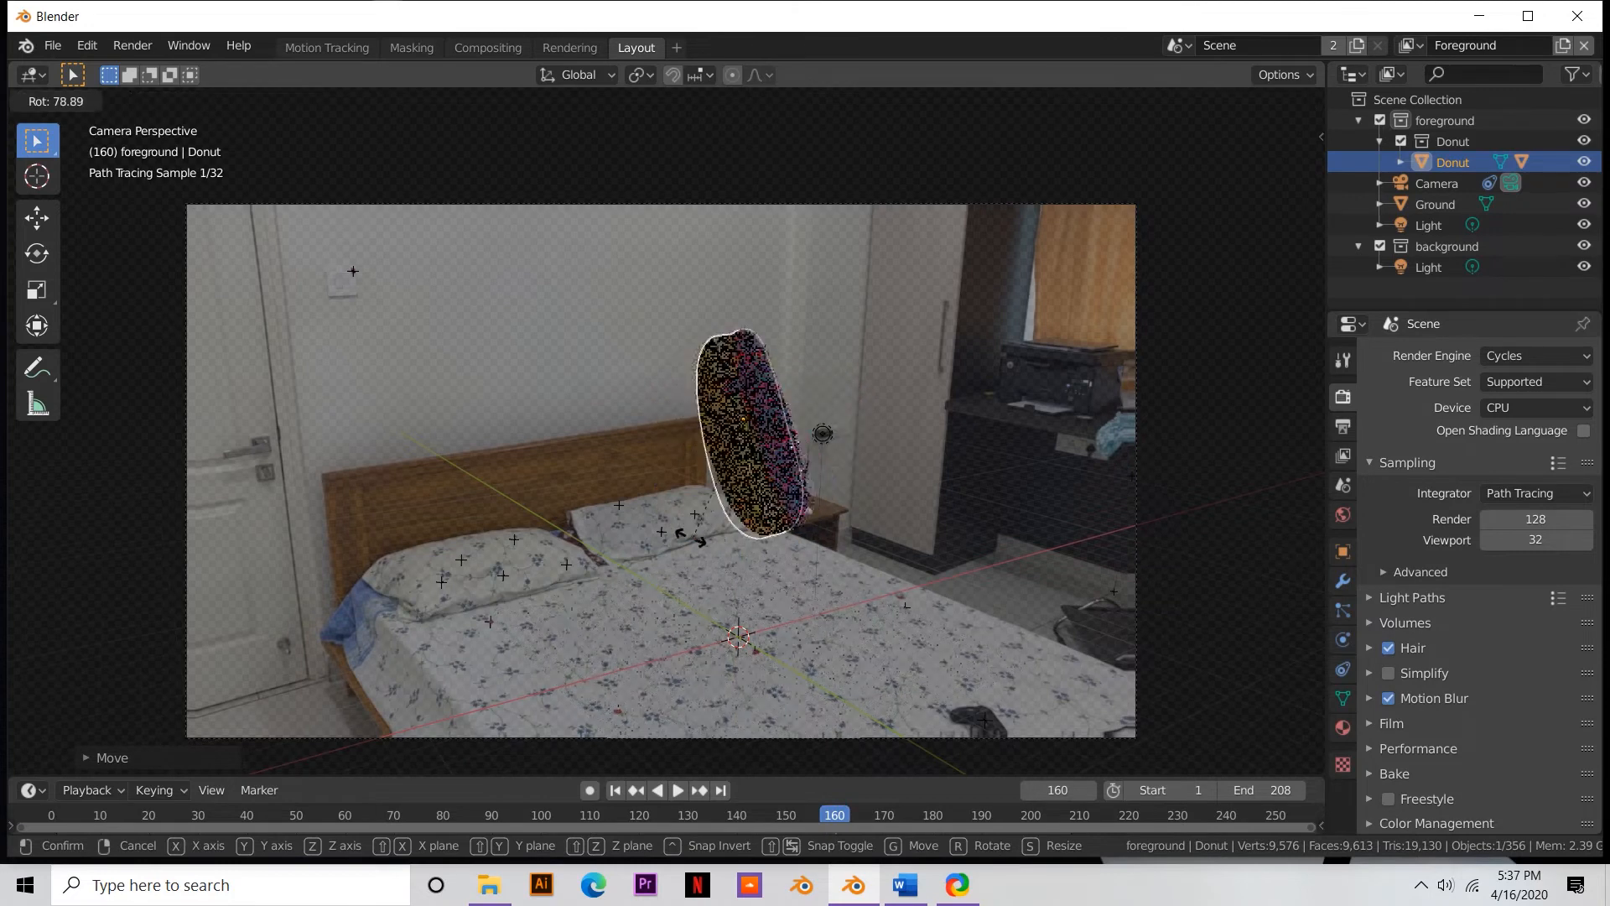
click(686, 538)
key(r)
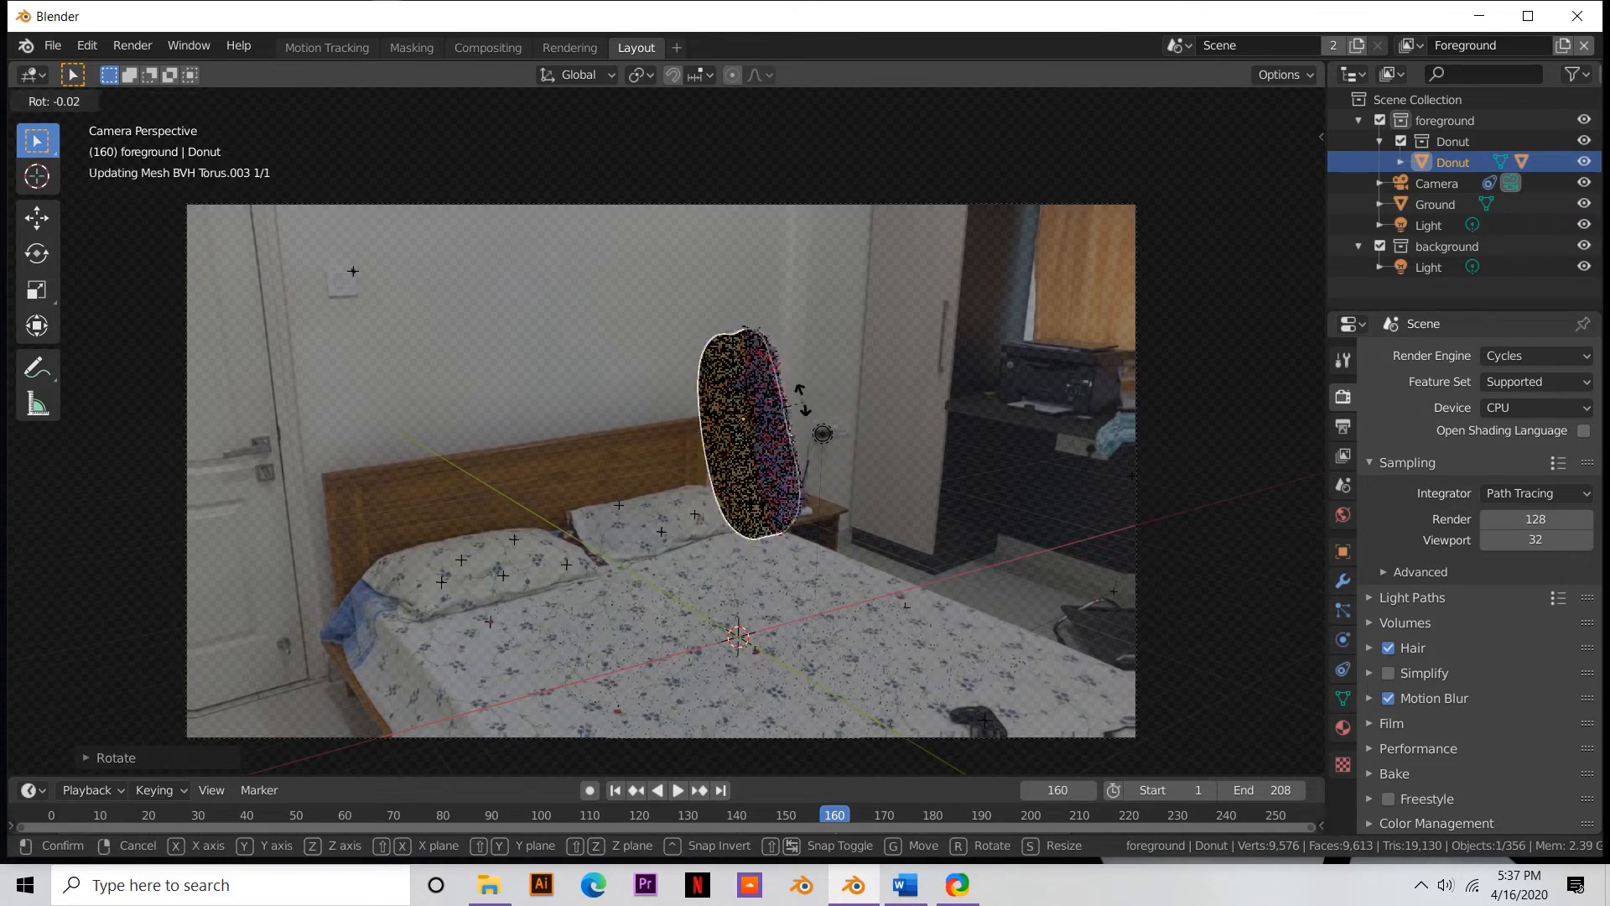
click(806, 512)
click(1343, 552)
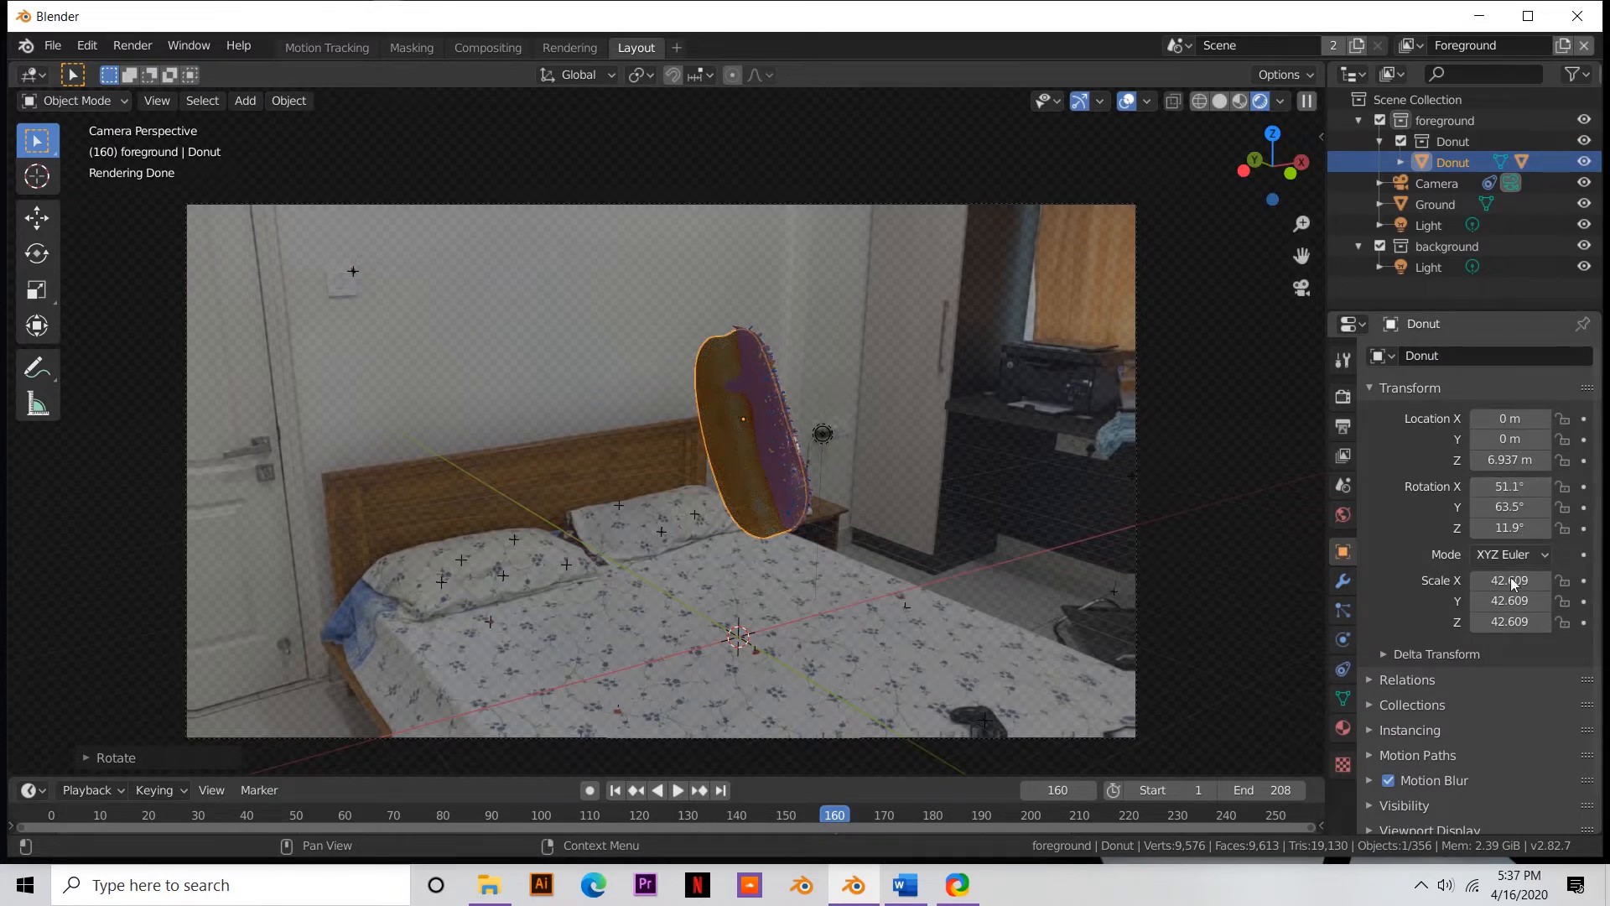
mouse_move(1509, 507)
mouse_down()
mouse_move(1480, 506)
mouse_move(1543, 506)
mouse_move(1484, 528)
mouse_up()
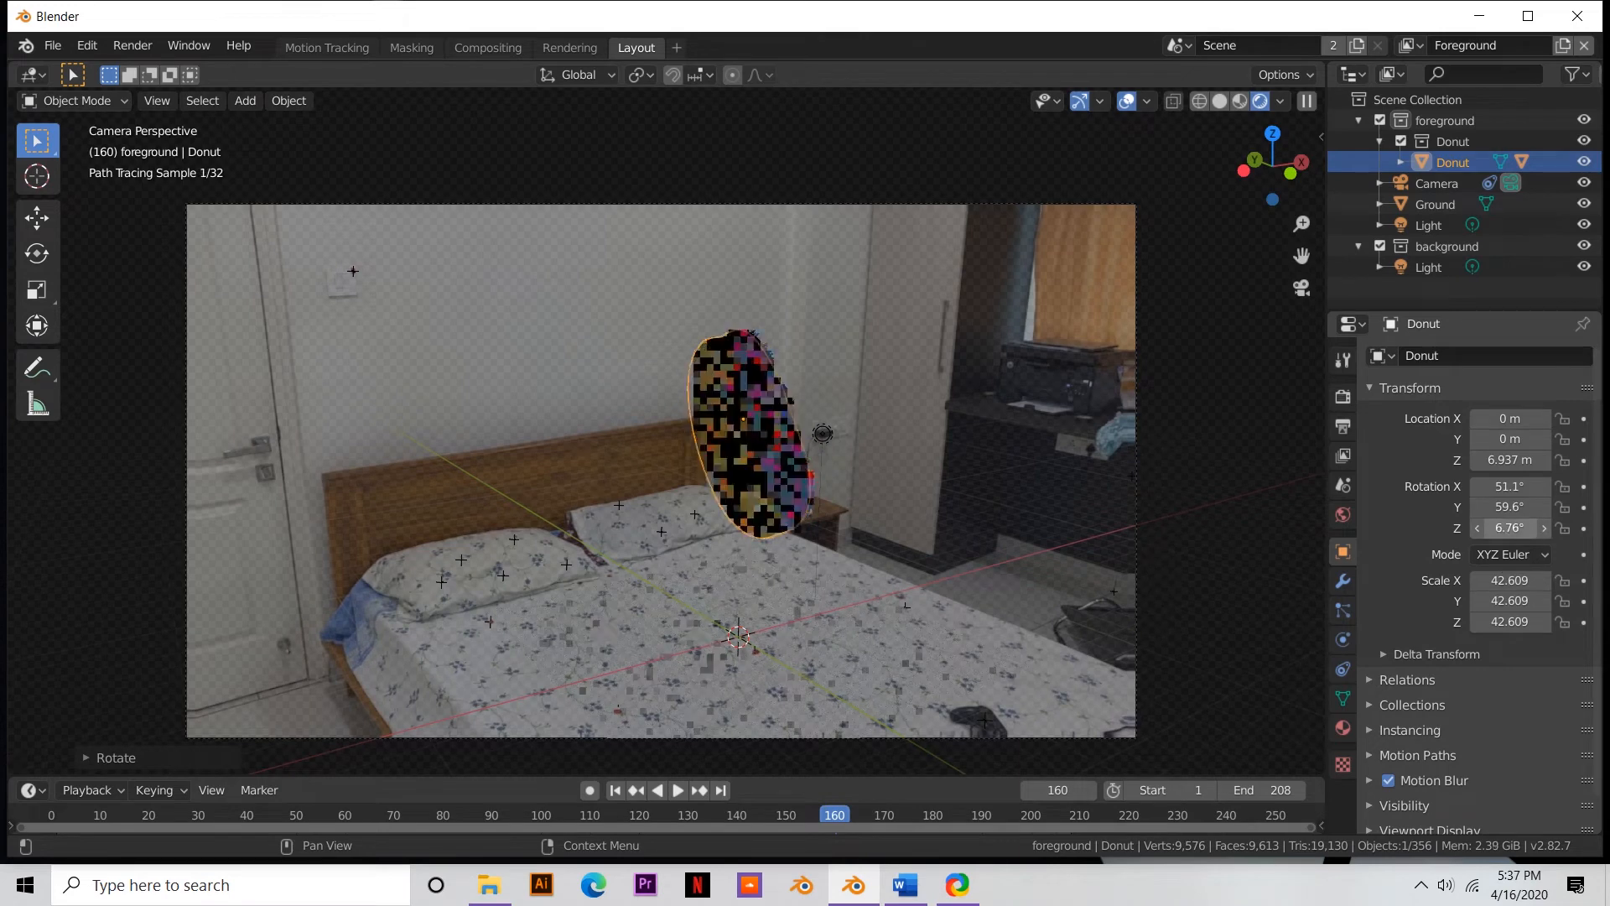
- Reposition the upright donut in the air above the bed and select it at frame 85
click(1343, 609)
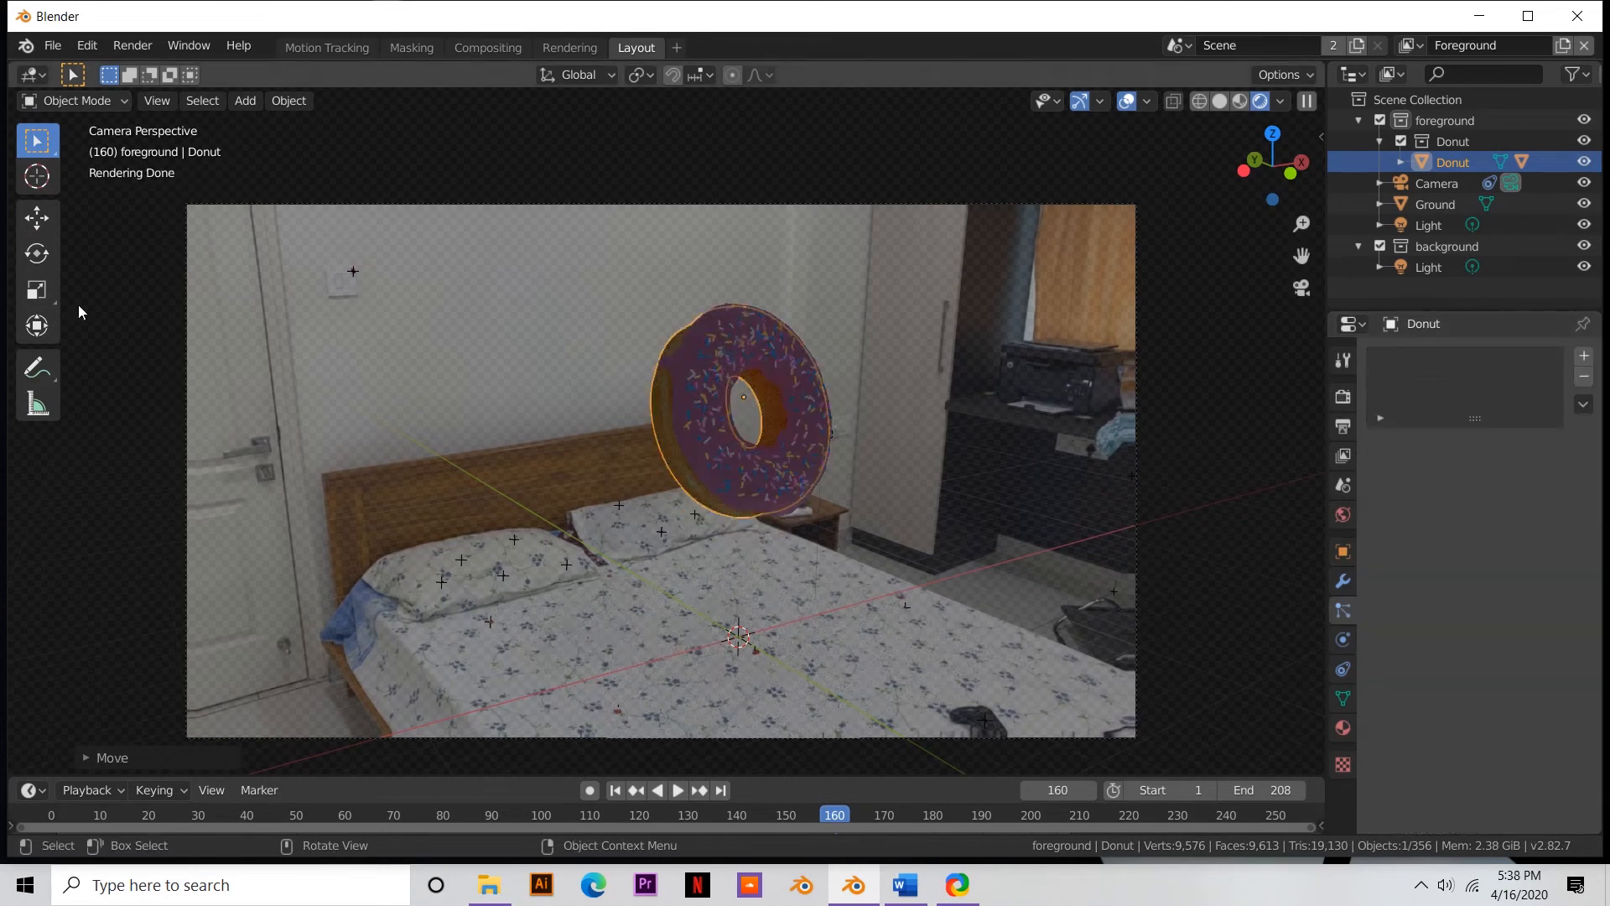
key(g)
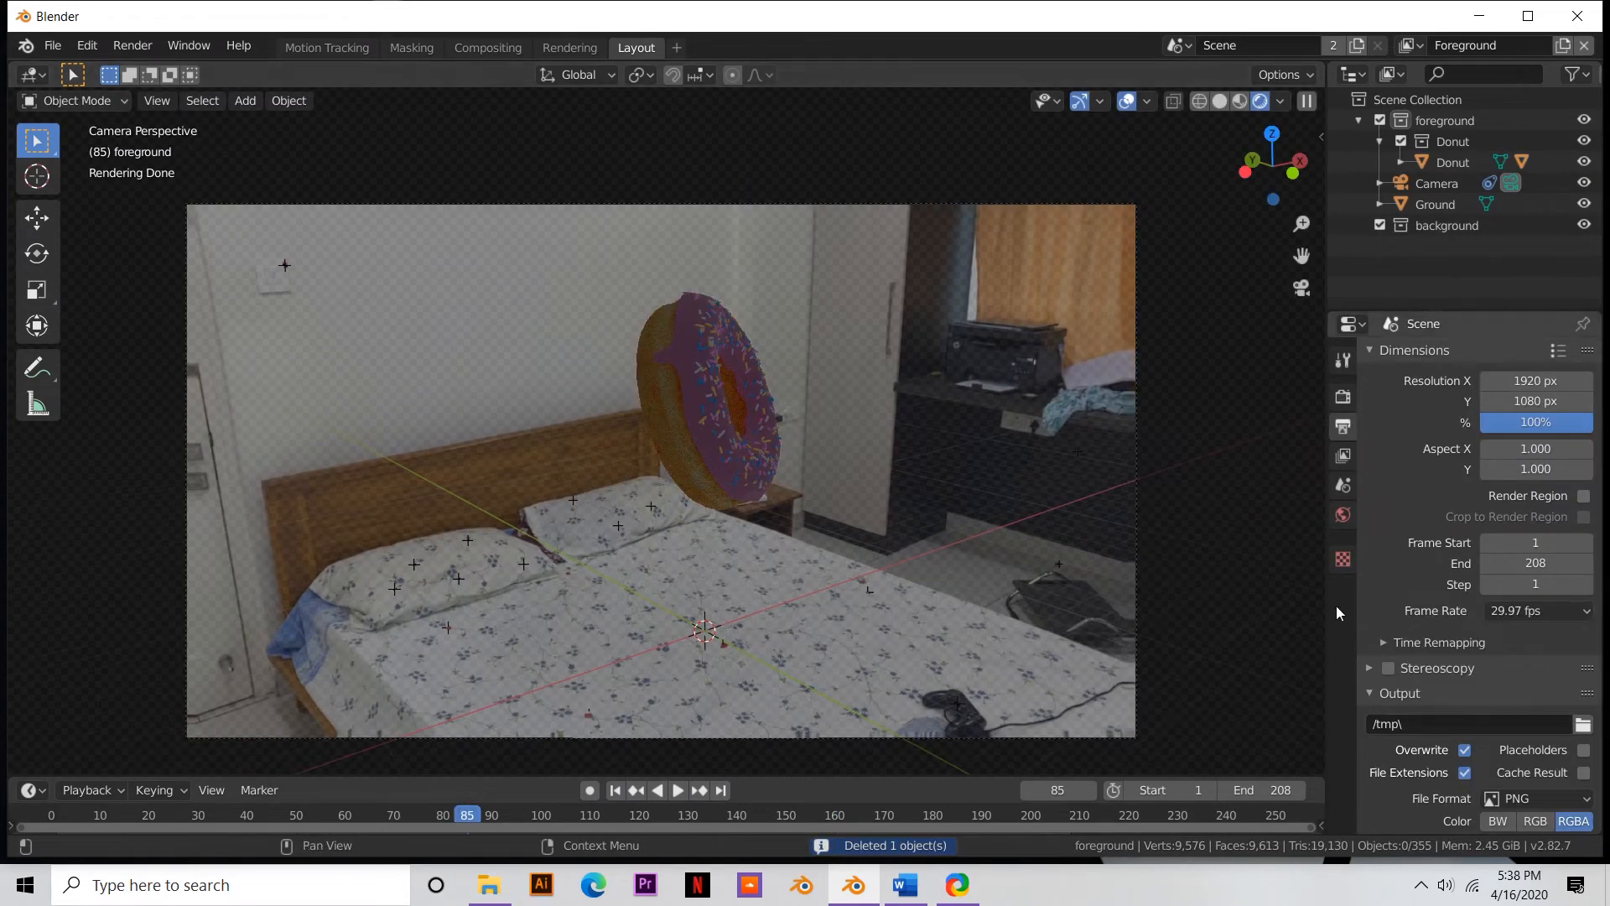
click(665, 423)
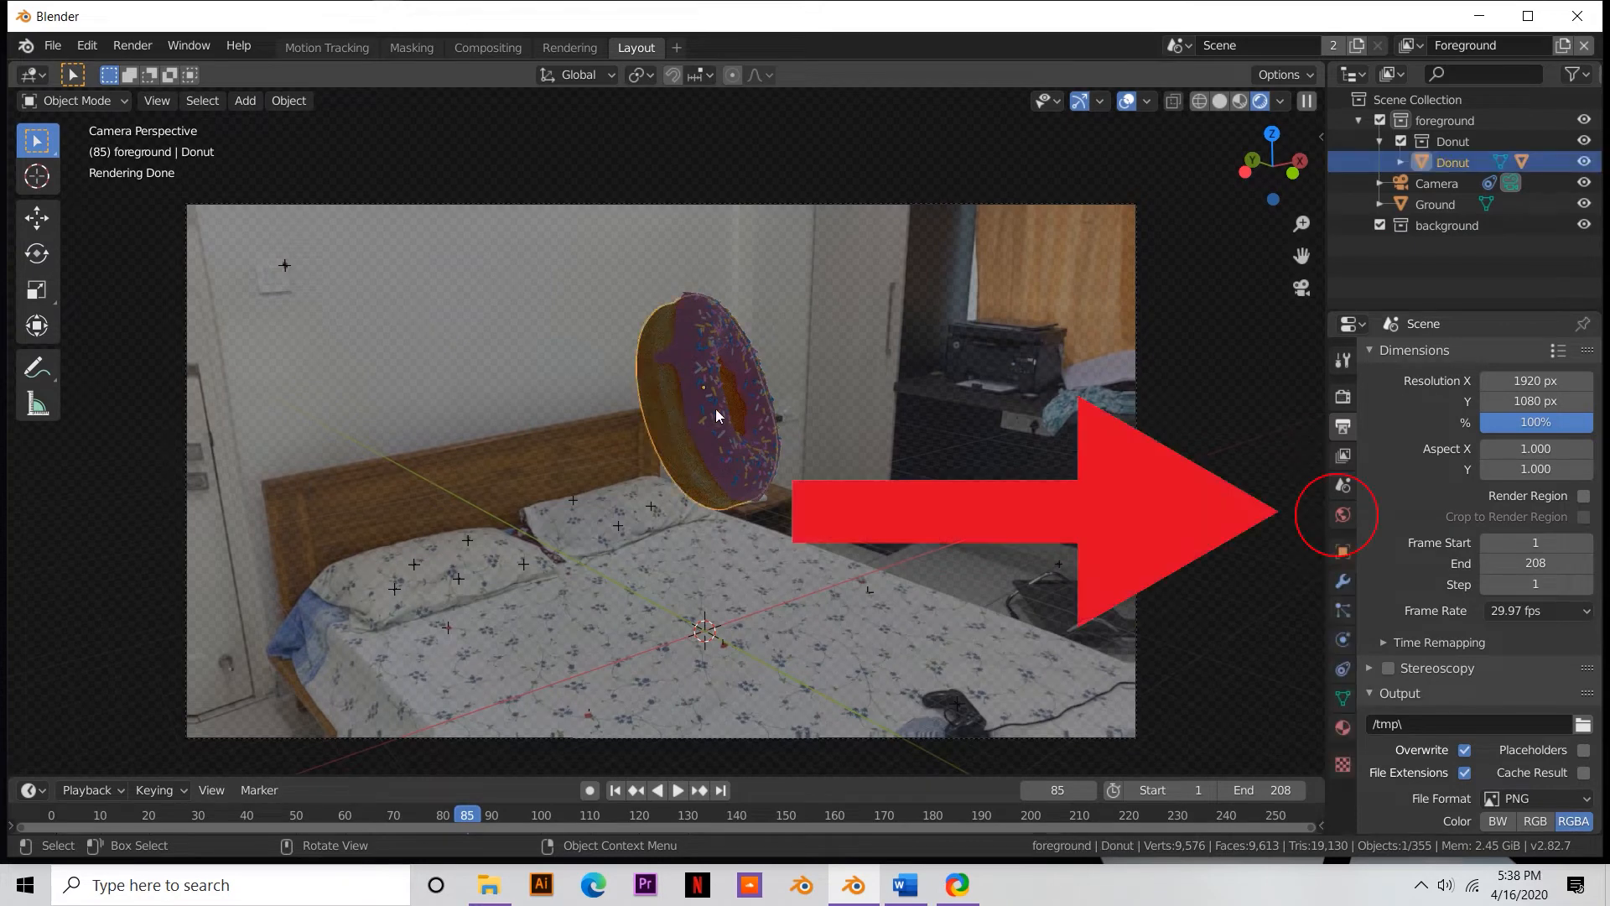
- Use an Environment Texture as the colour source of the foreground scene's world background
click(1343, 514)
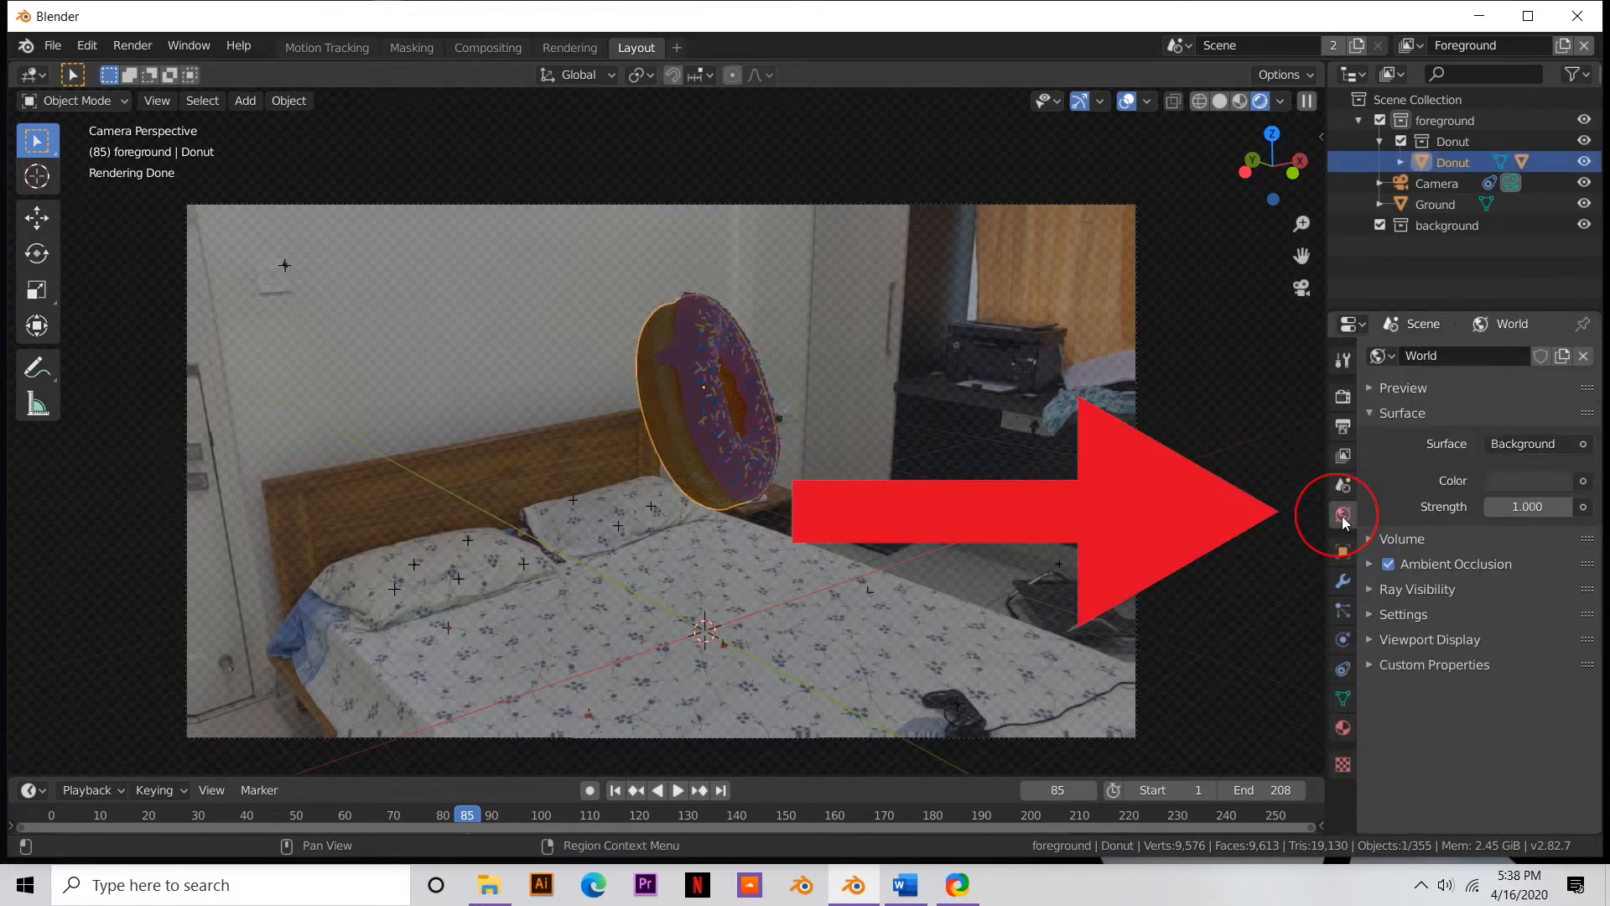
click(1499, 451)
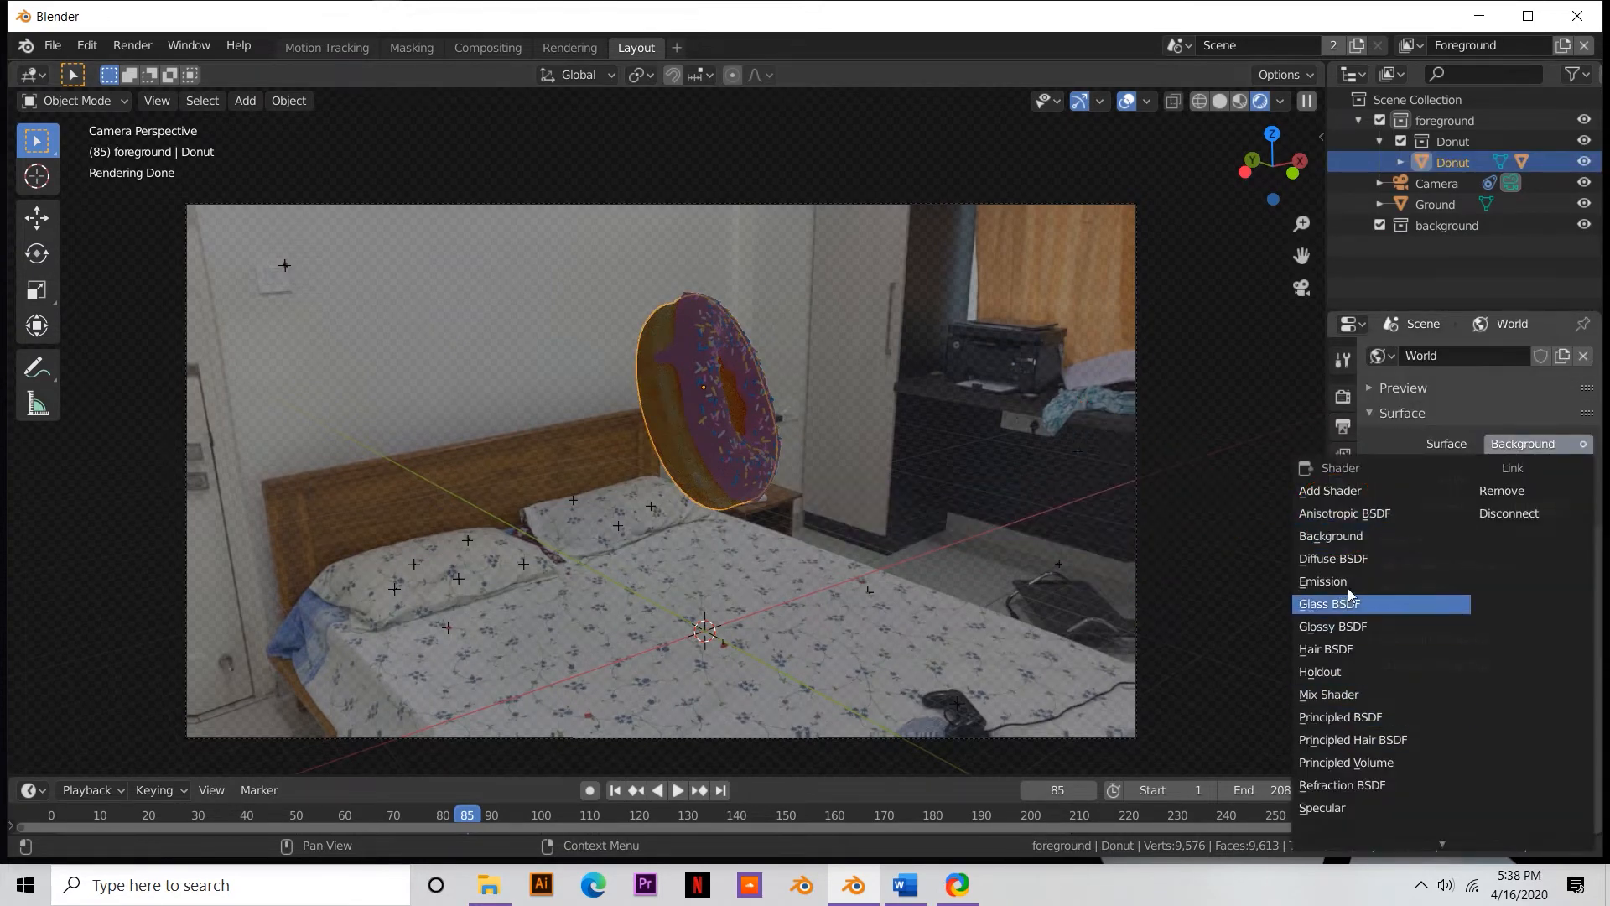
click(1582, 481)
click(1185, 573)
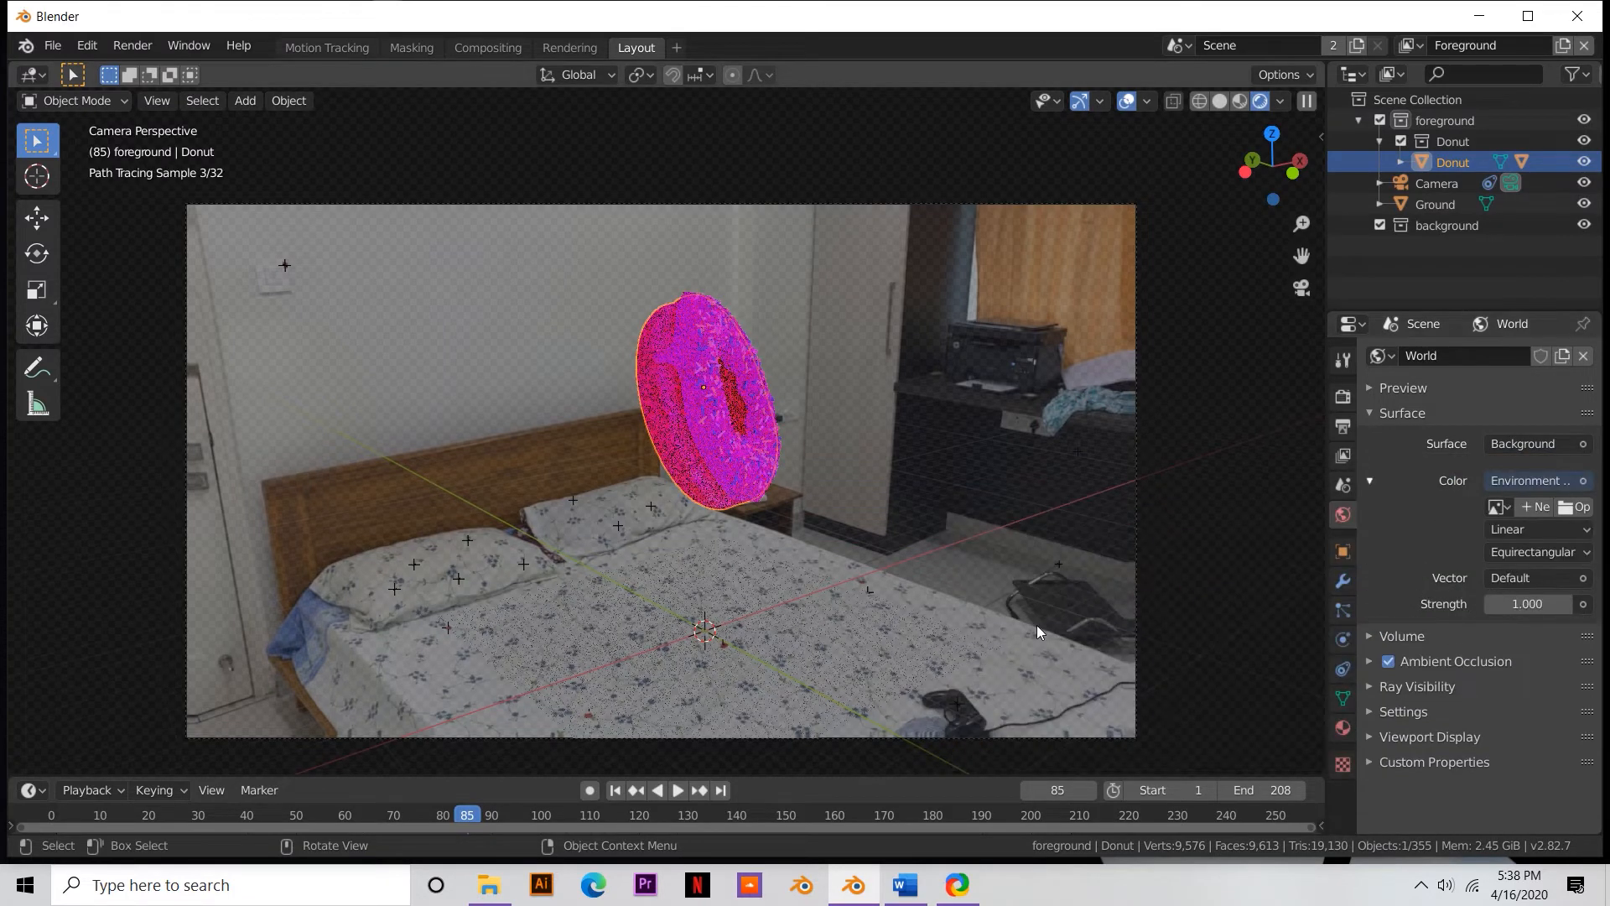
- Load photo_studio_01_2k.hdr from the HDRI folder as the world environment image and set the background strength to 0.3
click(1575, 506)
scroll(448, 585, down, 2)
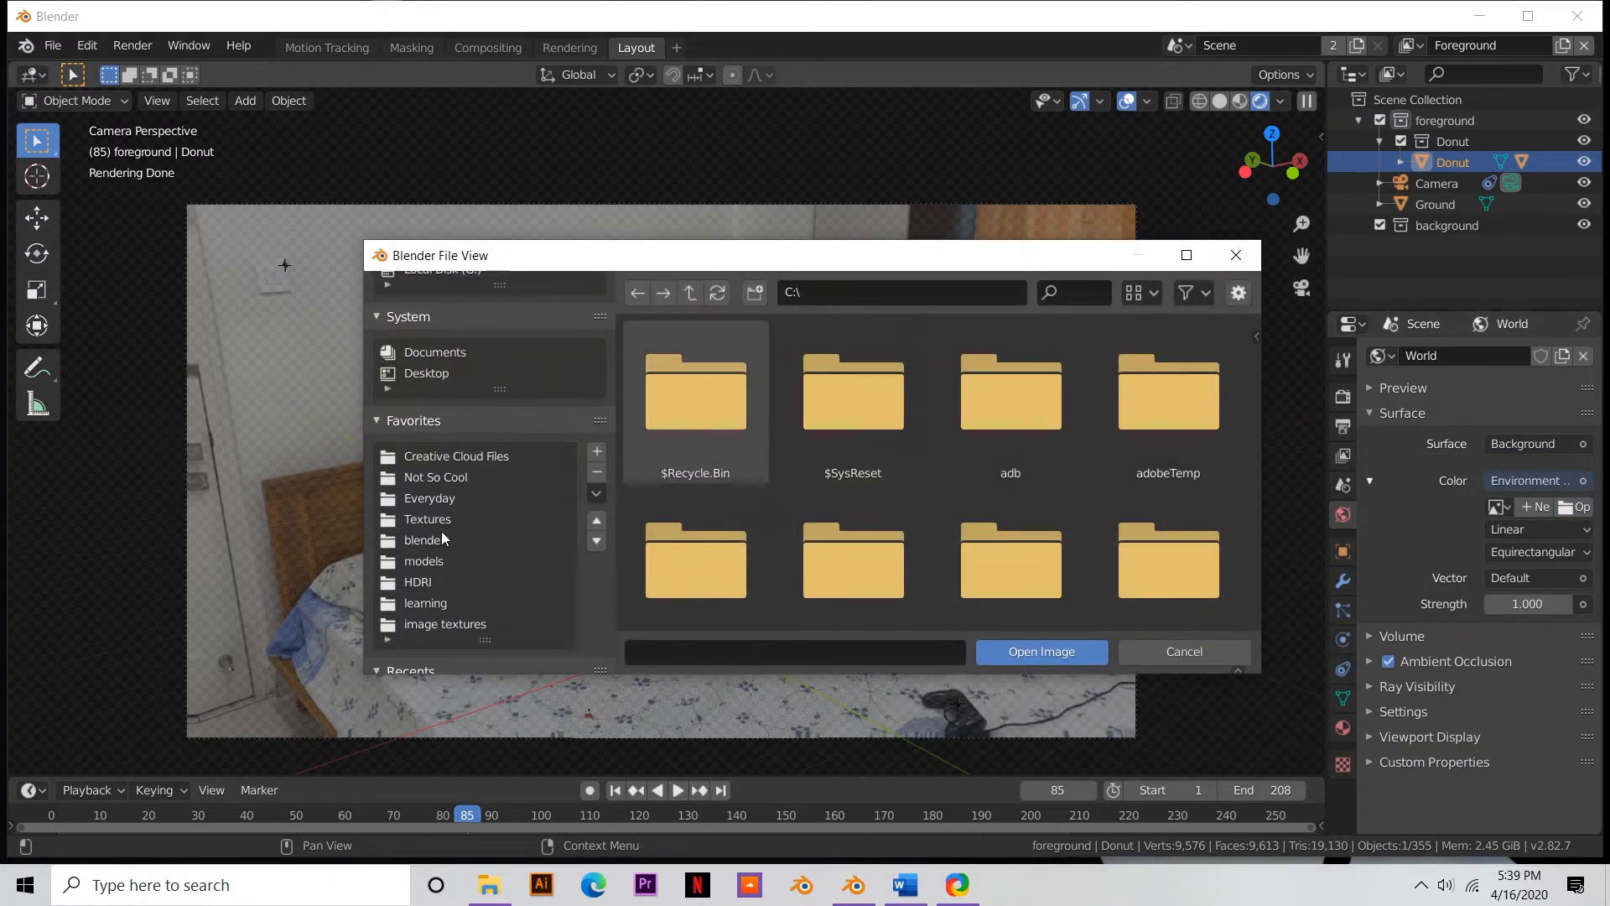
click(424, 581)
scroll(914, 514, down, 5)
scroll(914, 528, up, 3)
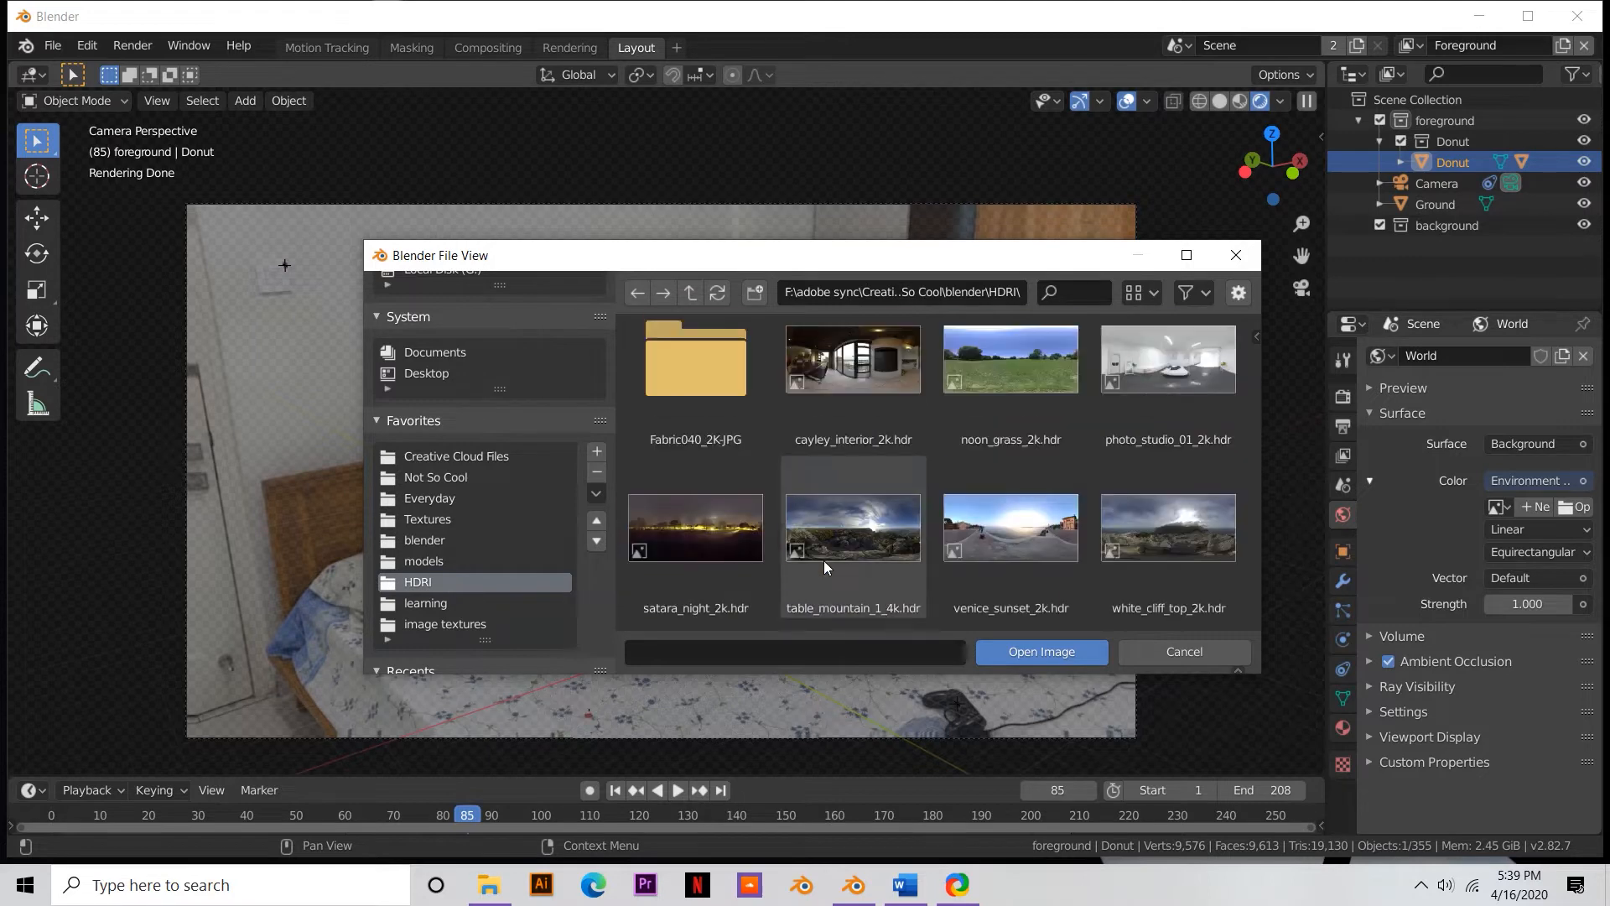
scroll(1169, 423, down, 3)
scroll(1168, 419, up, 3)
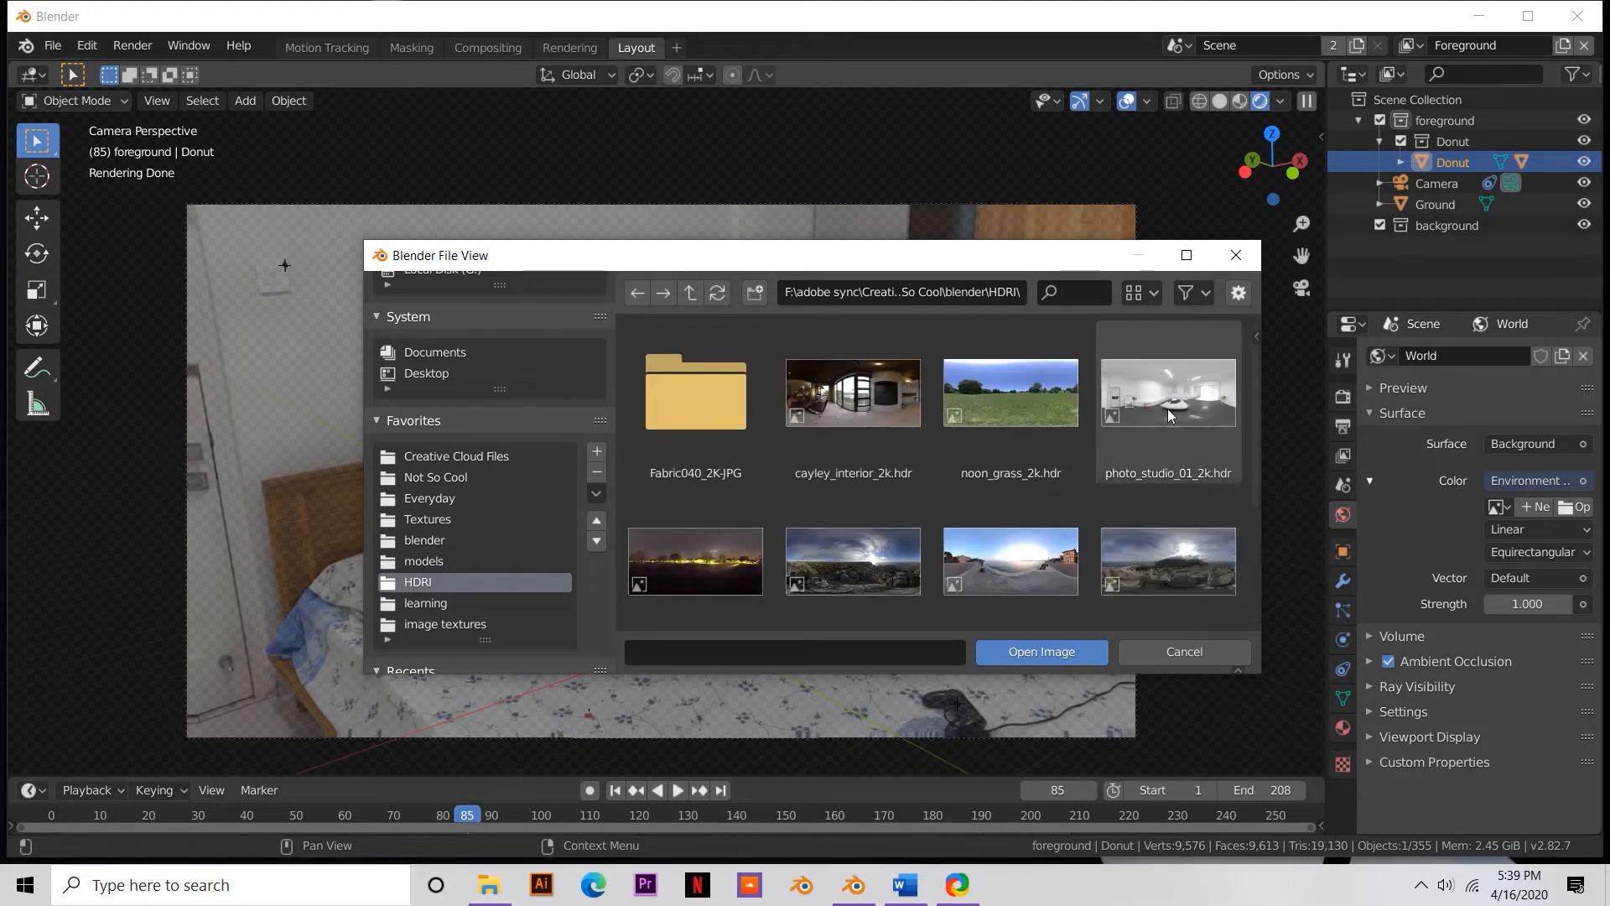
click(1168, 409)
scroll(1067, 496, down, 3)
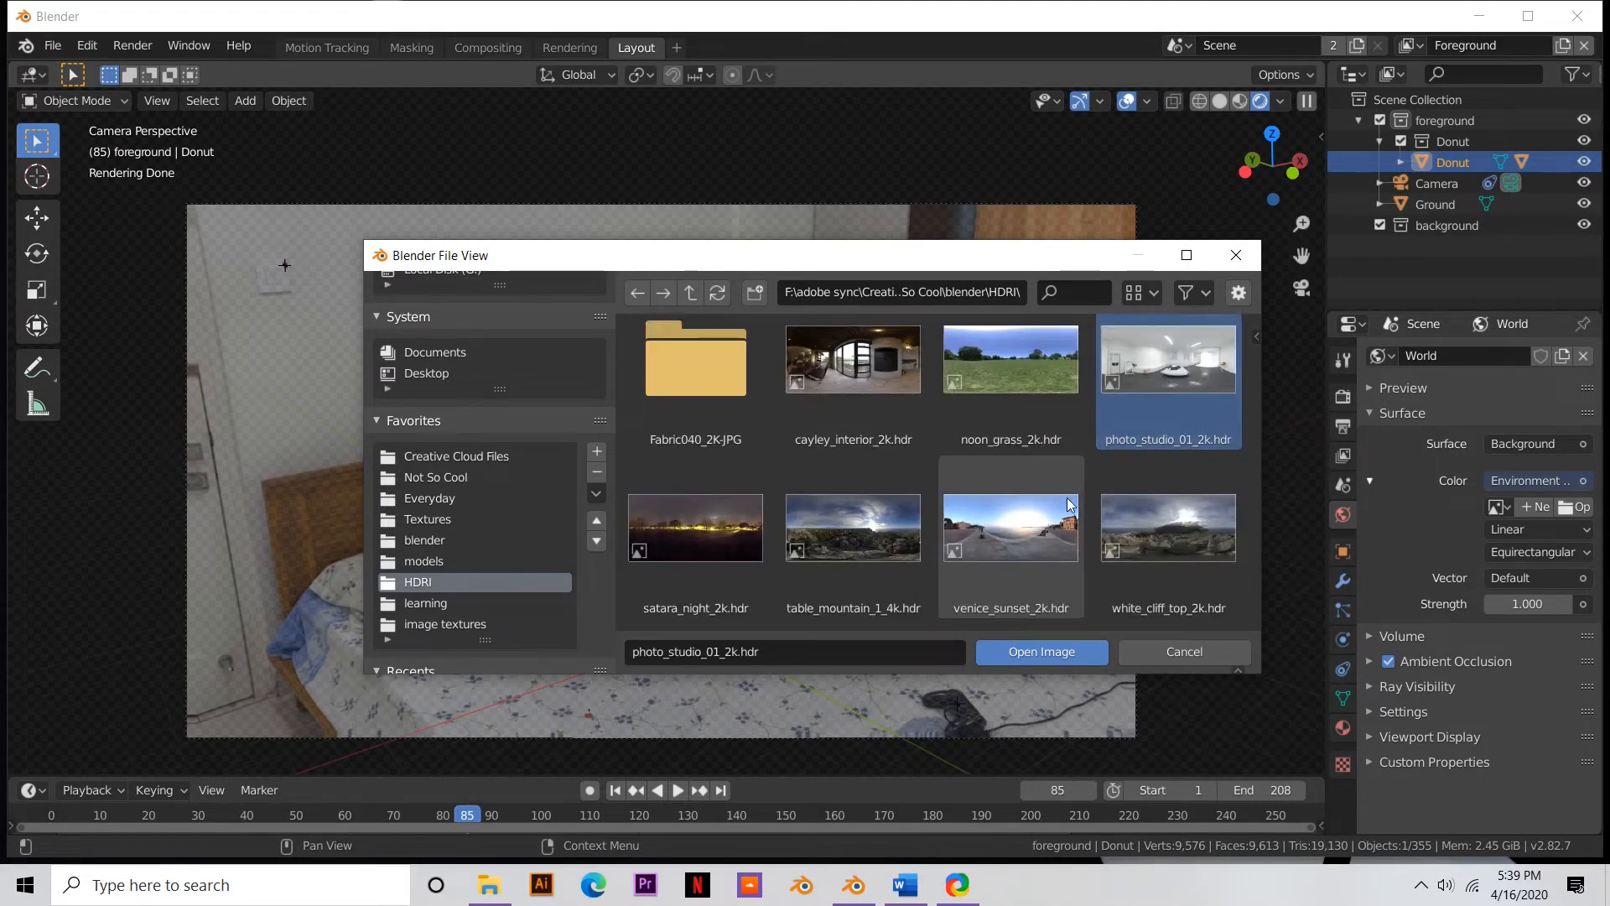
click(1008, 647)
mouse_move(1516, 650)
mouse_down()
mouse_move(1545, 649)
mouse_move(1528, 645)
mouse_up()
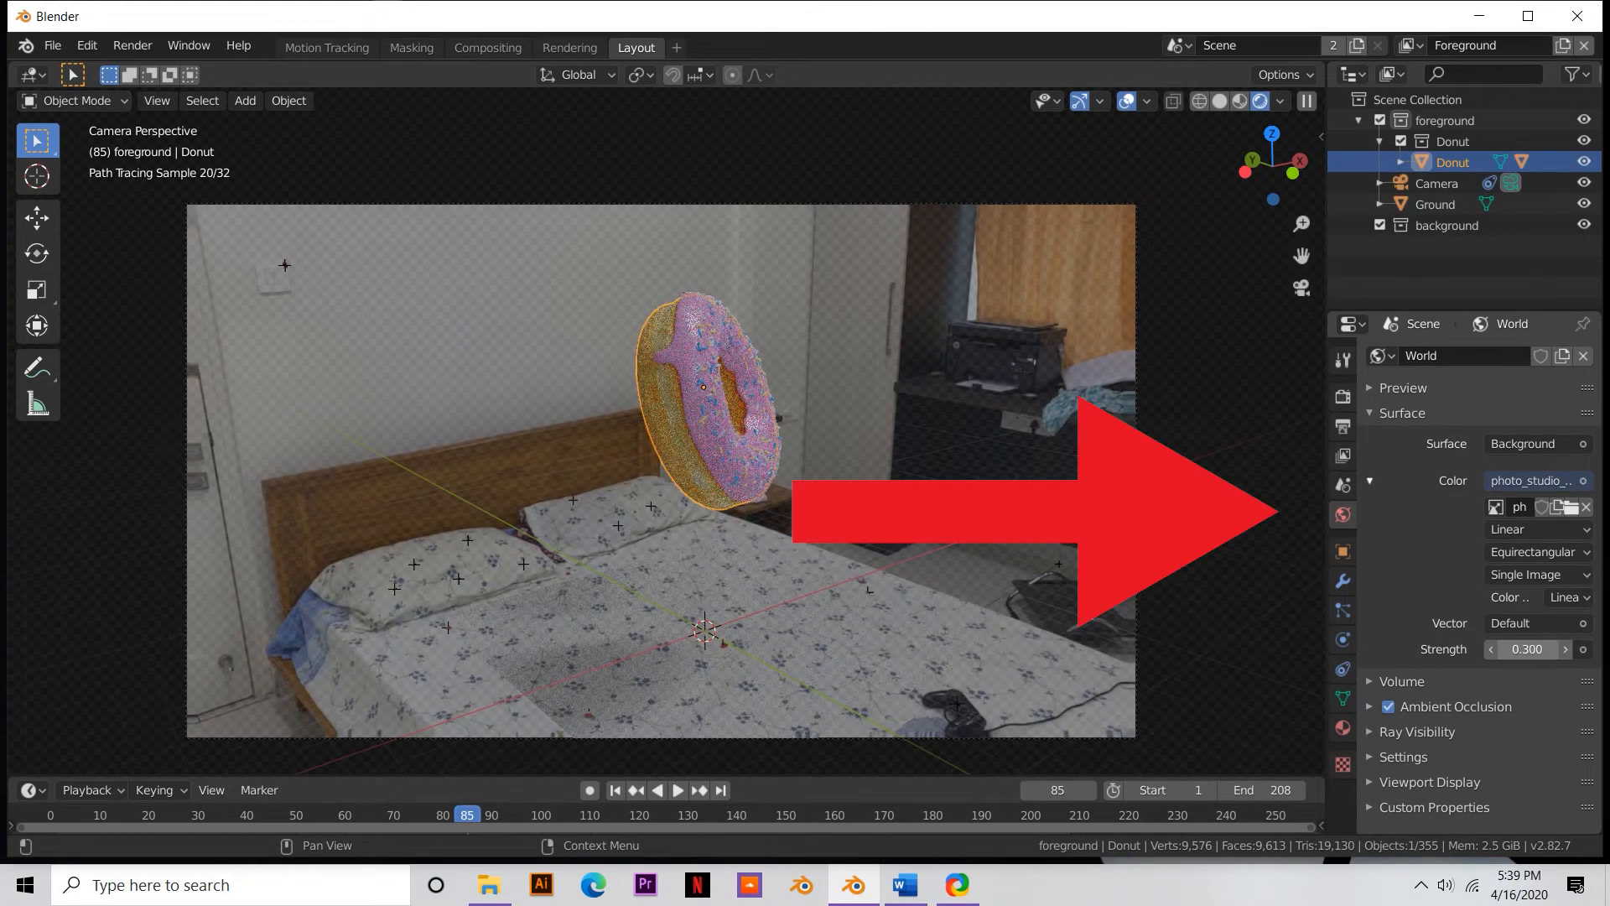
key(Return)
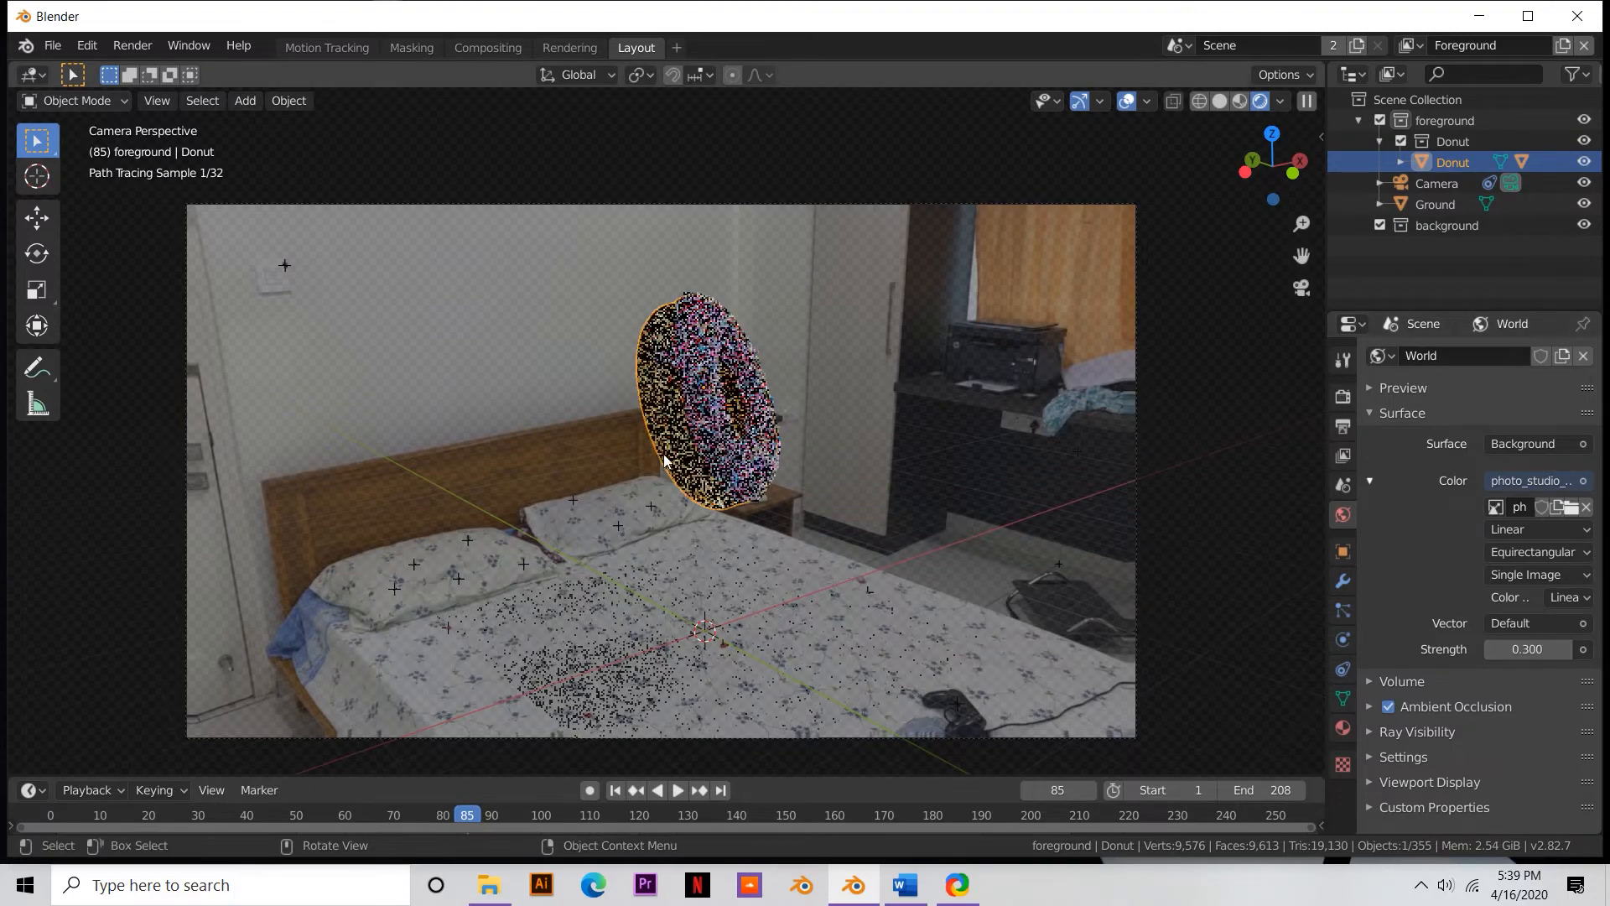
- Lower the donut toward the bed and scale up the Ground plane in two passes until it extends well past the bed
drag(670, 456, 671, 579)
click(592, 658)
key(s)
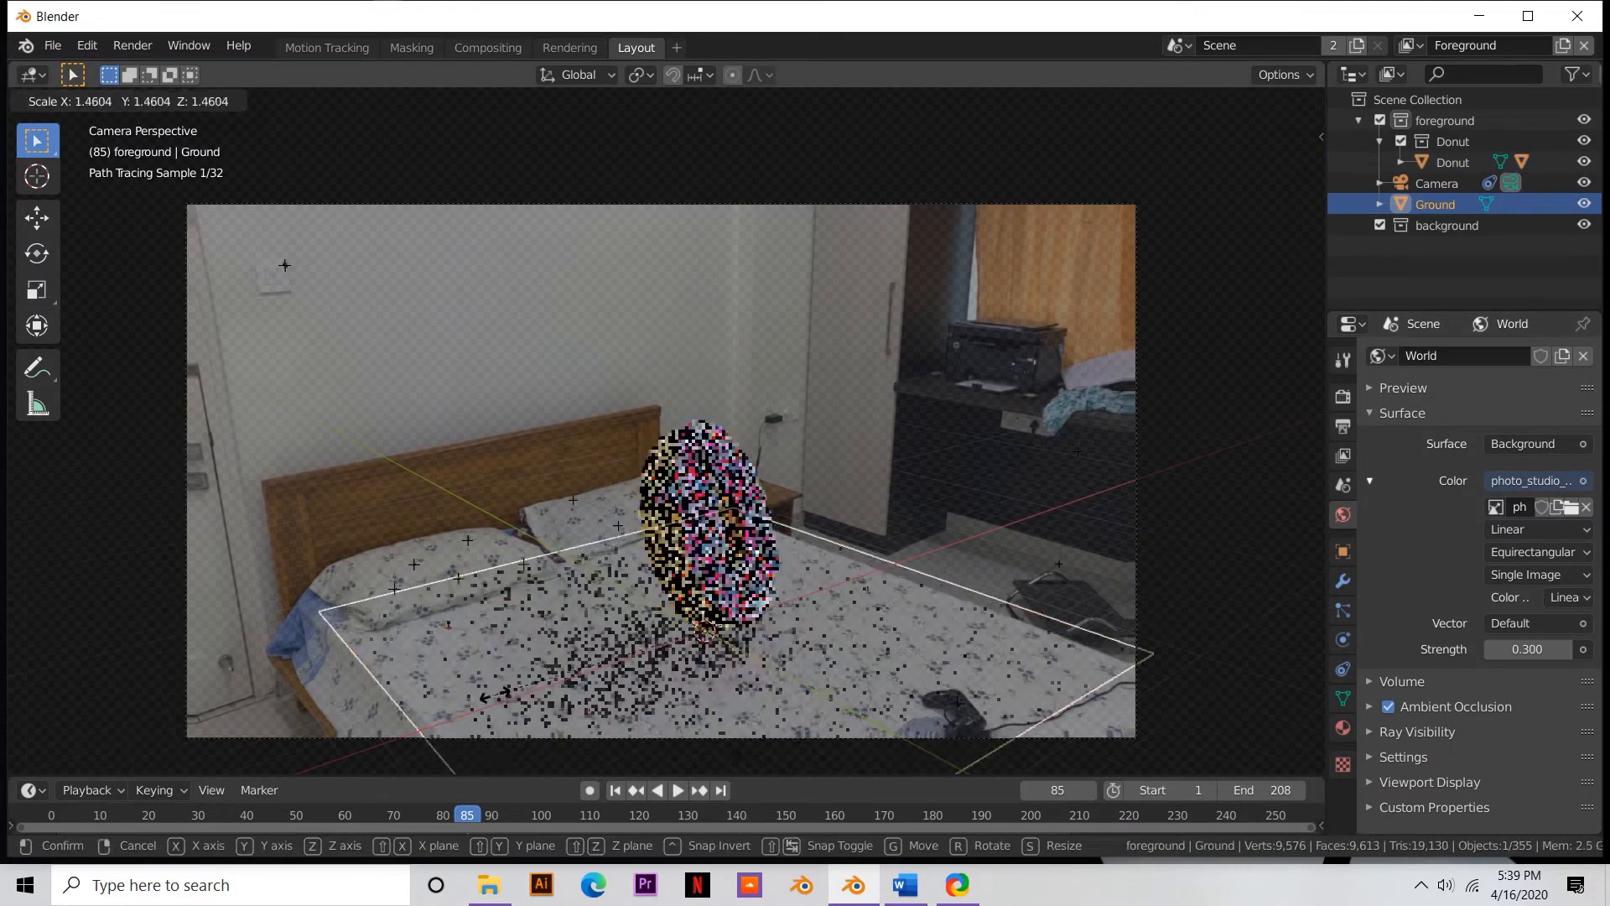
click(525, 660)
key(s)
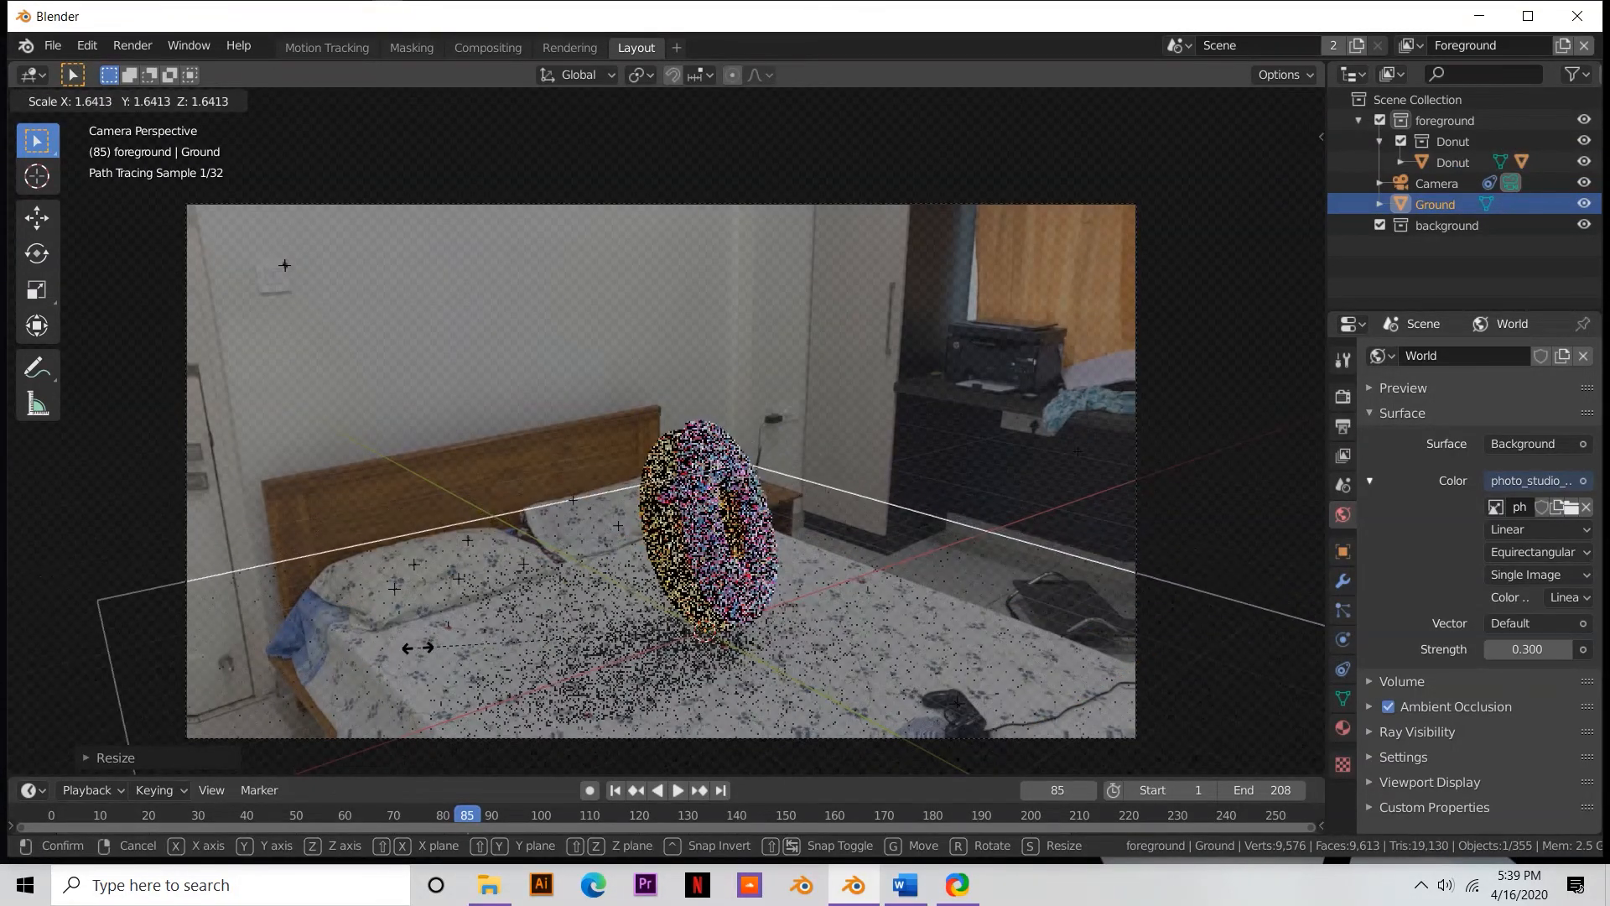
click(424, 652)
- Raise the donut along Z to about 5.49 m so it floats just above the bed, and deselect it
click(867, 392)
click(680, 585)
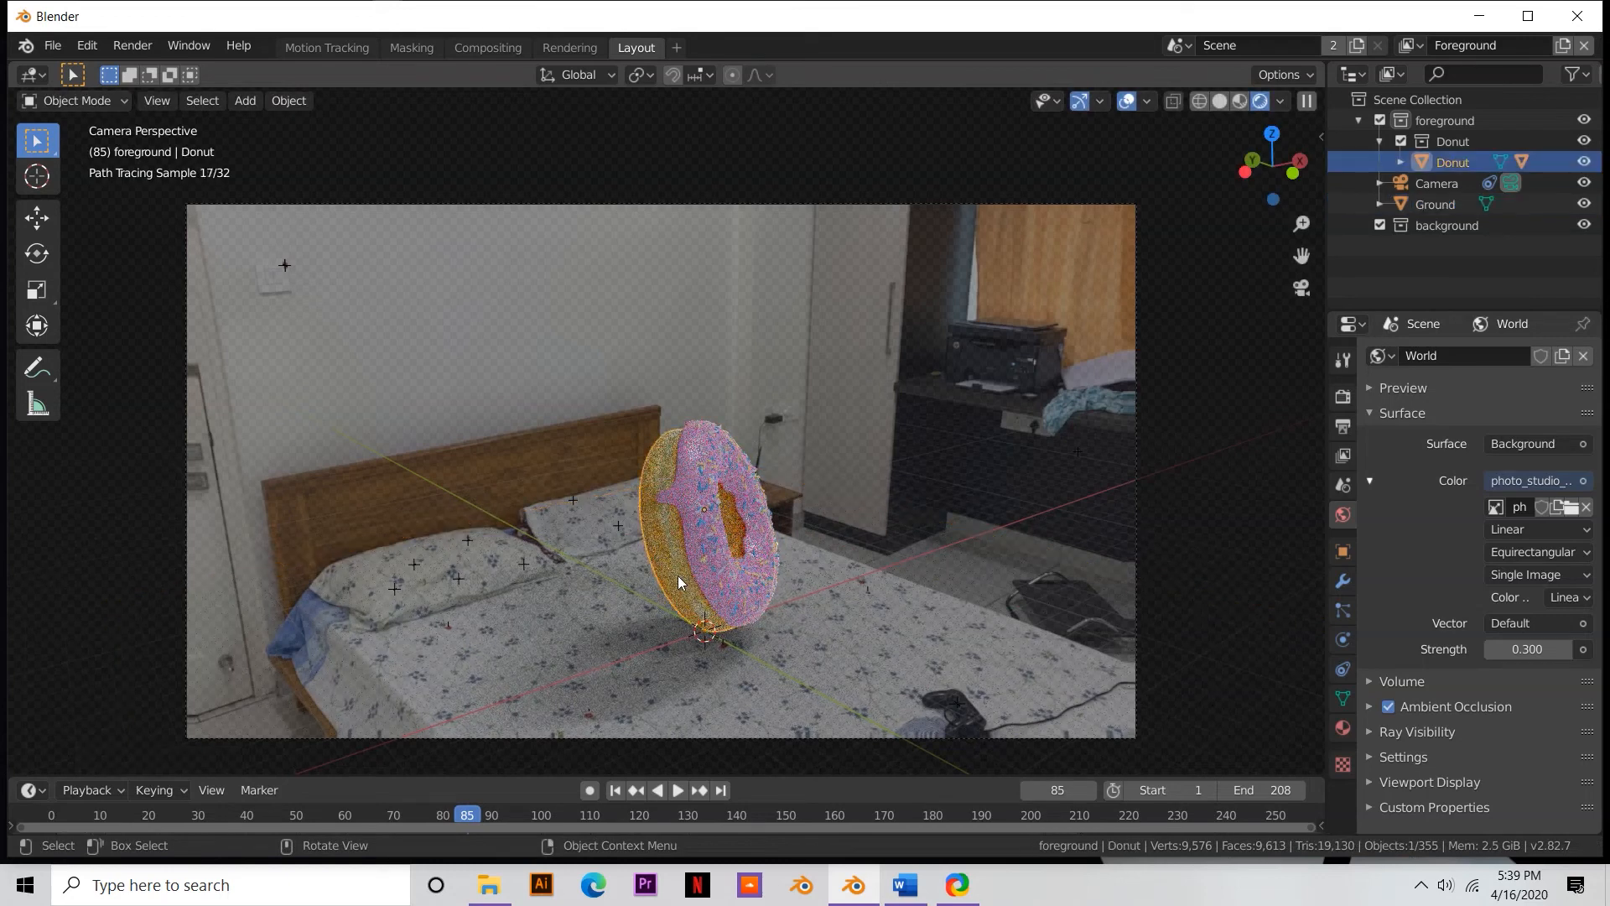
key(g)
key(z)
click(681, 531)
click(463, 177)
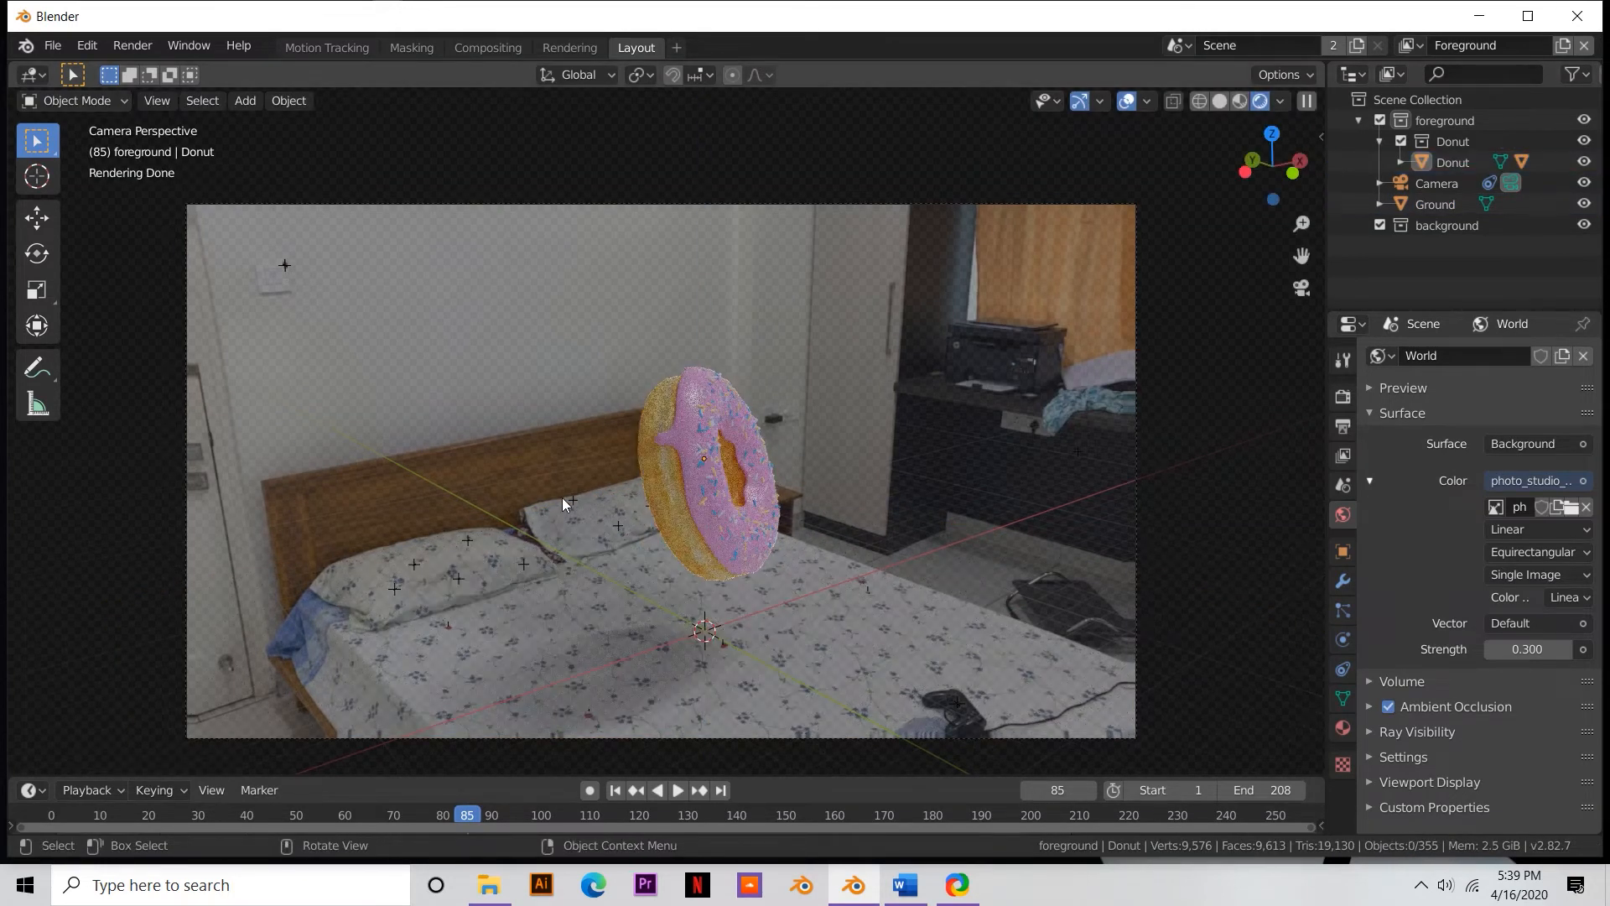
- Add an Area light and raise it straight up along Z, high above the donut
key(shift+a)
mouse_move(516, 641)
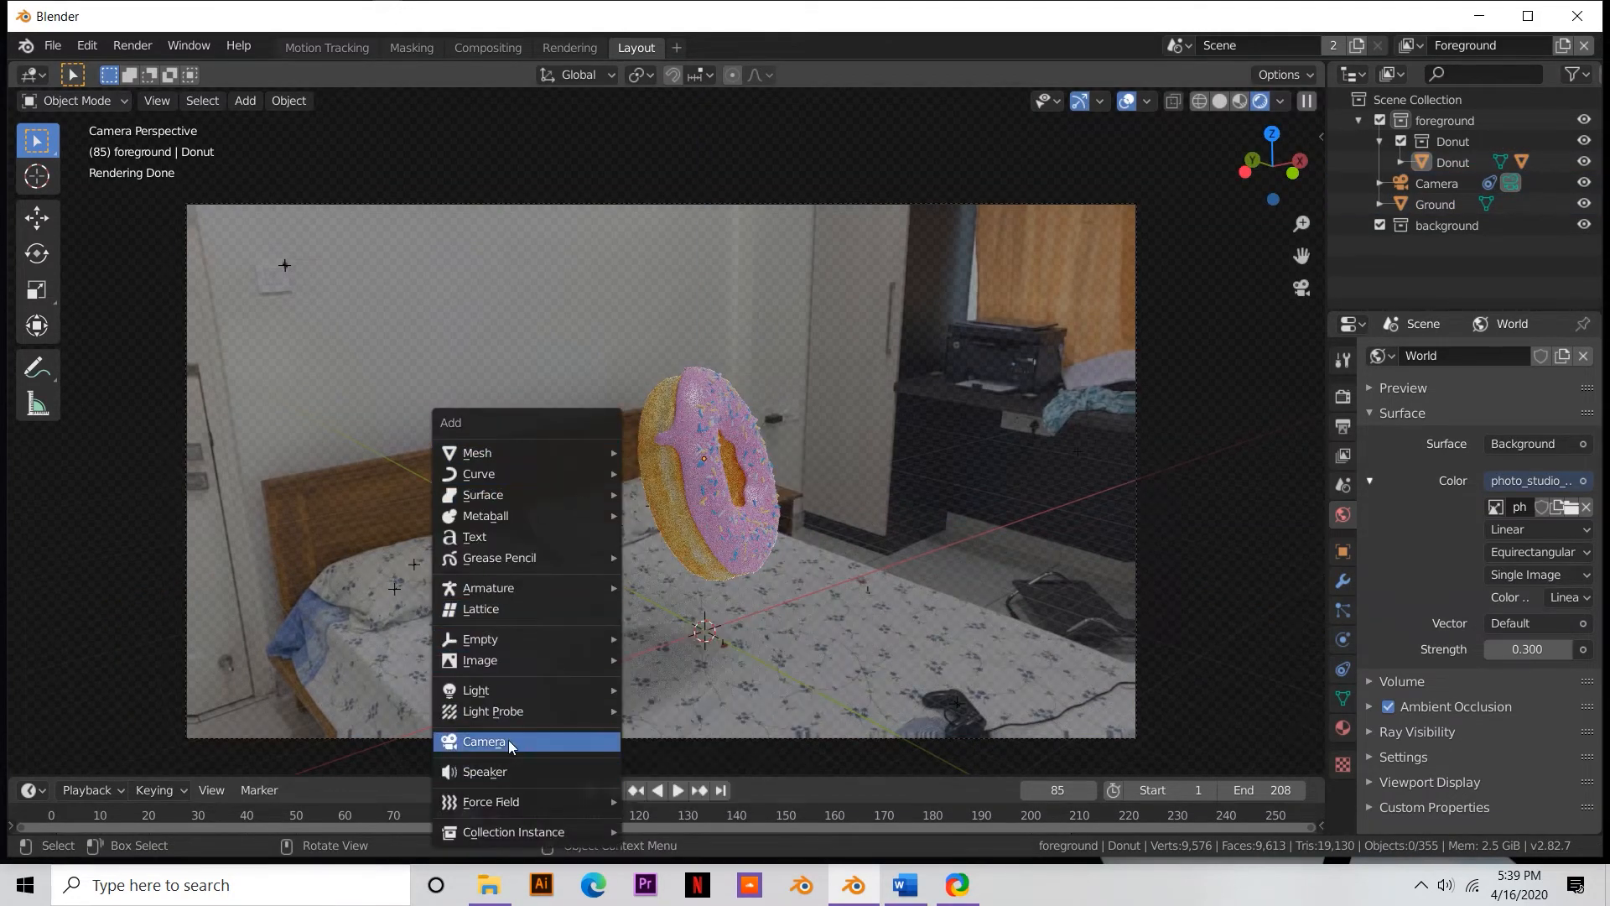
mouse_move(501, 690)
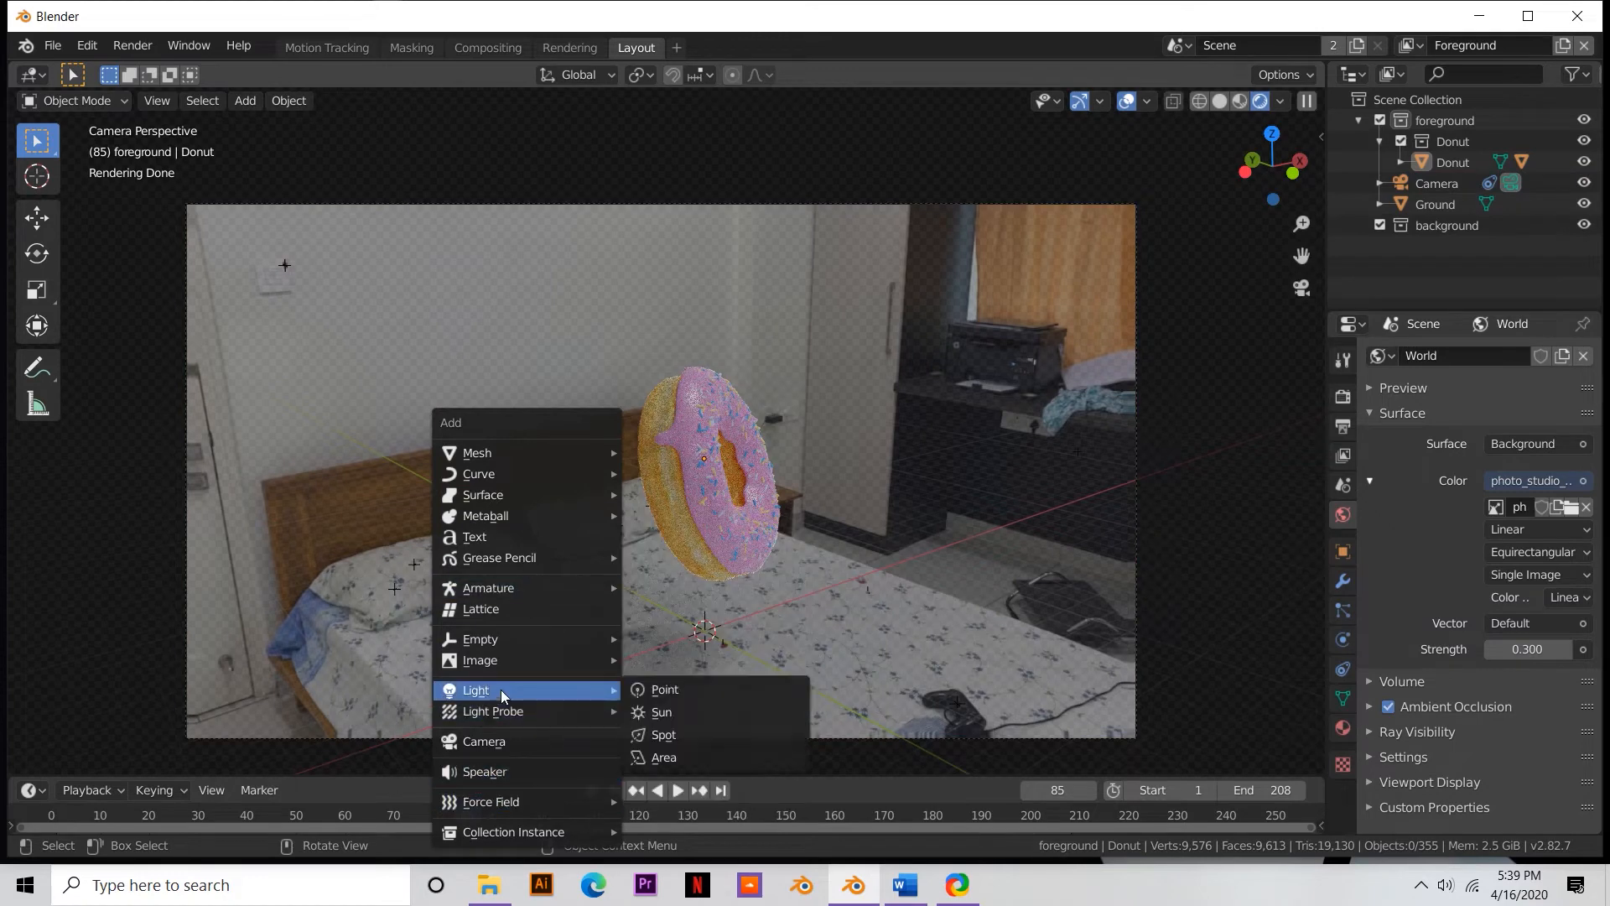
click(726, 757)
key(g)
key(z)
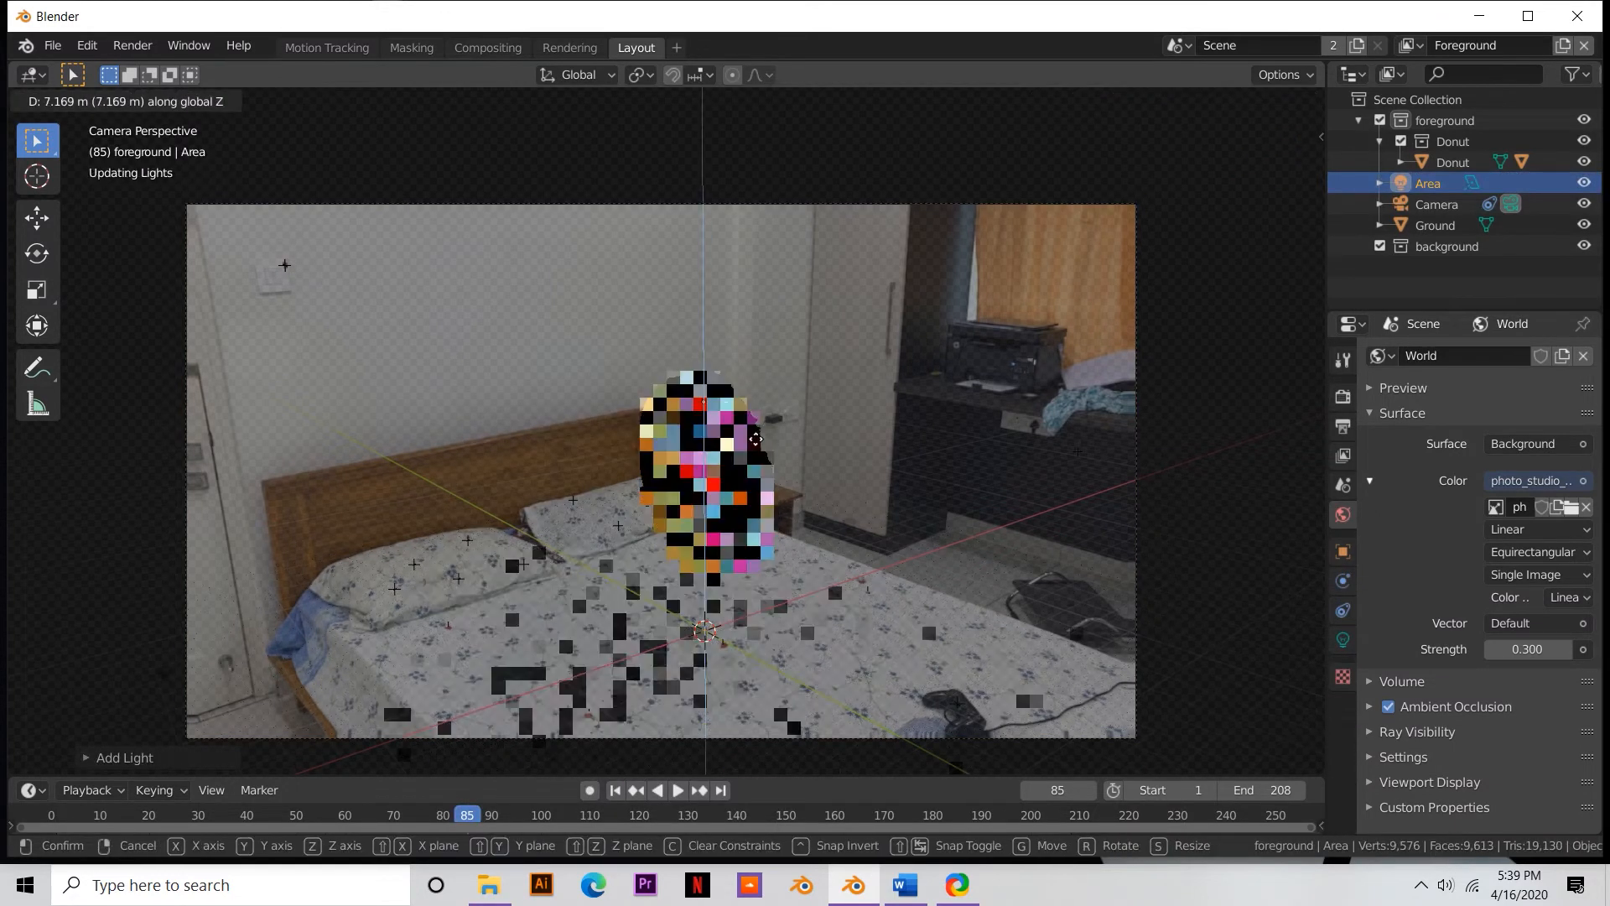
click(709, 252)
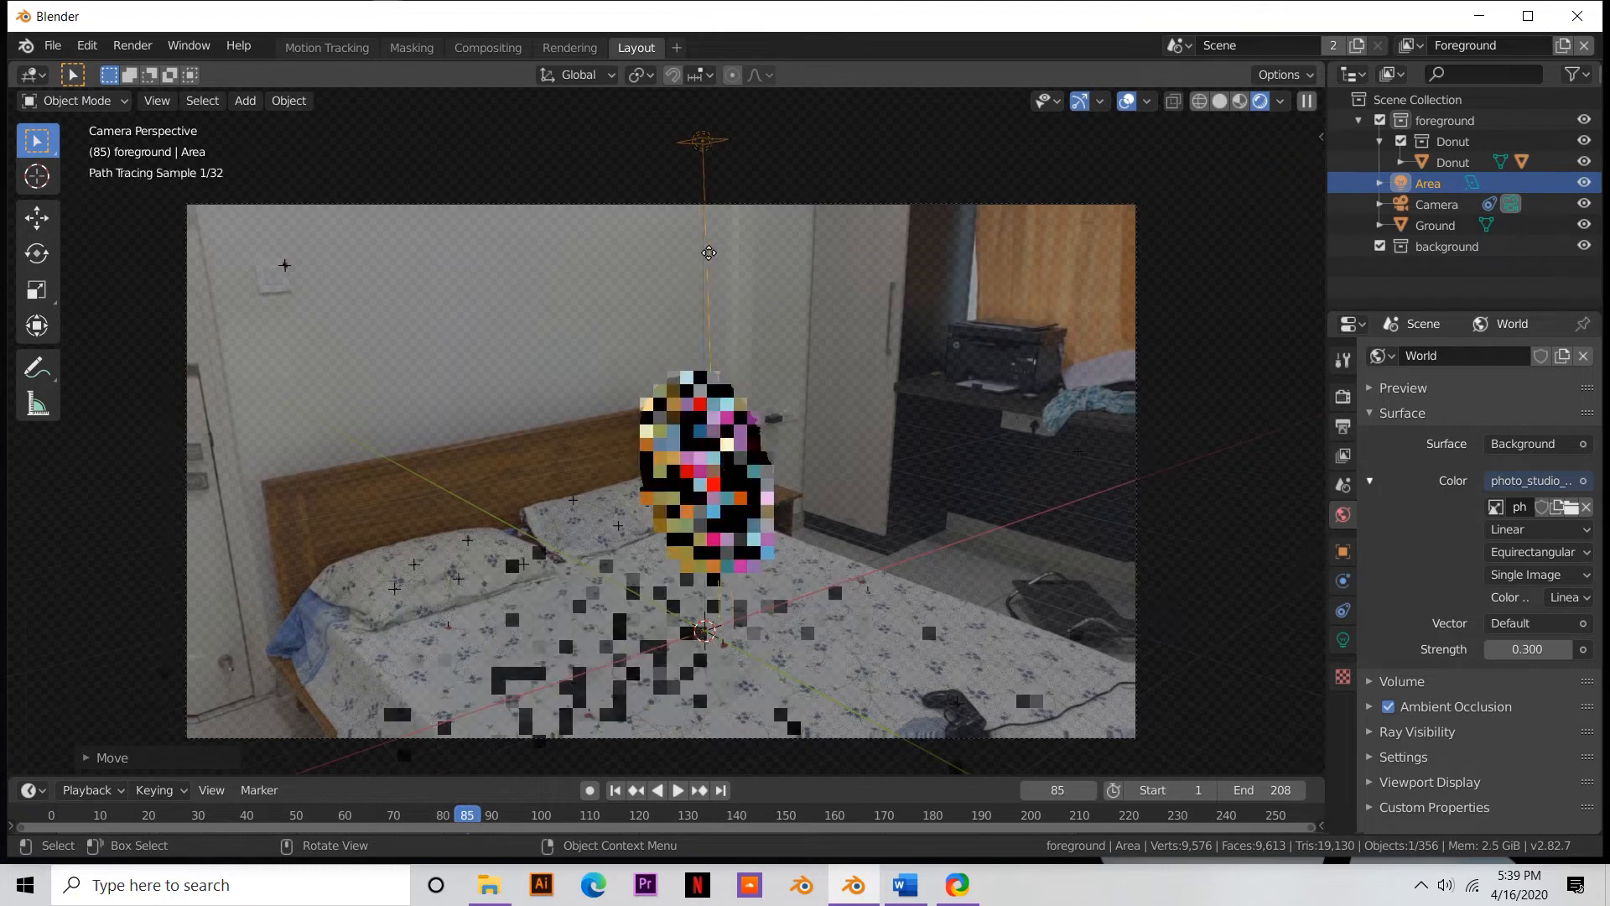
- Try 100 W and 150 W for the Area light's power and settle on 300 W
click(1342, 639)
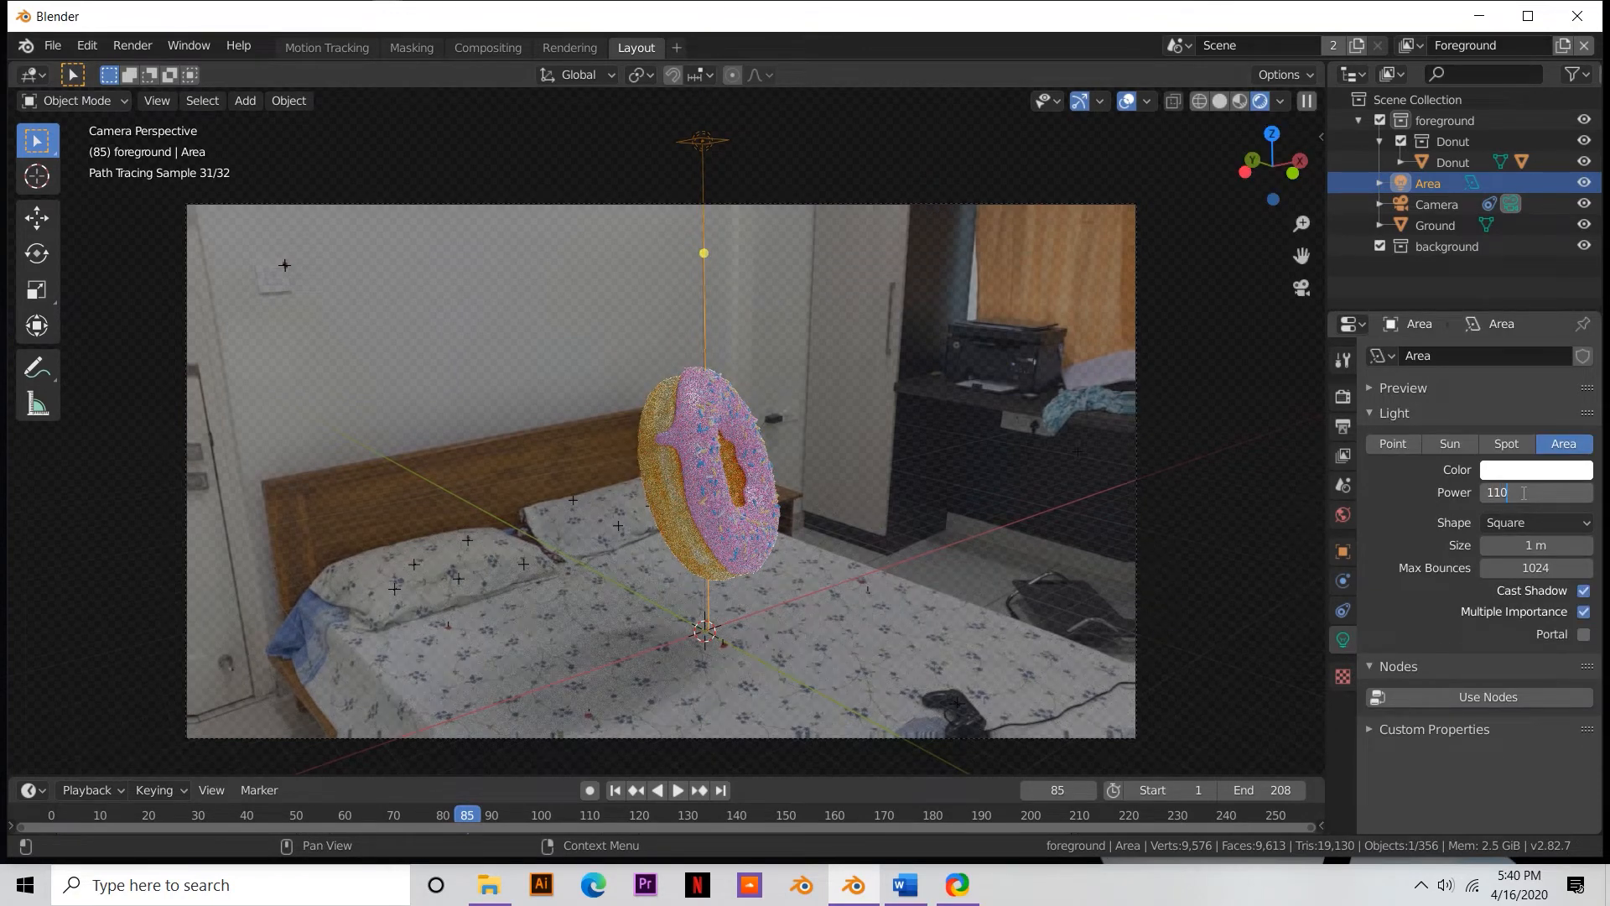
text(0)
key(Return)
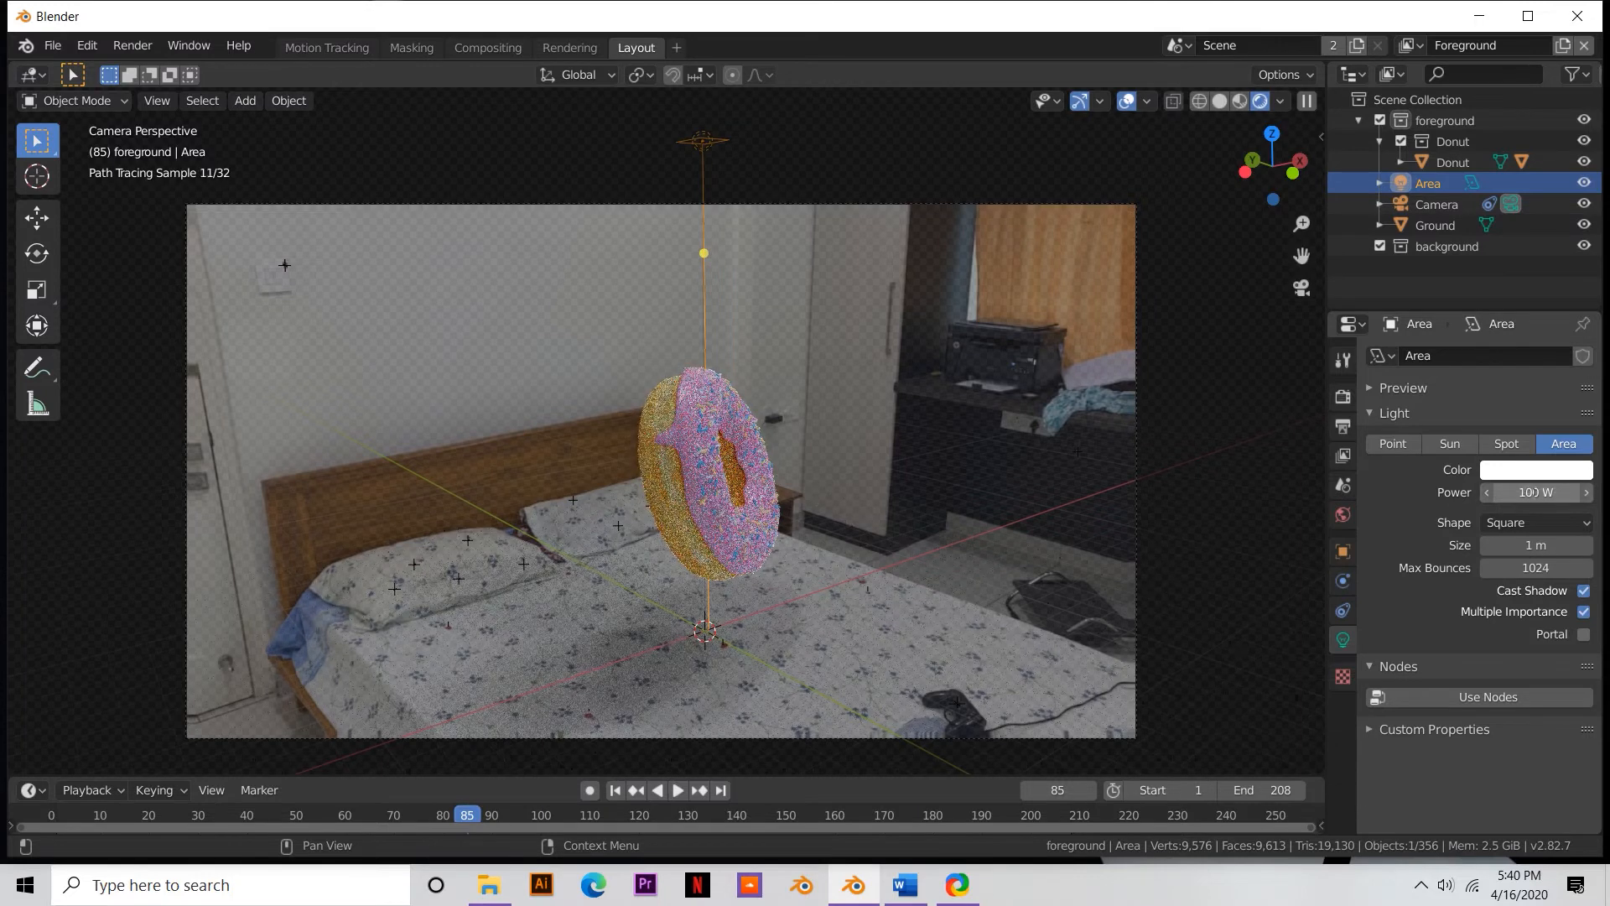
key(Return)
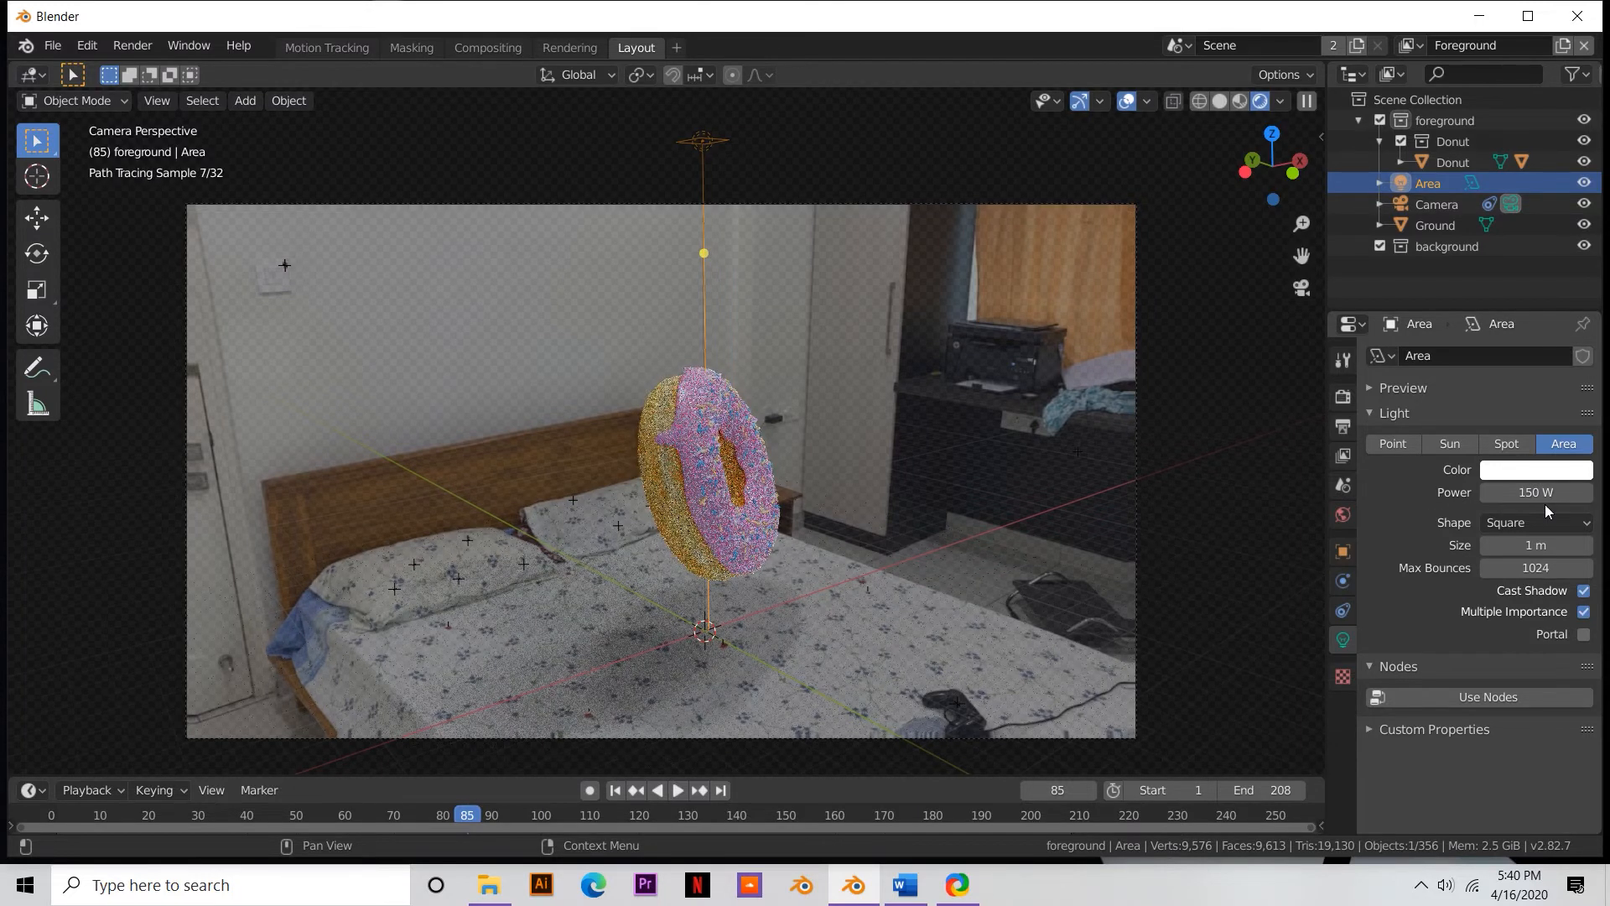
text(300)
key(Return)
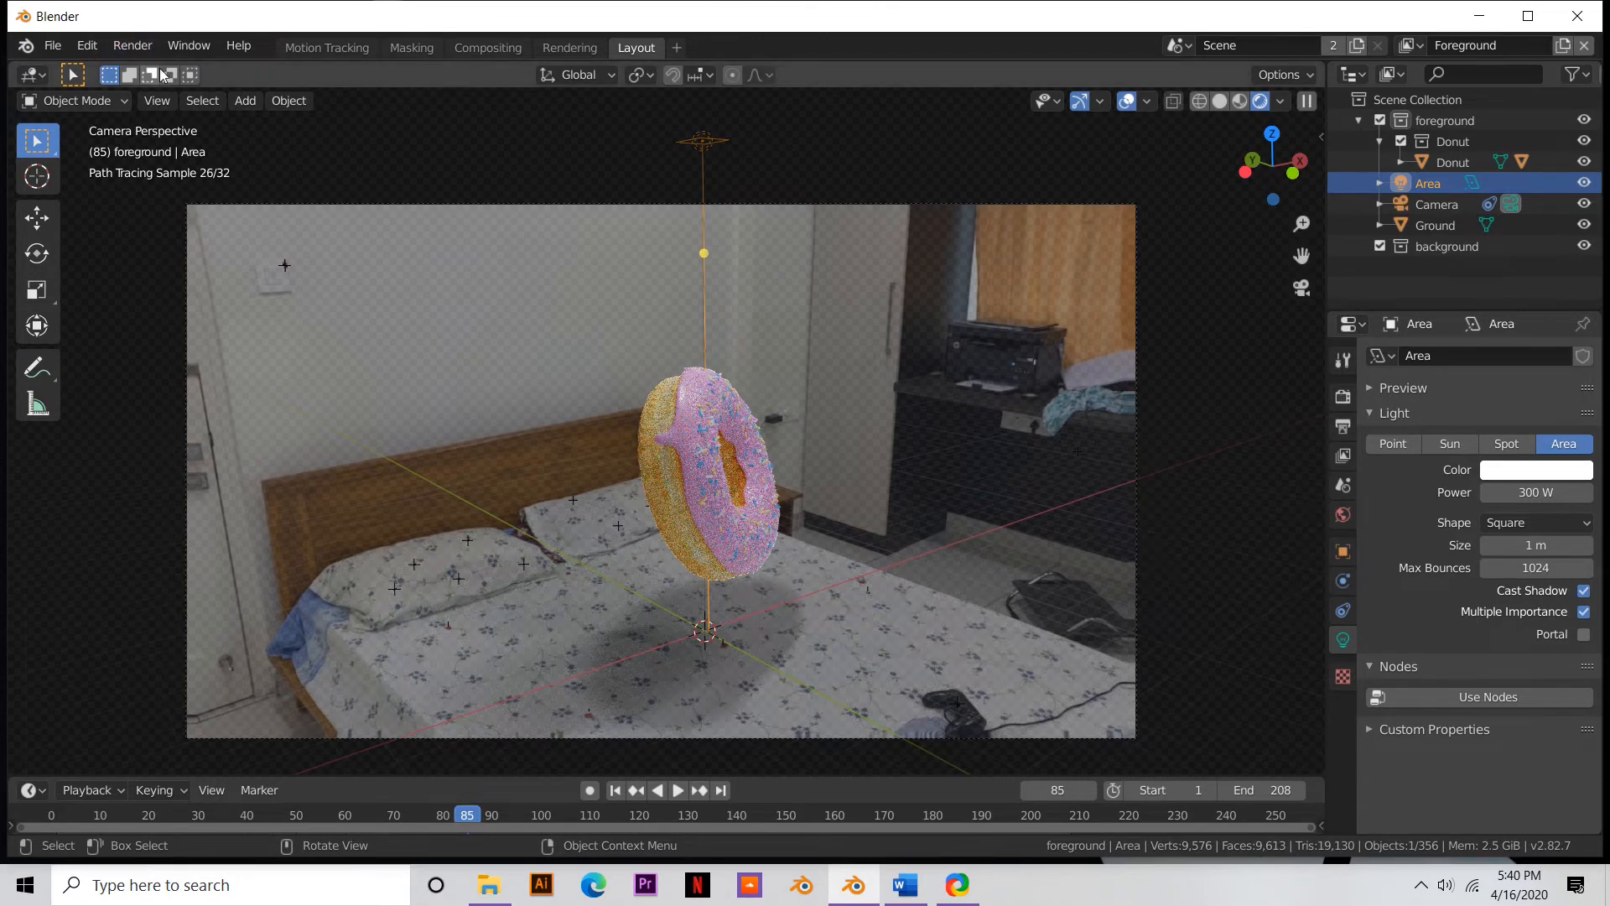
- Render the current frame as a still image to check the donut's lighting and shadow
click(132, 45)
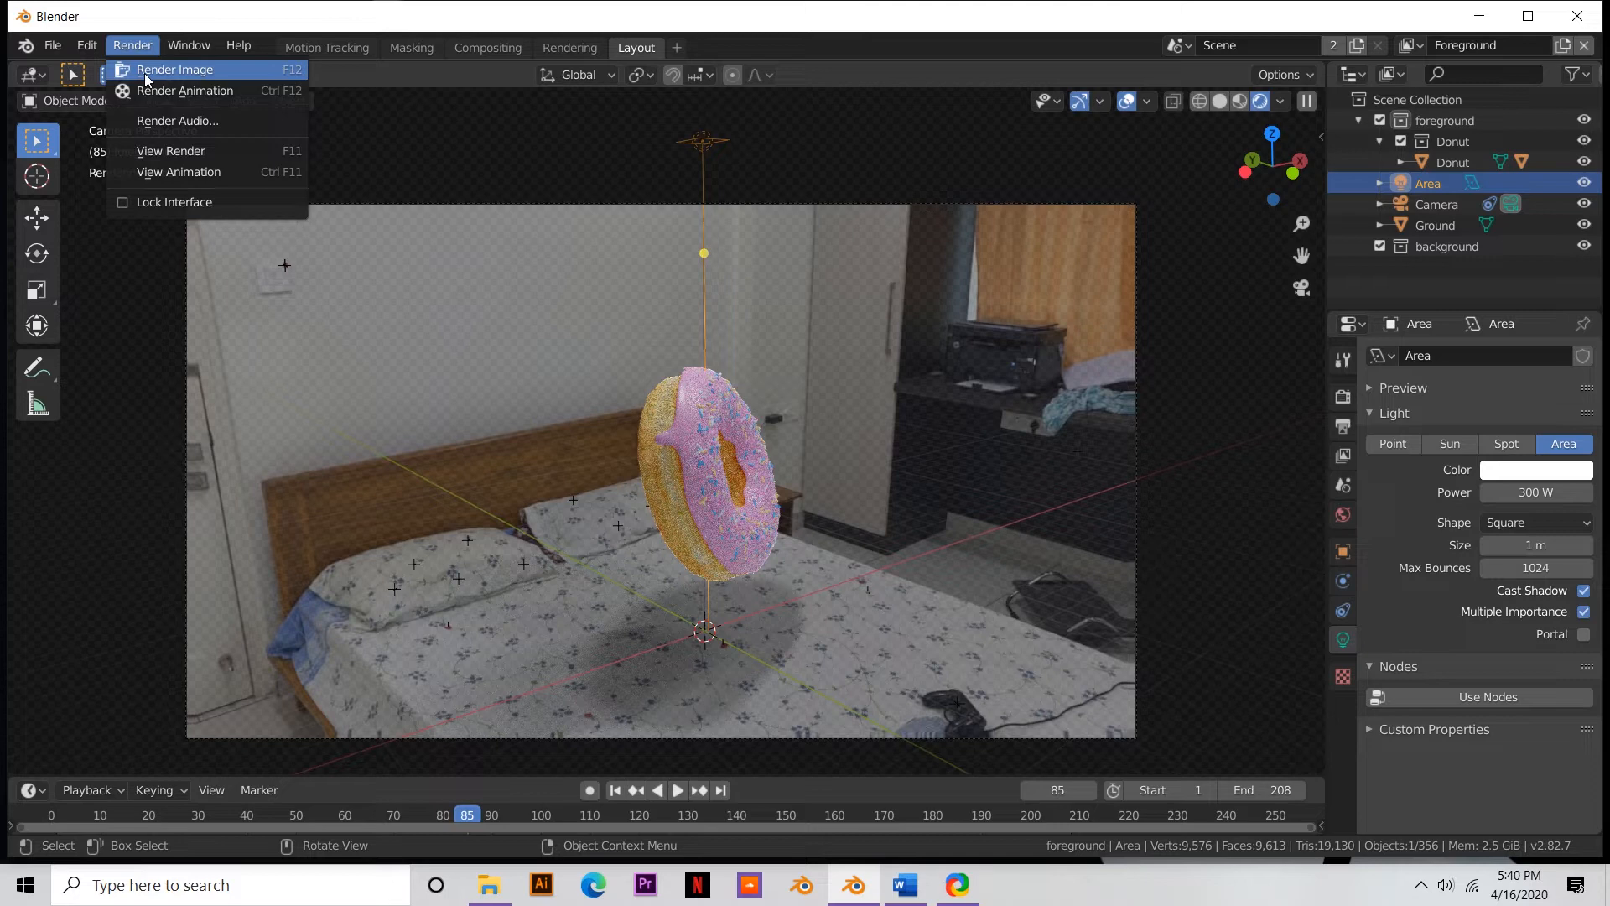
click(144, 70)
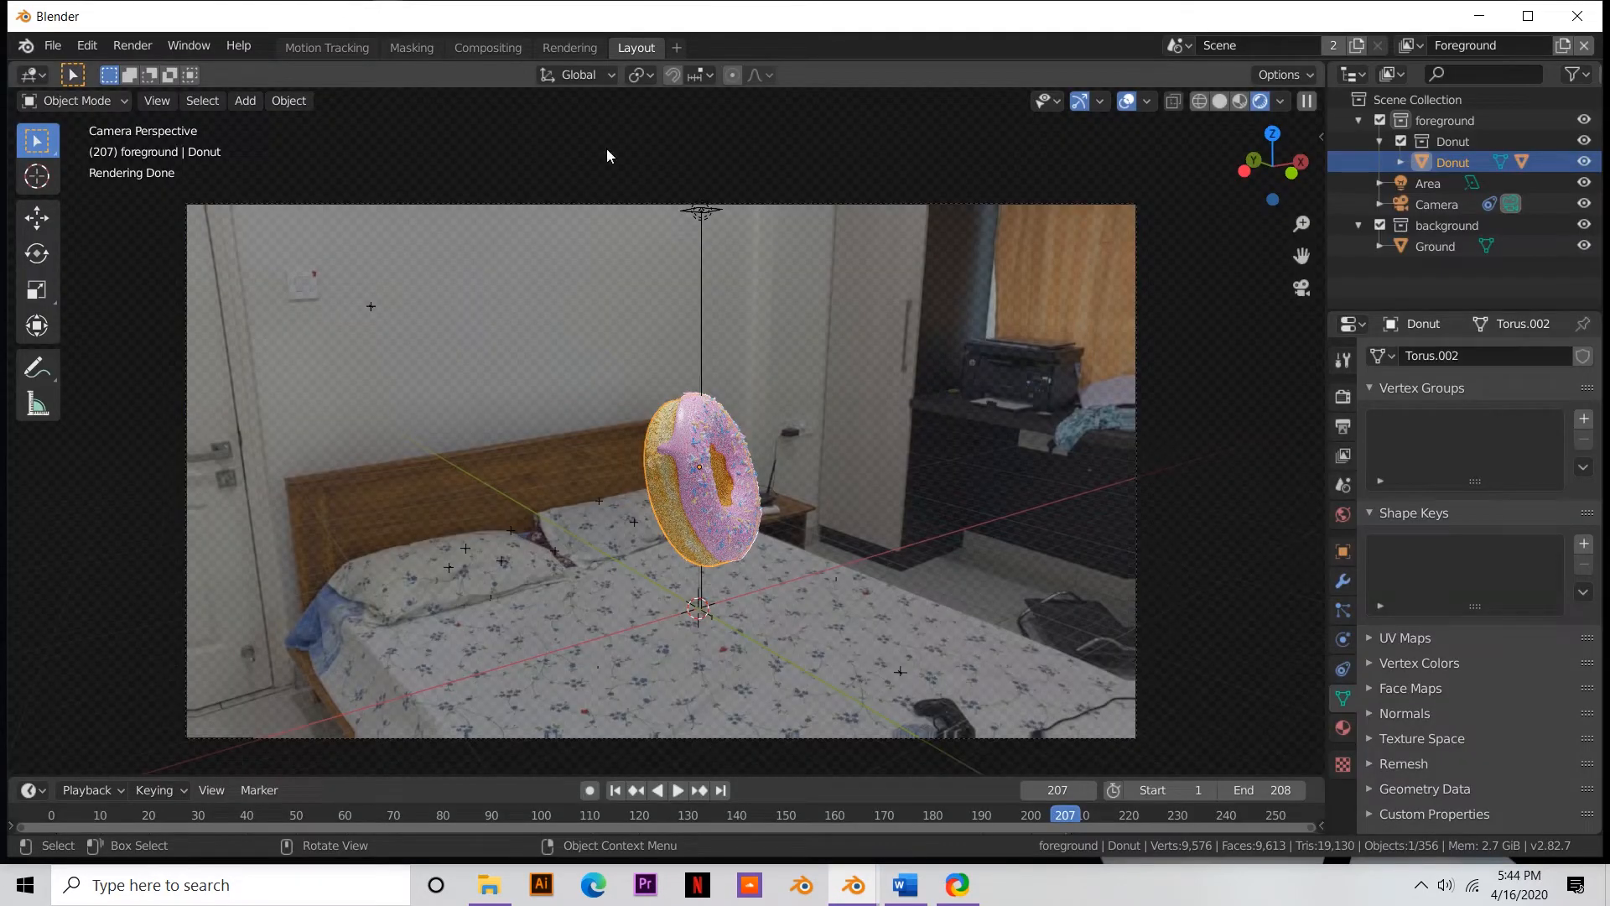
- Add a new Animation workspace from the General workspace templates
click(676, 47)
mouse_move(660, 84)
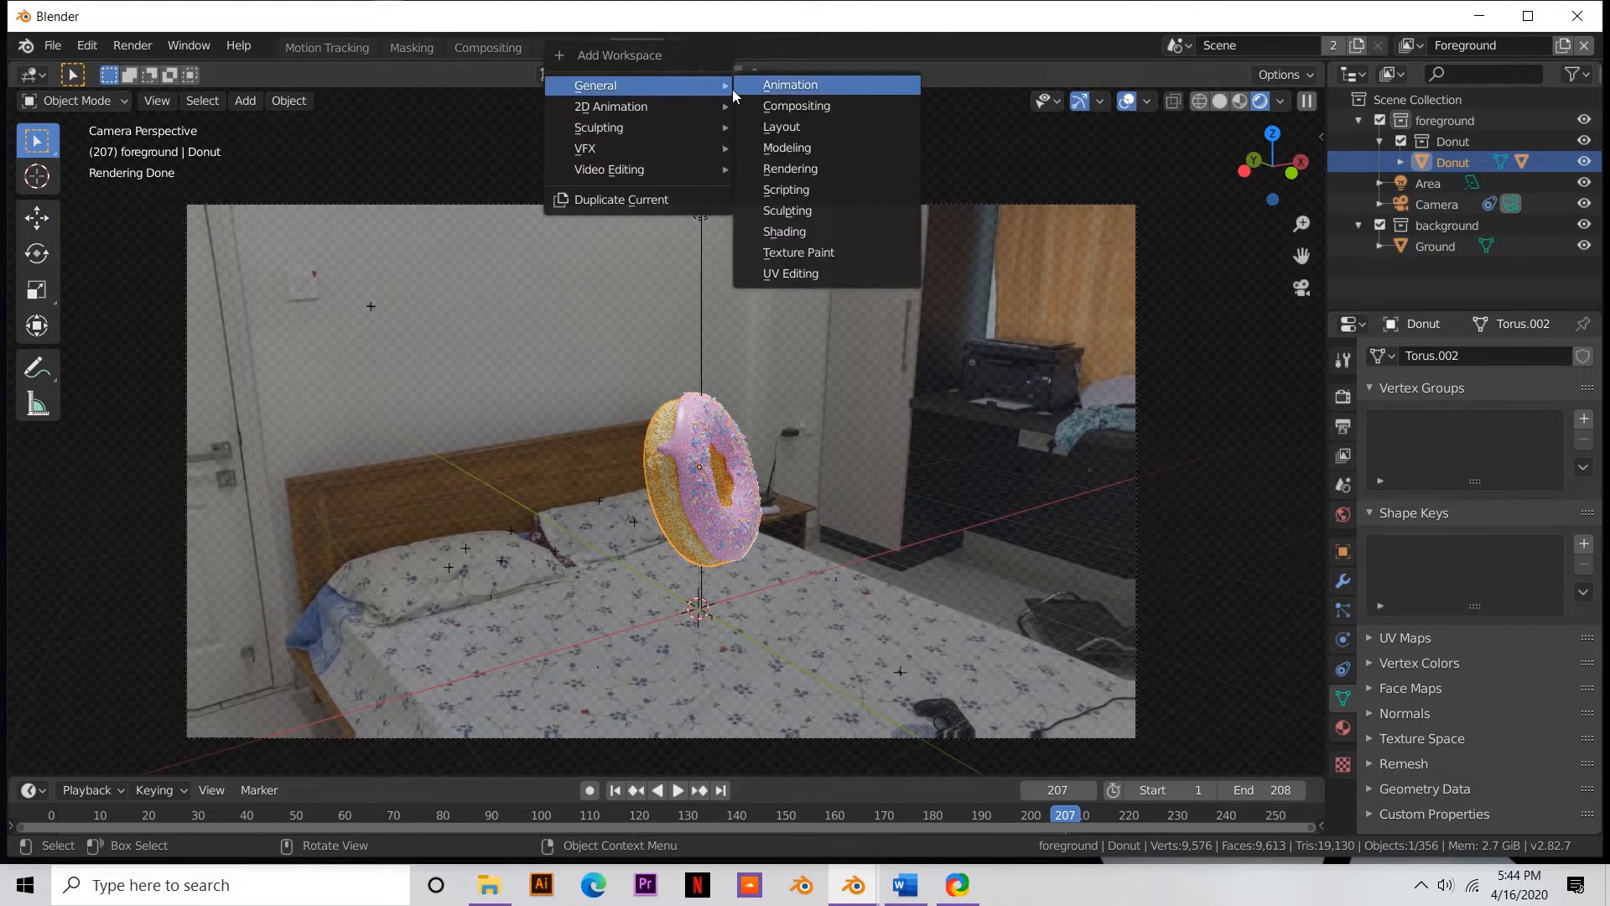
click(803, 89)
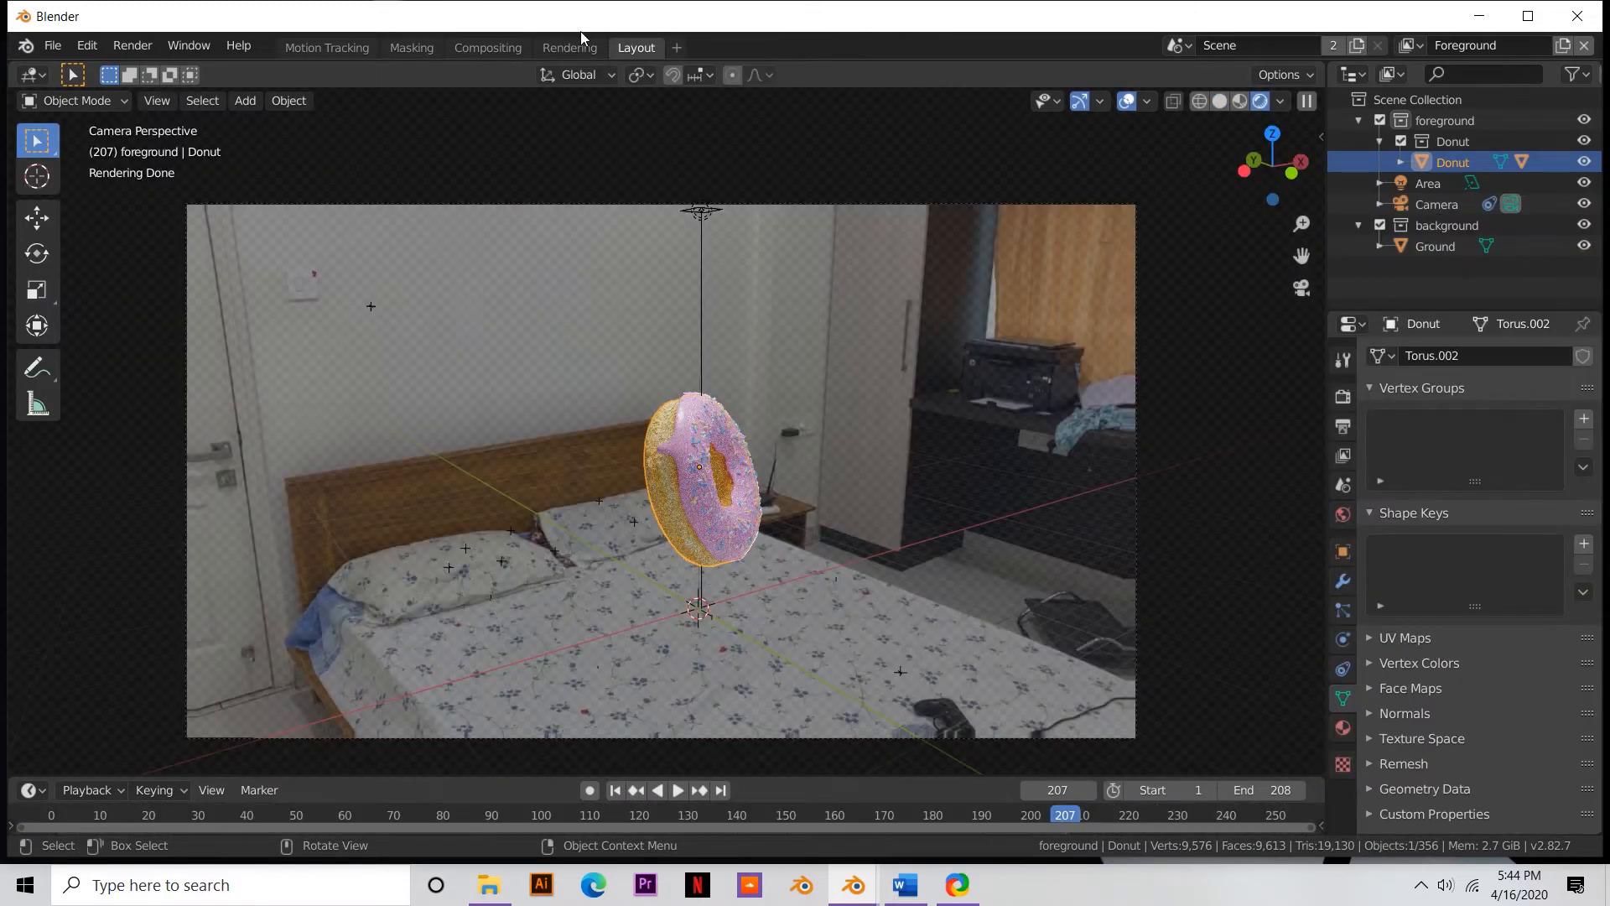
click(681, 44)
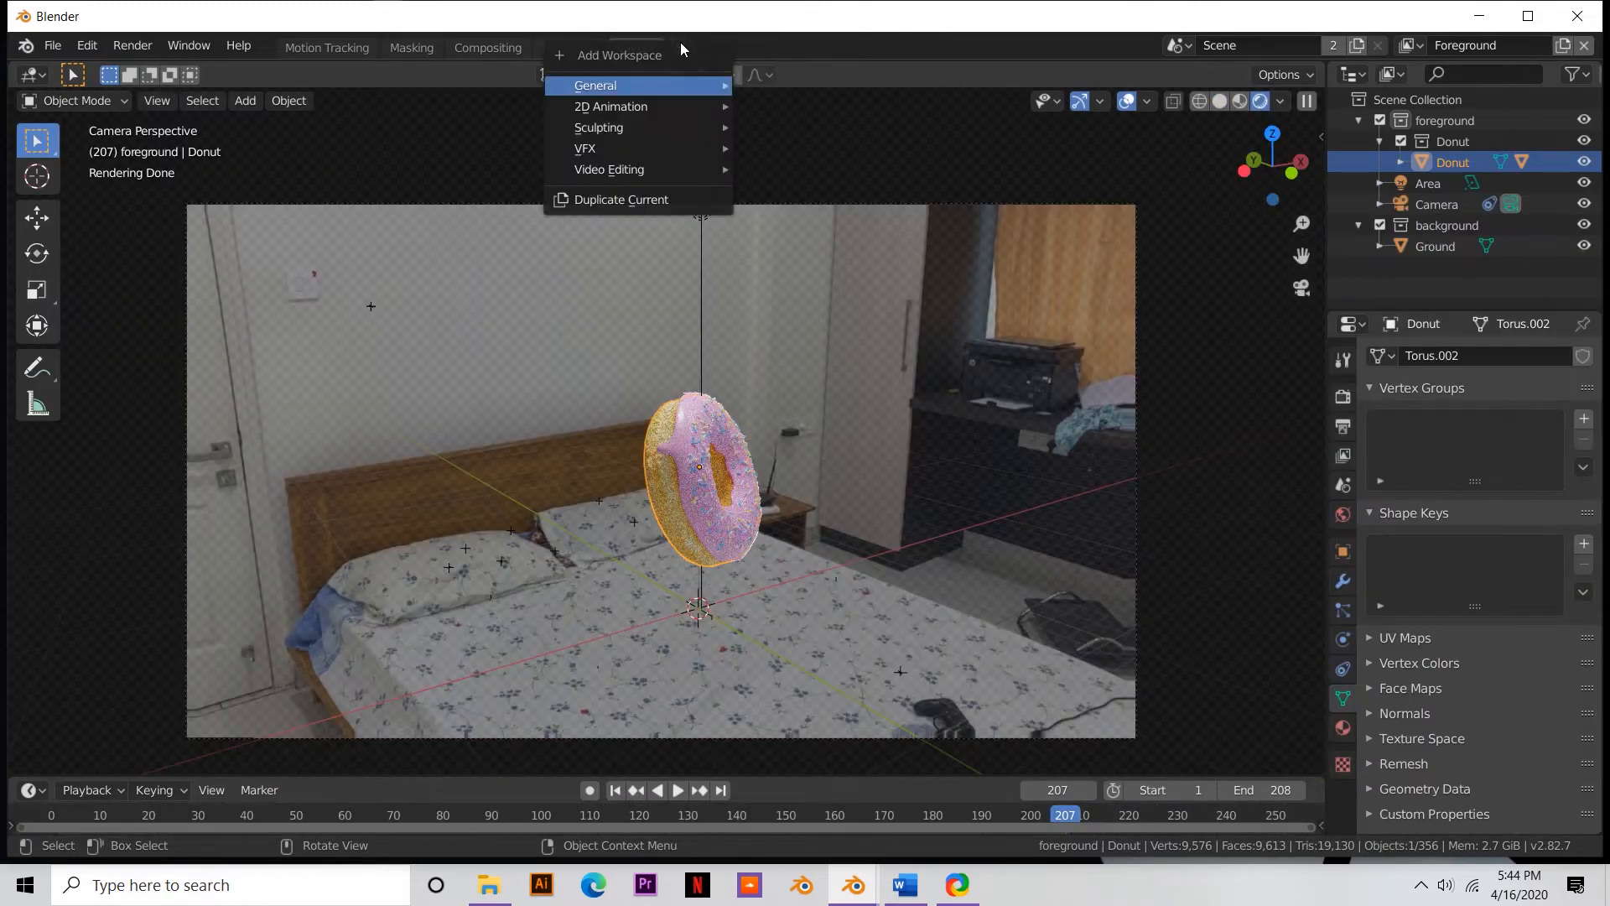
mouse_move(662, 85)
click(806, 84)
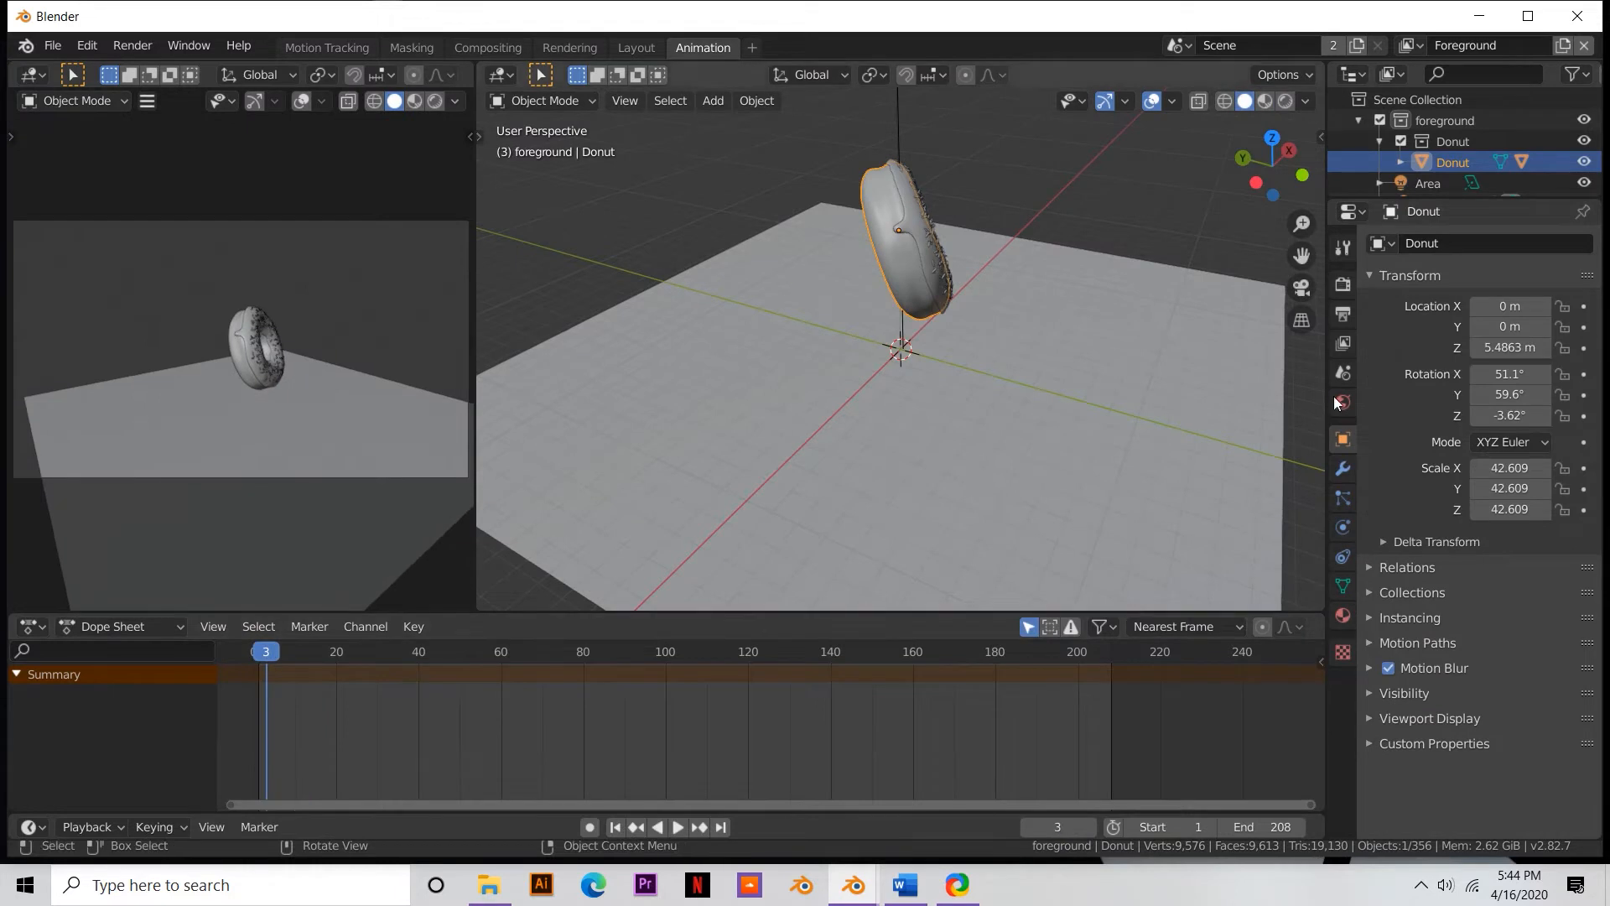
- Set the donut's Z rotation to about 6.88° and keyframe that rotation channel at frame 0
mouse_move(1510, 415)
mouse_down()
mouse_move(1417, 416)
mouse_move(1525, 415)
mouse_up()
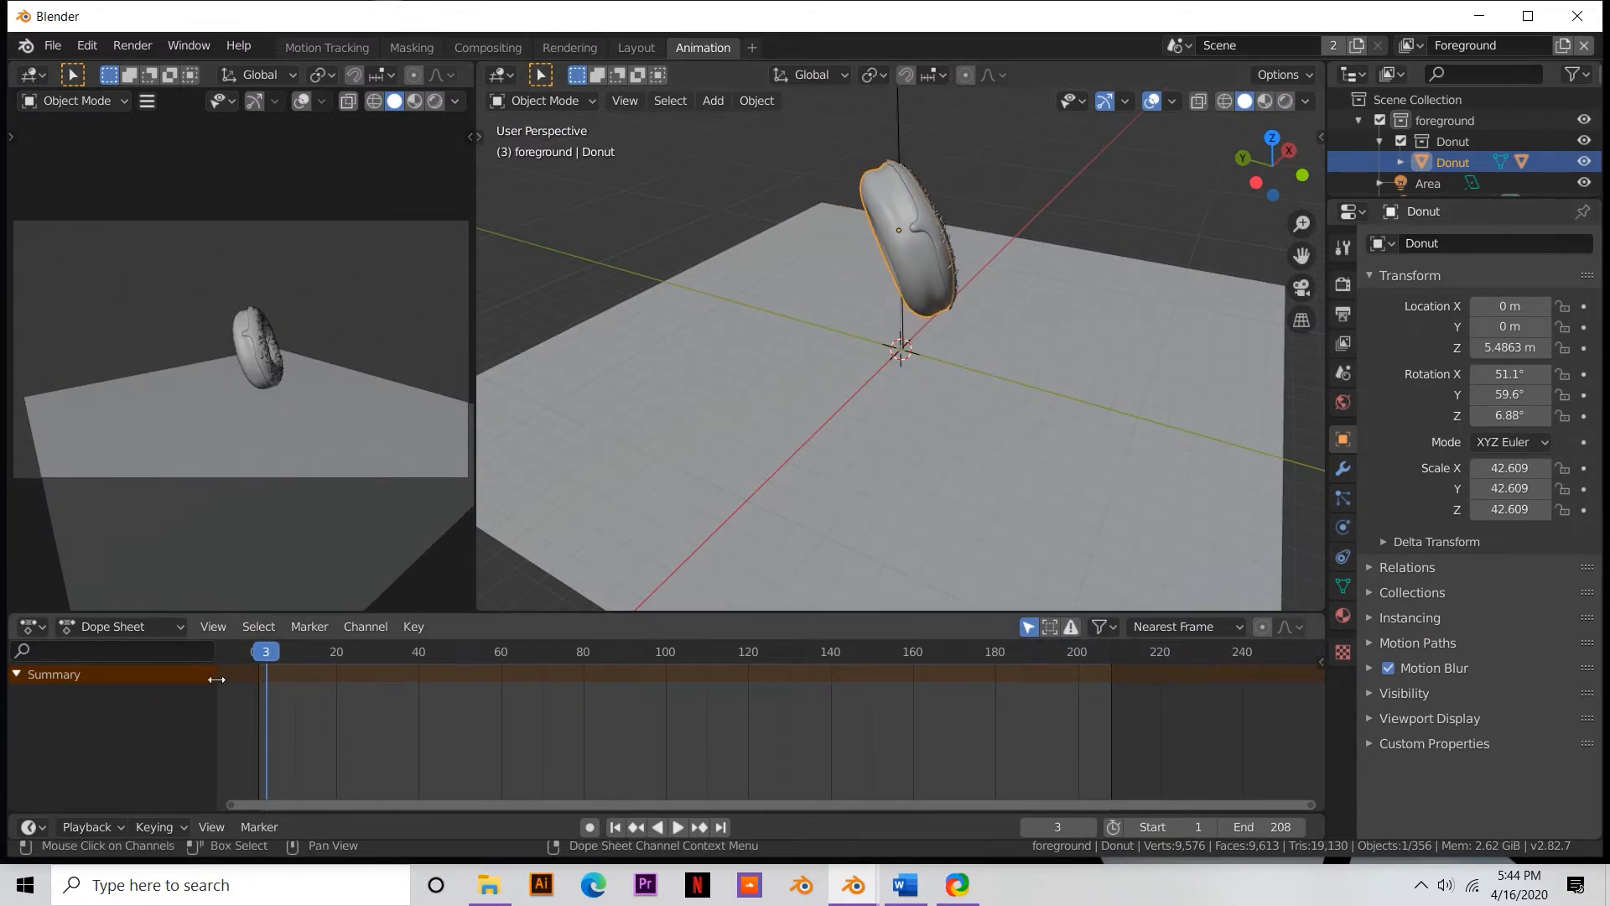
click(254, 653)
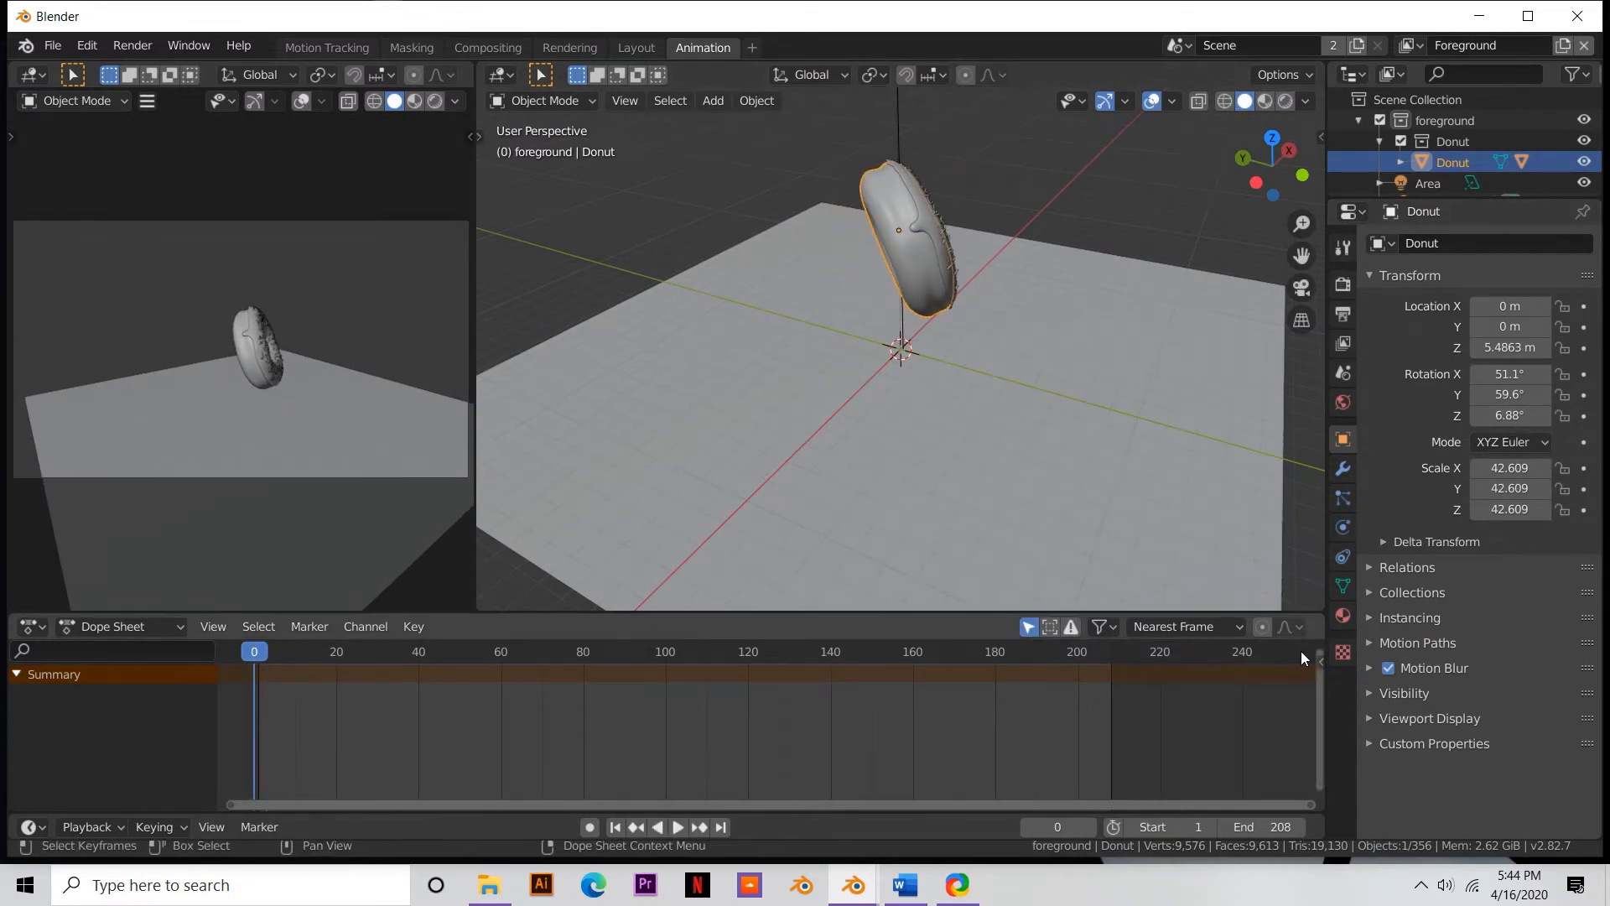
click(1585, 416)
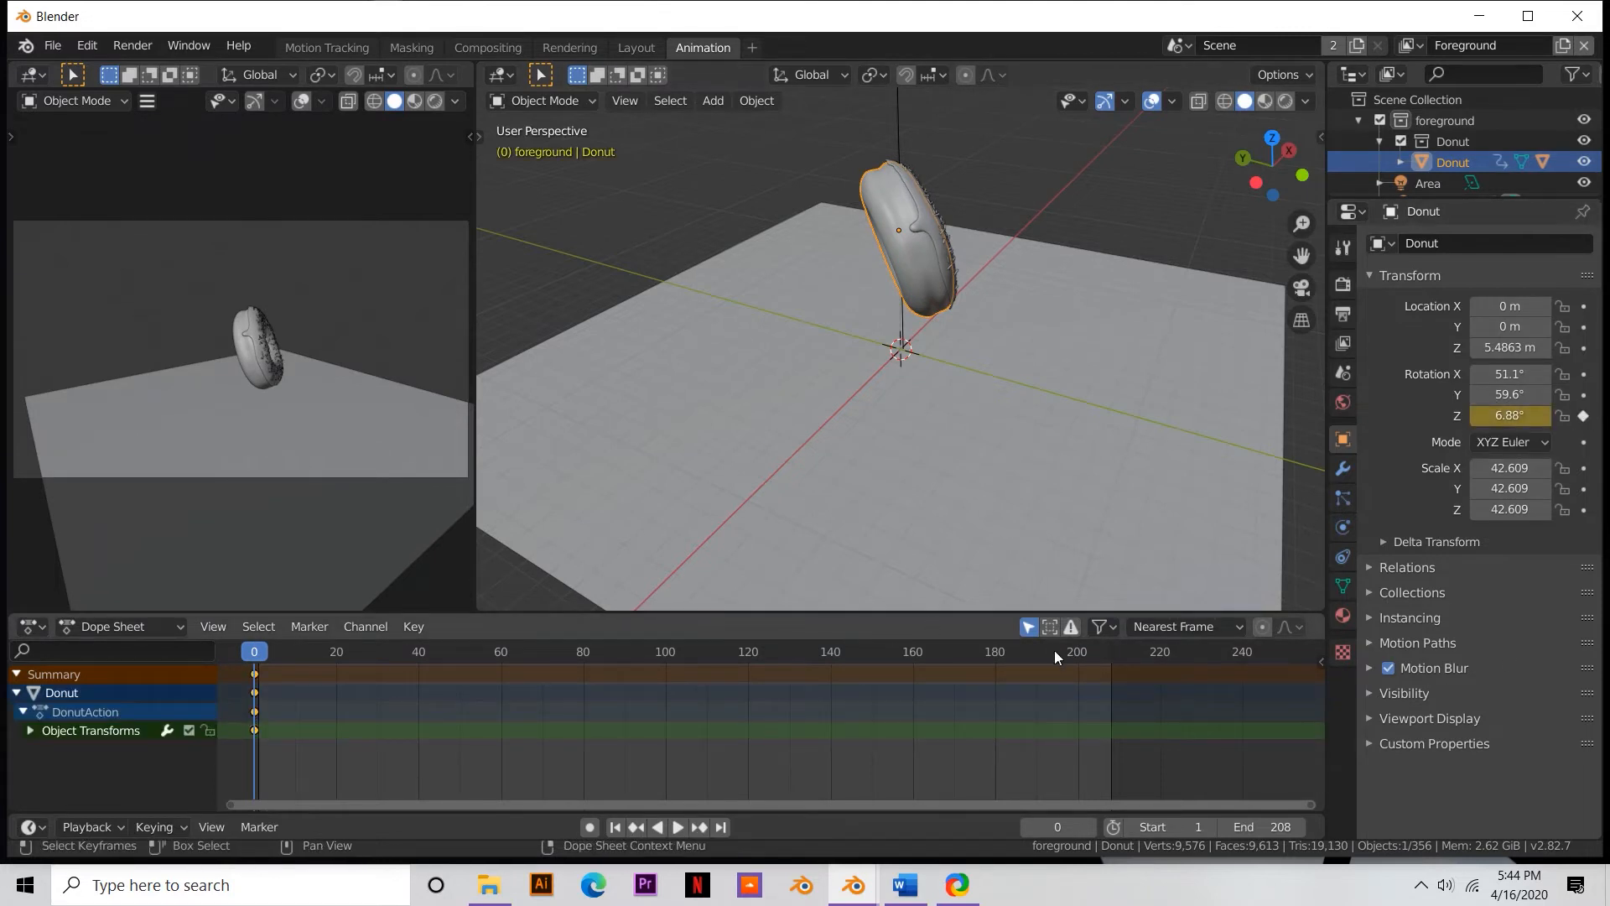
- At frame 208, turn the donut to about -145° on Z and keyframe that rotation
click(1104, 651)
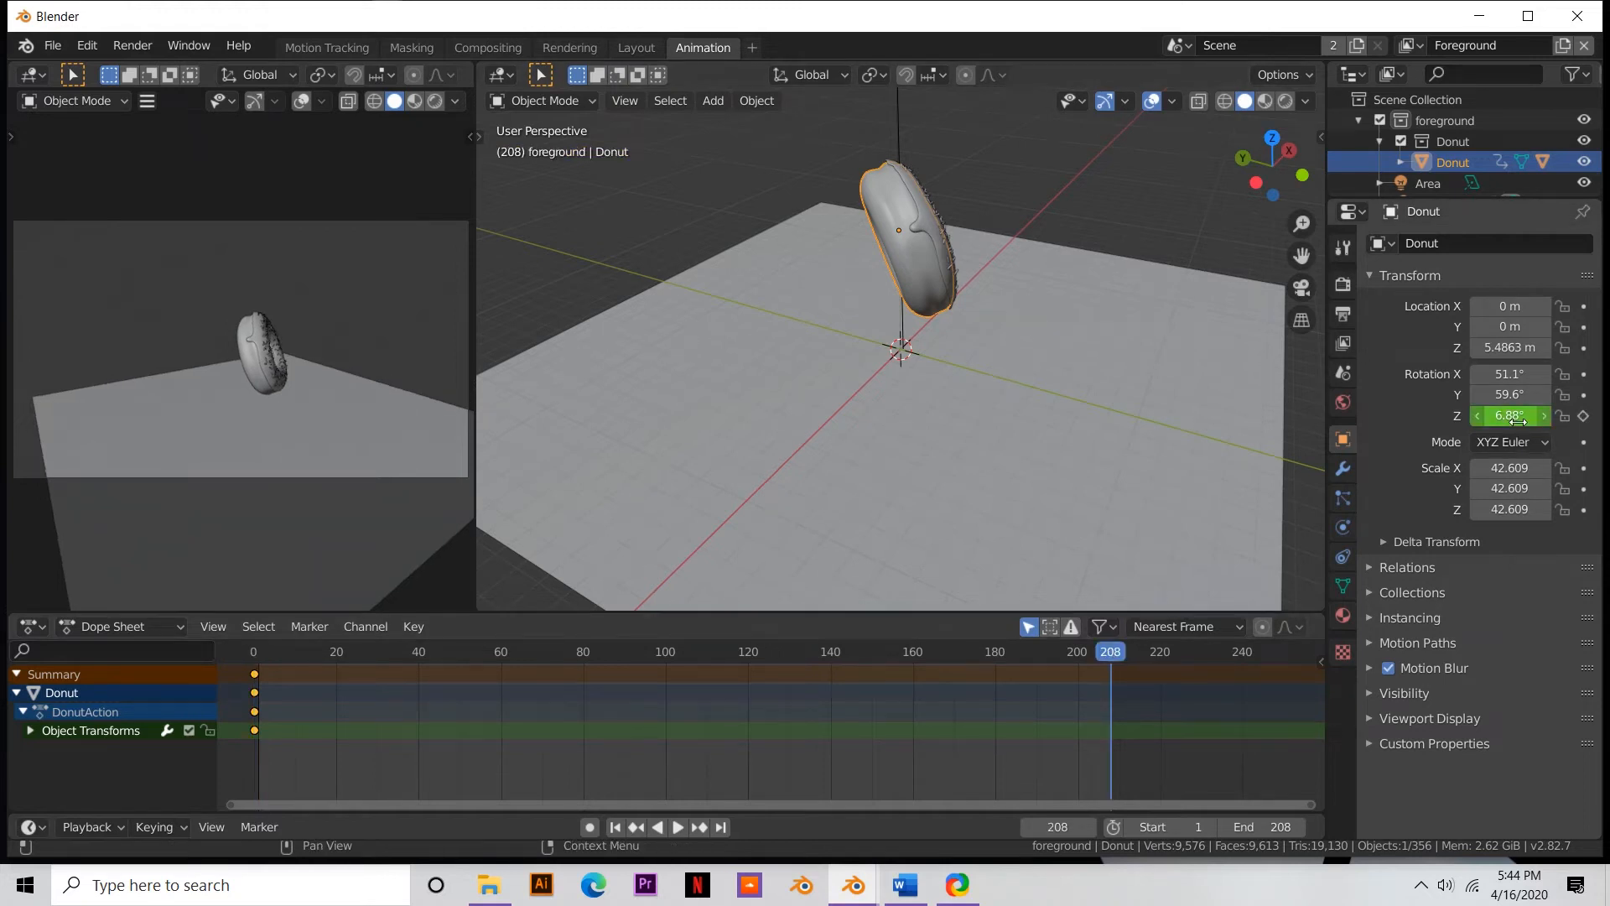
drag(1509, 415, 1382, 416)
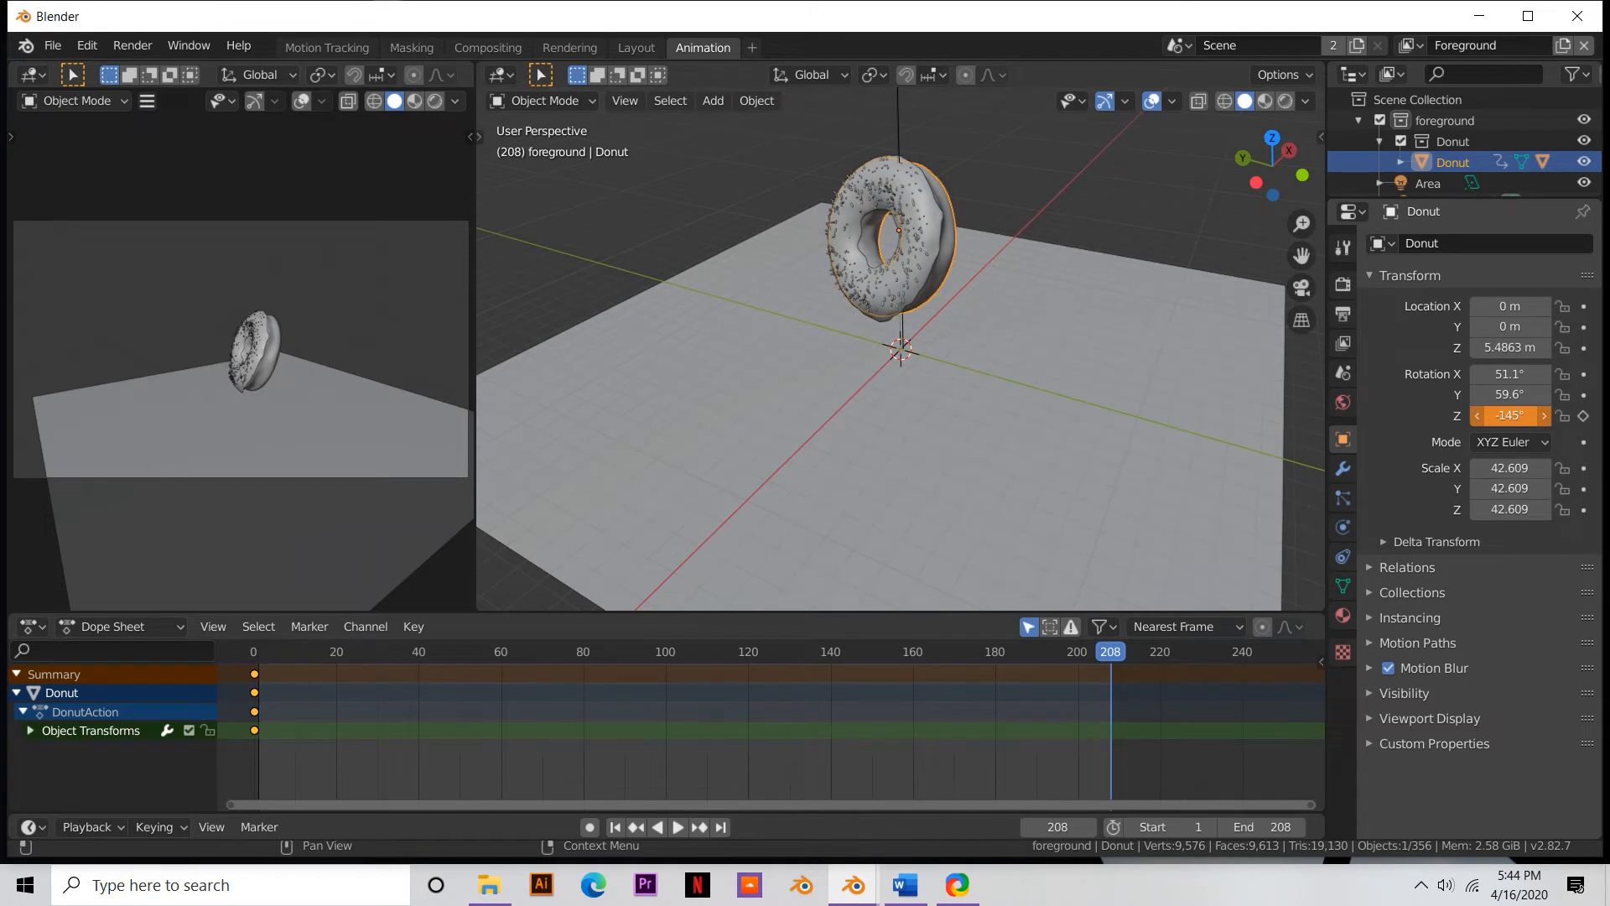
click(1583, 415)
- Return to the start of the timeline and play back the donut's spin animation
drag(1105, 650, 254, 641)
key(space)
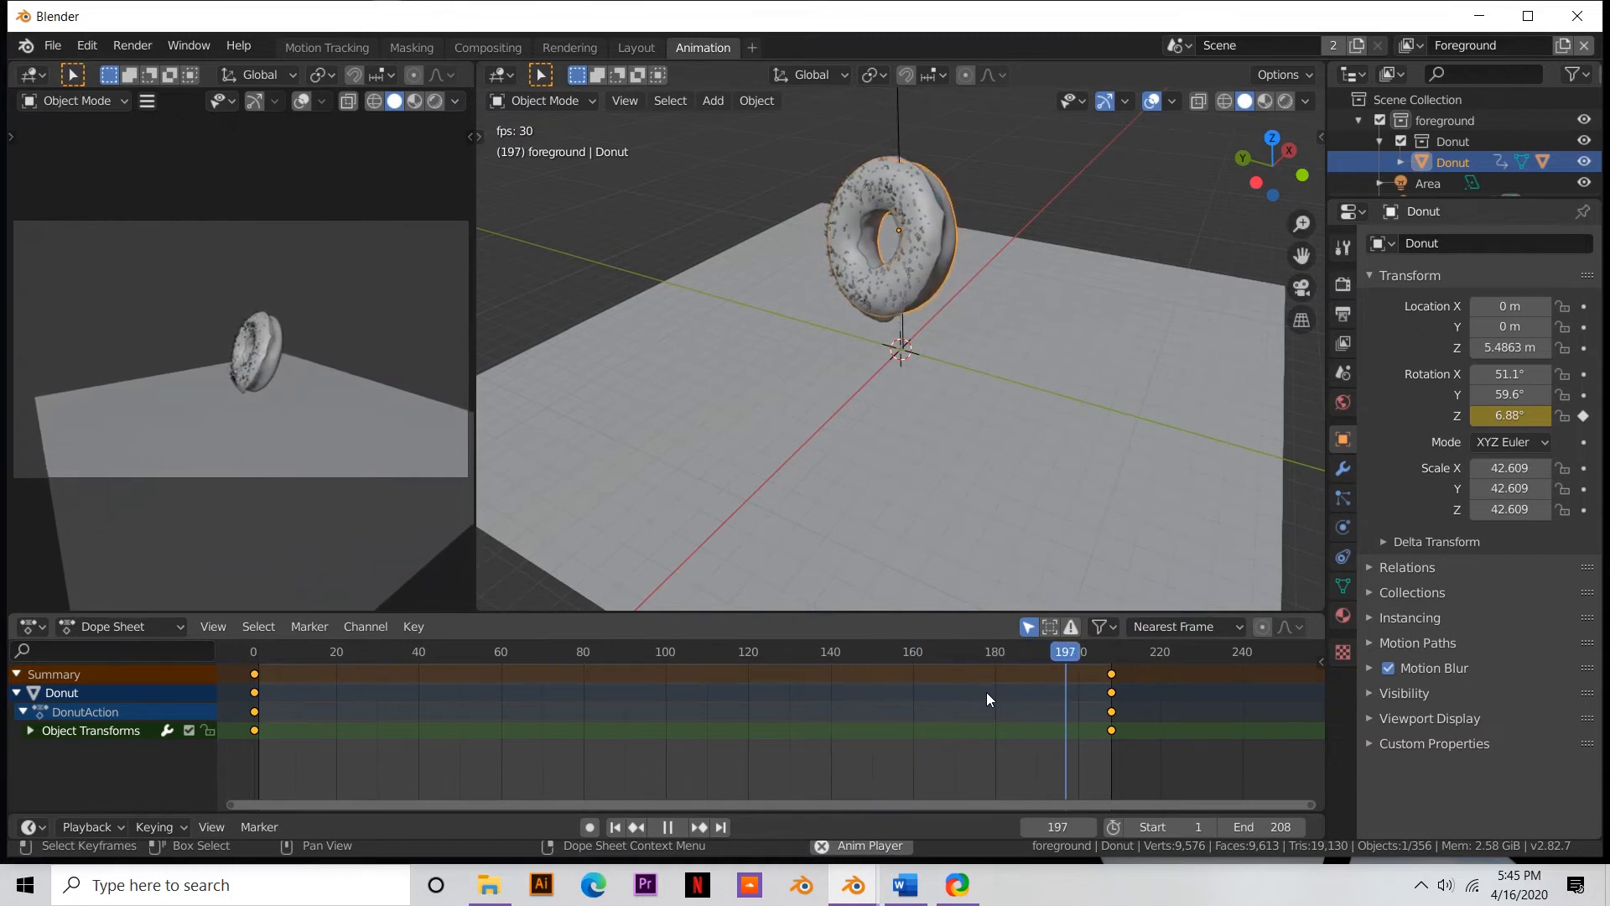
key(space)
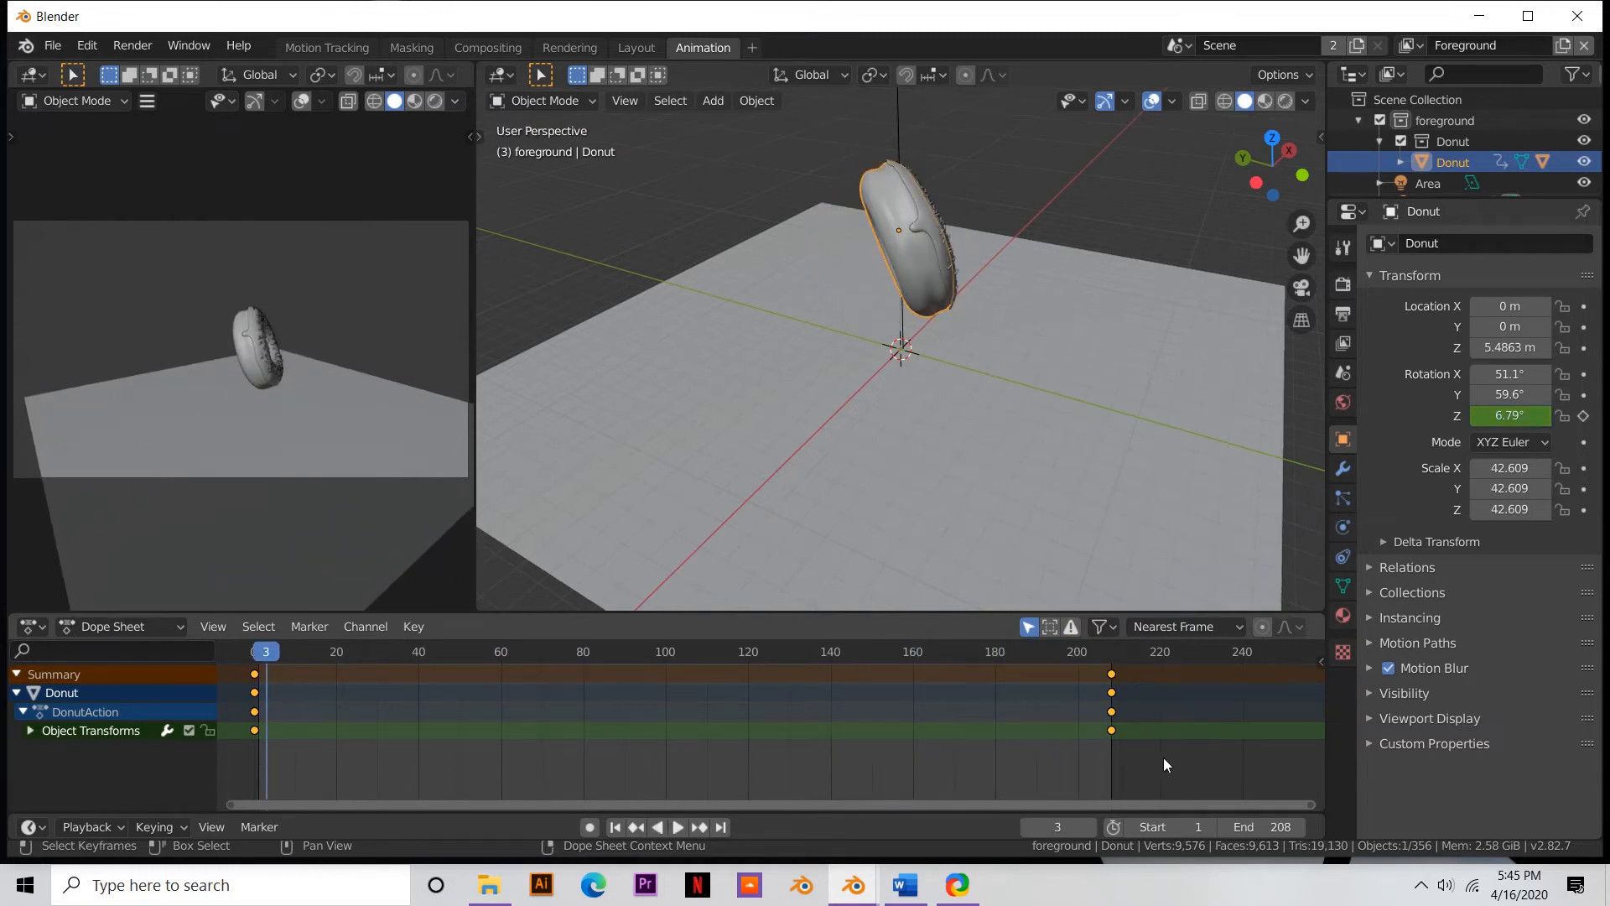
- Set the interpolation of all the donut's keyframes to Linear and play back the spin animation
drag(1164, 757, 139, 640)
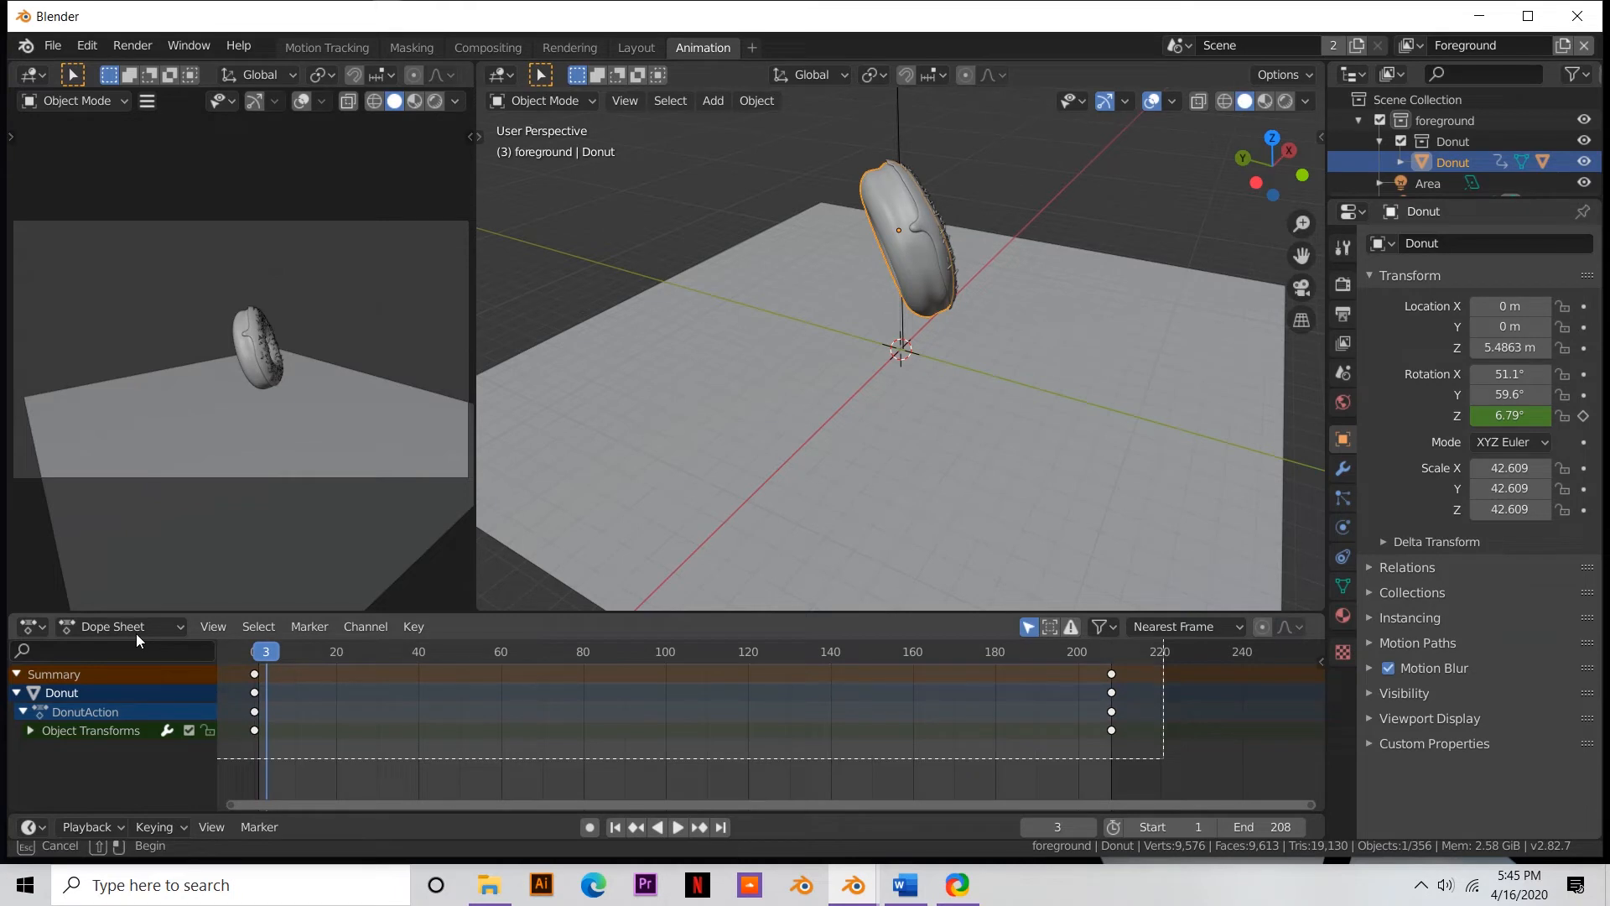
drag(136, 632, 136, 632)
right_click(240, 711)
mouse_move(240, 712)
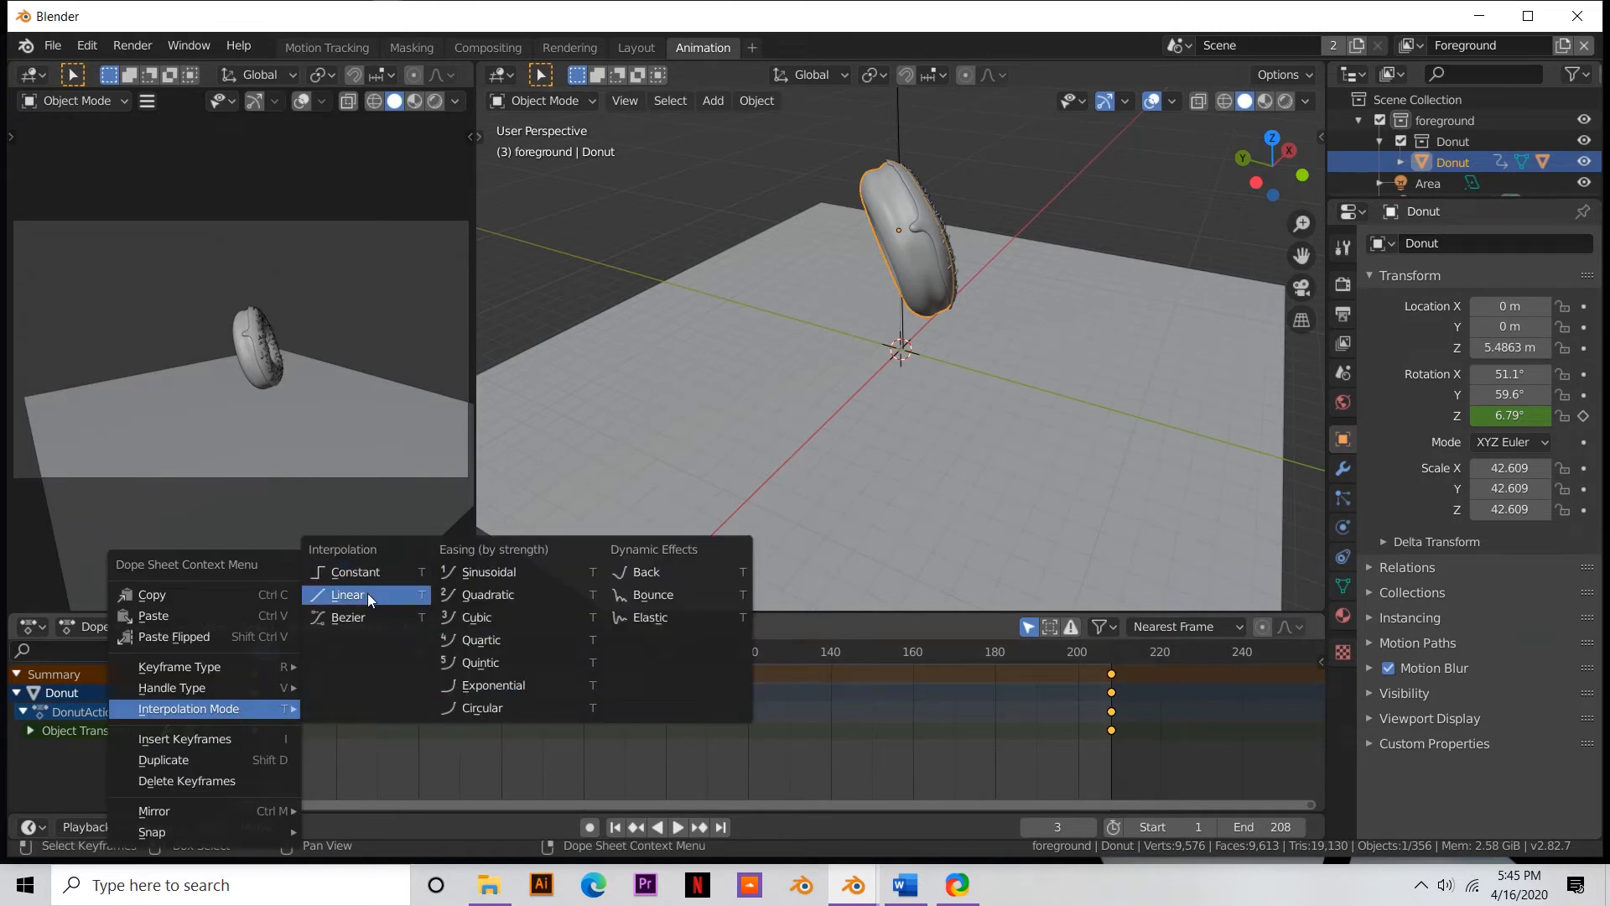
click(367, 594)
key(space)
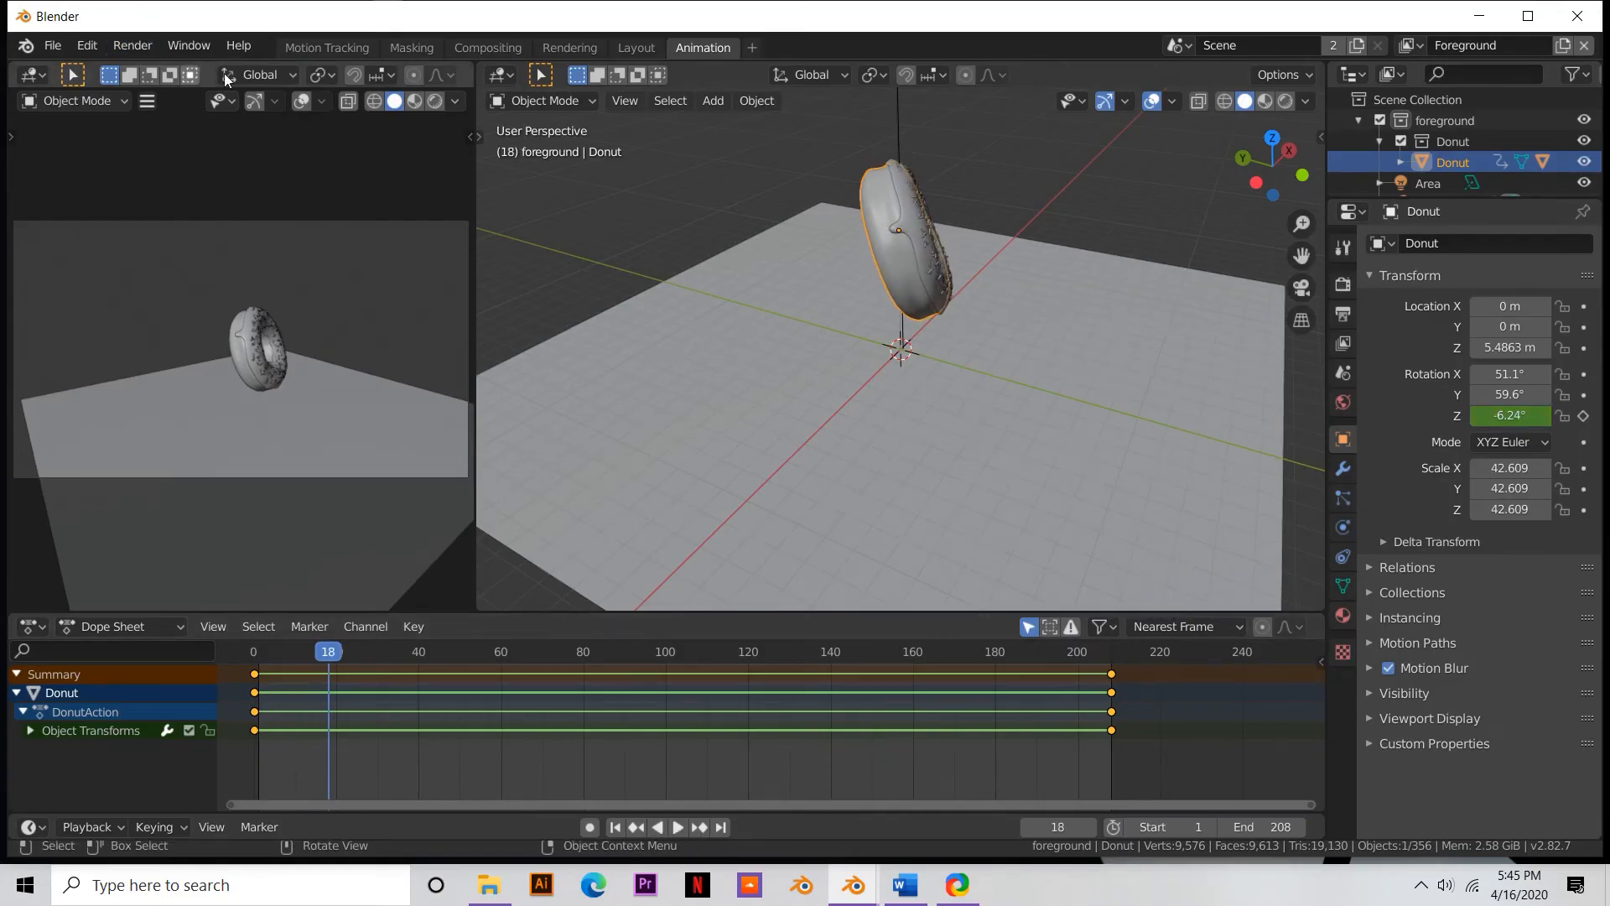
- Return to the compositing workspace and enable the Denoising Data pass for the Foreground view layer
click(369, 47)
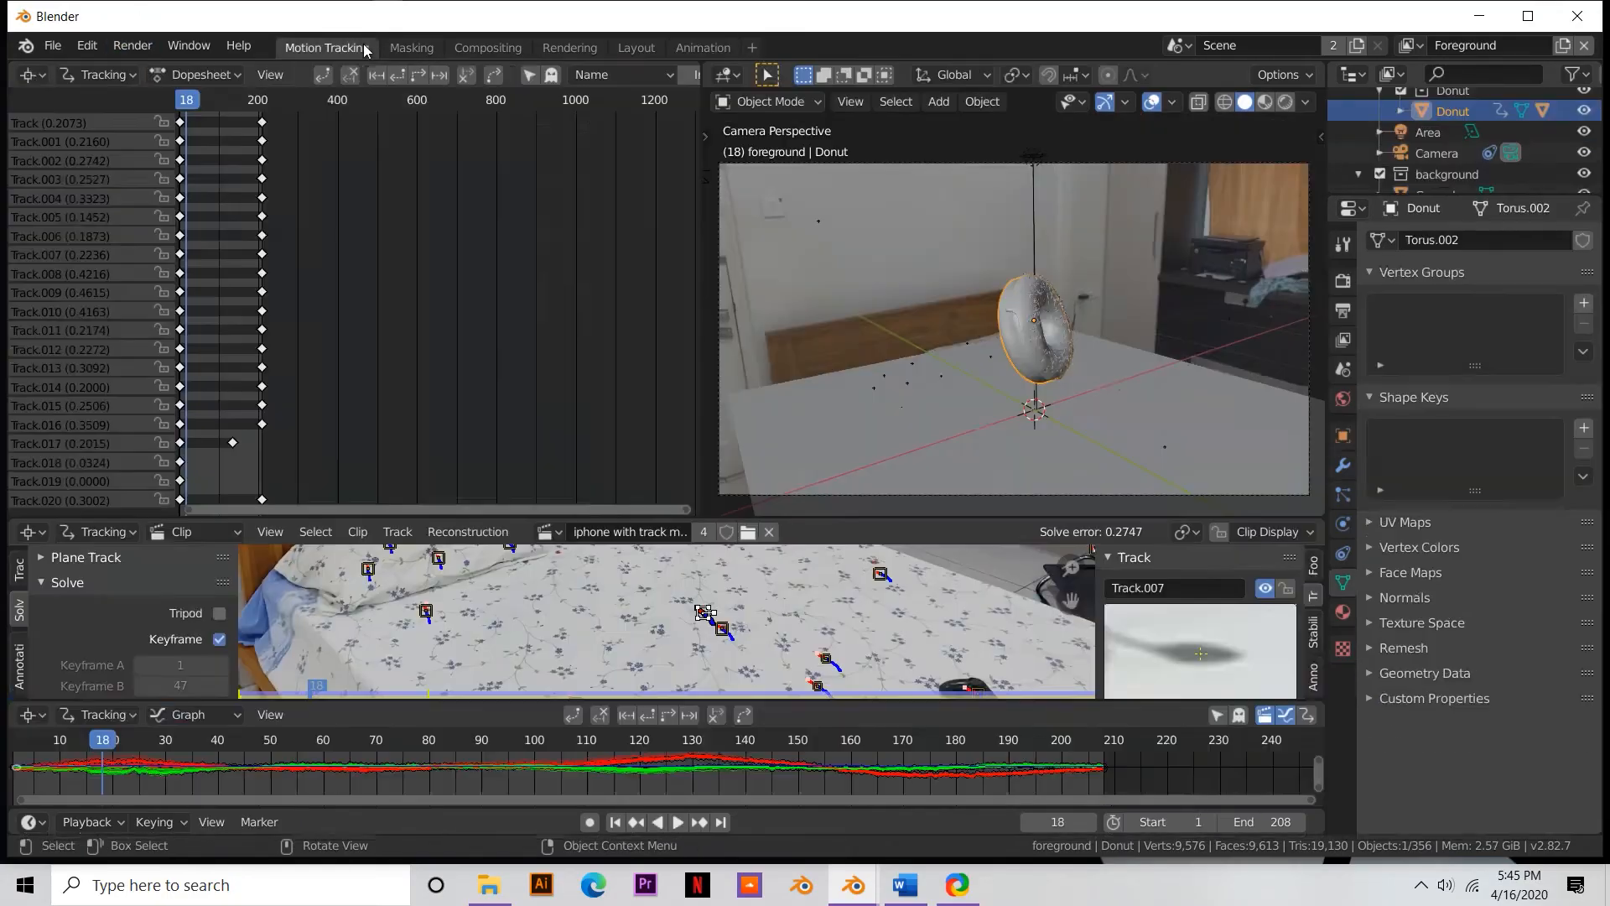
click(490, 43)
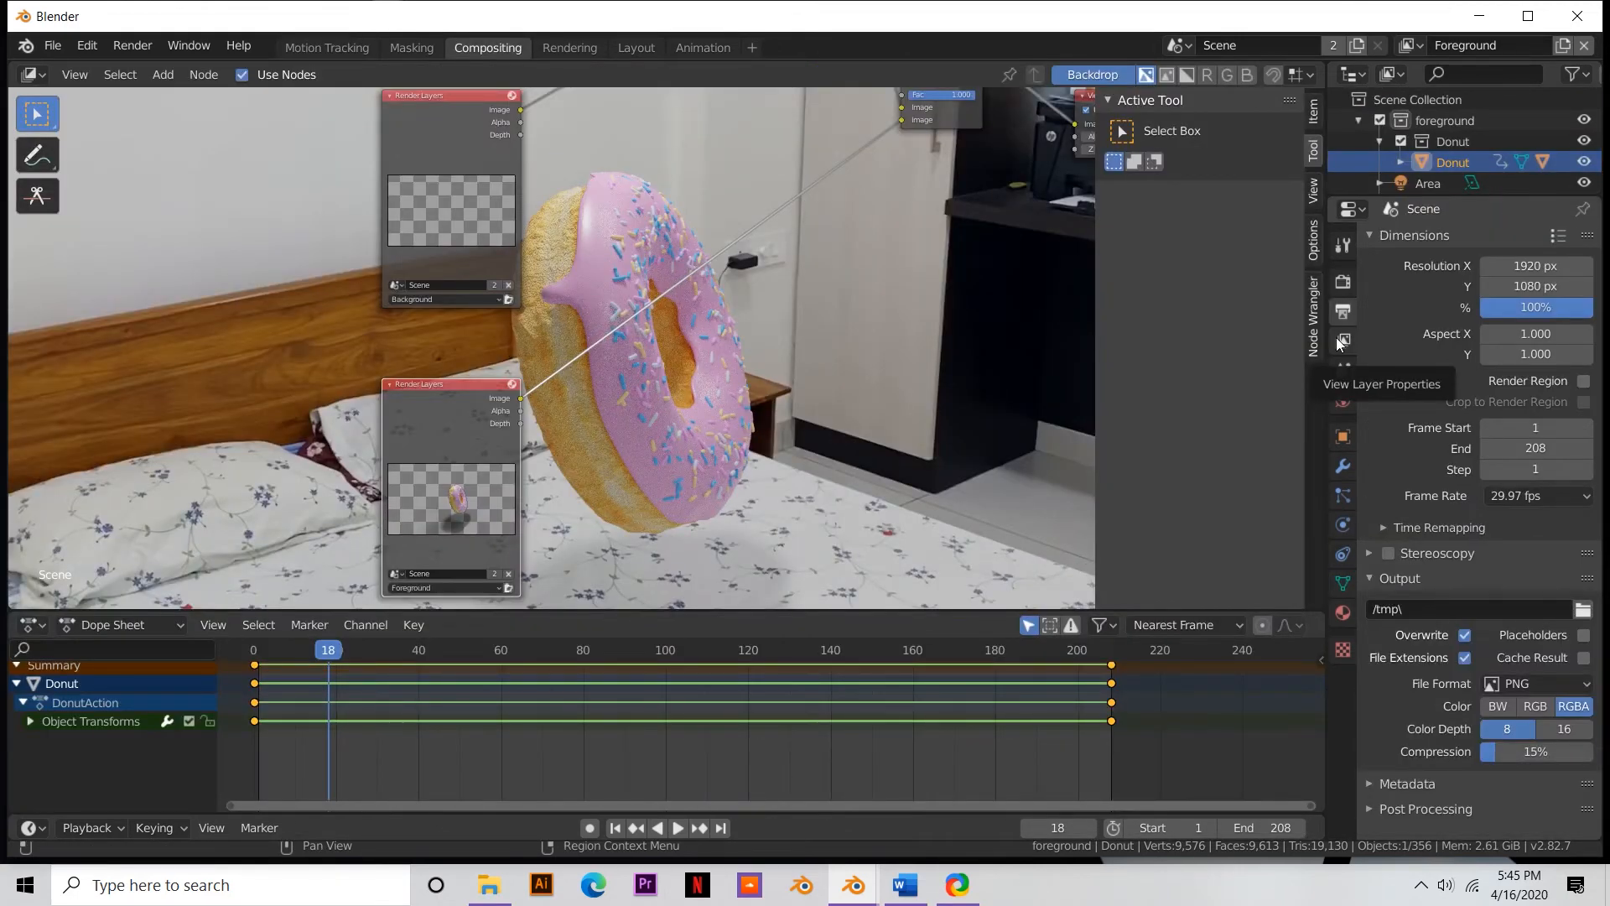
click(1343, 340)
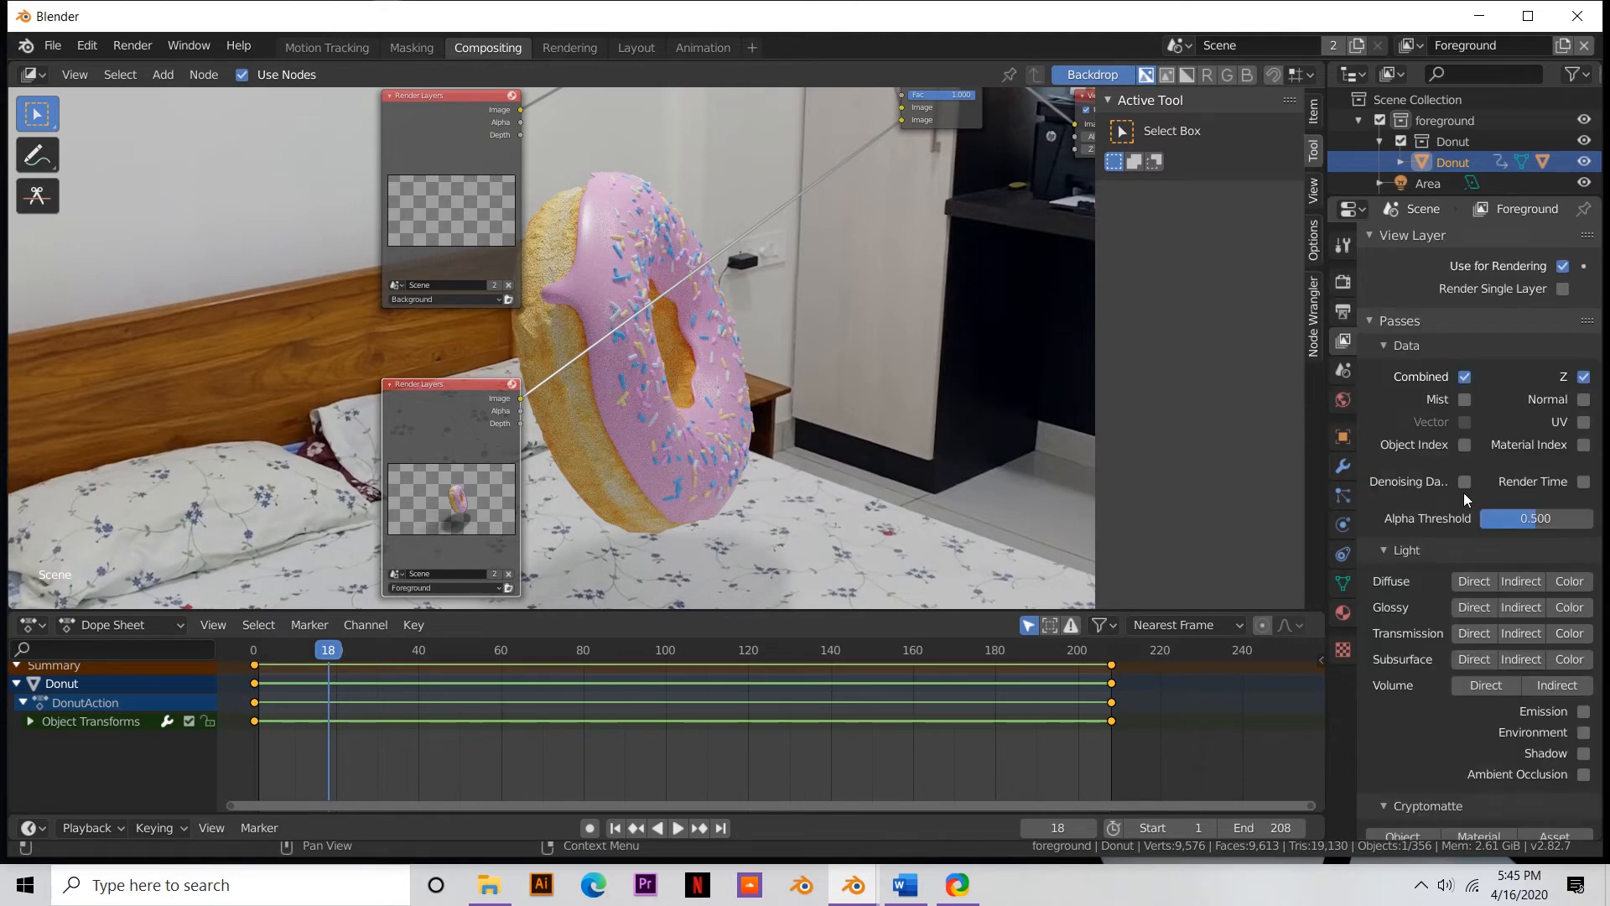
click(1464, 481)
- Add a Denoise node beside the Foreground Render Layers node
key(shift+a)
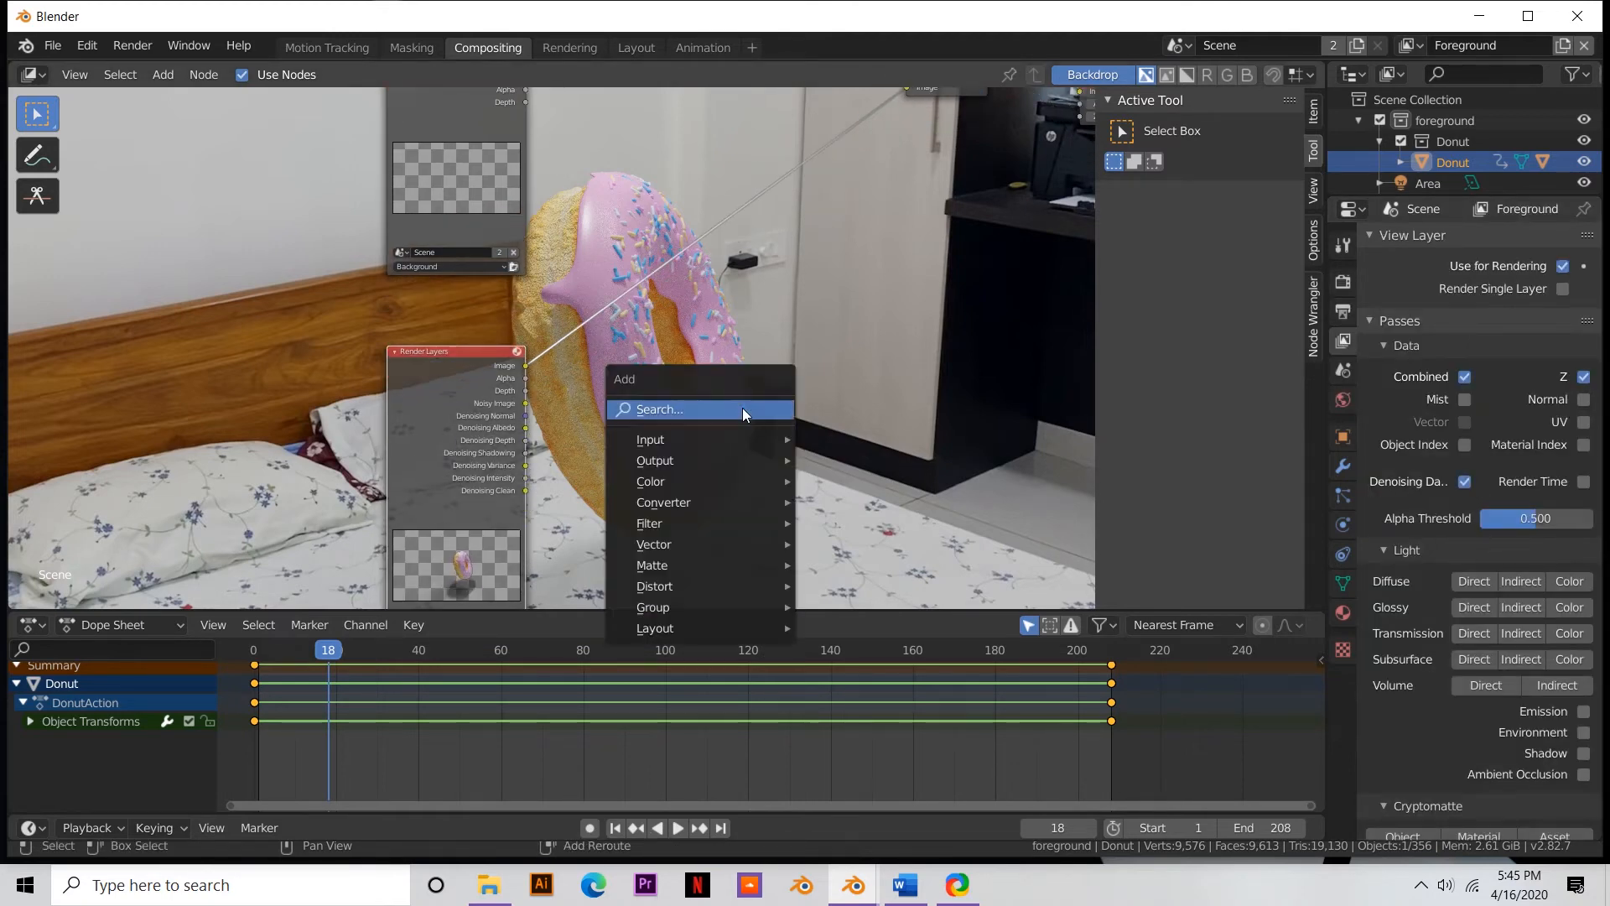
click(742, 408)
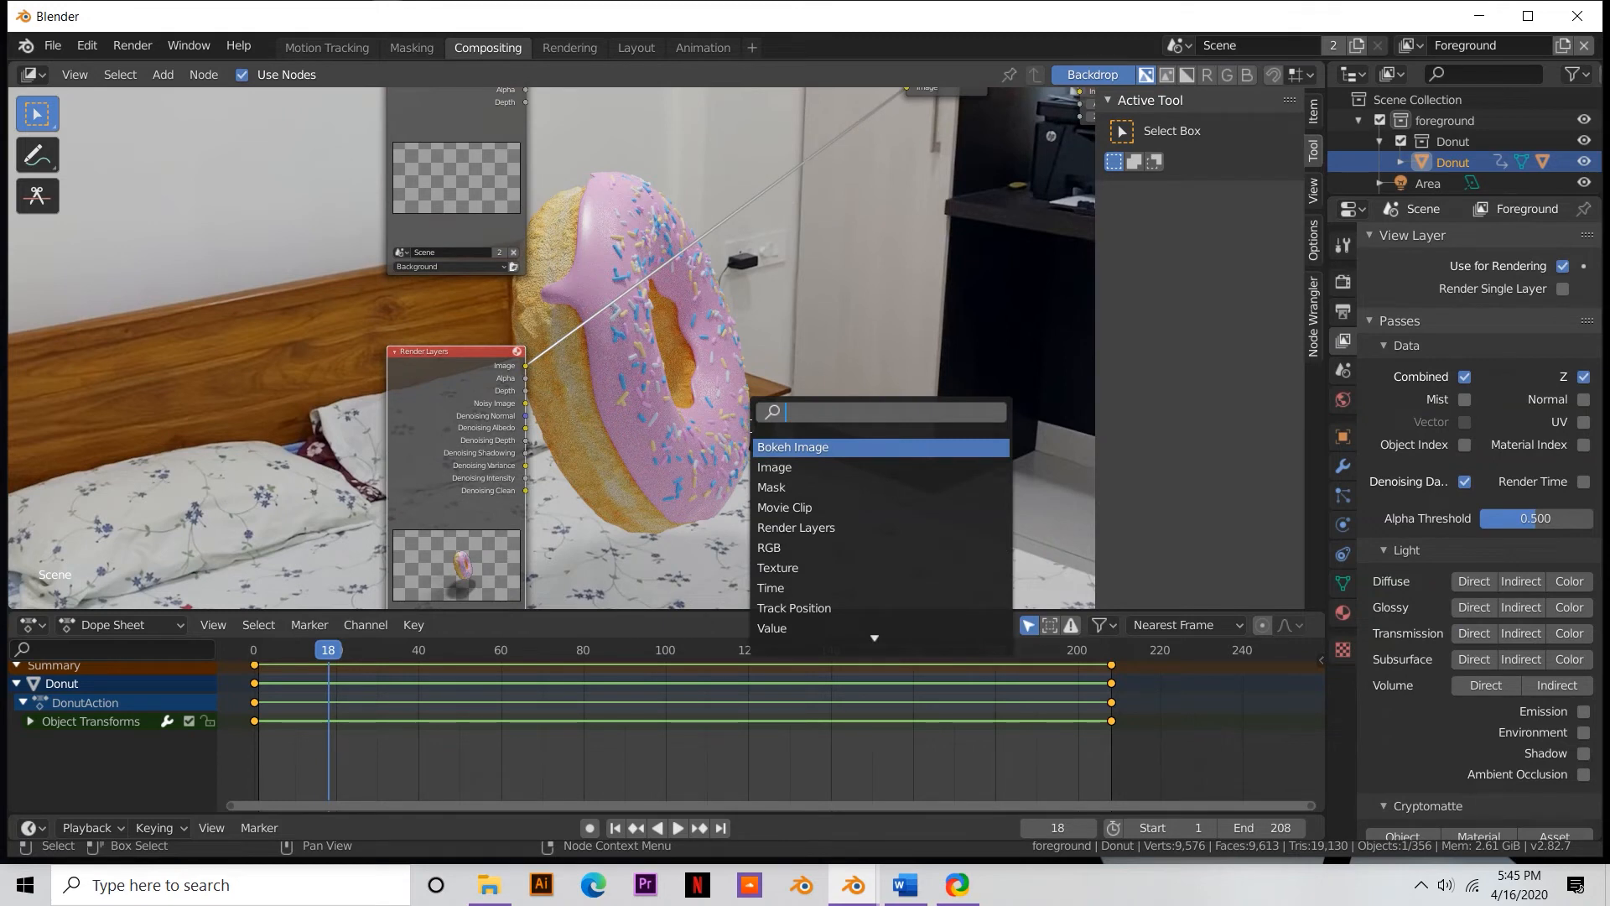
text(deno)
key(Return)
click(644, 380)
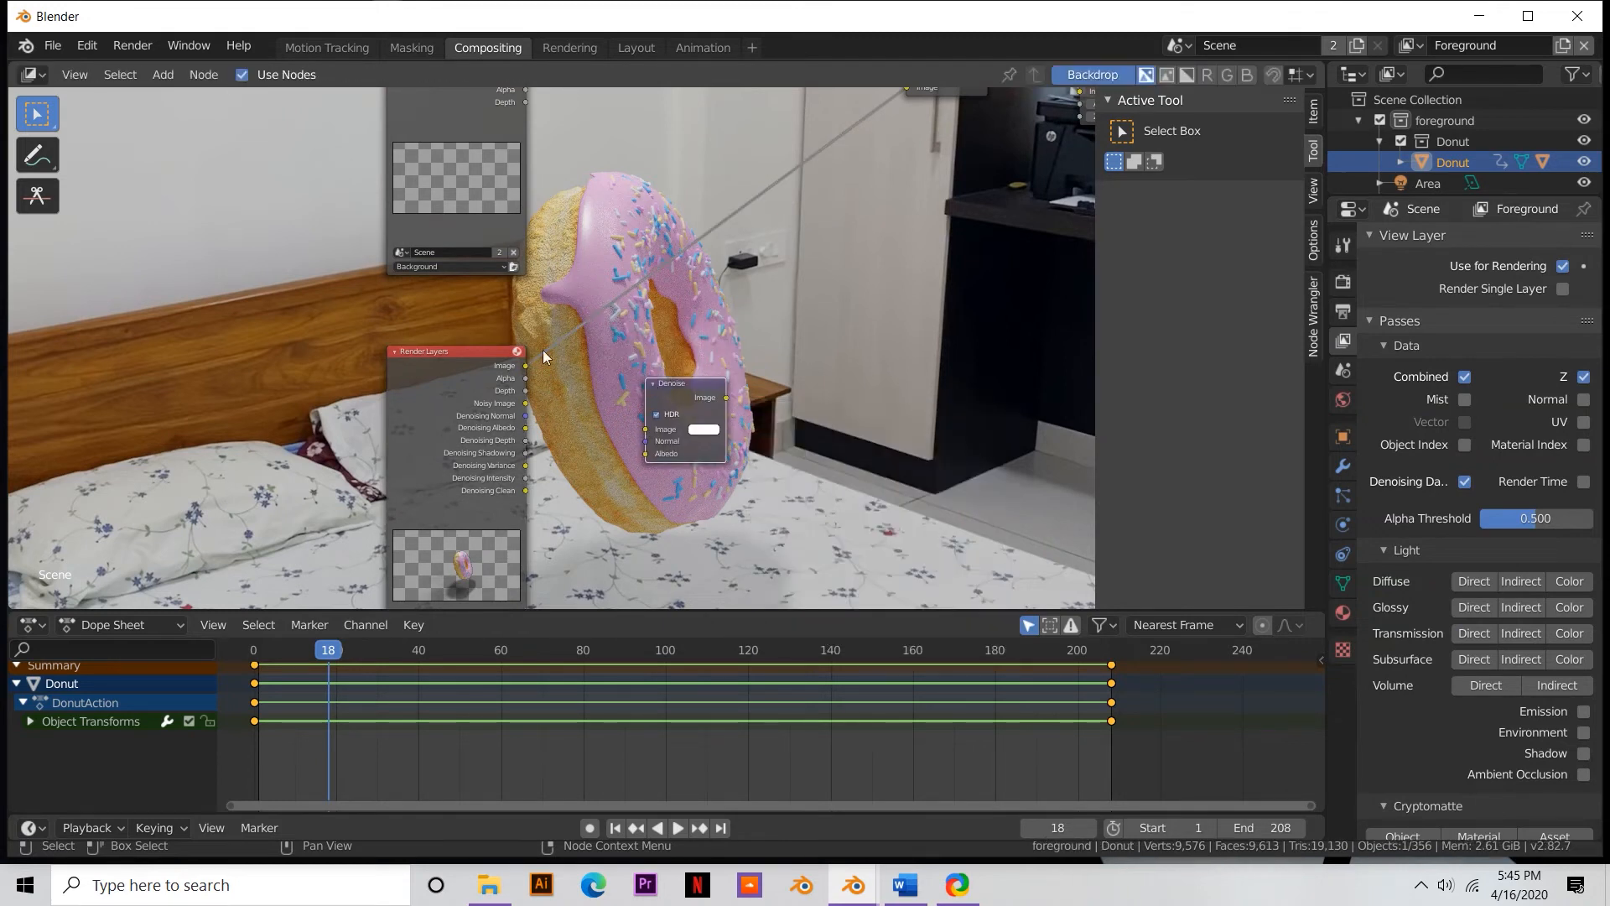
- Wire the Foreground layer's Noisy Image, Denoising Normal and Denoising Albedo into the Denoise node, and its output into Alpha Over's second image input
scroll(937, 180, down, 1)
drag(878, 106, 818, 172)
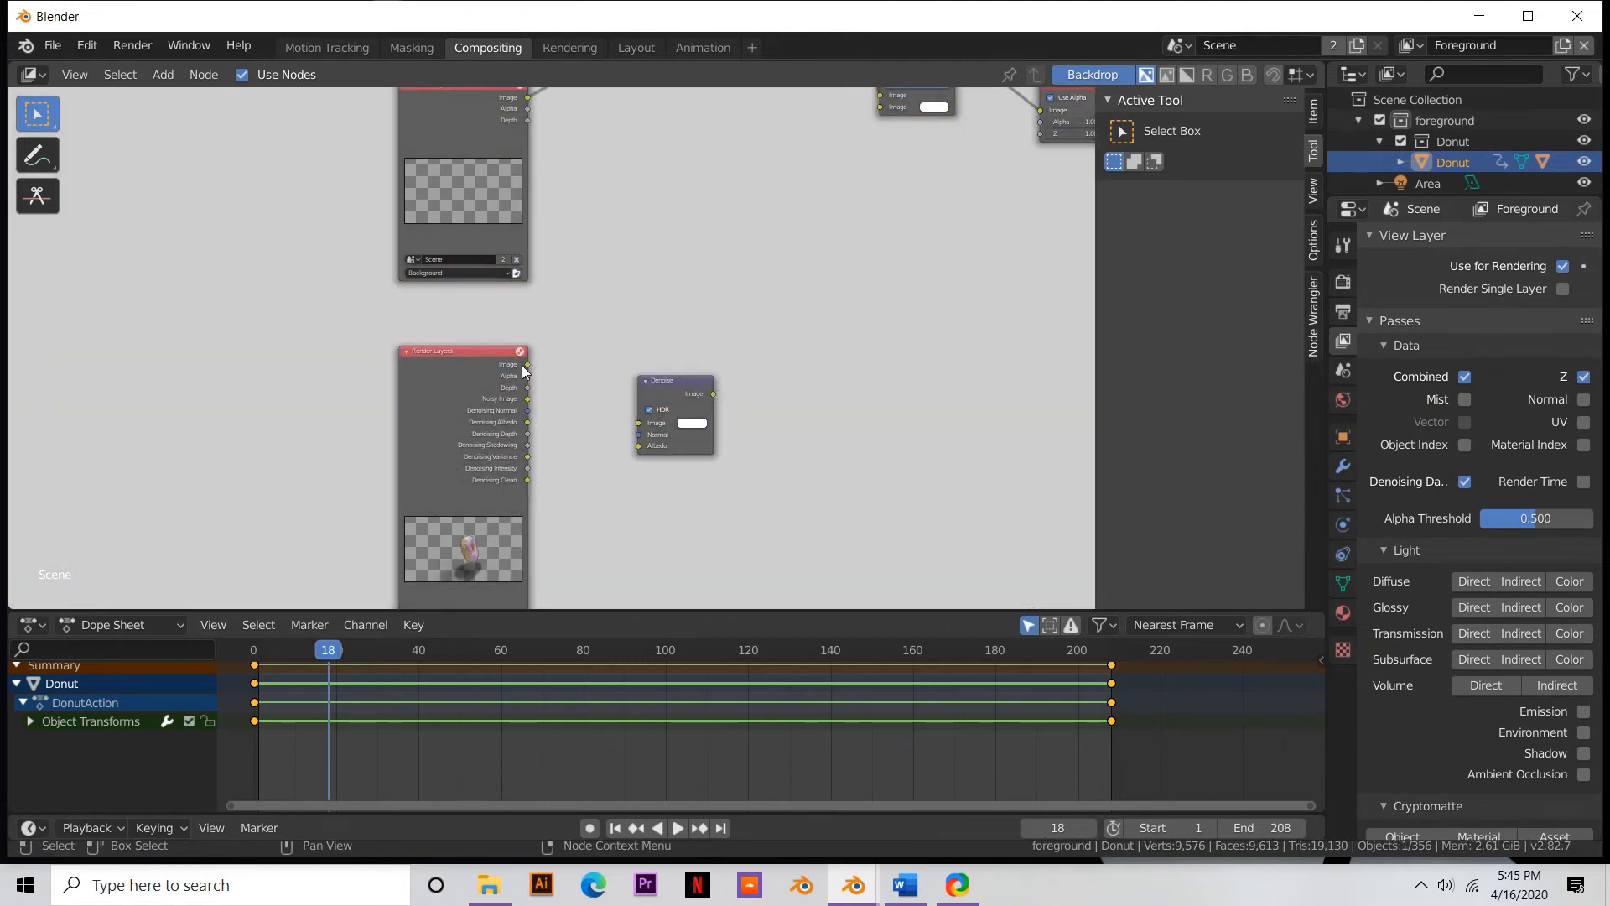
drag(527, 365, 639, 422)
drag(527, 410, 765, 204)
scroll(778, 346, down, 2)
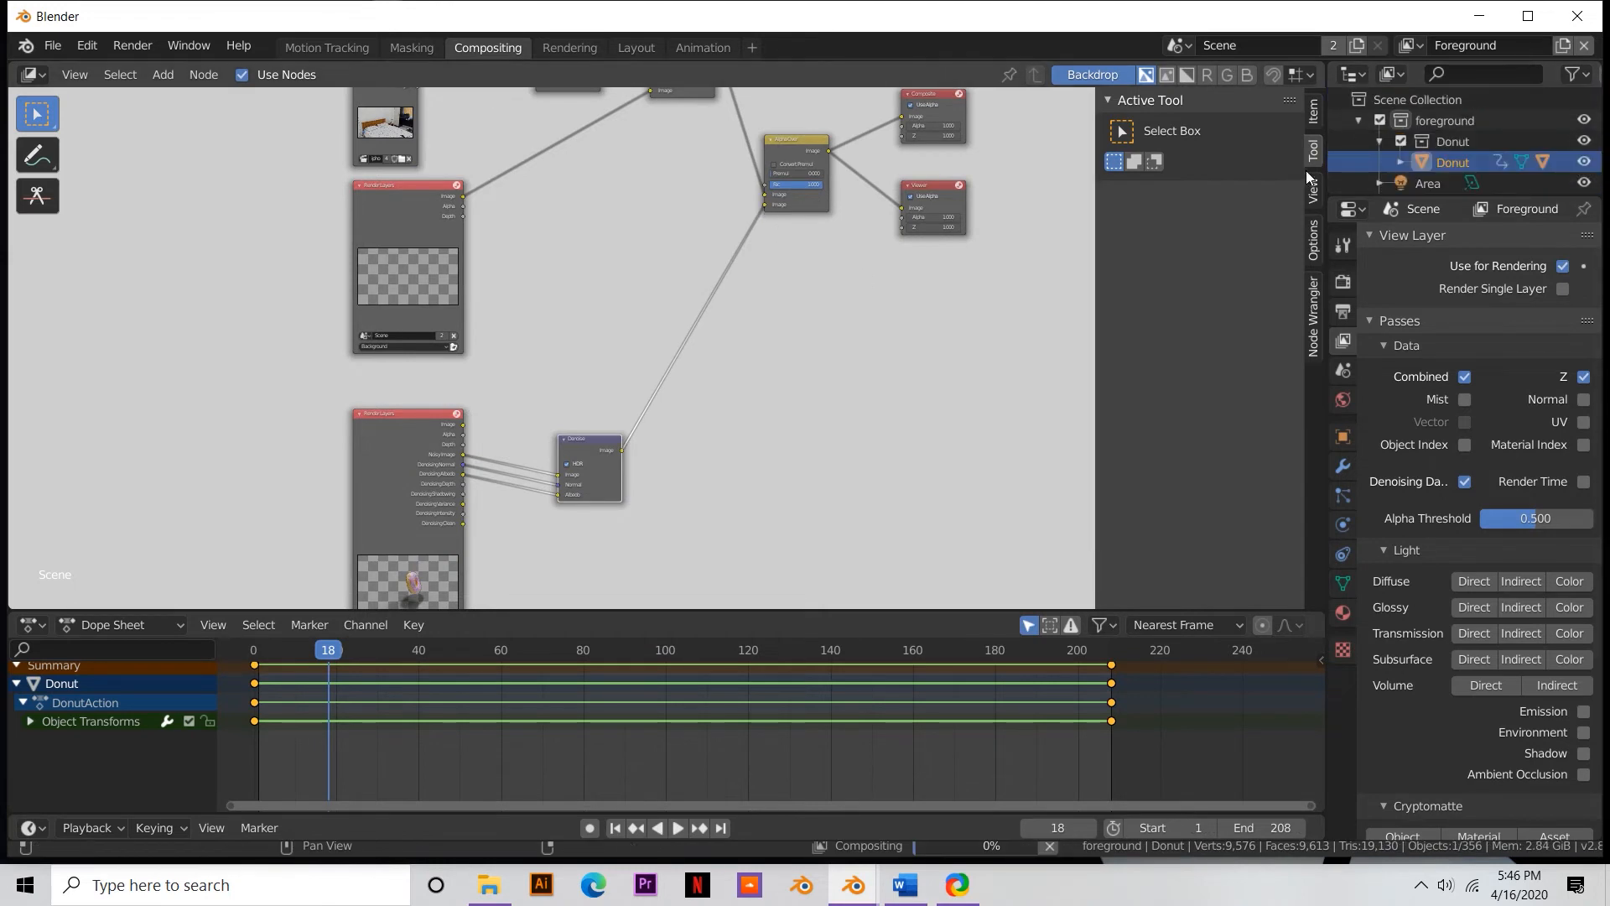
scroll(769, 449, down, 1)
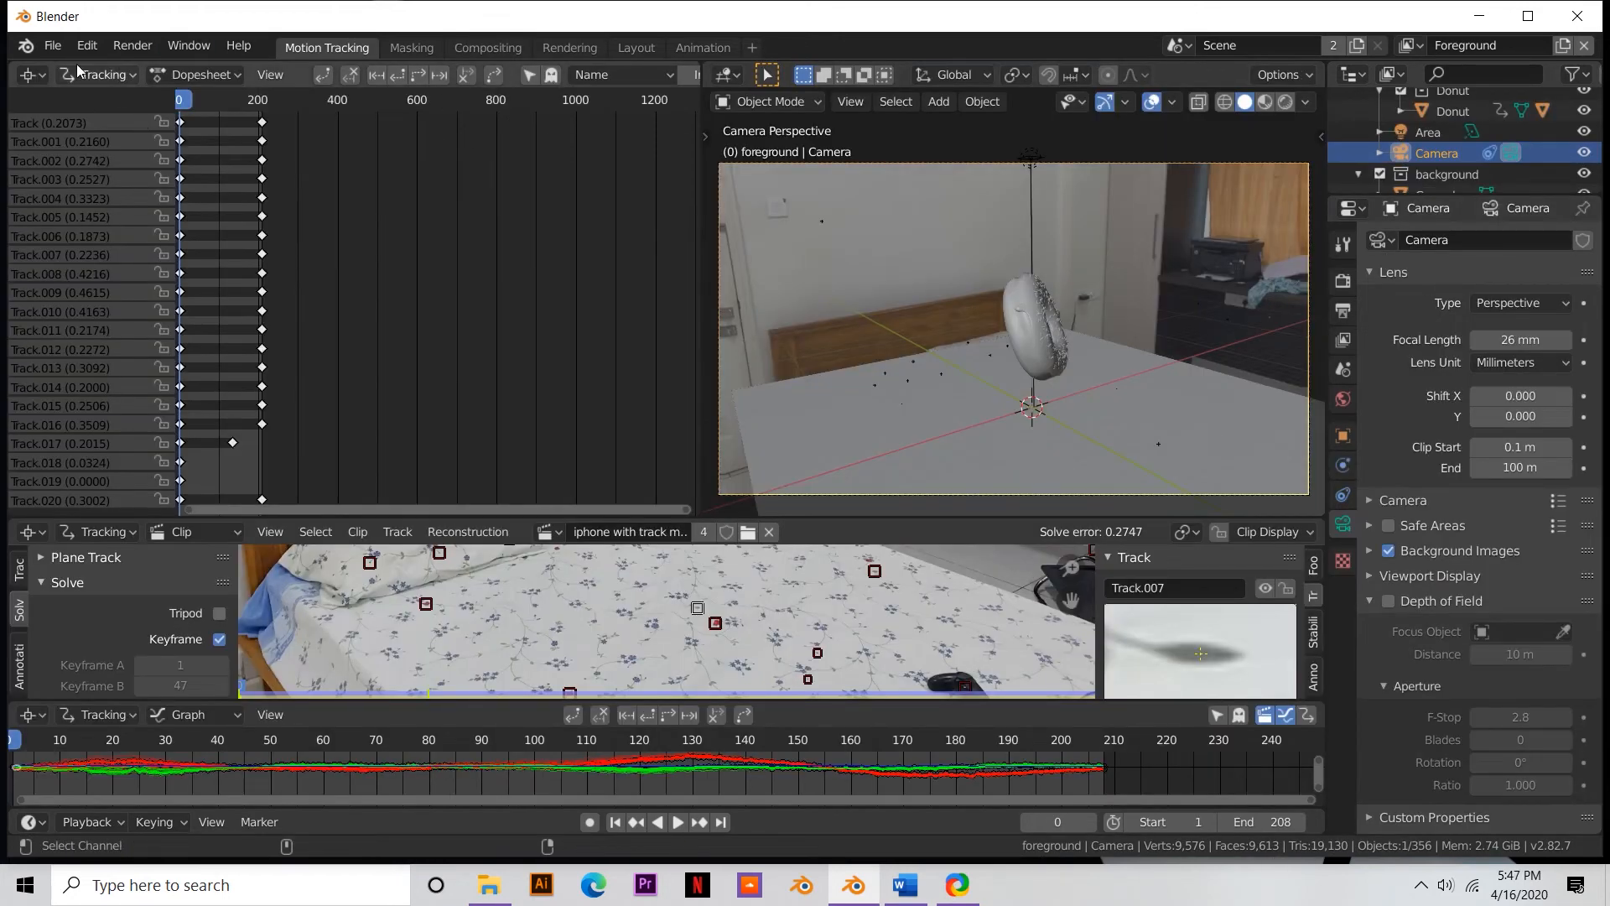
- In the scene's output settings, try PNG and FFmpeg video as the render file format
click(1342, 280)
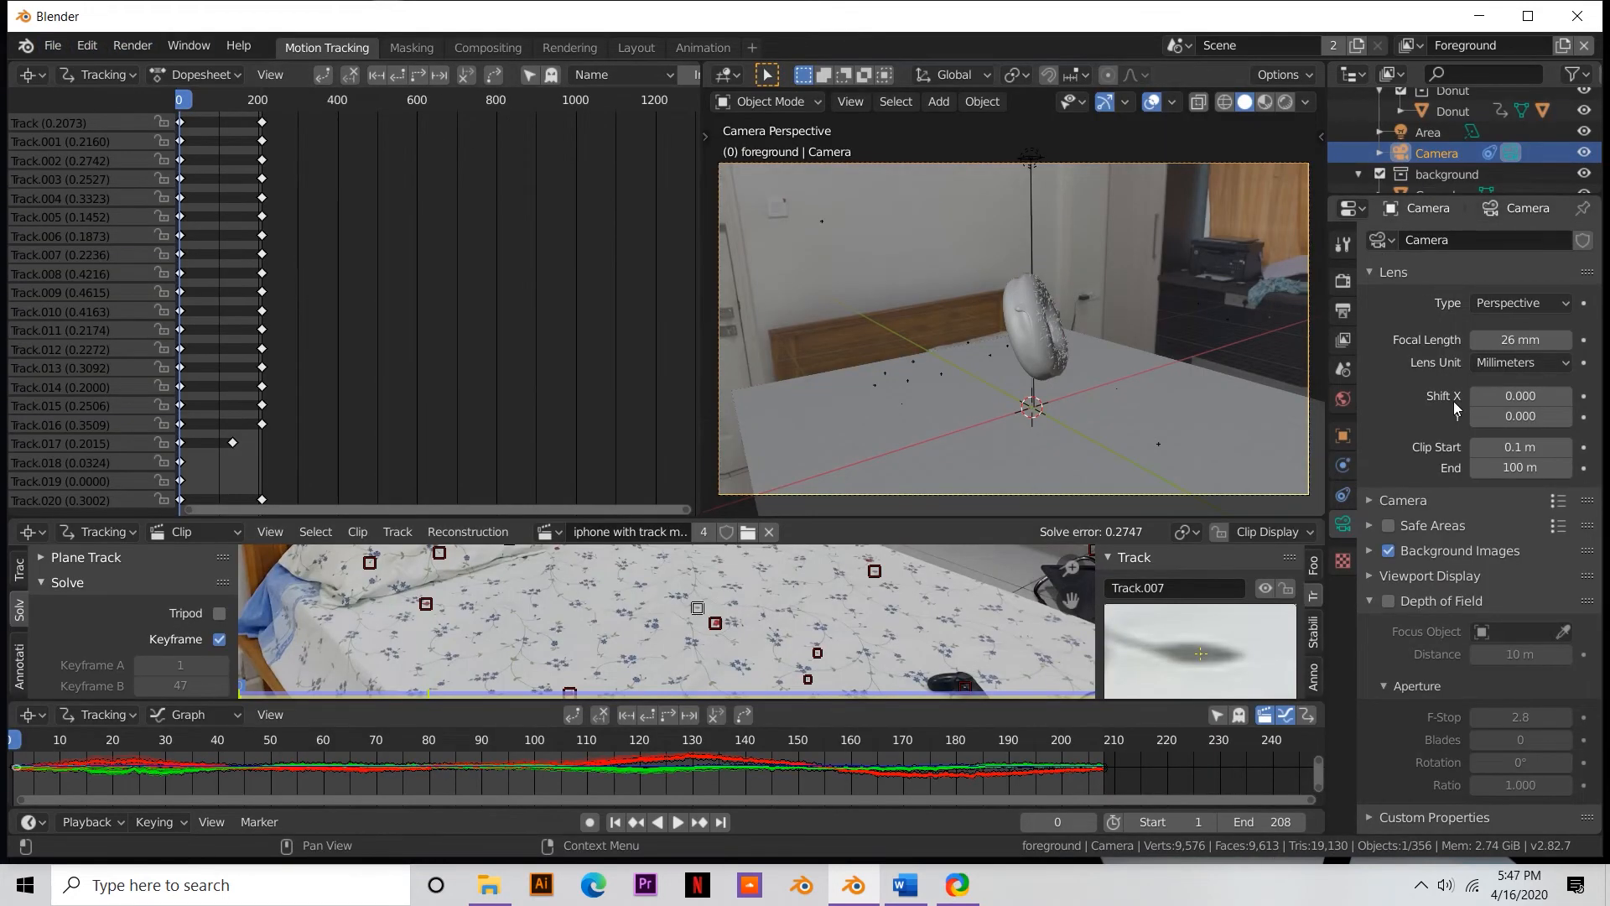
click(1345, 312)
click(1552, 684)
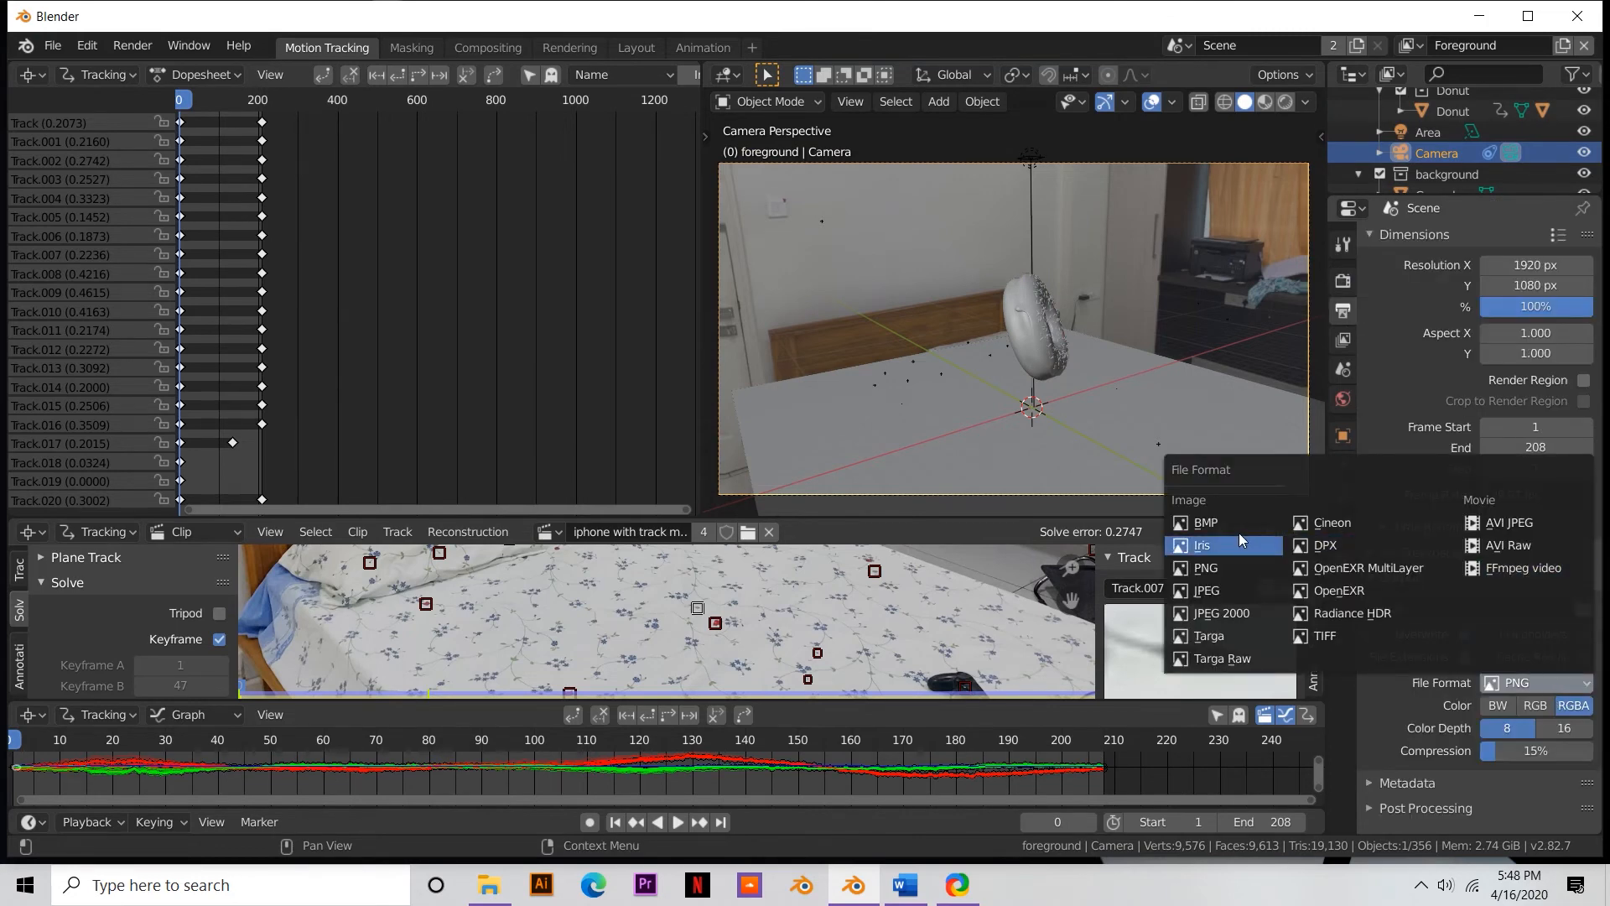
click(1226, 569)
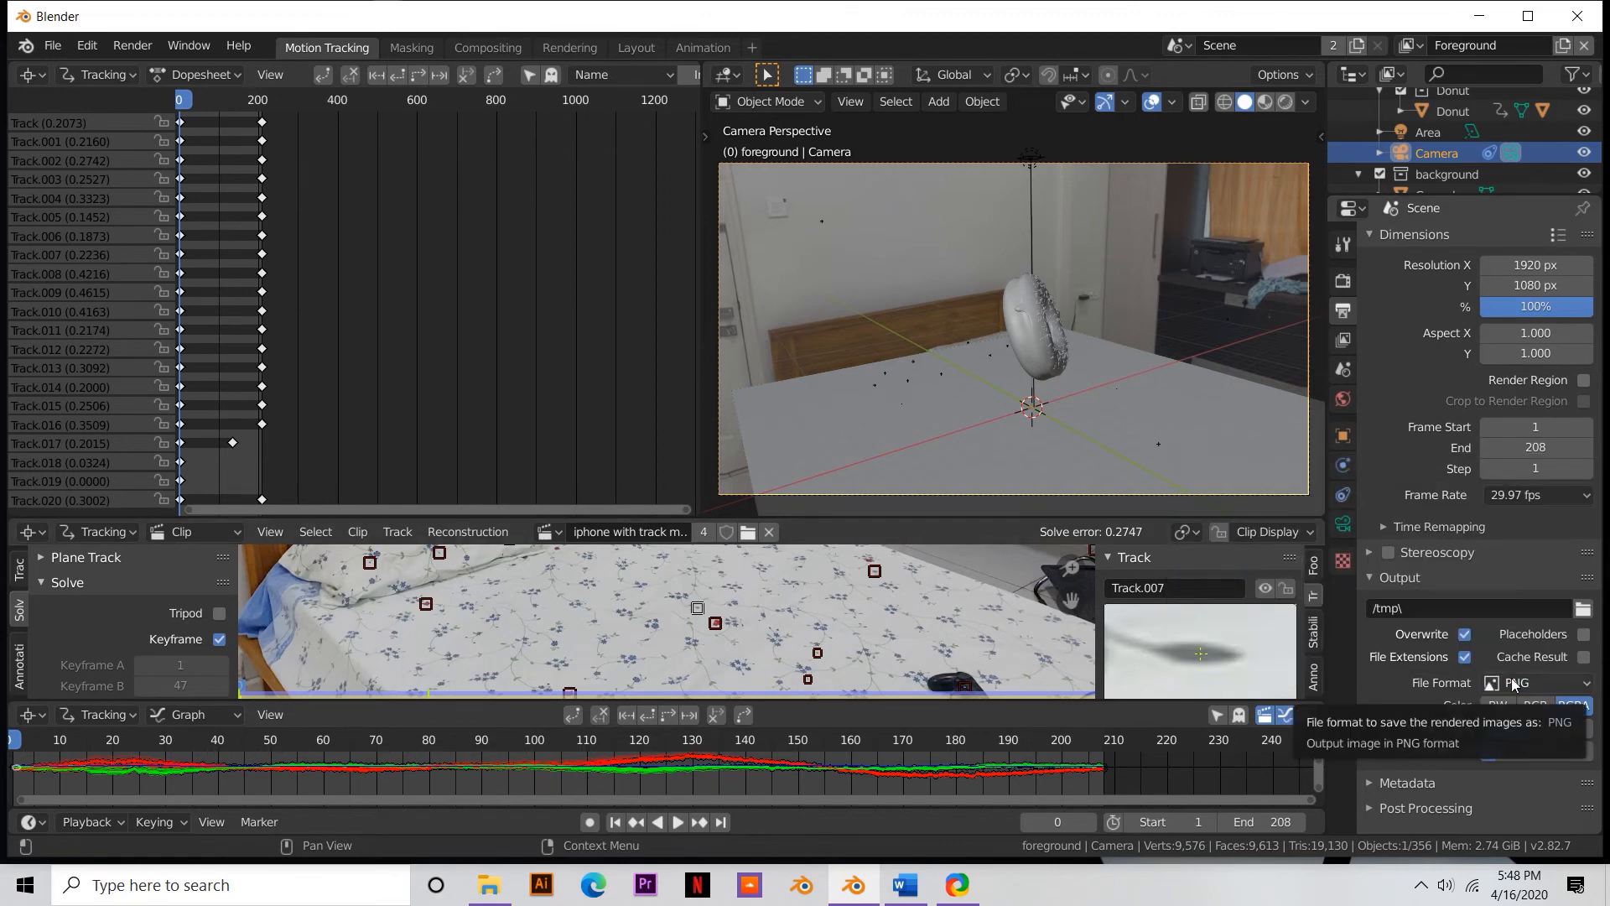
click(1567, 686)
click(1537, 571)
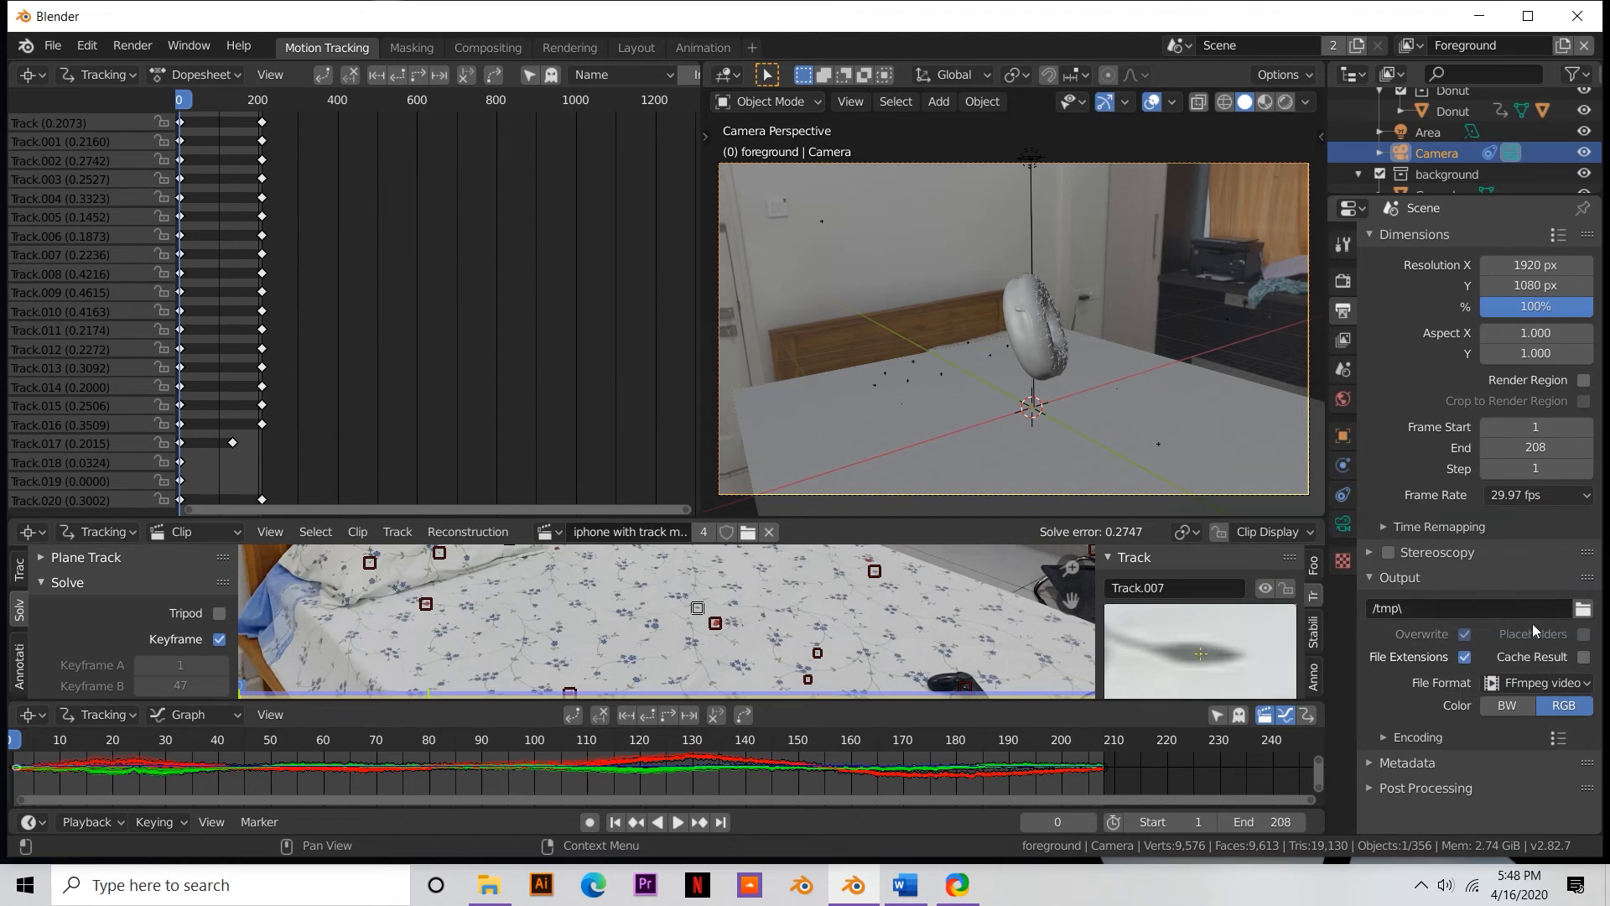
- Point the render output to the YT\1\rendered folder on drive F and set the file format to PNG
click(1583, 608)
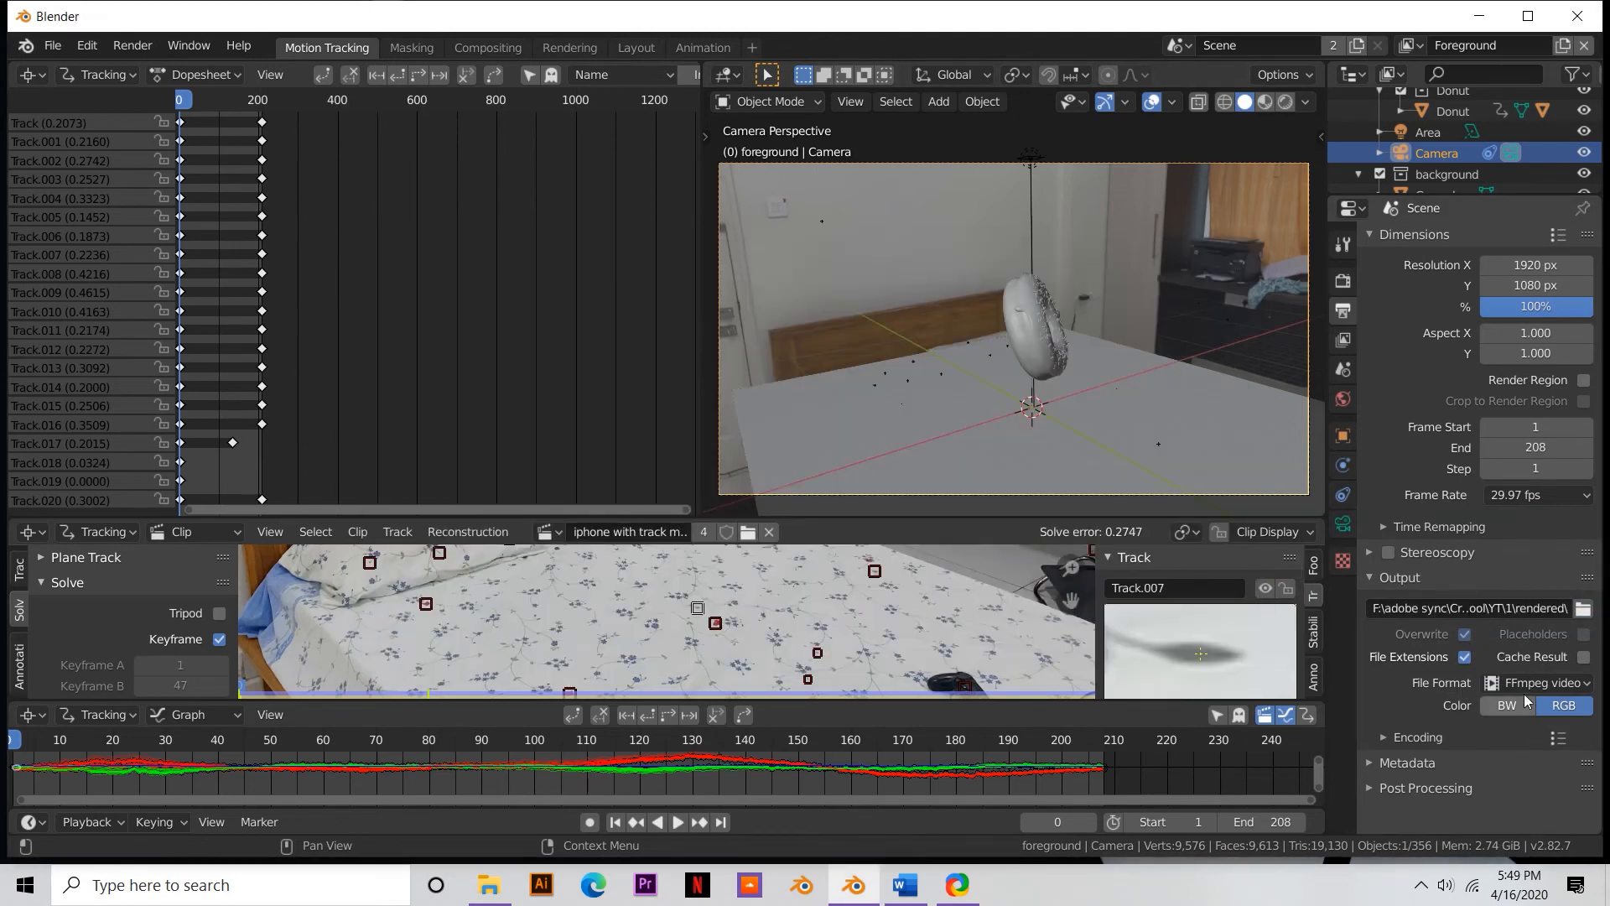
click(1525, 685)
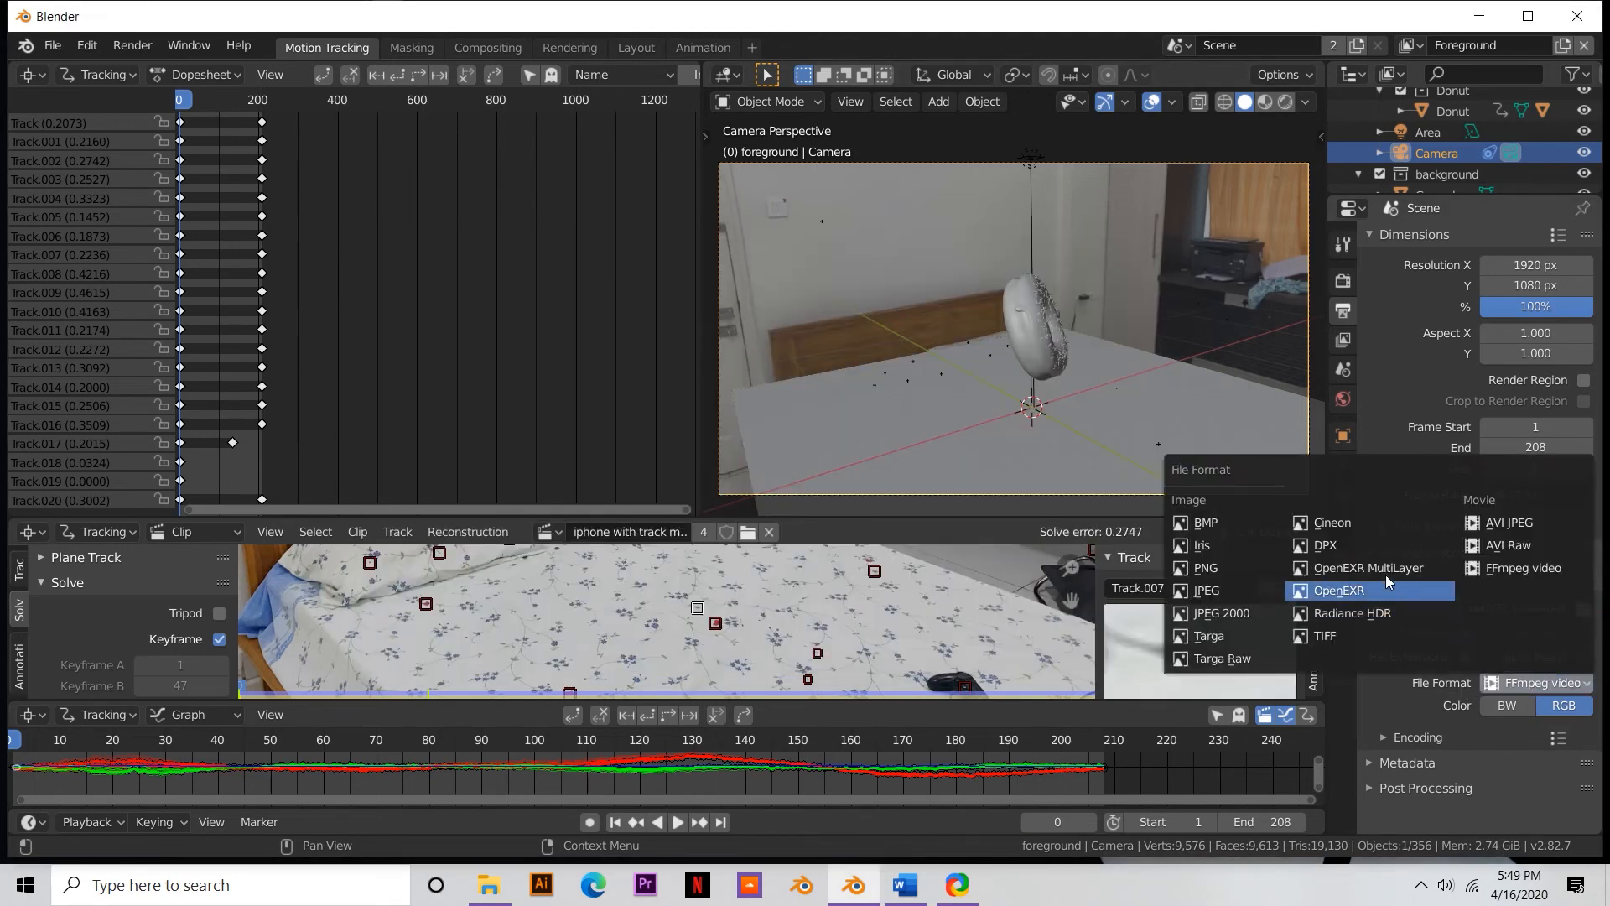
click(1233, 568)
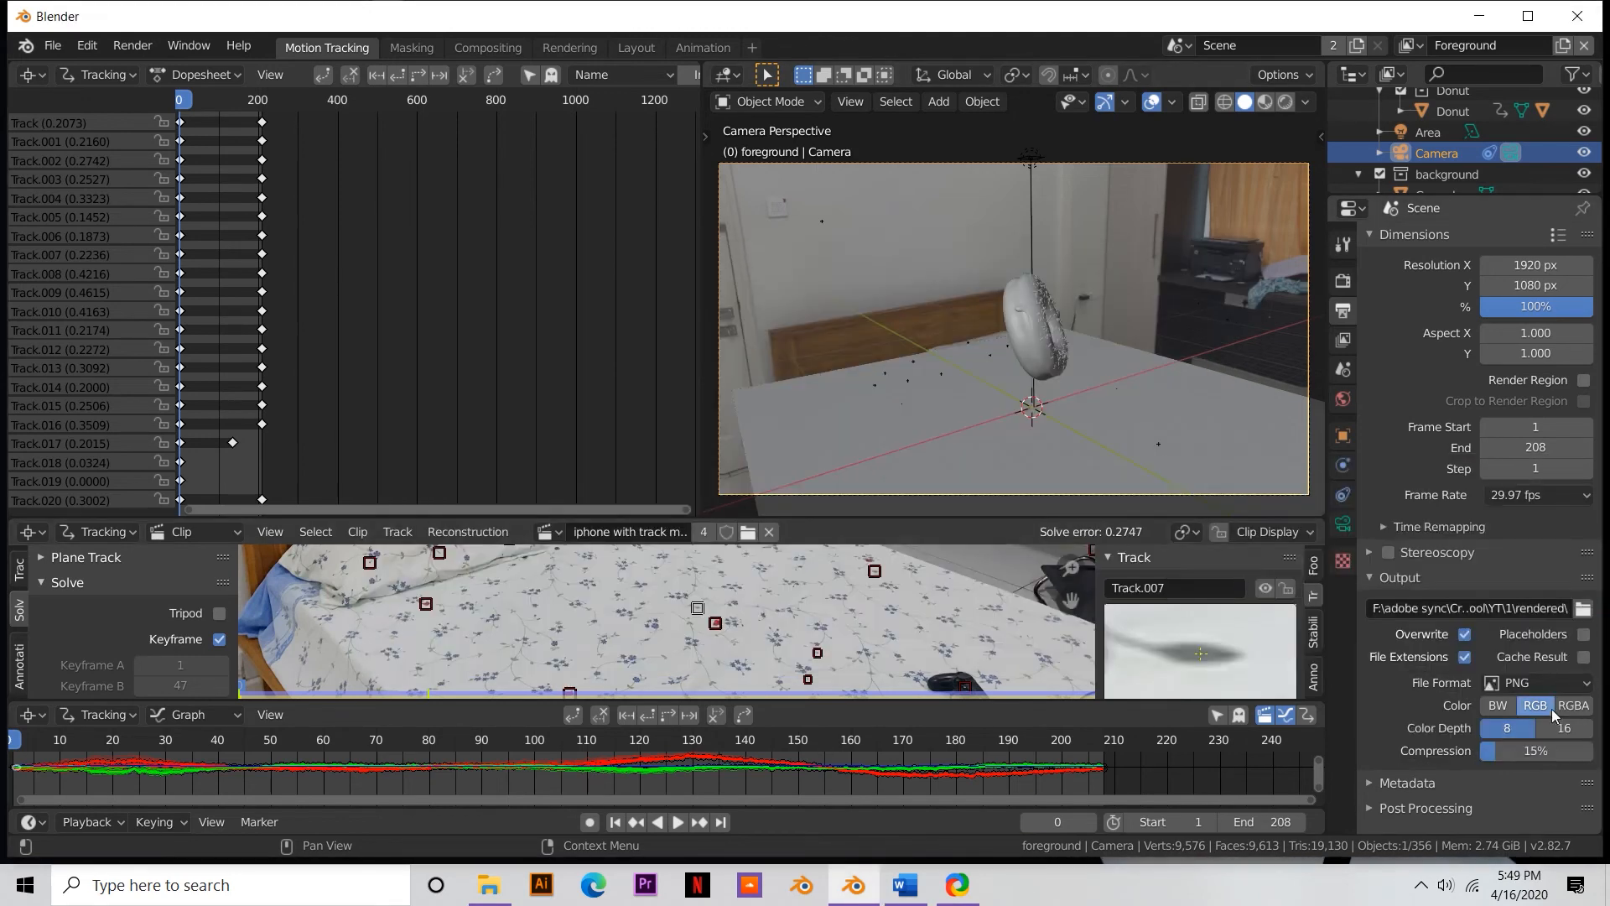
- Render the full animation and reposition the render window slightly
click(133, 45)
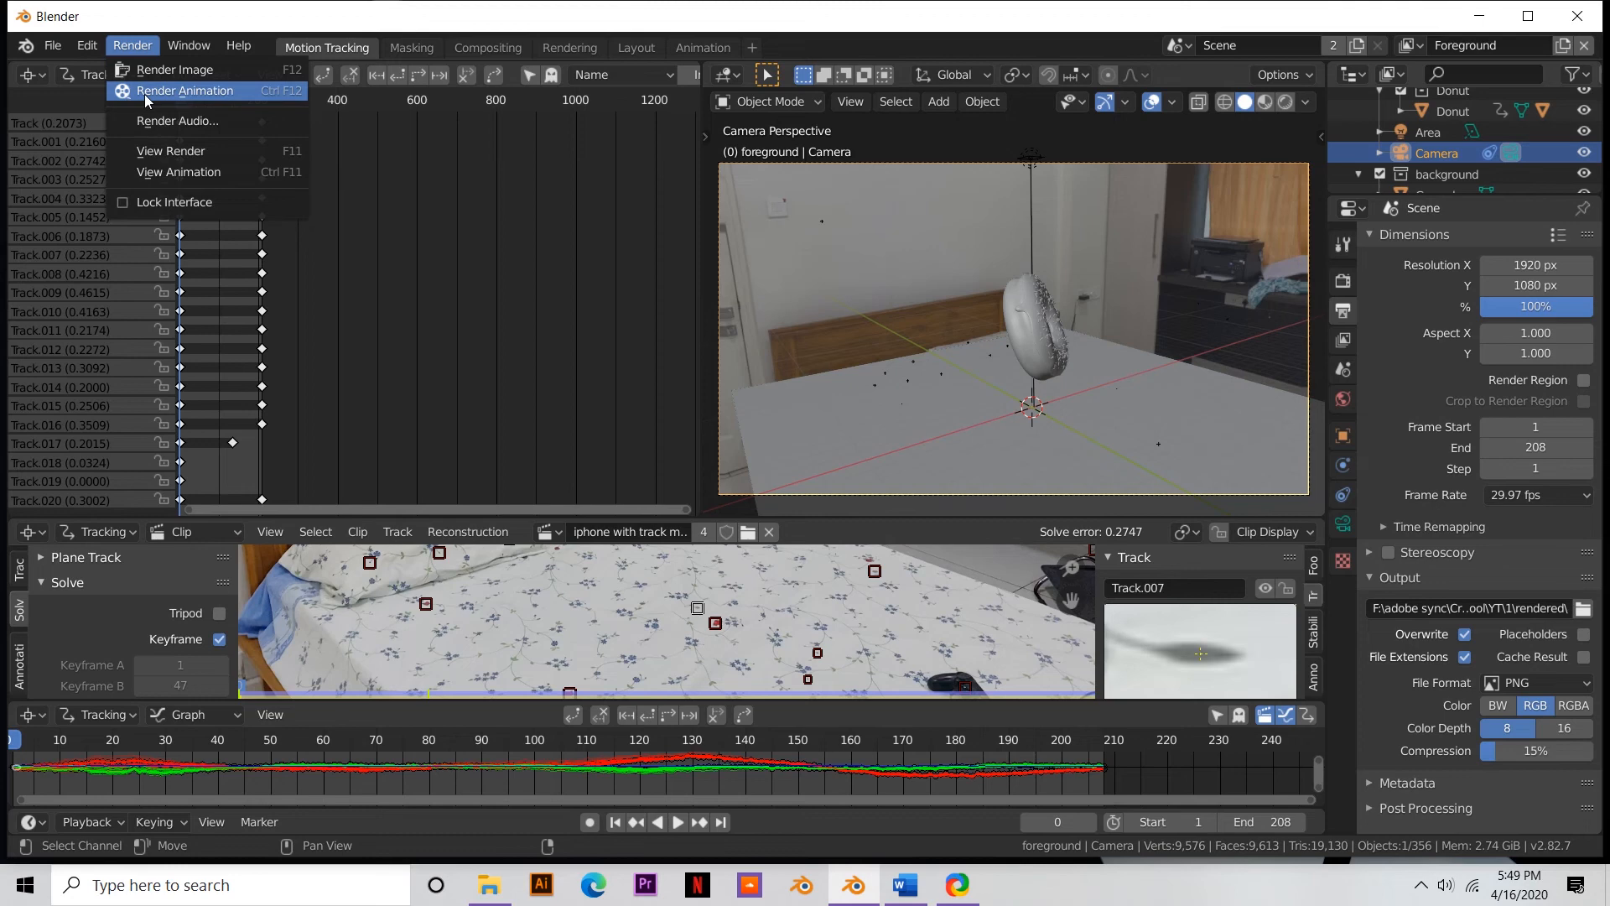
click(144, 93)
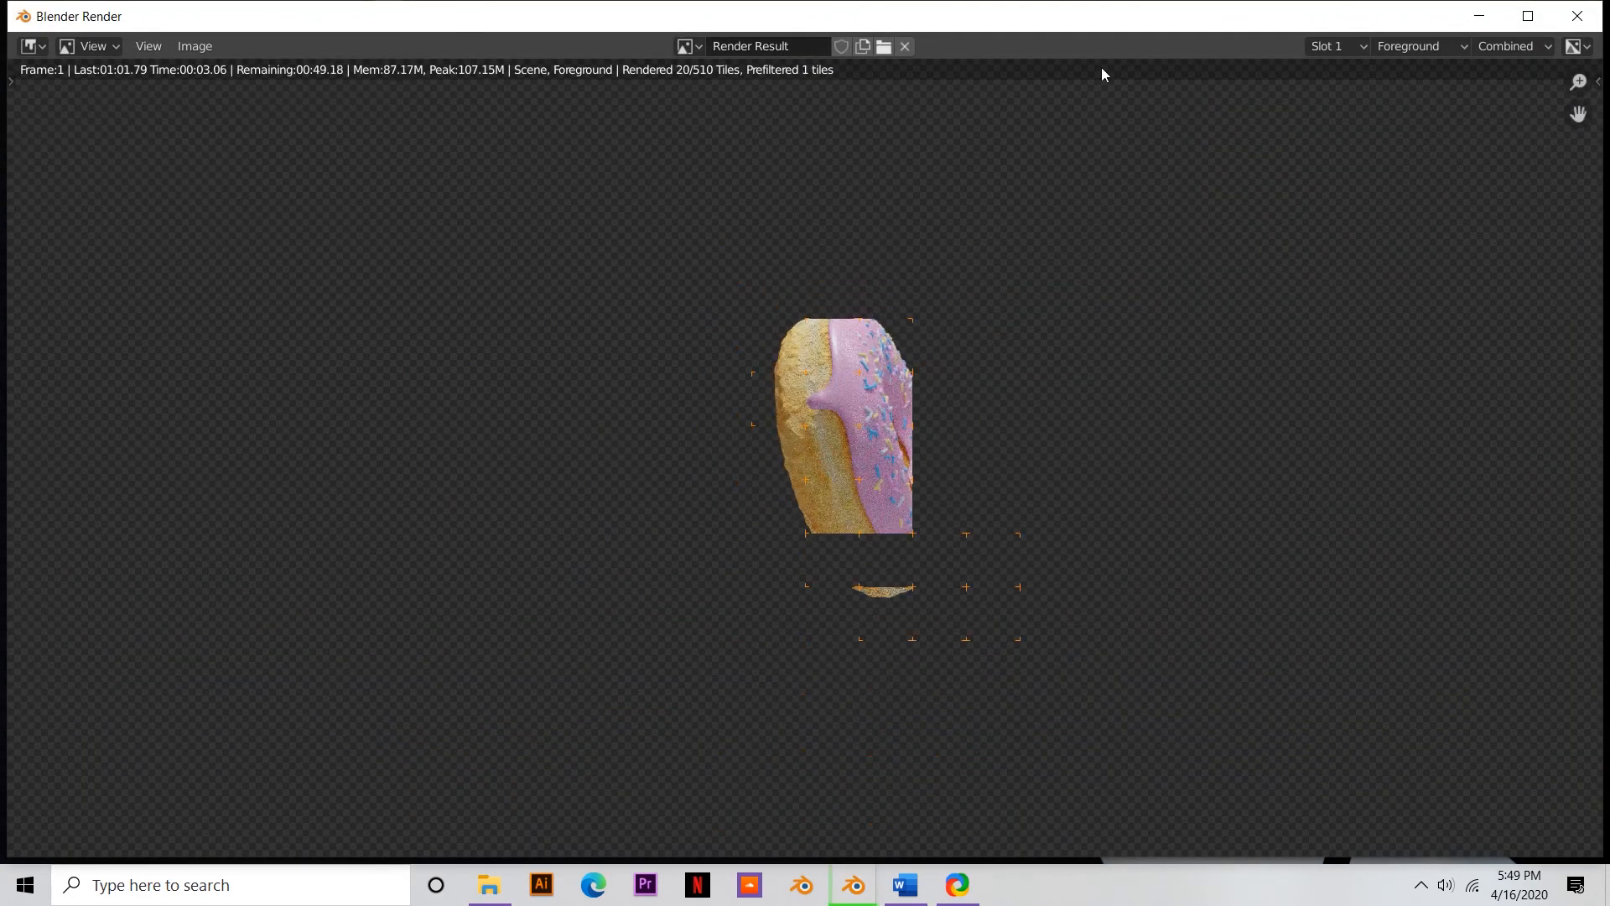
mouse_move(1099, 16)
mouse_down()
mouse_move(1058, 168)
mouse_move(1058, 263)
mouse_move(1096, 18)
mouse_up()
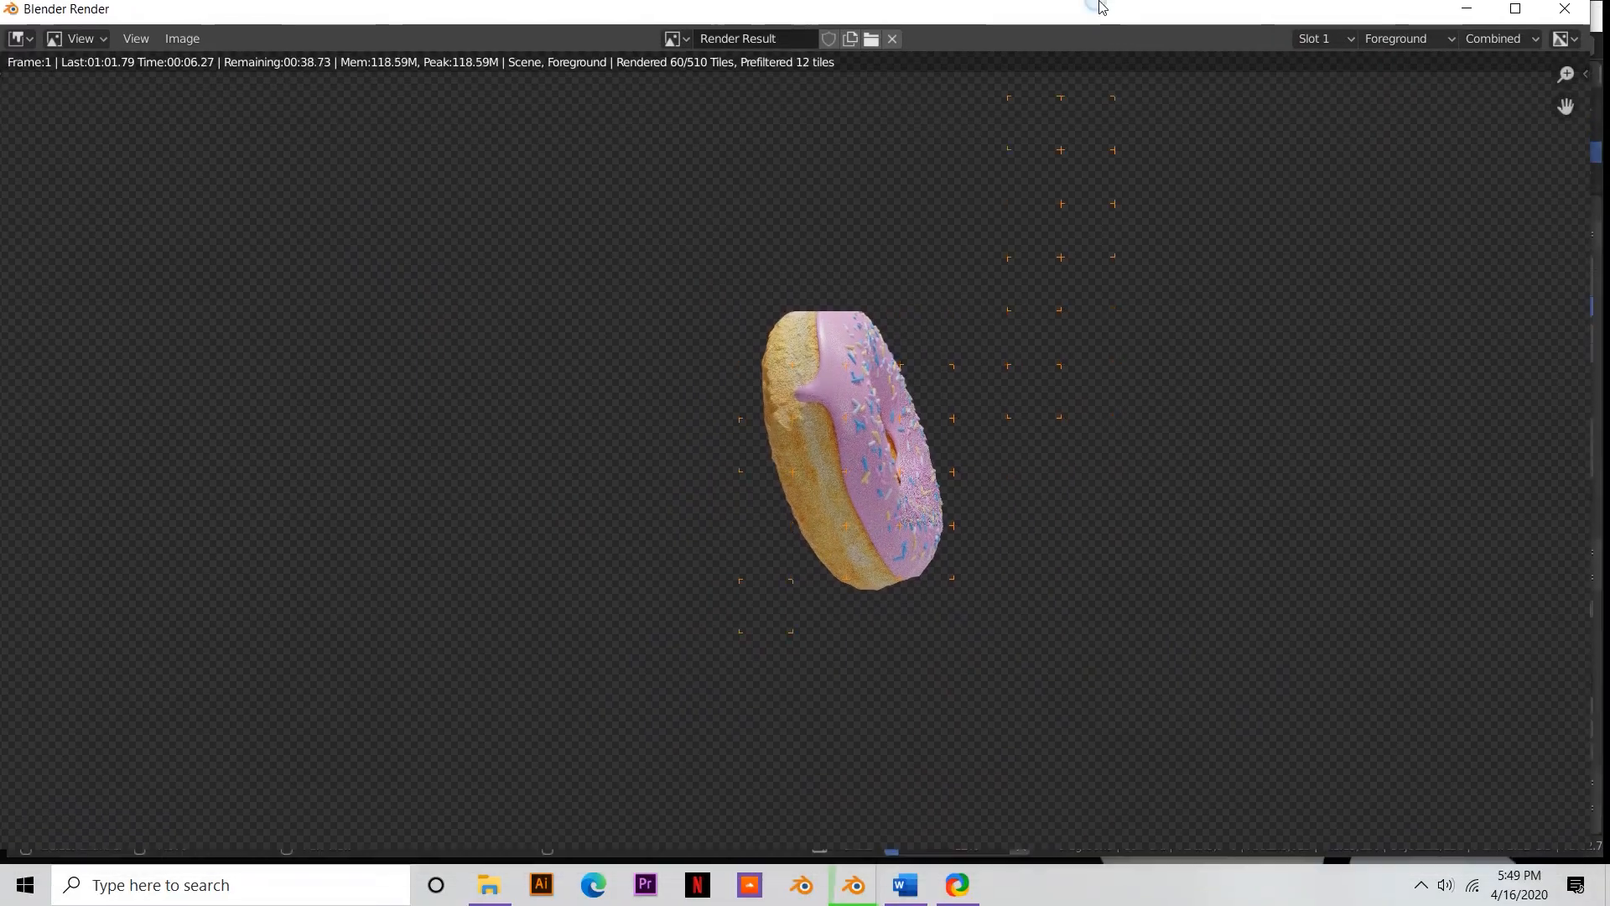